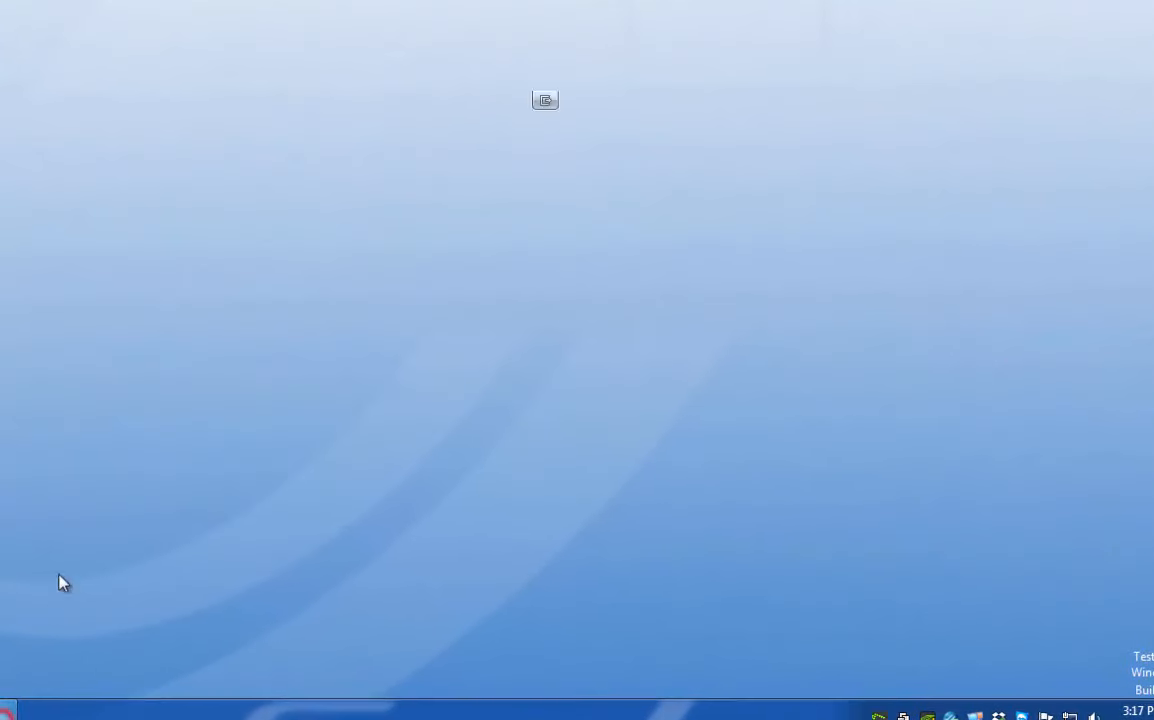
# Log in to SunLync with the owner account and its password.
pyautogui.write('OWNER')
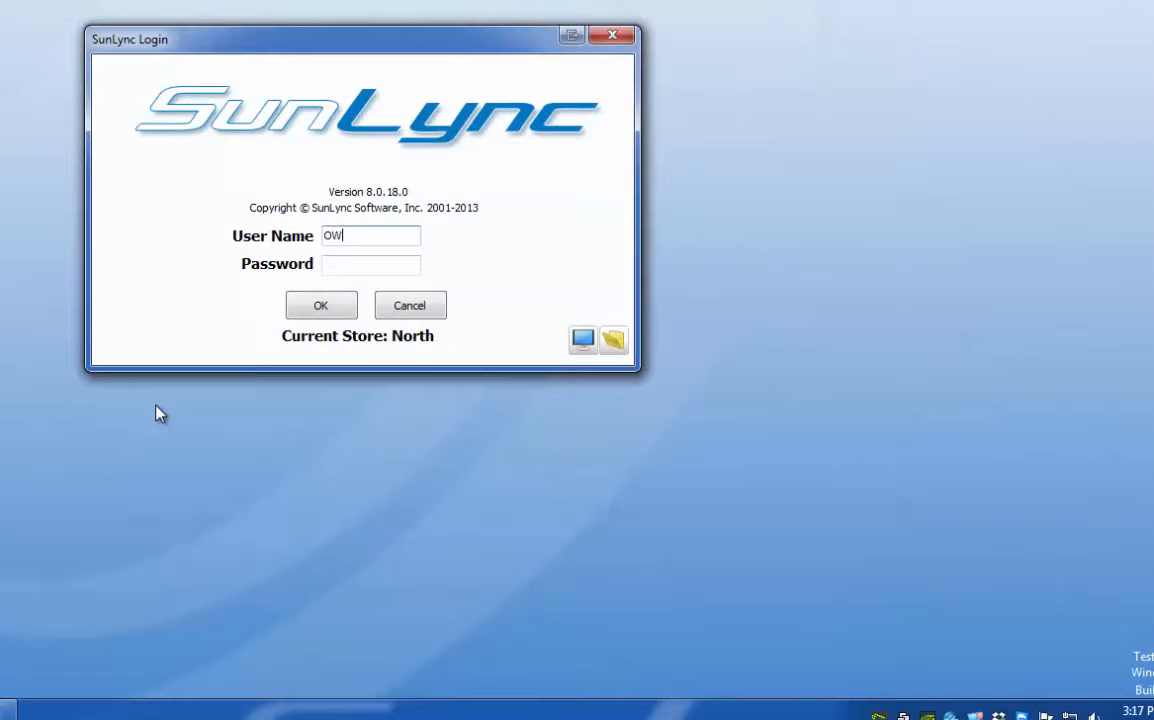
pyautogui.press('Tab')
pyautogui.write('•••••')
pyautogui.press('Return')
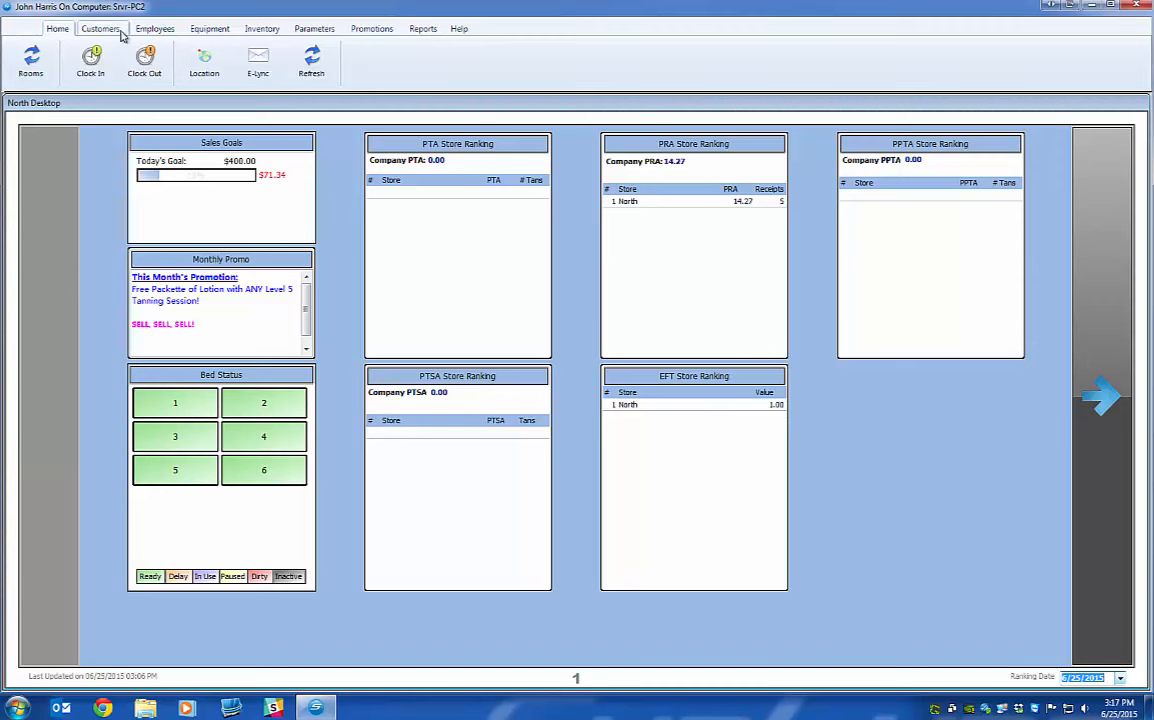
# Open Security Templates from the Employees tab.
pyautogui.click(101, 29)
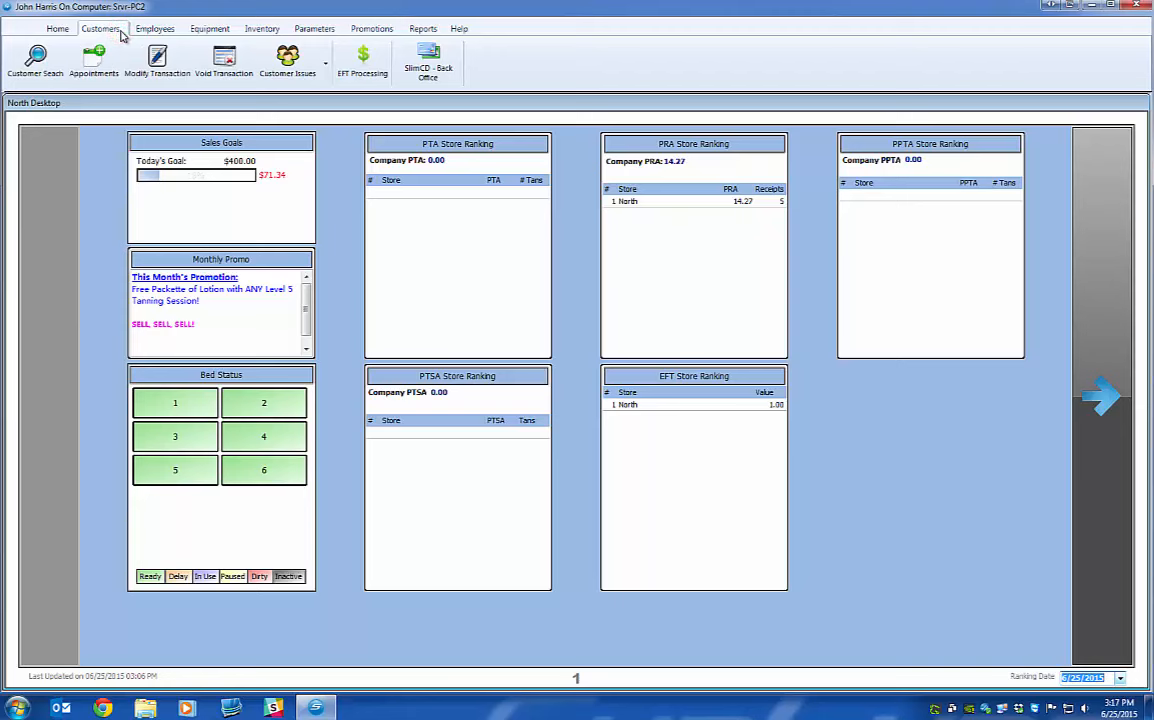
pyautogui.click(145, 29)
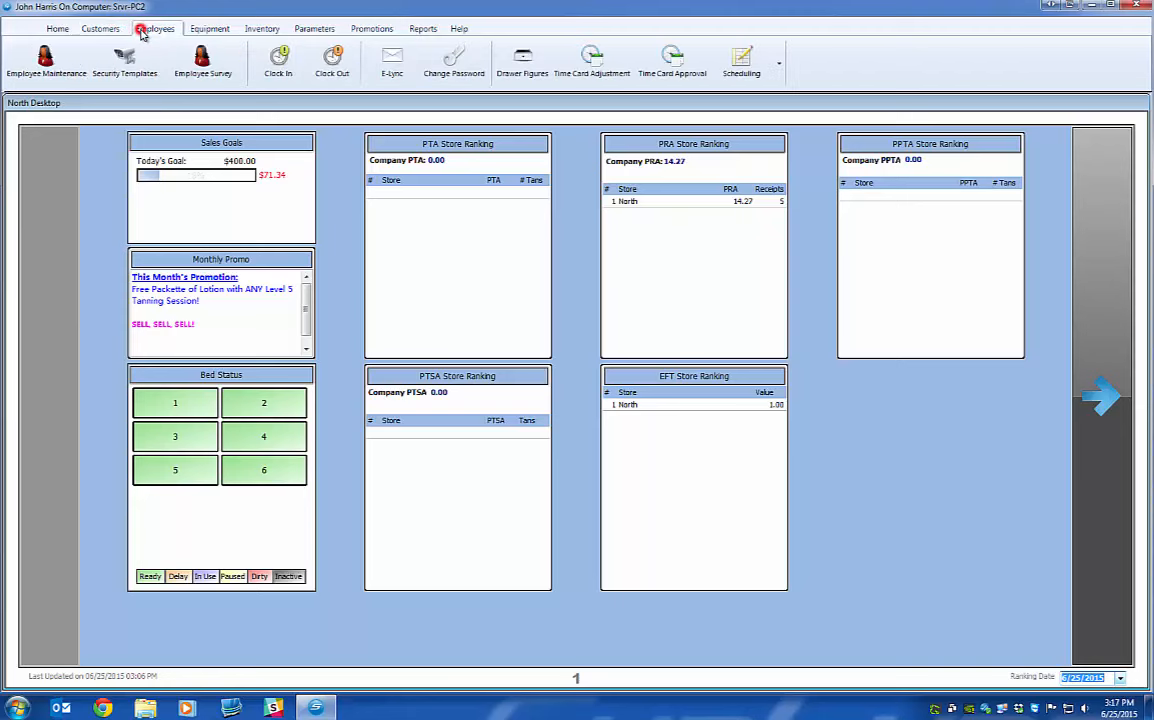
pyautogui.click(117, 82)
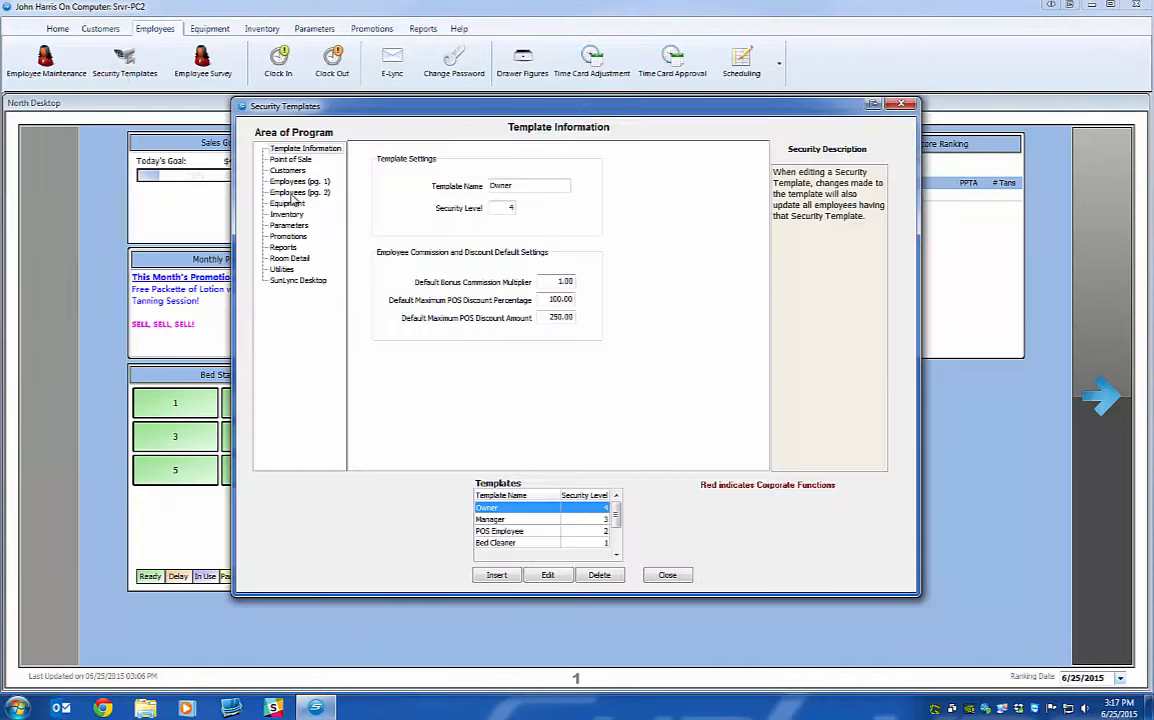
# Show the Owner template's Employees (pg. 2) permissions, with all five Employee Schedule options checked.
pyautogui.click(297, 192)
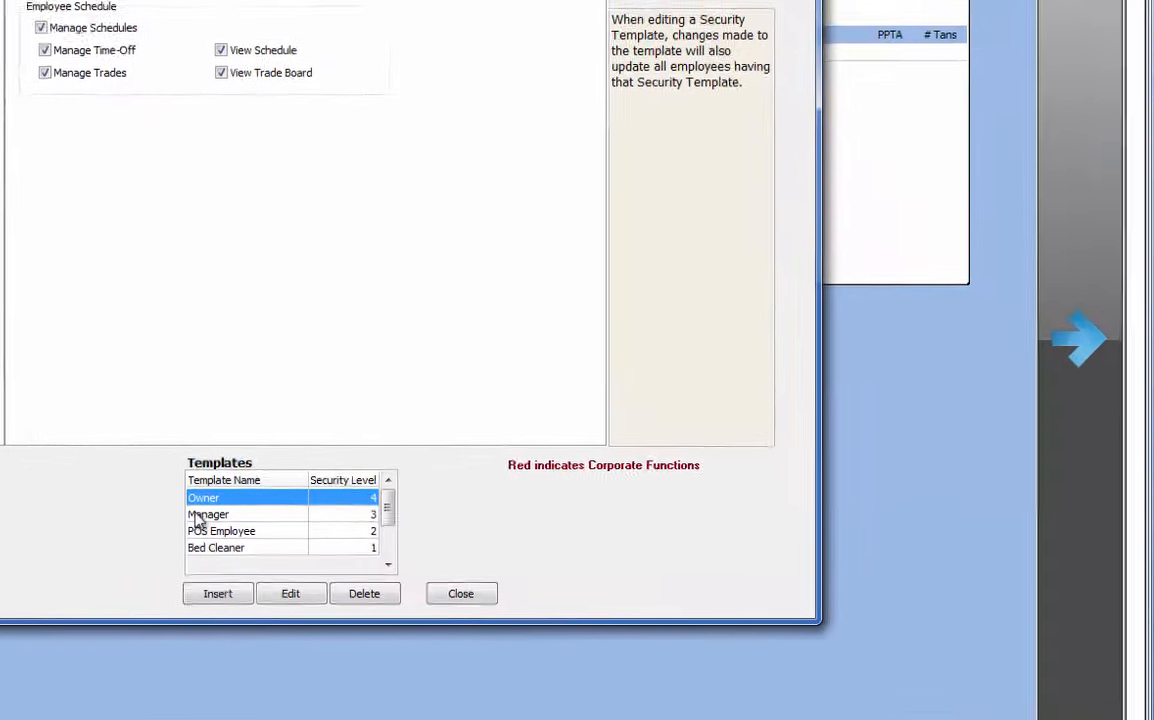
pyautogui.click(198, 516)
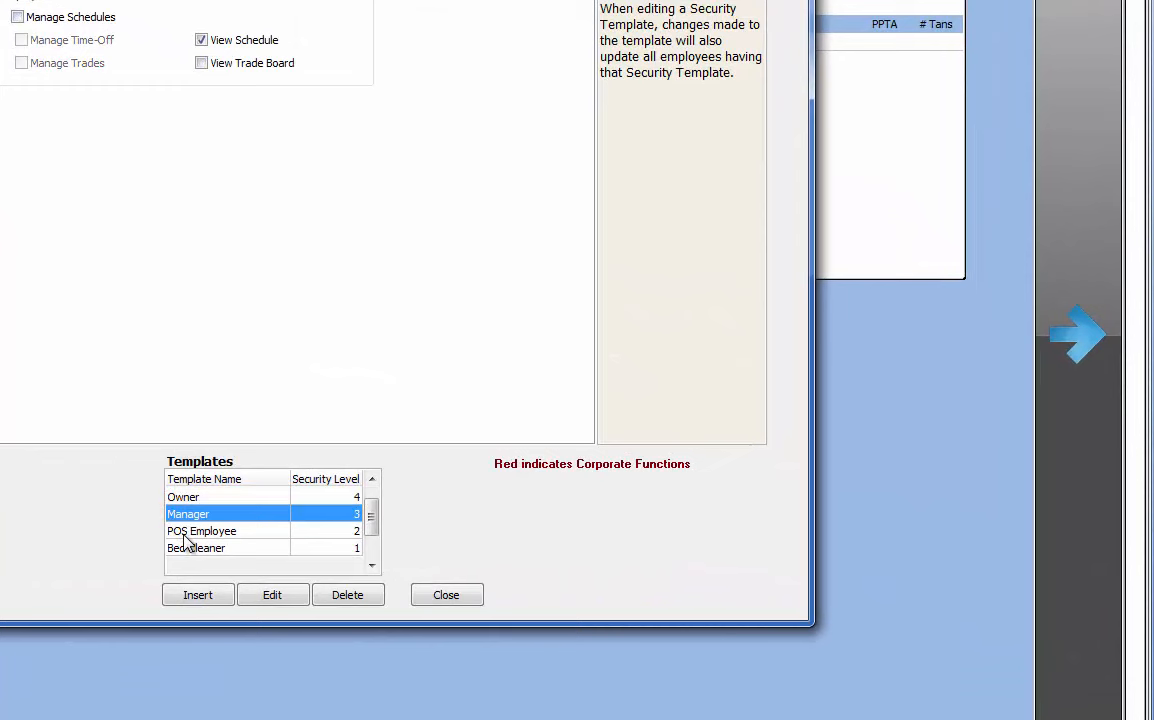
pyautogui.click(190, 497)
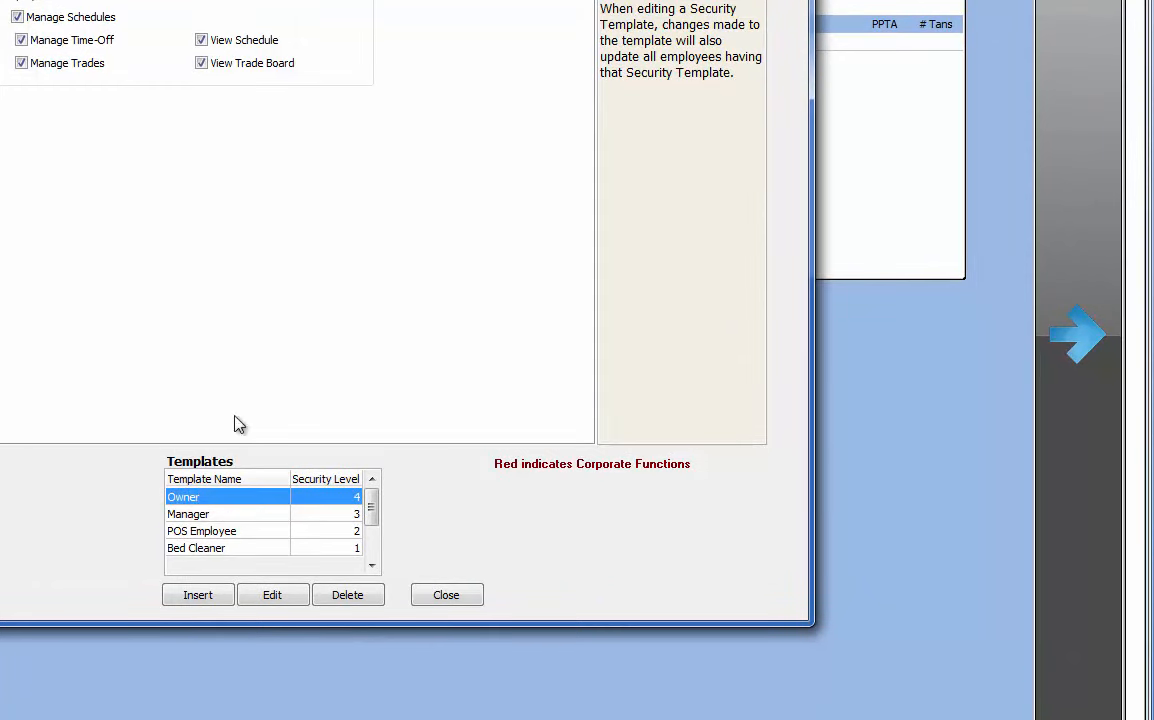
pyautogui.click(189, 514)
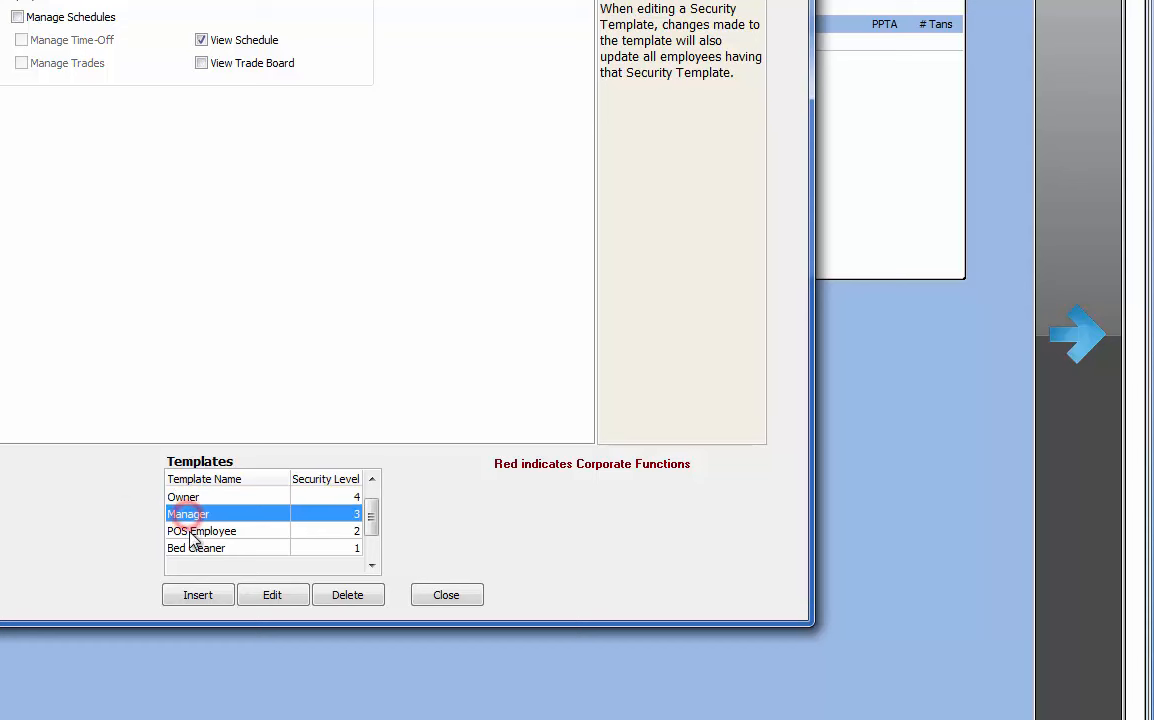
pyautogui.click(192, 531)
pyautogui.click(189, 551)
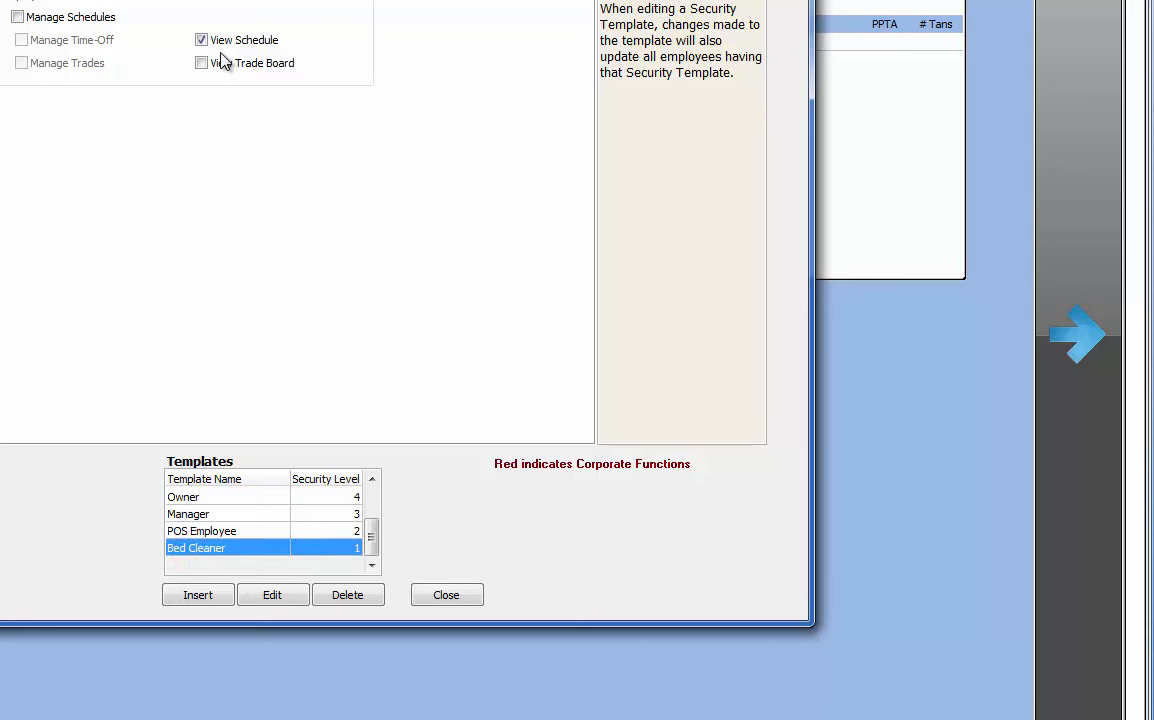
pyautogui.click(172, 497)
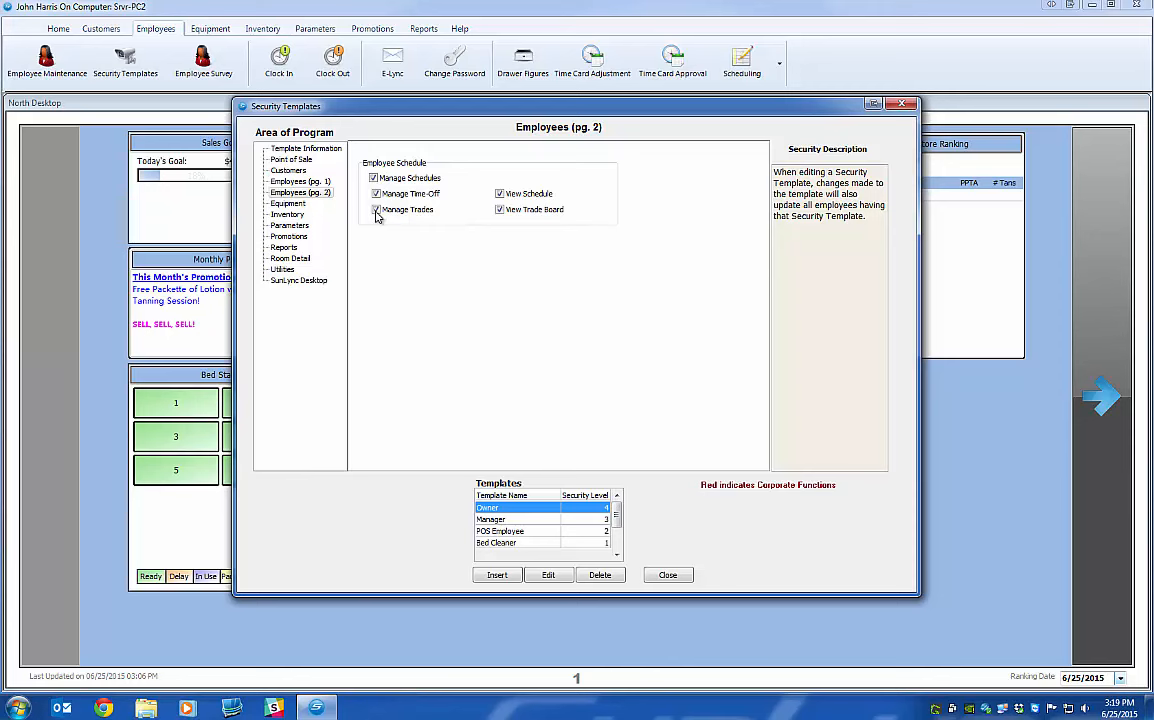
# Edit the POS Employee template to allow View Trade Board, and save it.
pyautogui.click(503, 532)
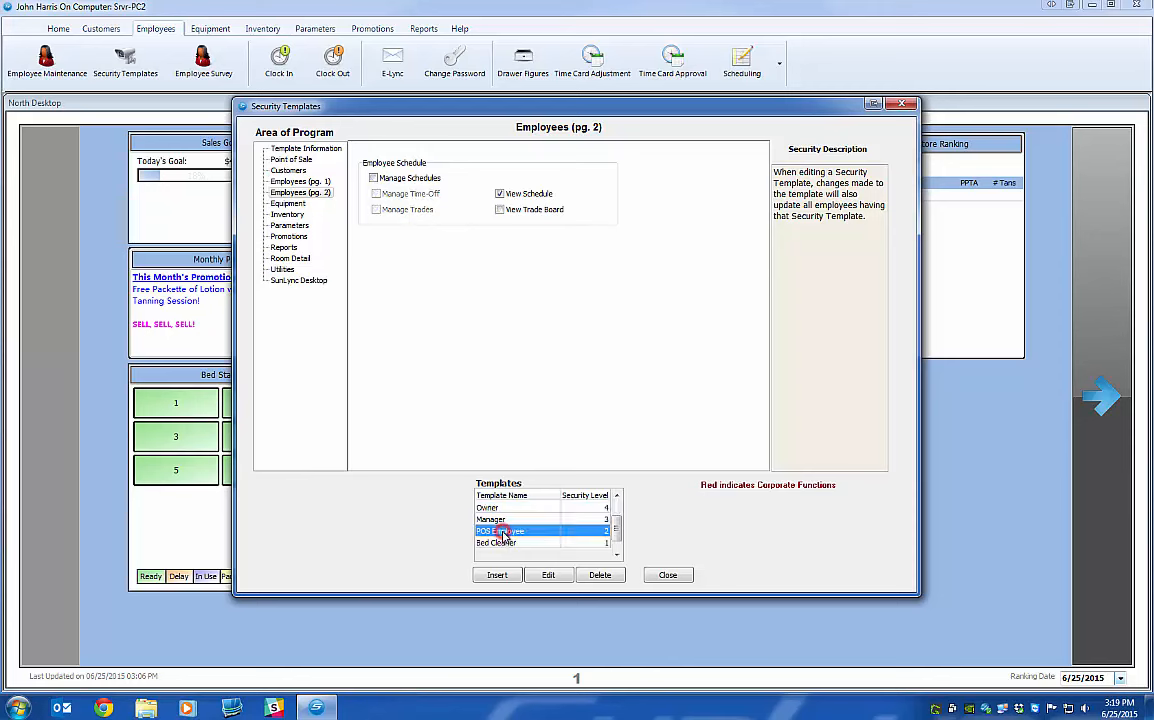
pyautogui.click(547, 575)
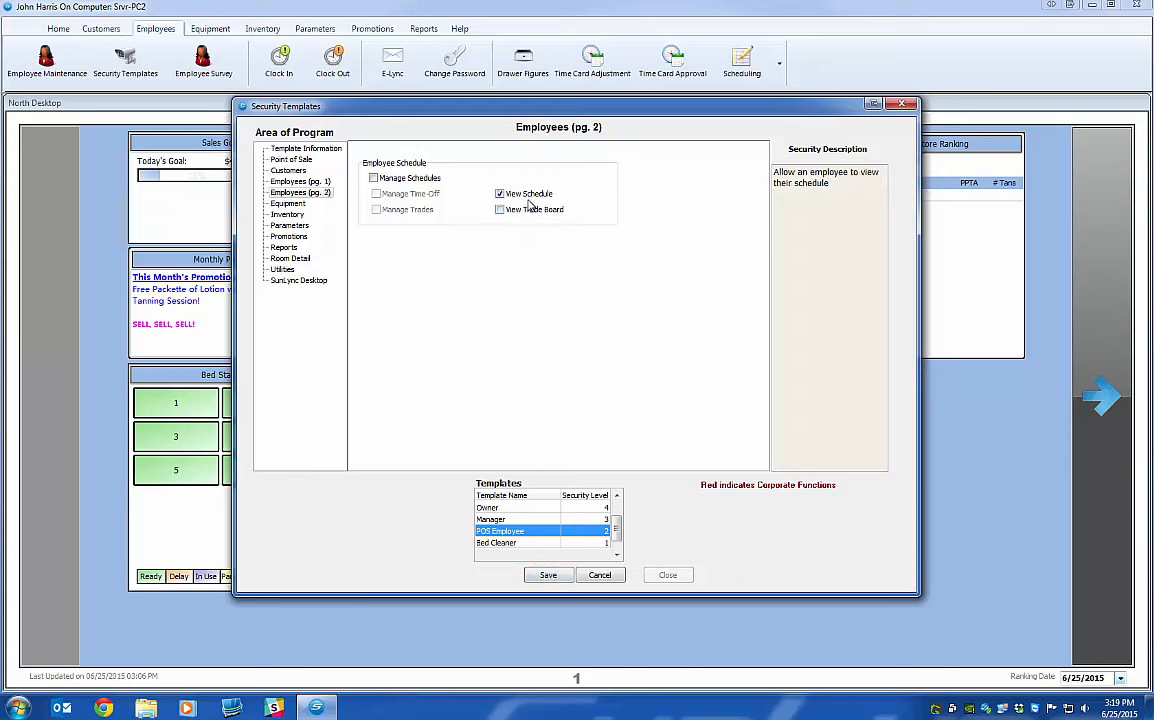
pyautogui.click(499, 210)
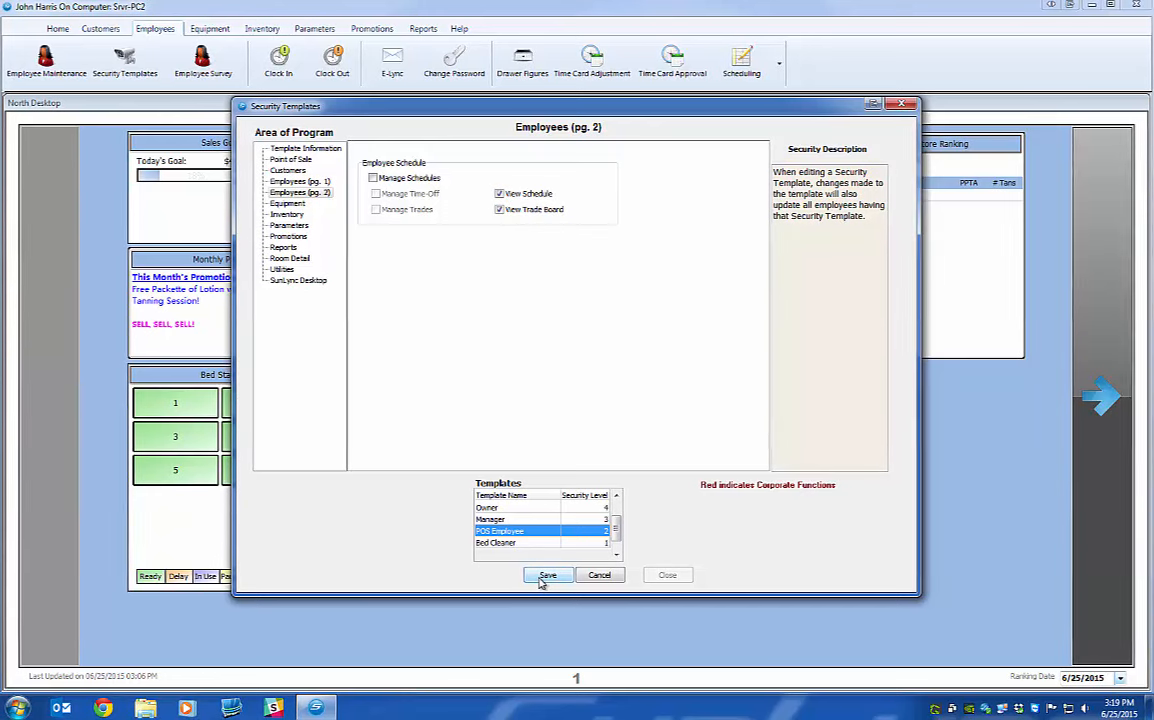
pyautogui.click(541, 578)
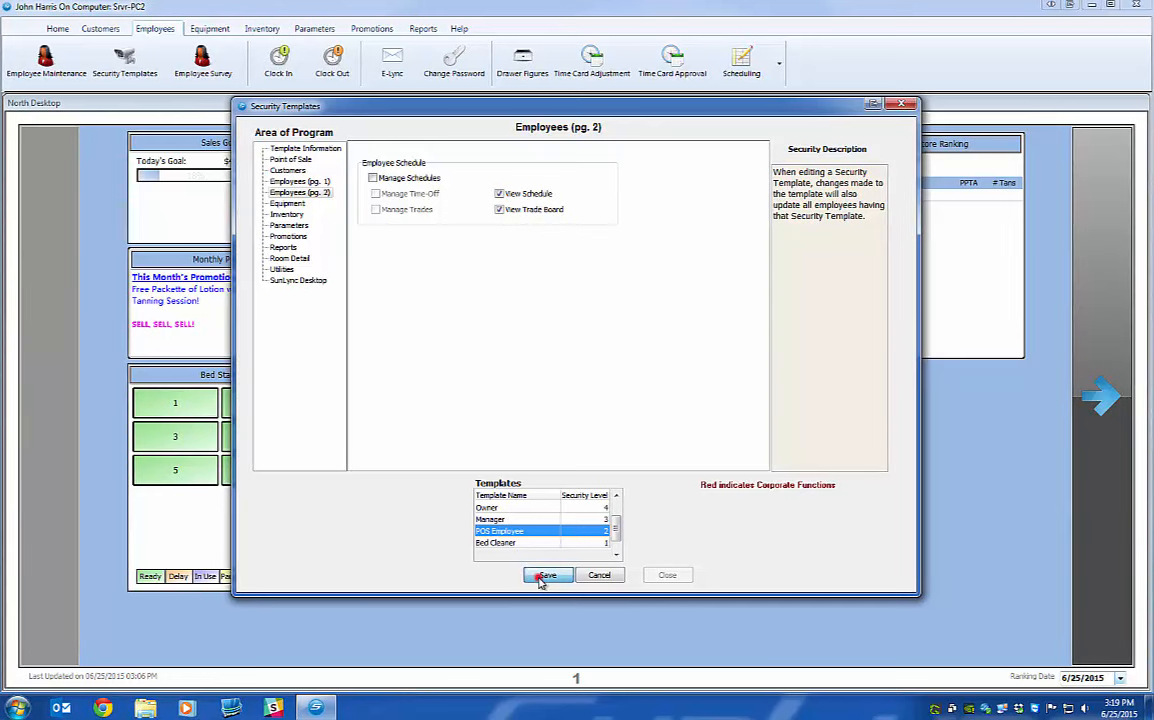
# Compare against the Owner template, recheck POS Employee's permissions, and close the templates window.
pyautogui.click(511, 510)
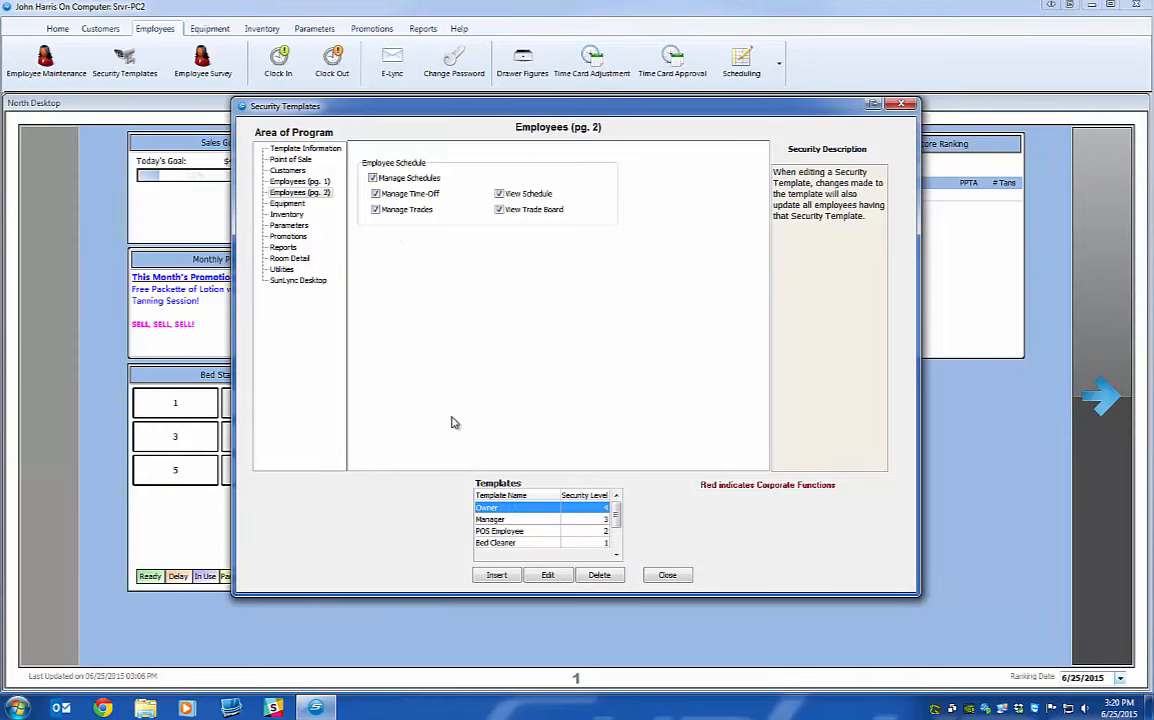
pyautogui.click(522, 531)
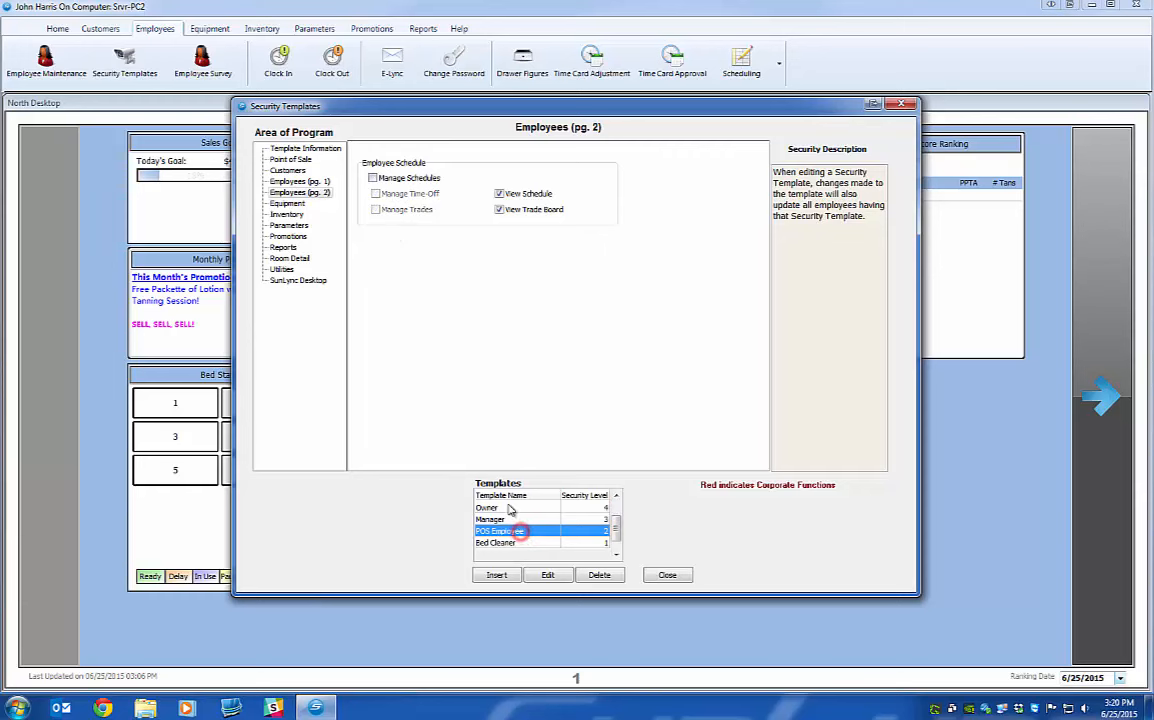
pyautogui.click(500, 210)
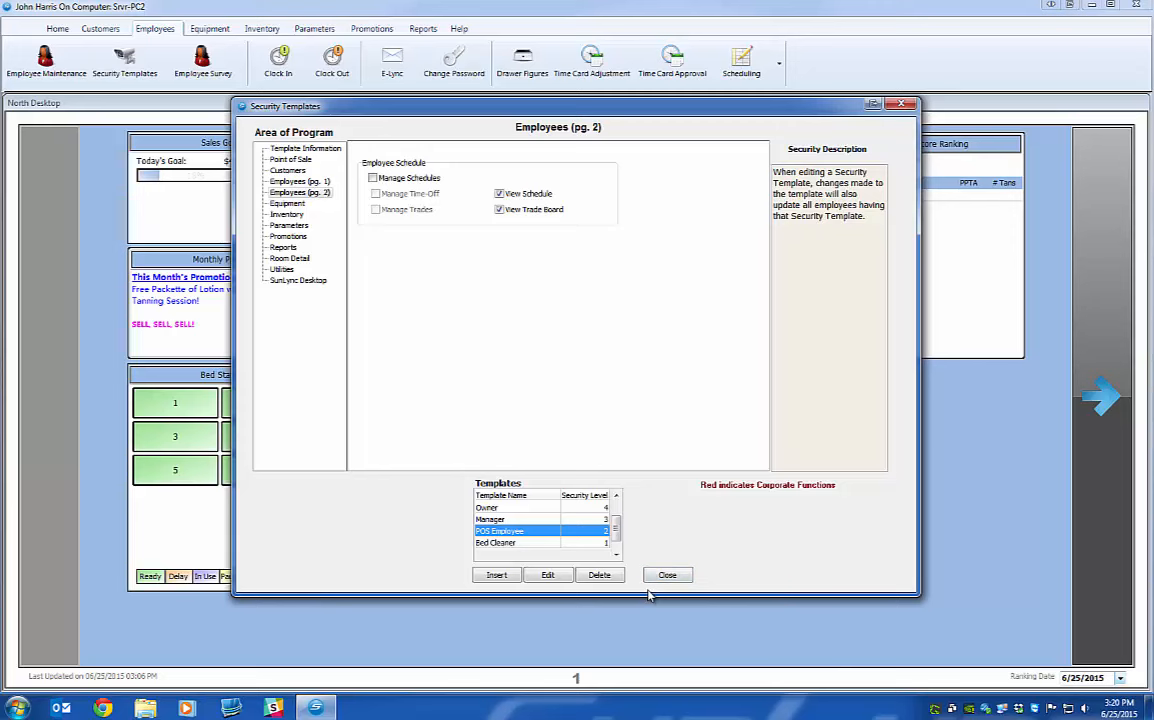
pyautogui.click(660, 577)
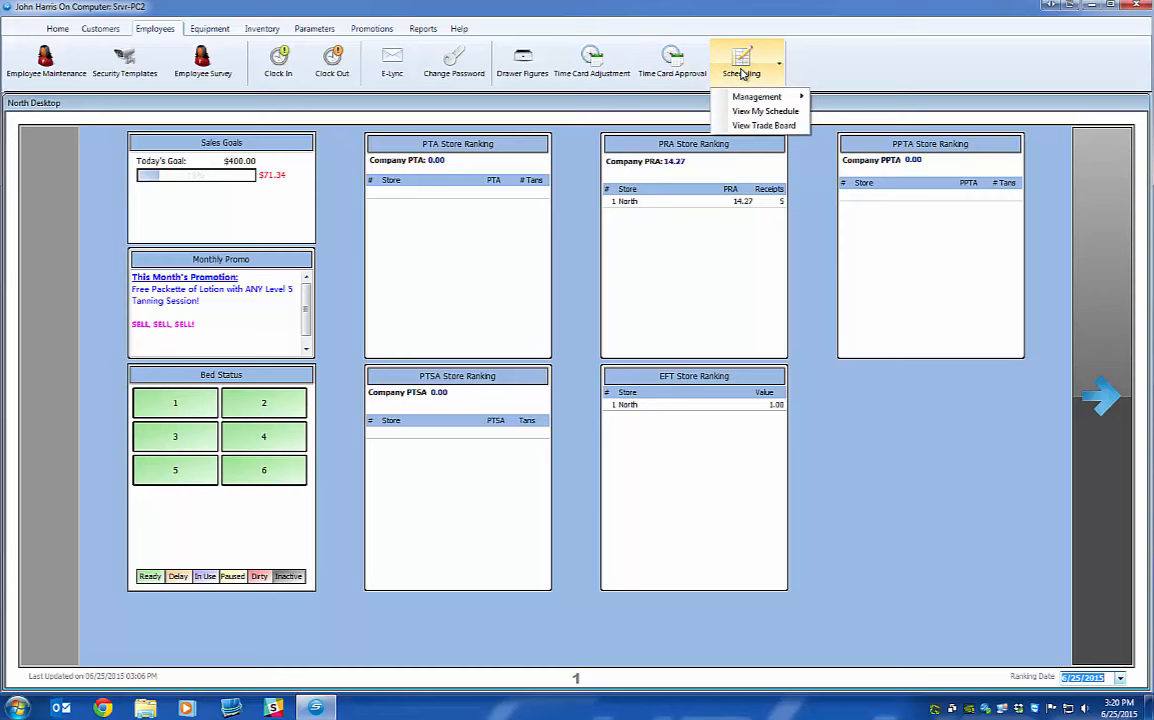
# Open Scheduling > Management > All Schedules for the North store's June 21–27, 2015 week.
pyautogui.moveTo(738, 103)
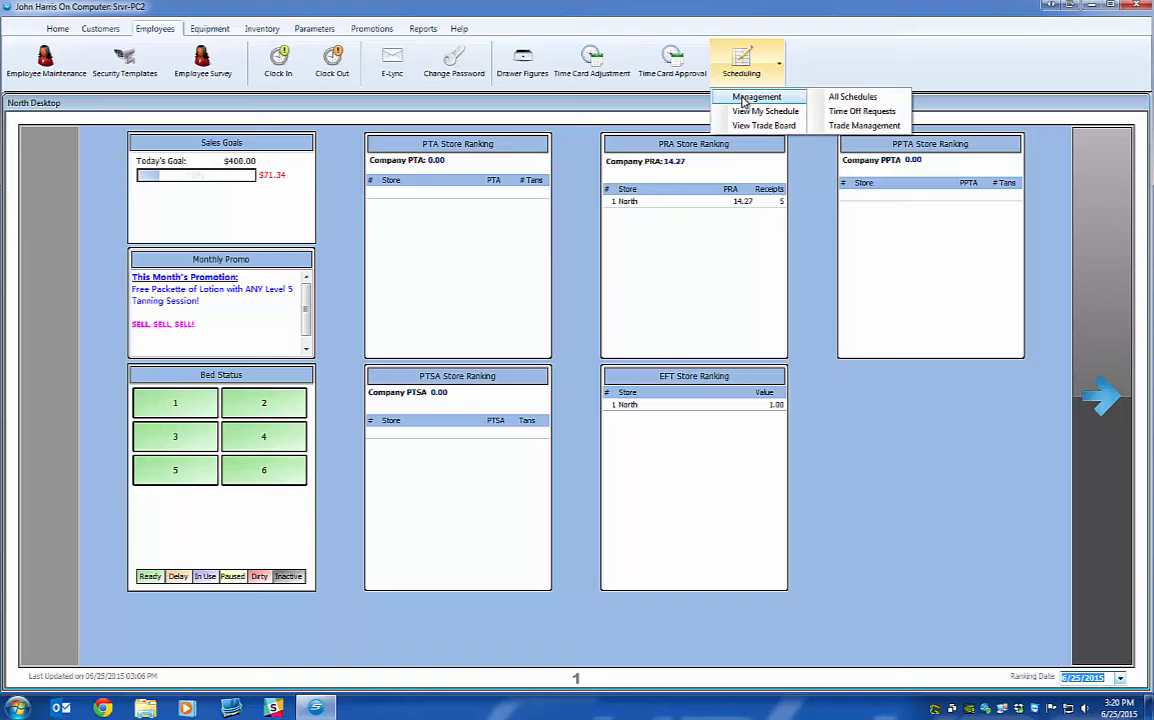
pyautogui.click(833, 99)
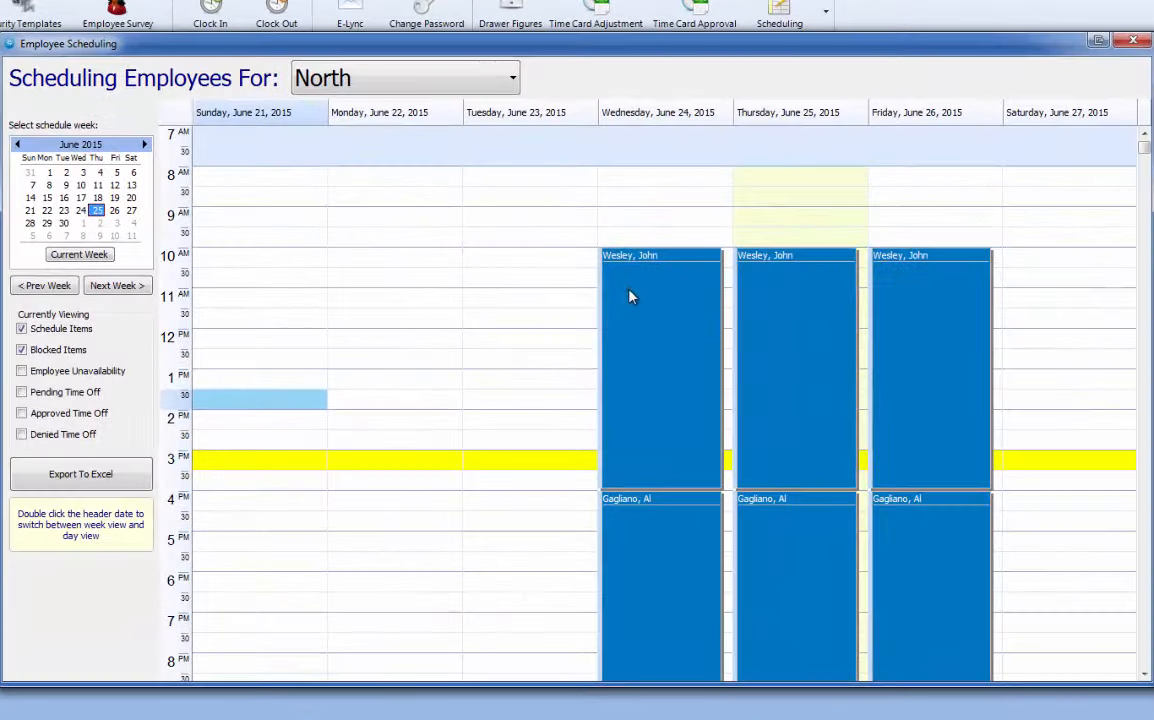
# View the Wednesday 10 AM shift's details, then select the Thursday and Friday 10 AM shifts.
pyautogui.click(615, 291)
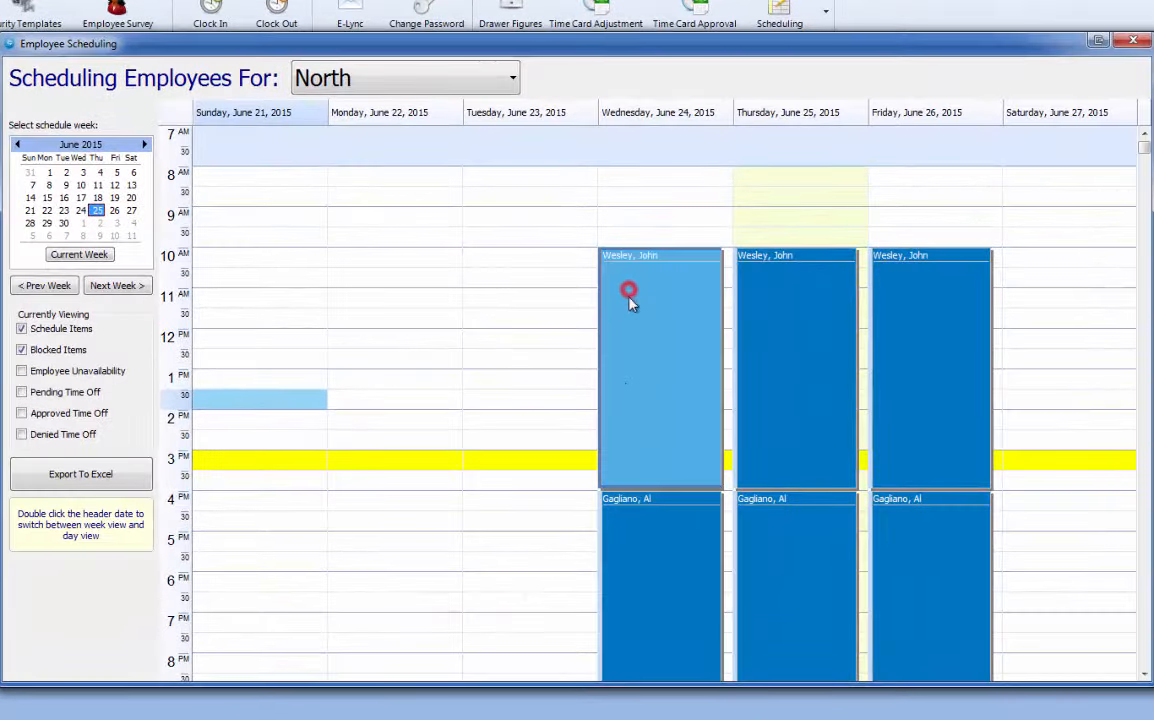
pyautogui.click(647, 328)
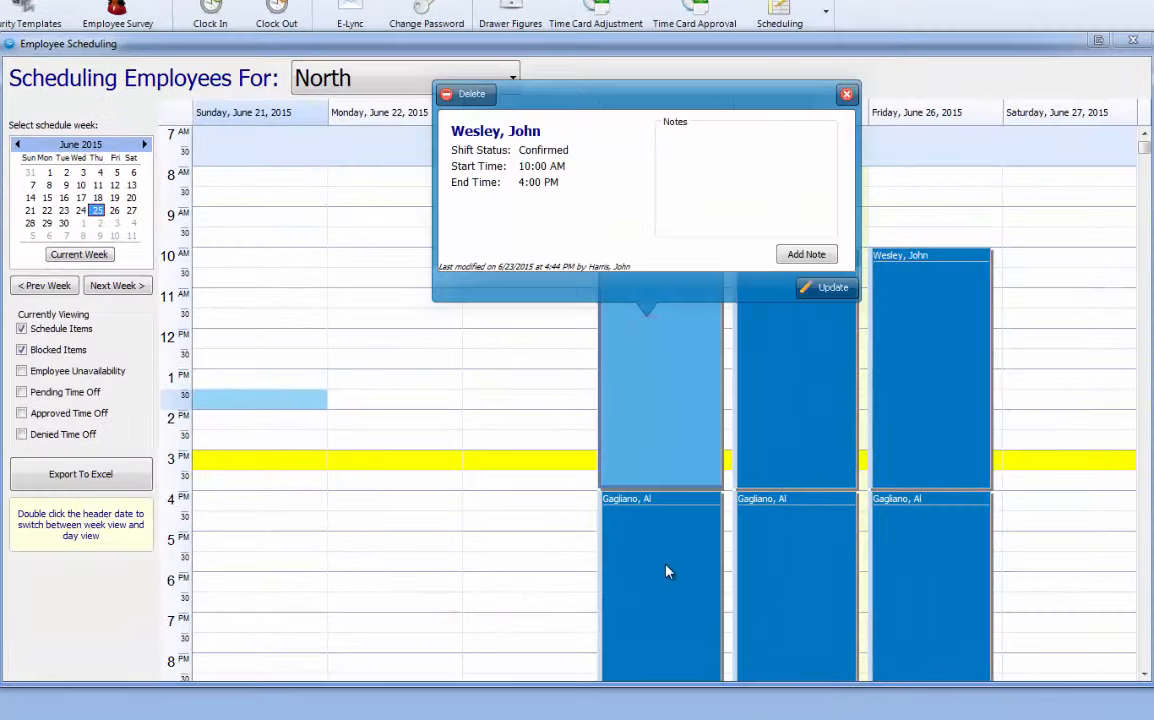
pyautogui.click(676, 360)
pyautogui.click(780, 381)
pyautogui.click(953, 373)
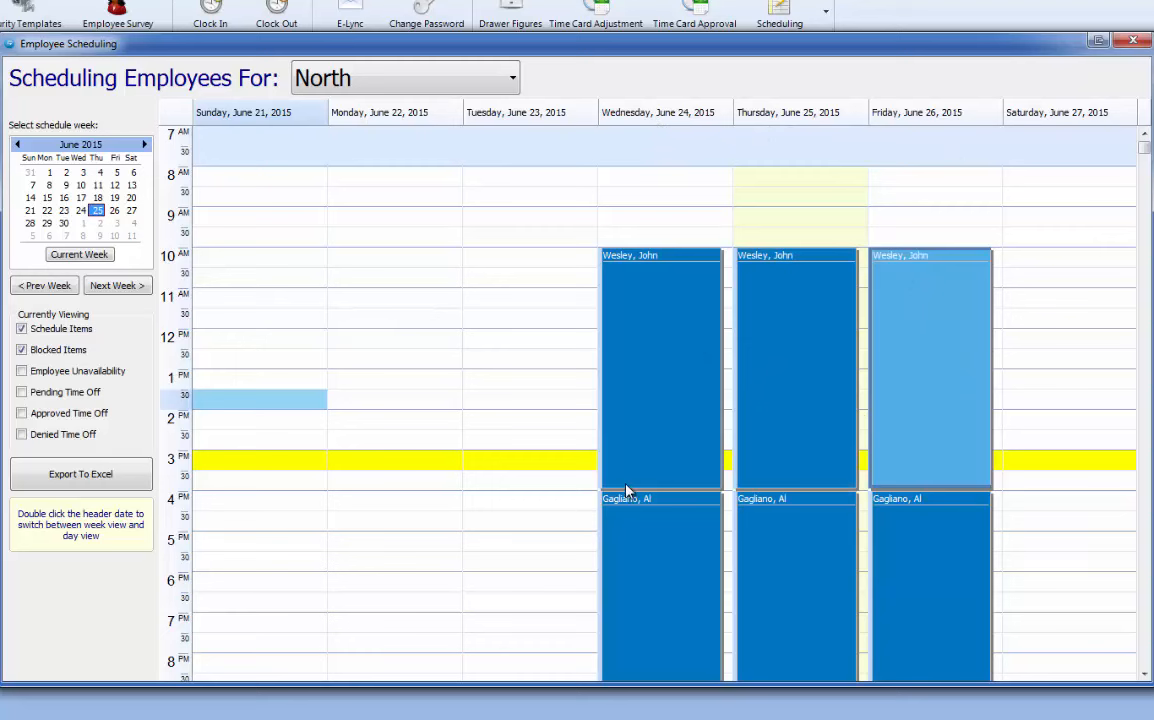
# Scroll through the schedule grid, then close the Employee Scheduling window.
pyautogui.scroll(-13, 634, 556)
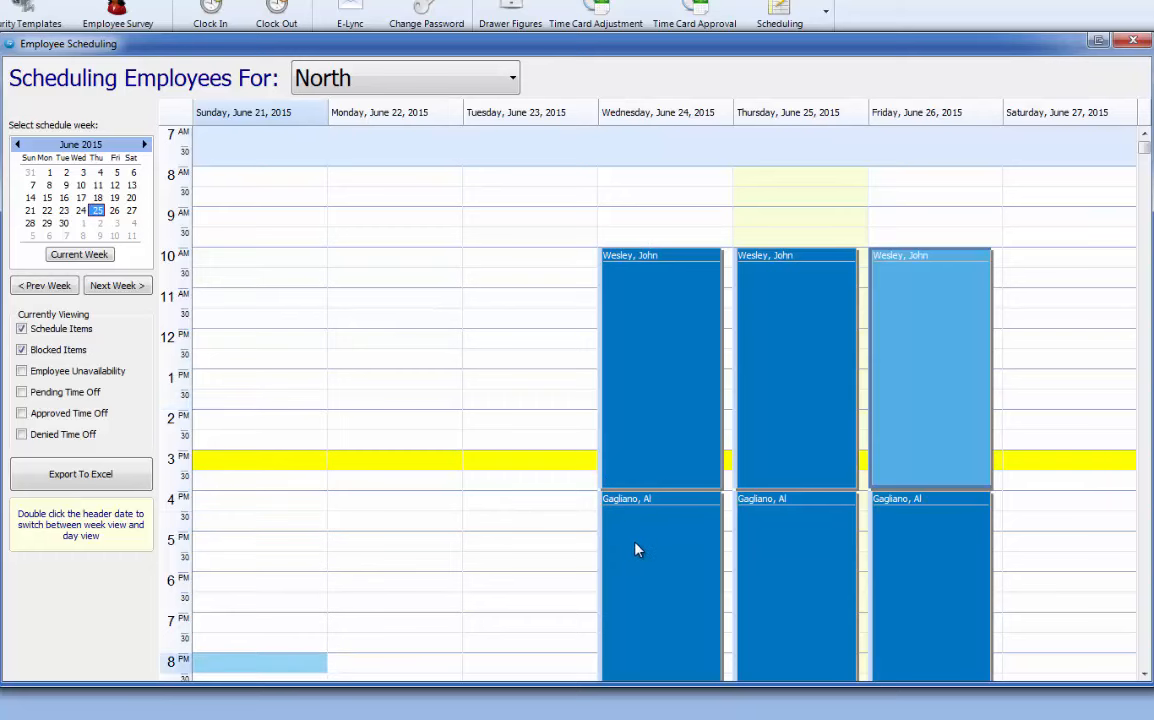
pyautogui.scroll(-3, 636, 549)
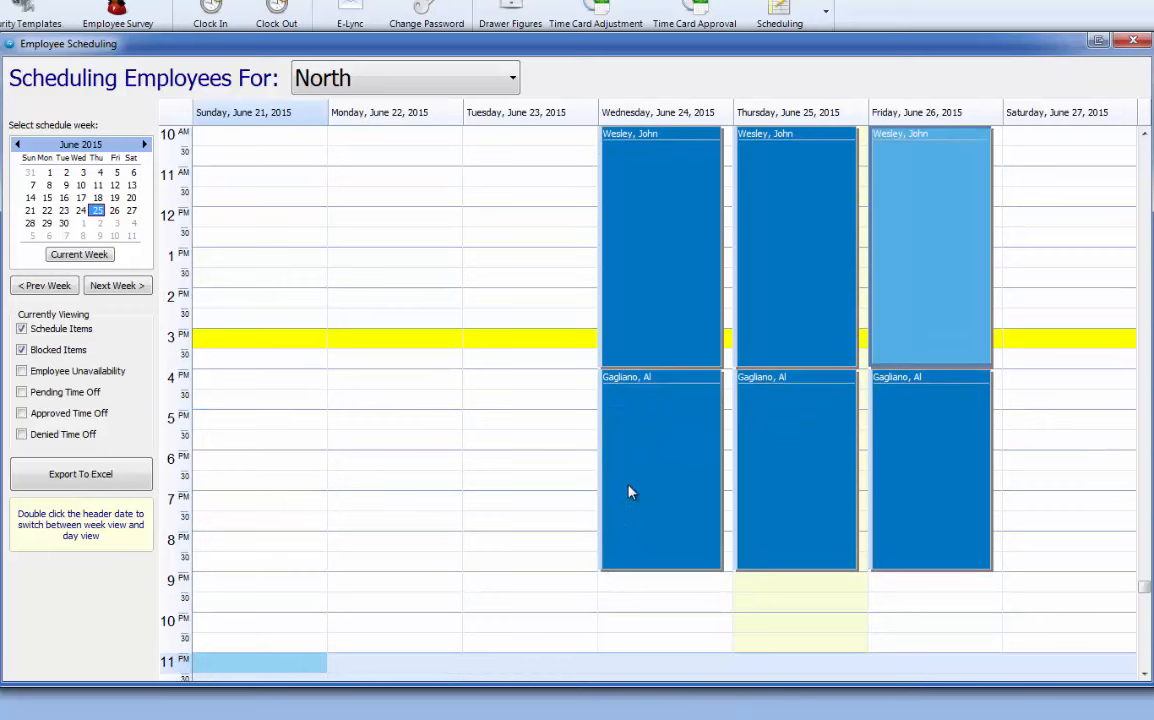
pyautogui.scroll(-1, 322, 356)
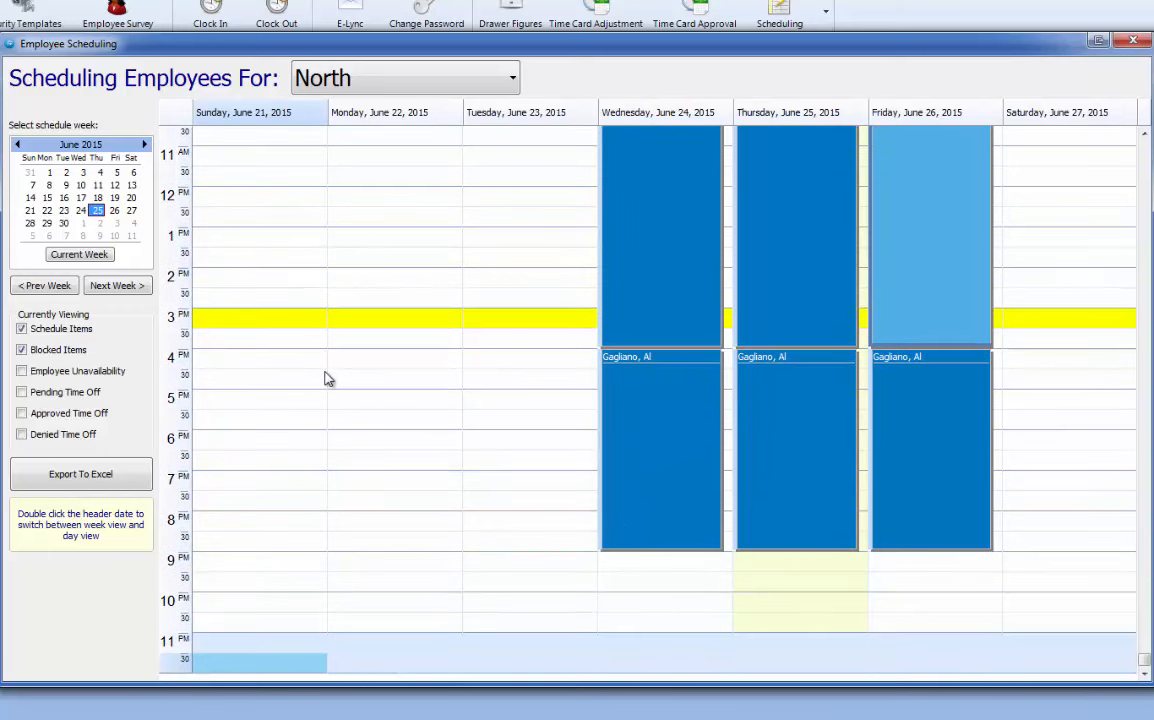
pyautogui.scroll(2, 279, 564)
pyautogui.scroll(4, 279, 564)
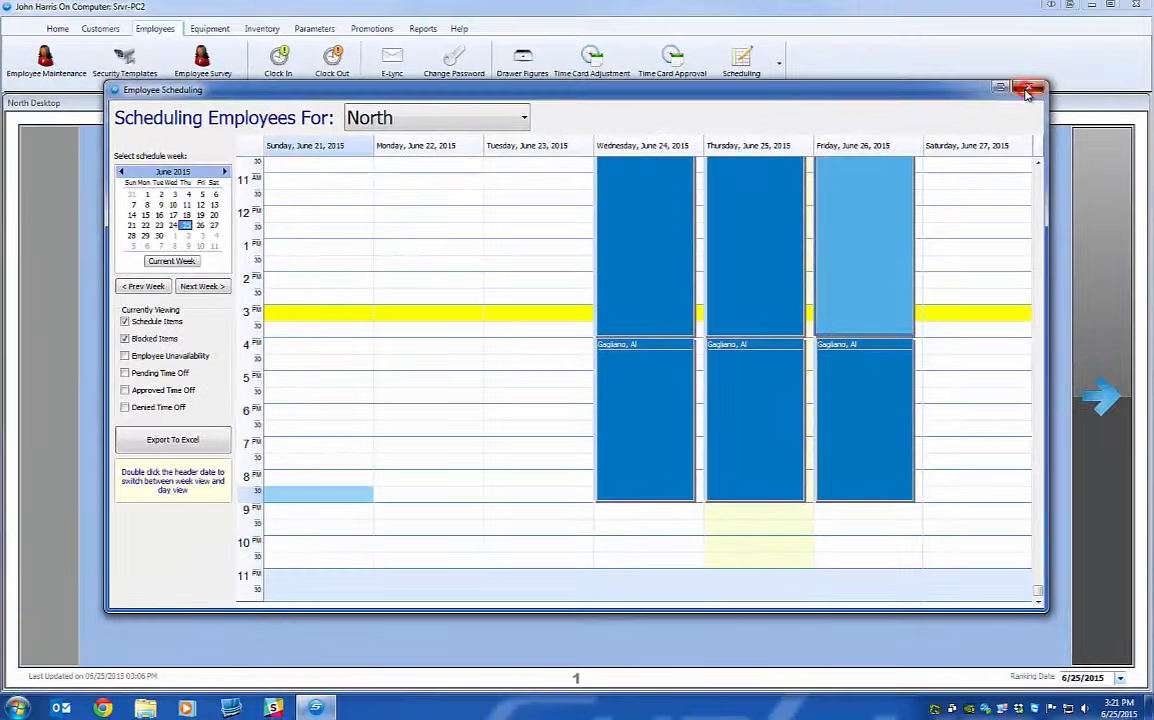
pyautogui.click(1071, 70)
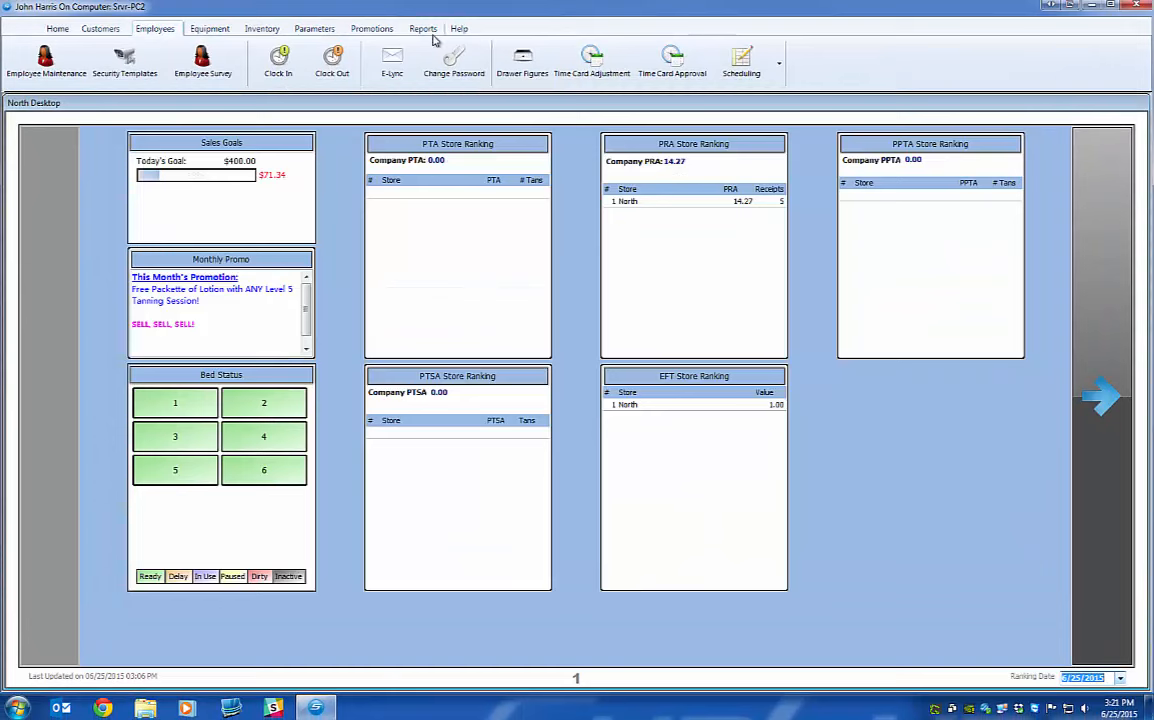
pyautogui.click(290, 5)
pyautogui.click(30, 60)
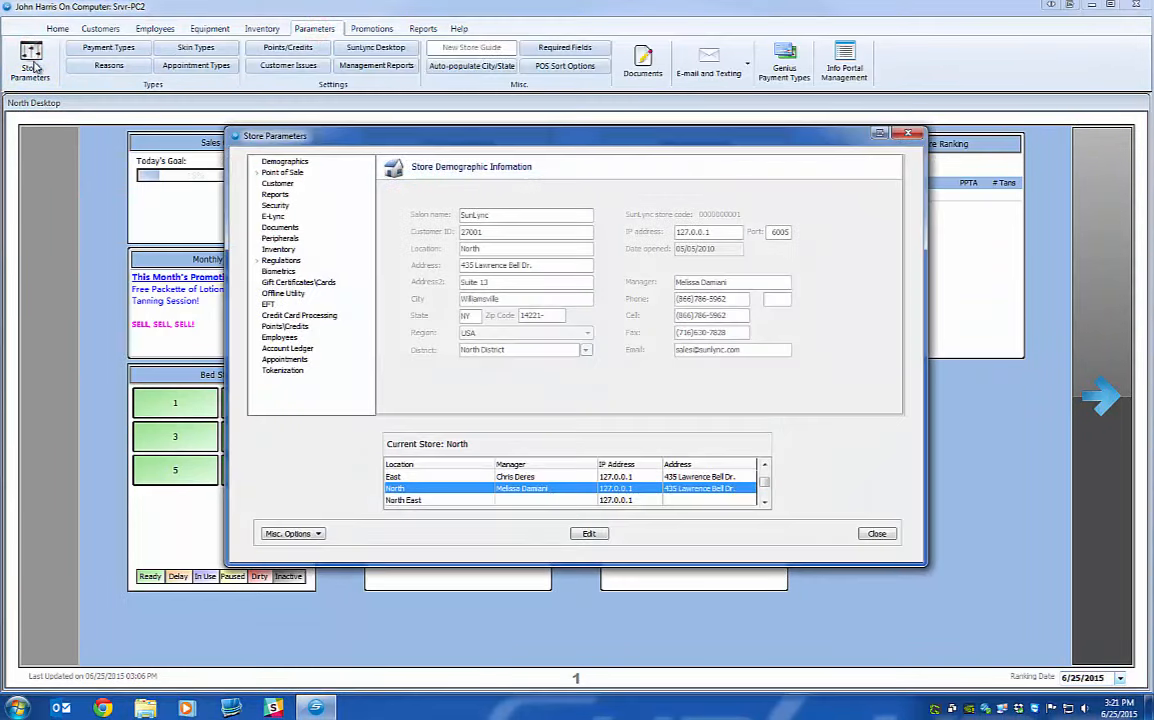
pyautogui.click(274, 194)
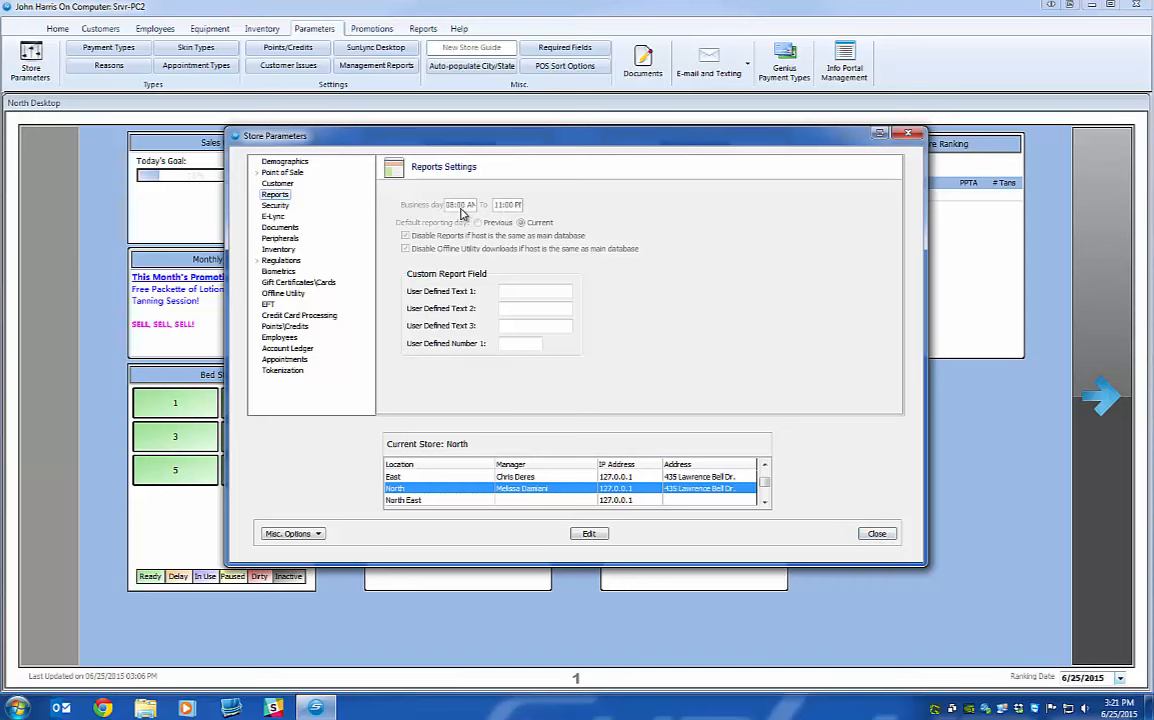
pyautogui.click(876, 533)
pyautogui.click(156, 28)
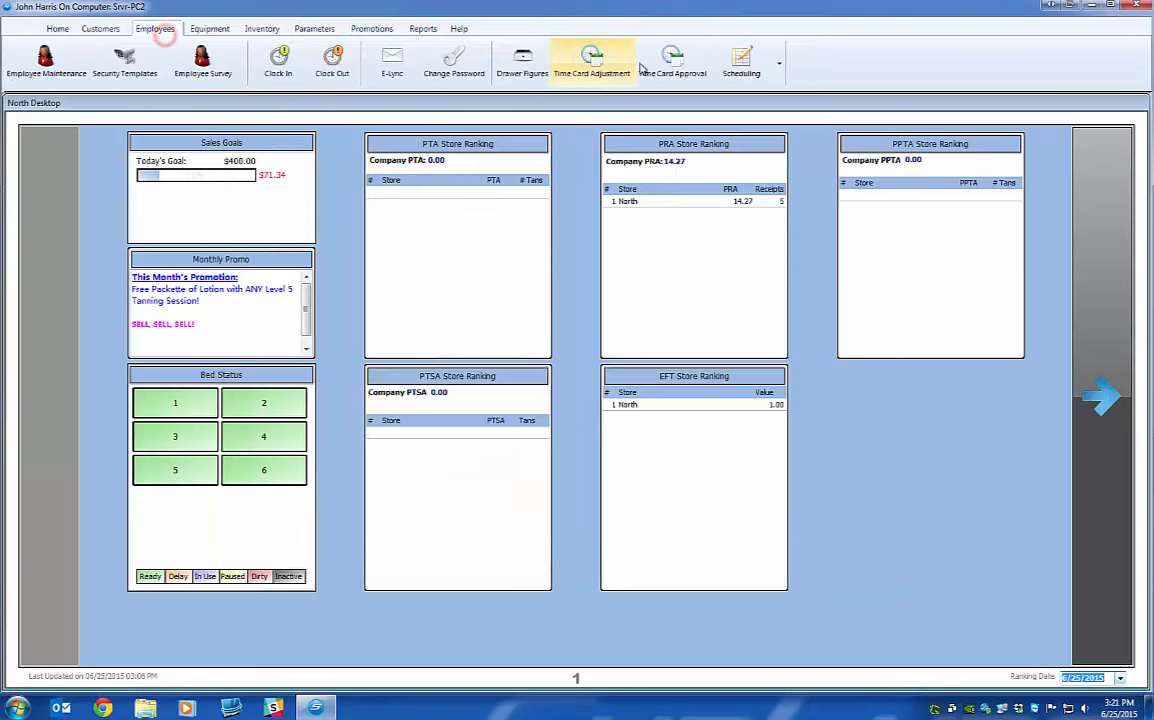
# Open schedule management and insert a new shift in the Wednesday 8 AM slot.
pyautogui.click(741, 60)
pyautogui.moveTo(741, 97)
pyautogui.click(835, 96)
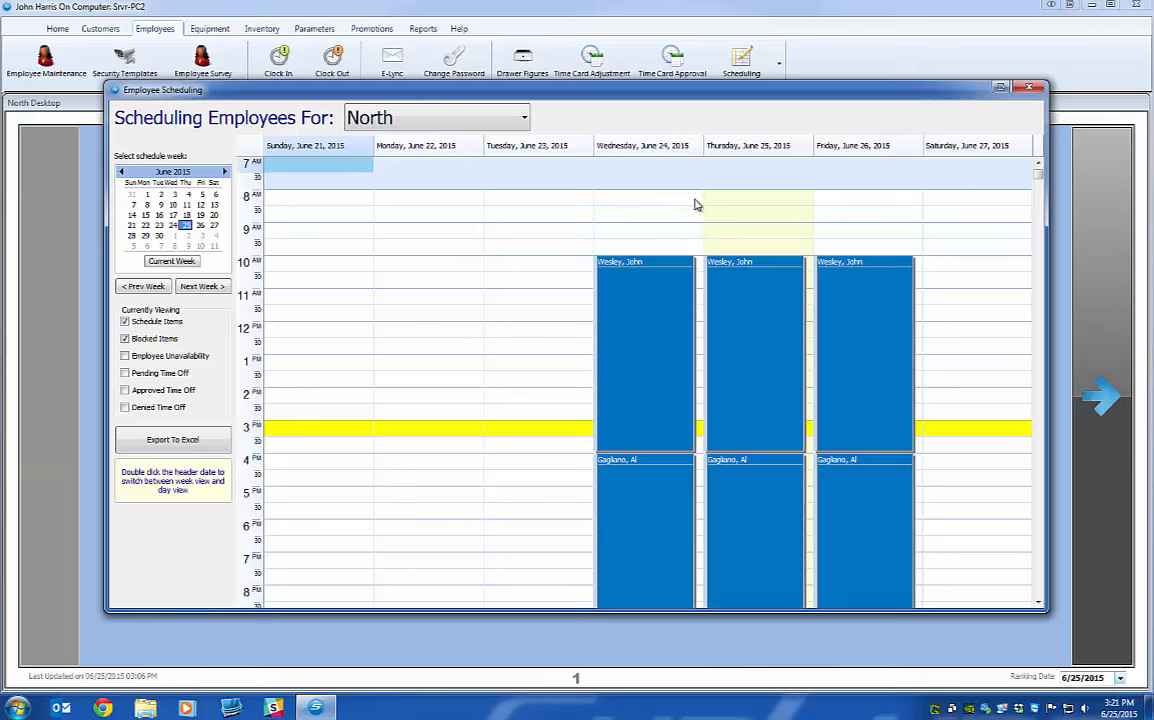
pyautogui.moveTo(697, 205); pyautogui.dragTo(699, 285)
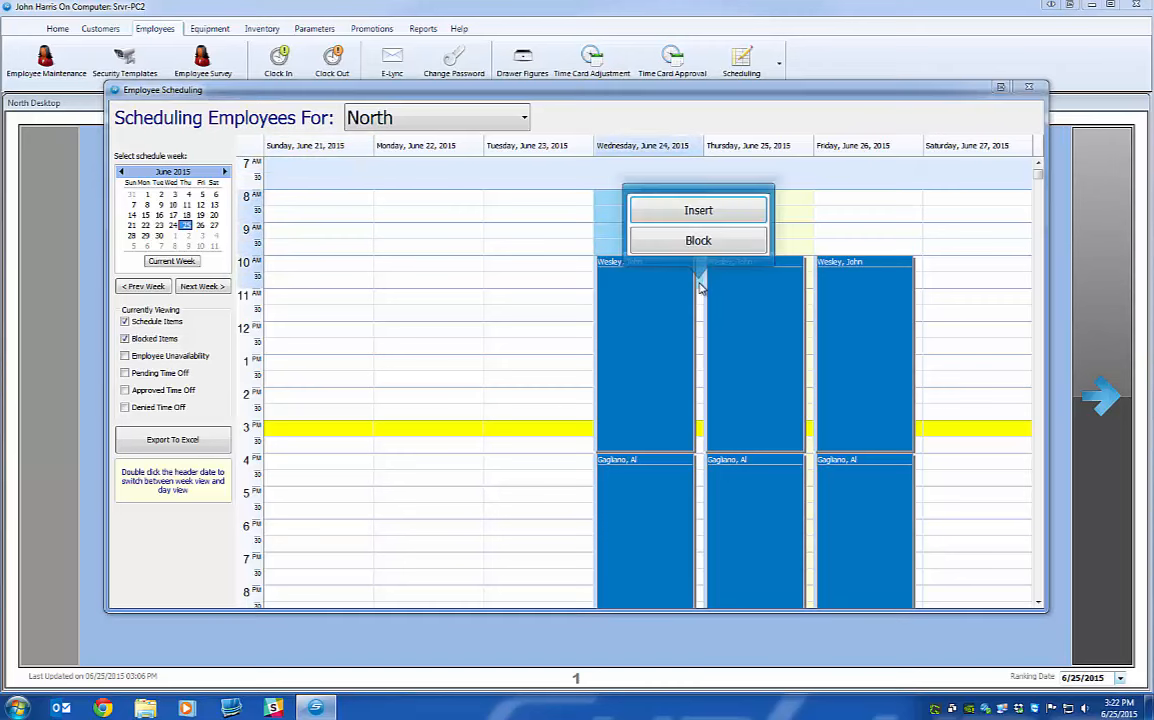
pyautogui.click(709, 211)
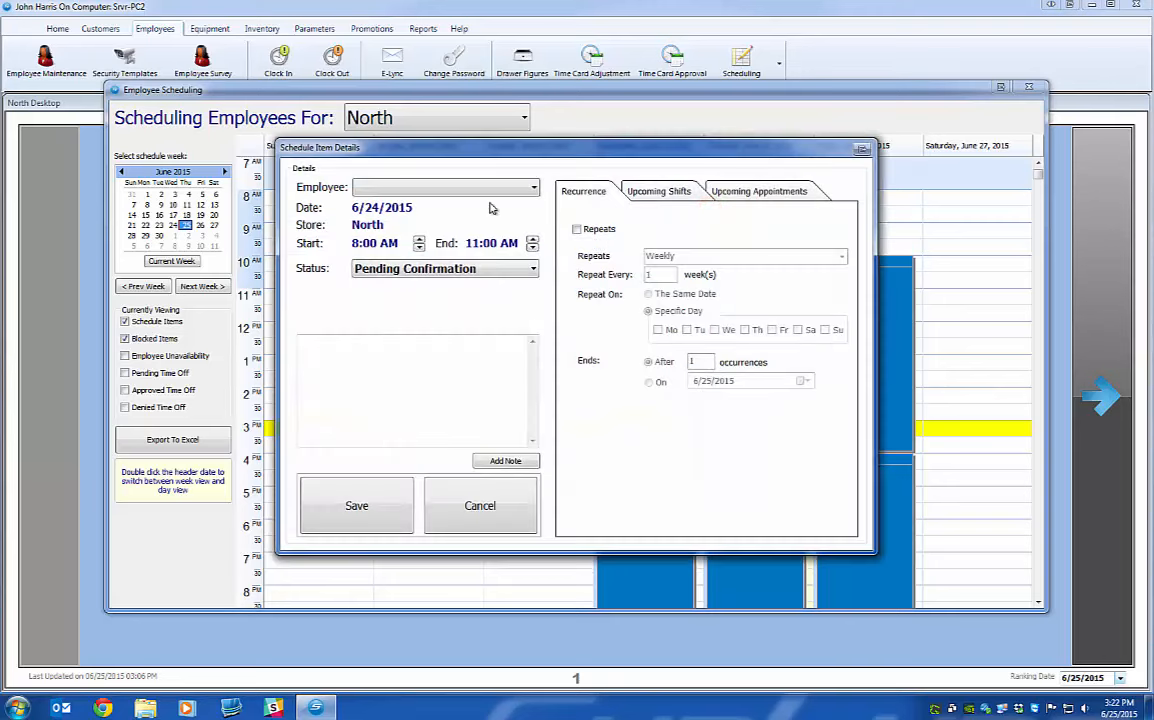
# Assign the new shift to the chosen employee, keeping its end time at 11:00 AM.
pyautogui.click(482, 188)
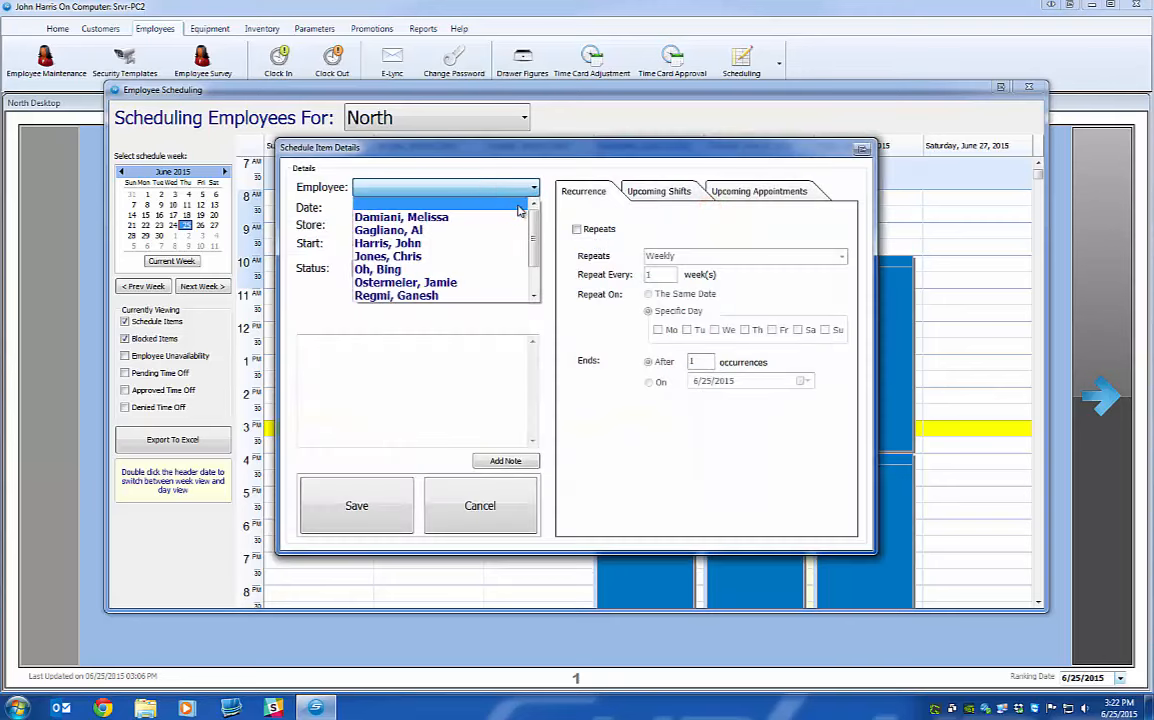
pyautogui.moveTo(535, 233); pyautogui.dragTo(537, 262)
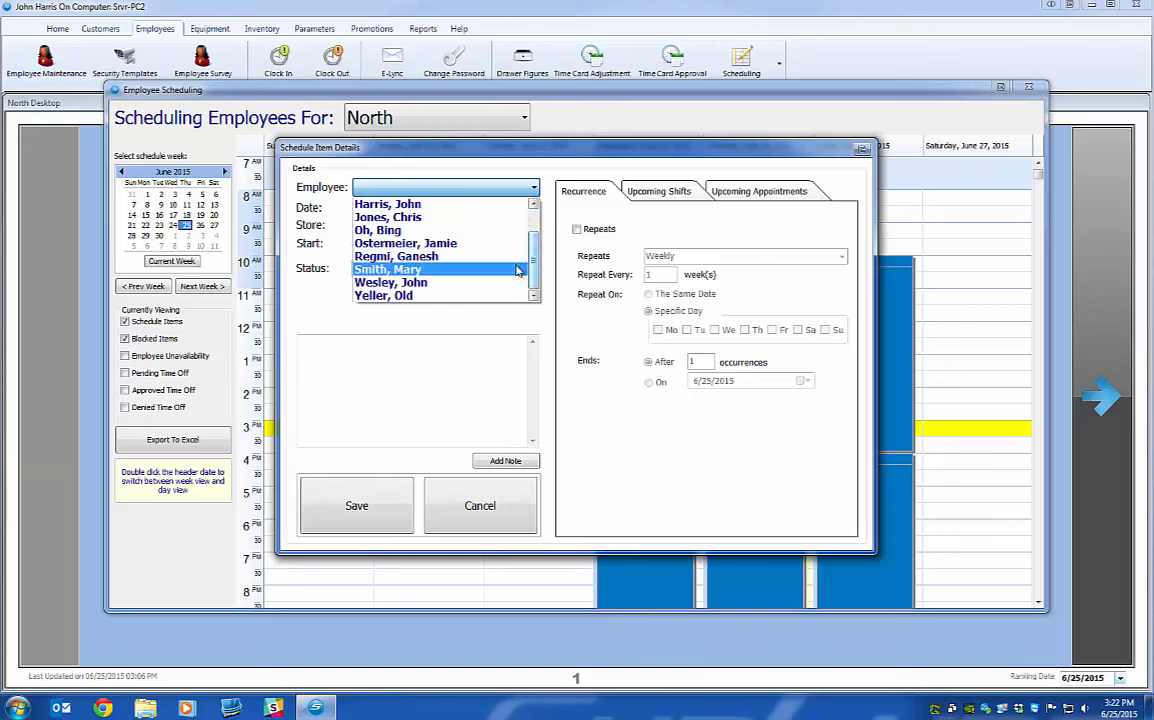
pyautogui.click(451, 271)
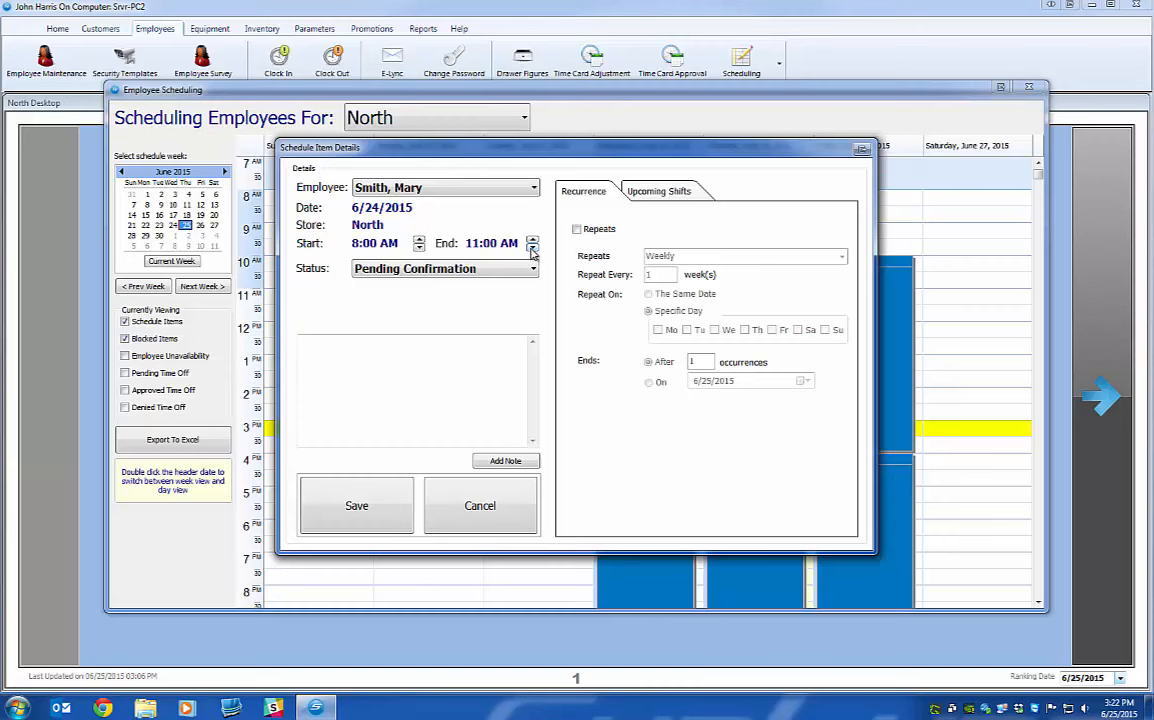
pyautogui.click(533, 248)
pyautogui.click(533, 239)
pyautogui.click(533, 248)
pyautogui.click(532, 240)
# Keep status Pending Confirmation, review the employee's upcoming shifts, and return to Recurrence.
pyautogui.click(443, 269)
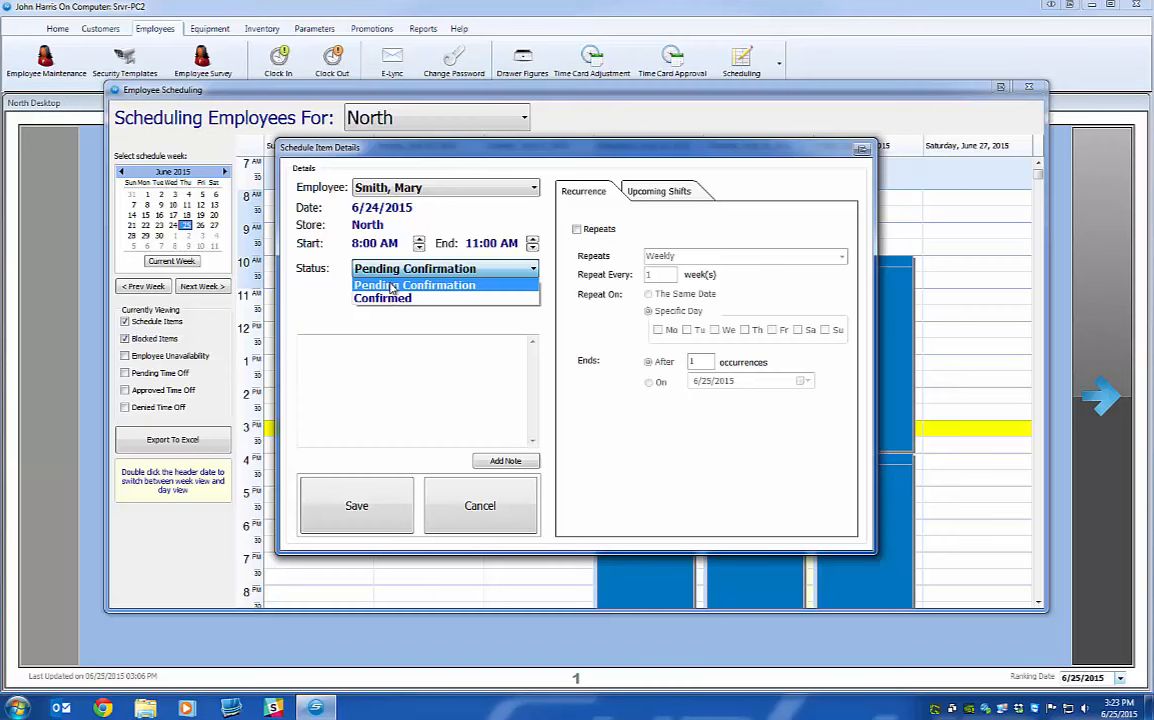
pyautogui.click(388, 289)
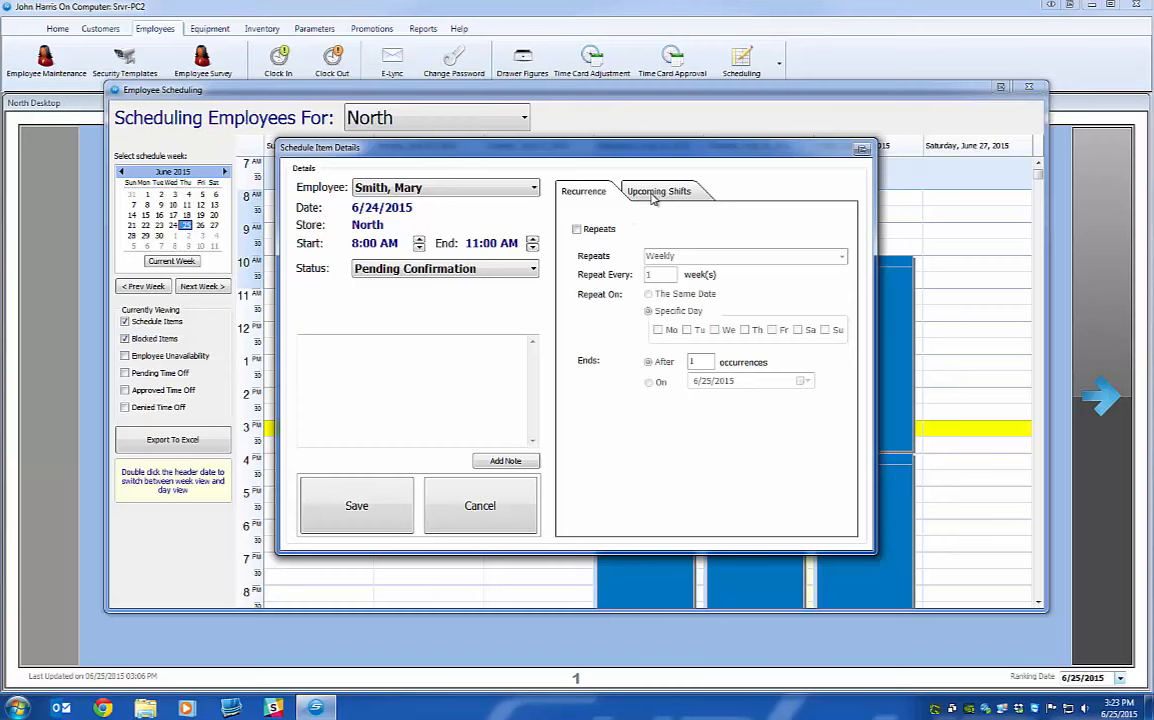
pyautogui.click(653, 192)
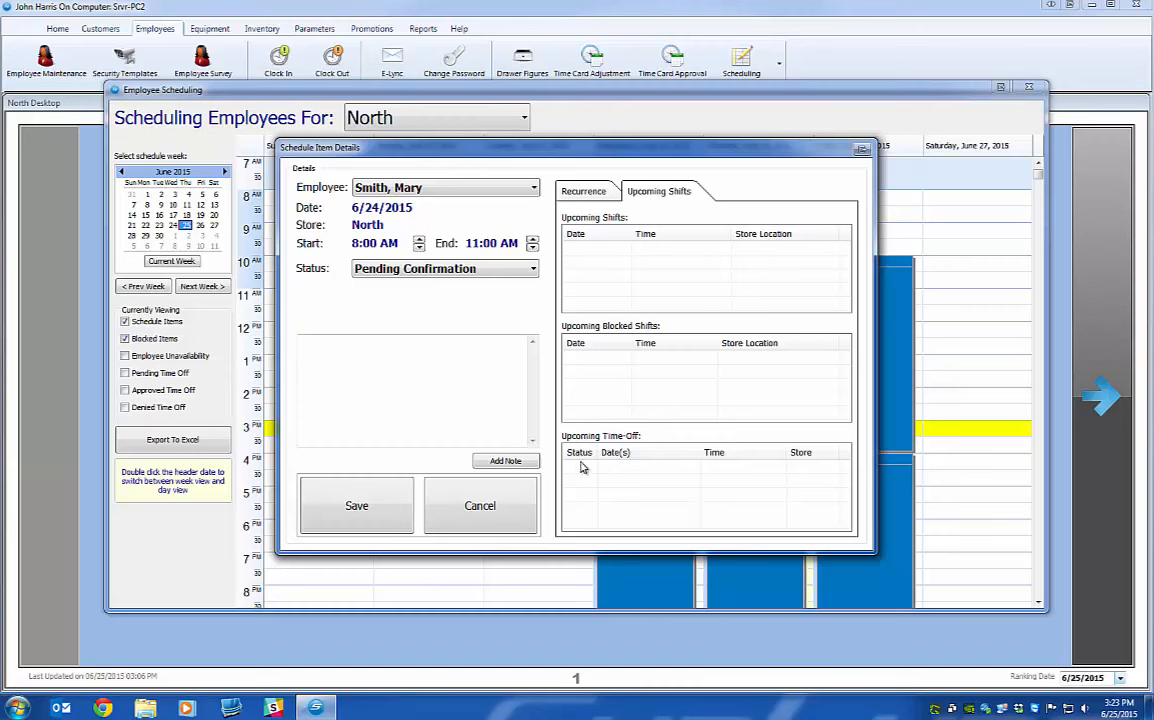
pyautogui.click(588, 192)
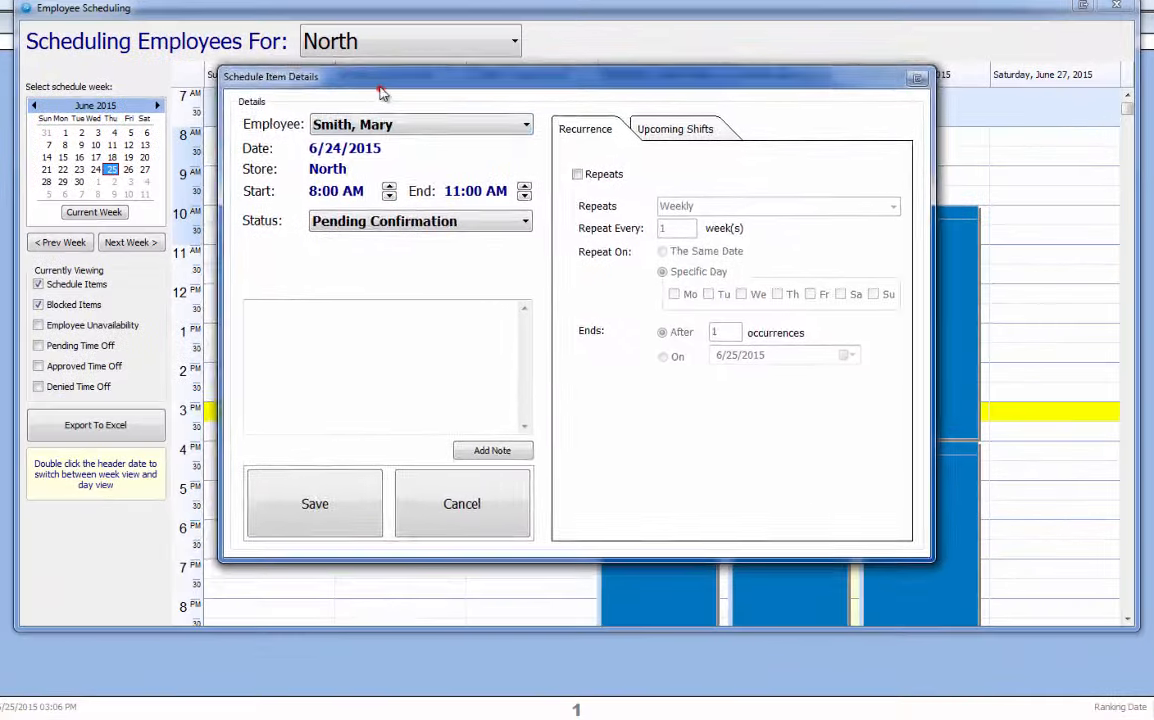
# Make the shift repeat weekly on Wednesdays, ending on a specific date.
pyautogui.moveTo(400, 130); pyautogui.dragTo(303, 145)
pyautogui.click(515, 226)
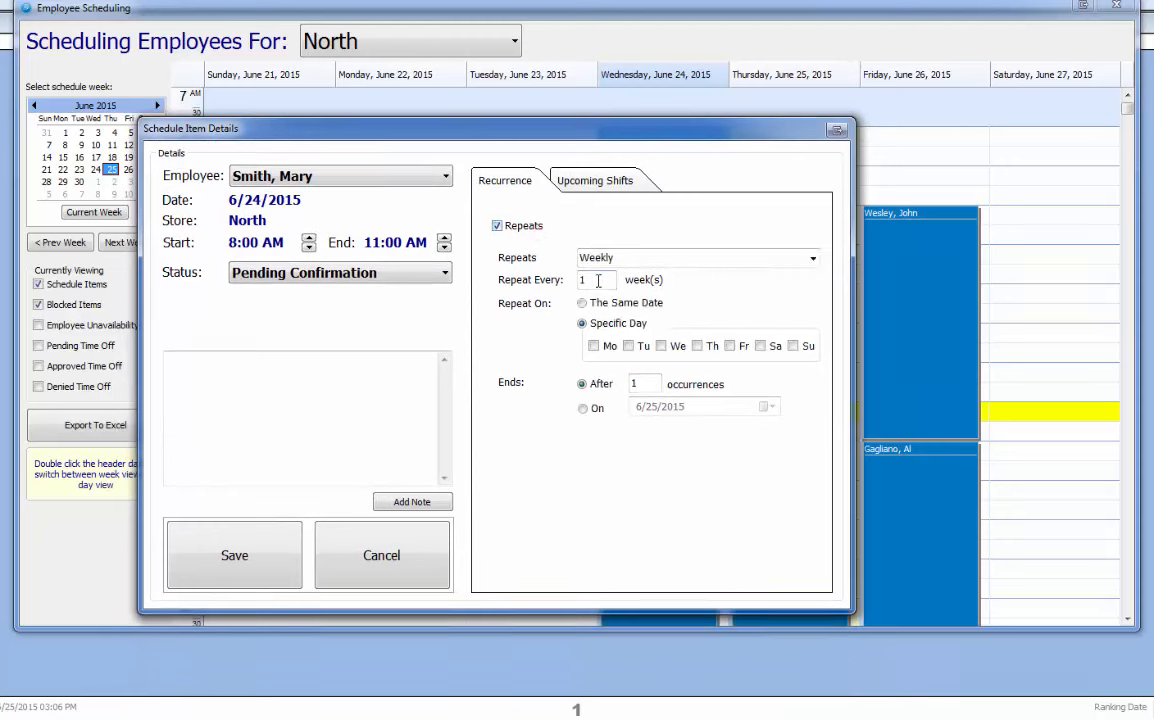
pyautogui.click(662, 346)
pyautogui.click(582, 408)
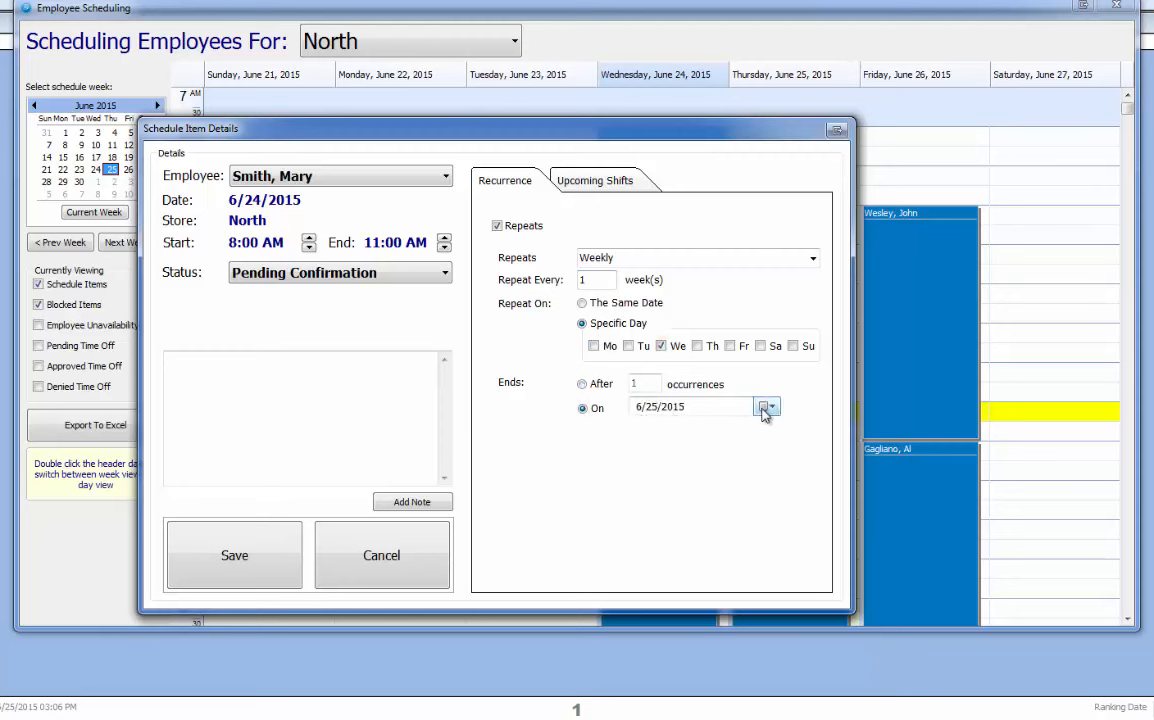
pyautogui.click(582, 383)
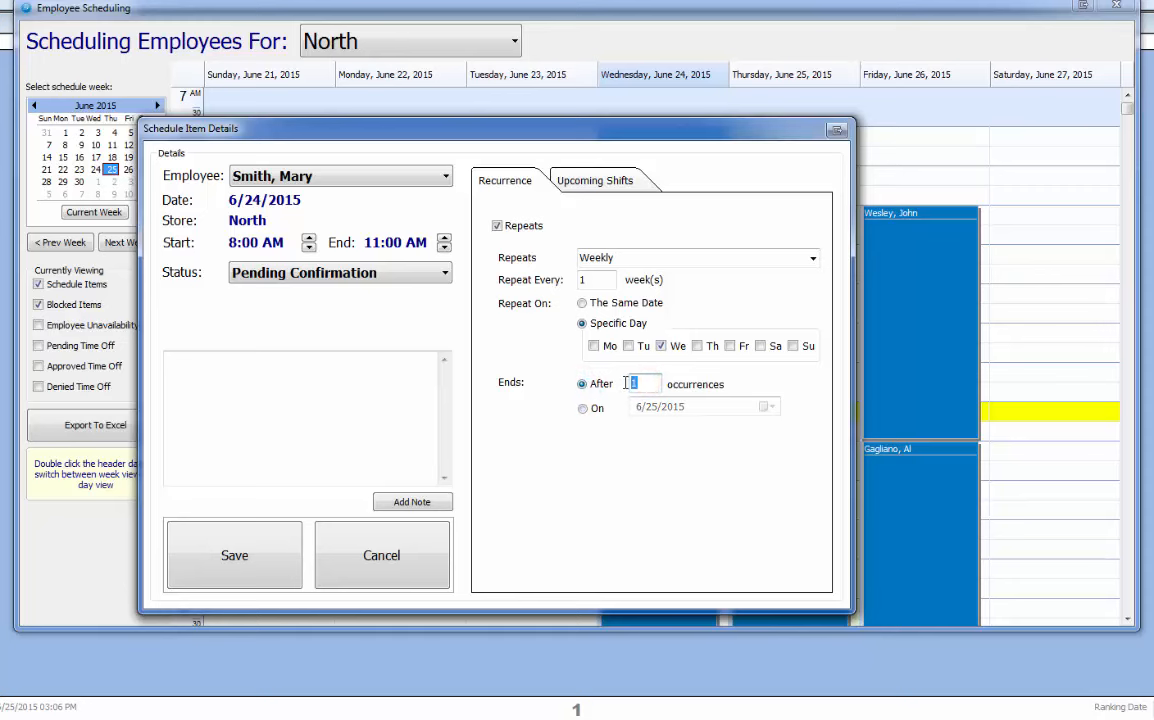
pyautogui.click(582, 408)
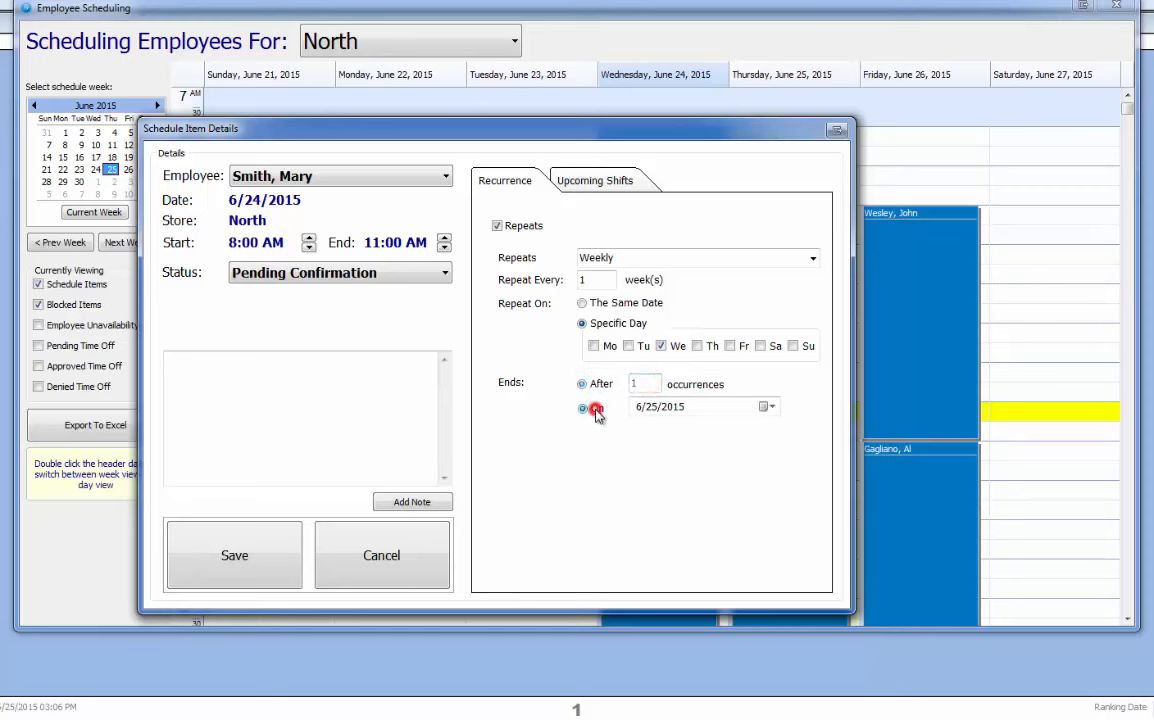
# Set the repeat end date to 12/31/2015 and save the recurring shift.
pyautogui.click(767, 407)
pyautogui.click(801, 430)
pyautogui.click(801, 430)
pyautogui.click(801, 430)
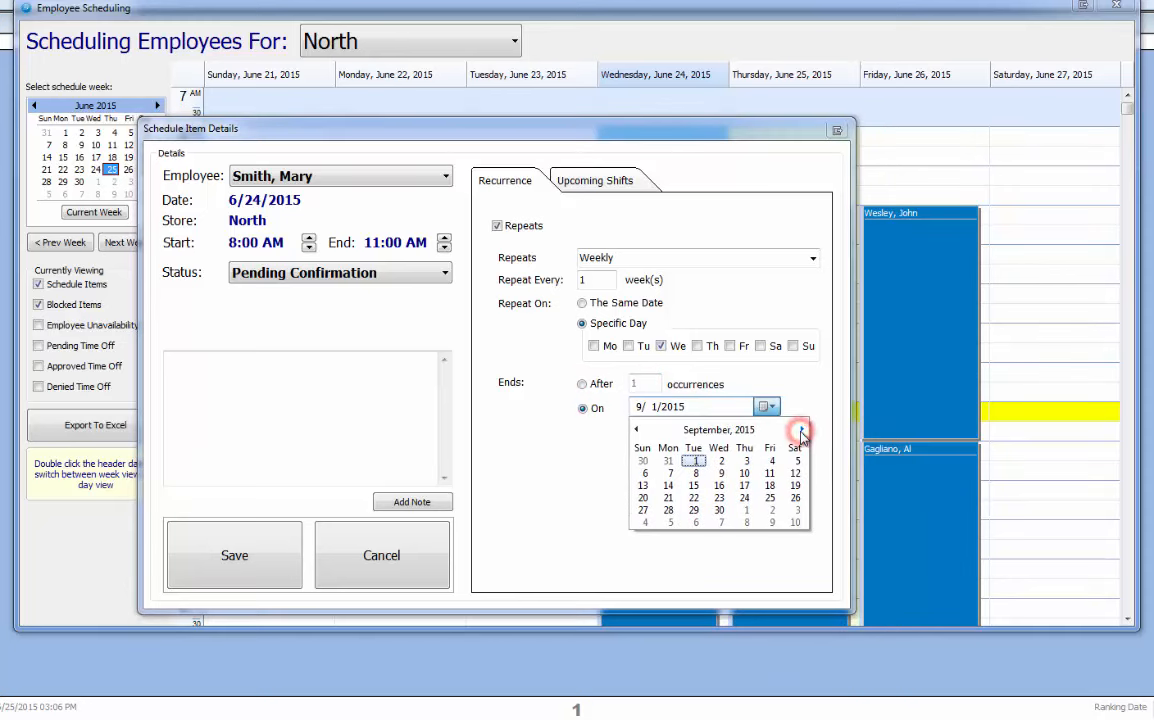
pyautogui.click(801, 430)
pyautogui.click(801, 430)
pyautogui.click(801, 430)
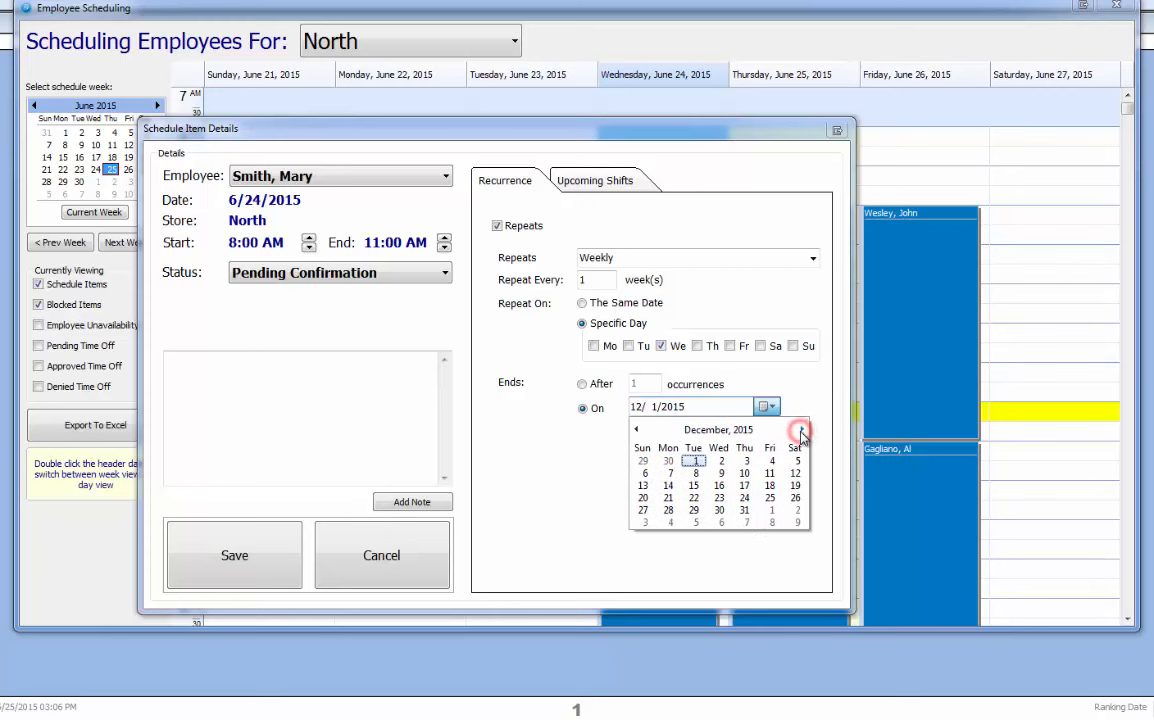
pyautogui.click(753, 510)
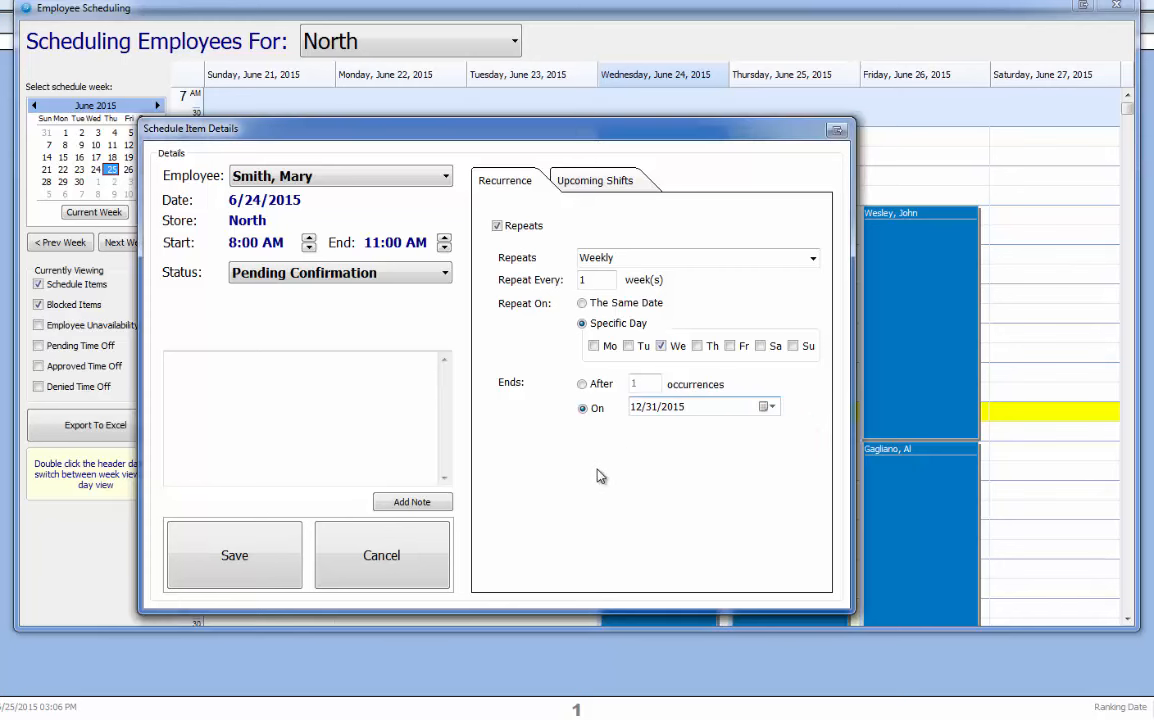
pyautogui.click(267, 557)
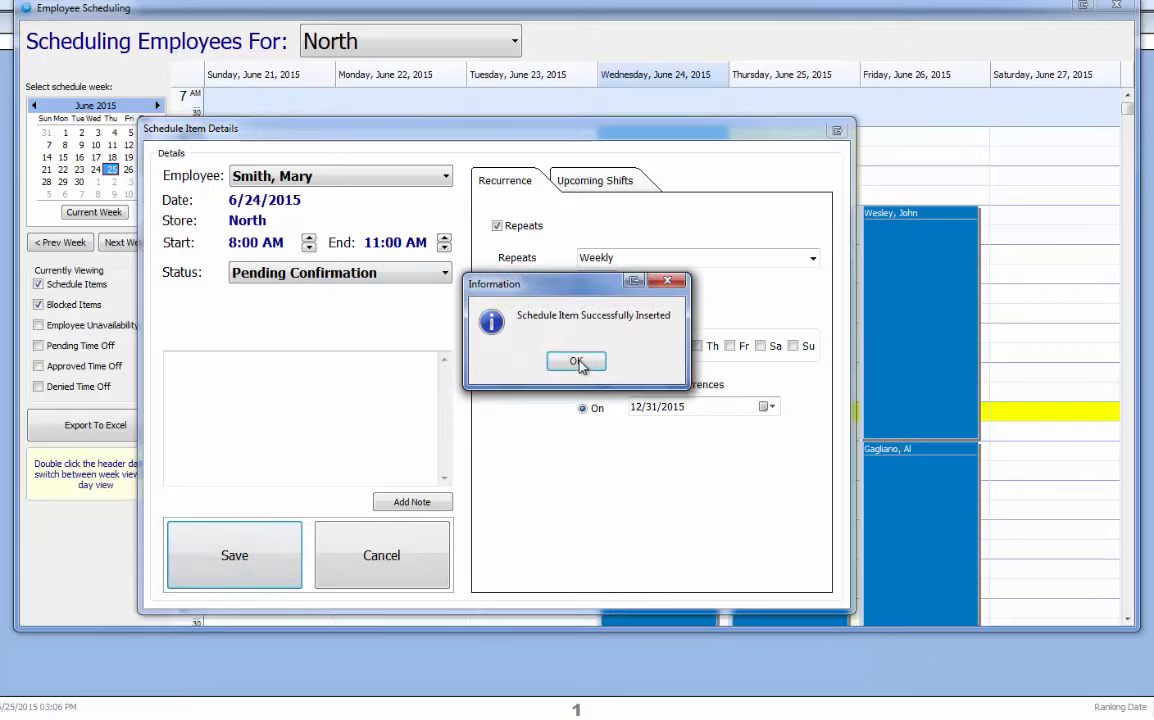
pyautogui.click(578, 363)
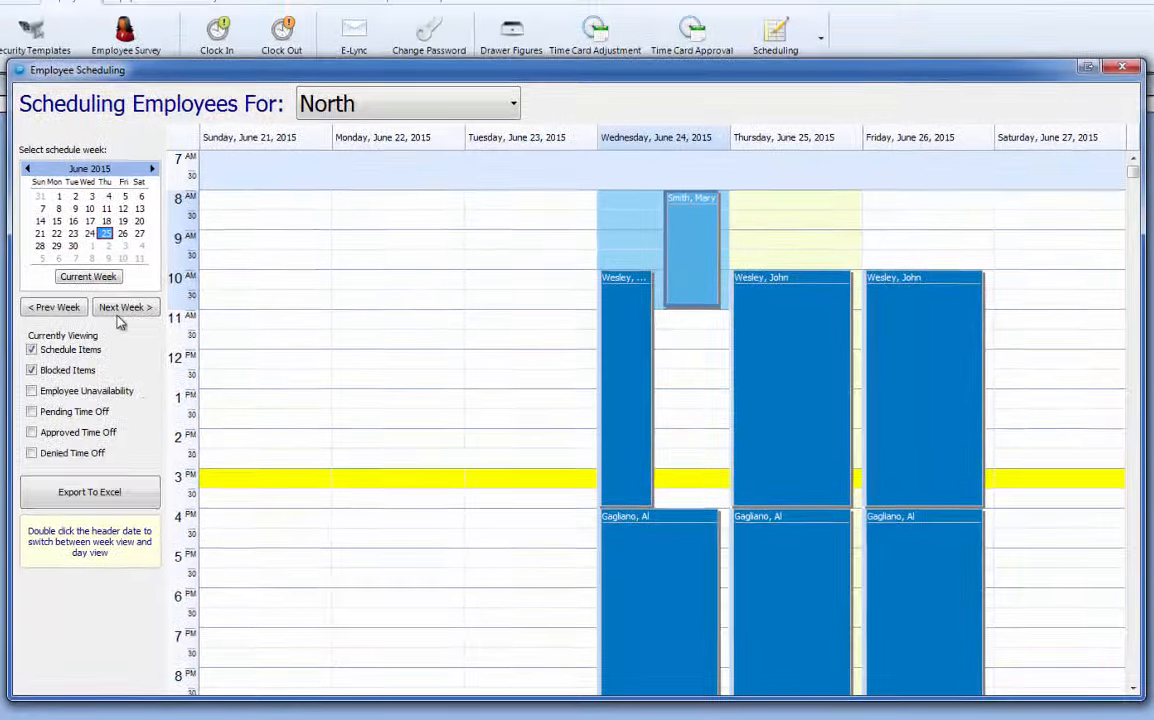
# Check later weeks for the Wednesday repeat, return to June 21, and view the June 24 shift.
pyautogui.click(126, 243)
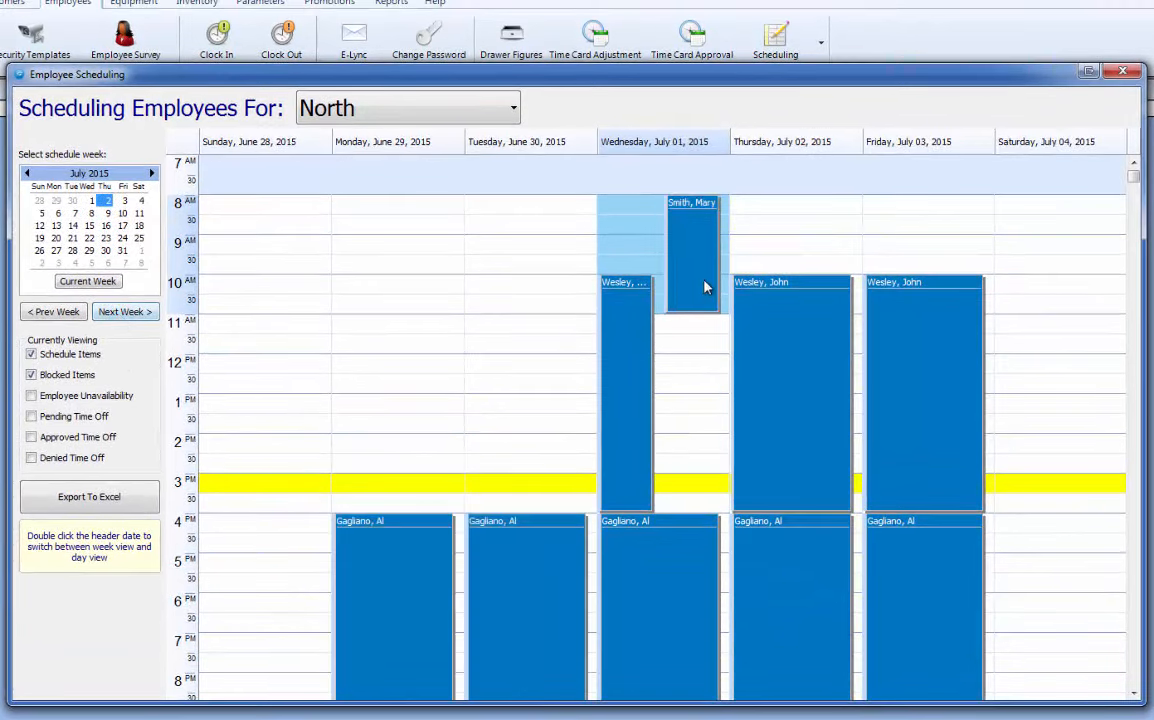
pyautogui.click(703, 285)
pyautogui.click(148, 312)
pyautogui.click(148, 313)
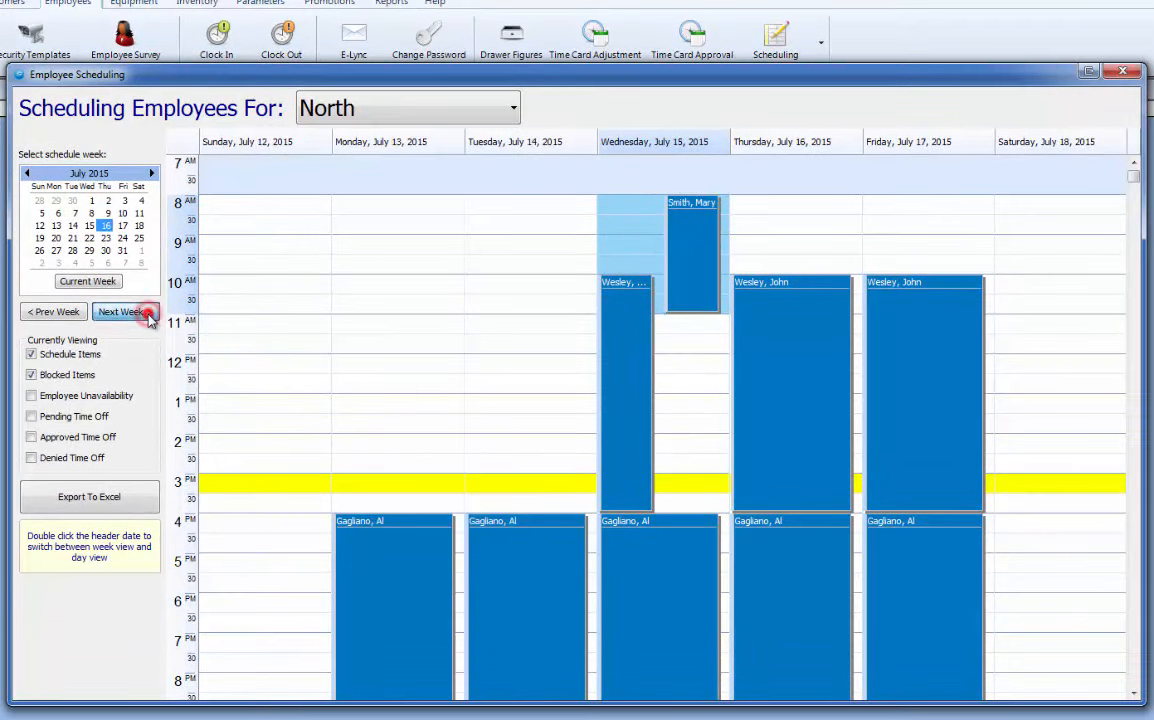
pyautogui.click(148, 313)
pyautogui.click(77, 313)
pyautogui.click(77, 313)
pyautogui.click(77, 313)
pyautogui.click(77, 314)
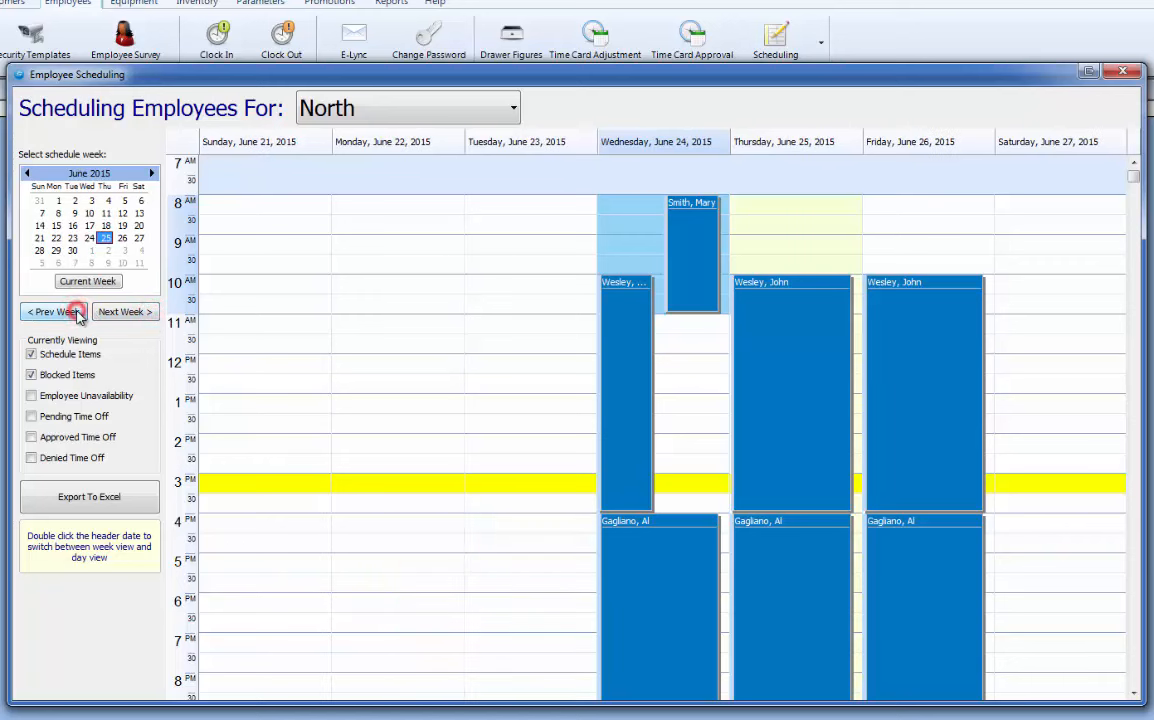
pyautogui.click(705, 258)
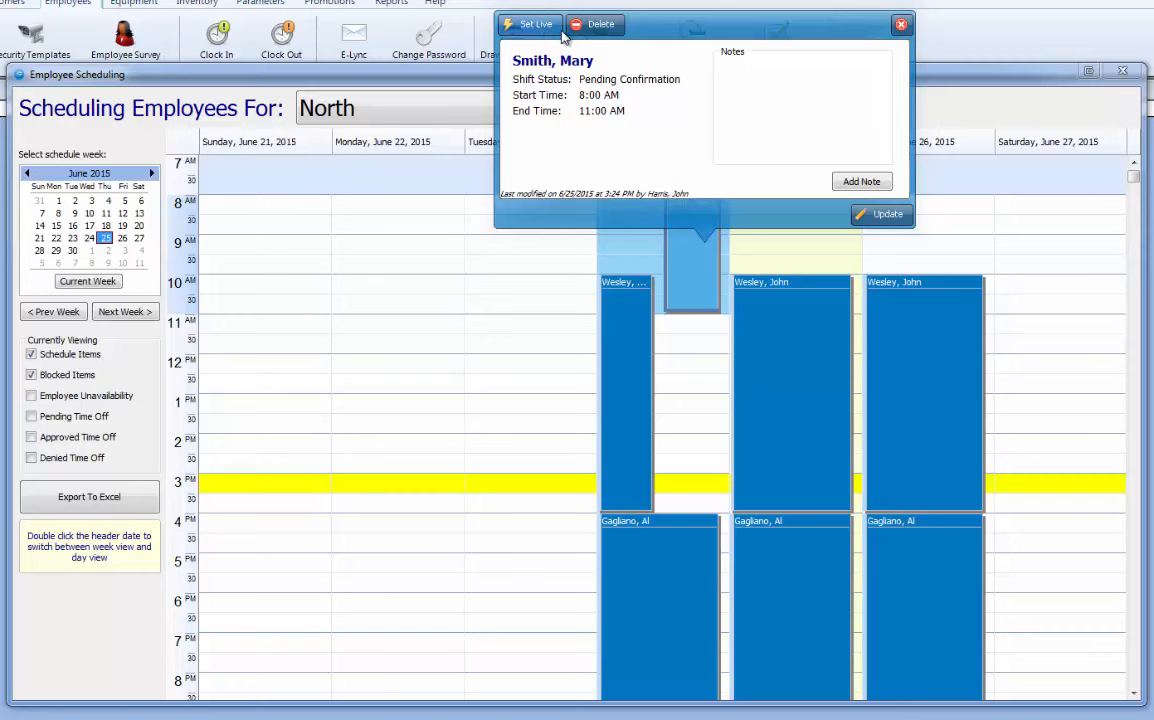
# Mark the June 24 8–11 AM shift live and apply it to all future shifts.
pyautogui.click(862, 186)
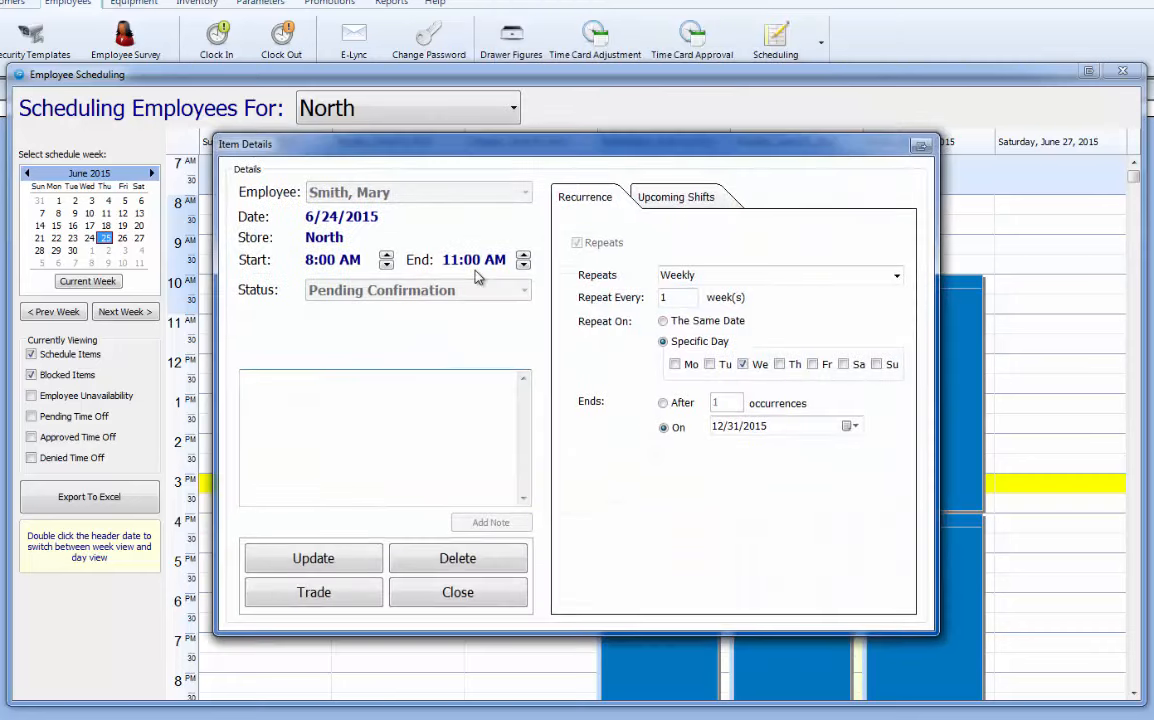
pyautogui.click(513, 608)
pyautogui.click(714, 280)
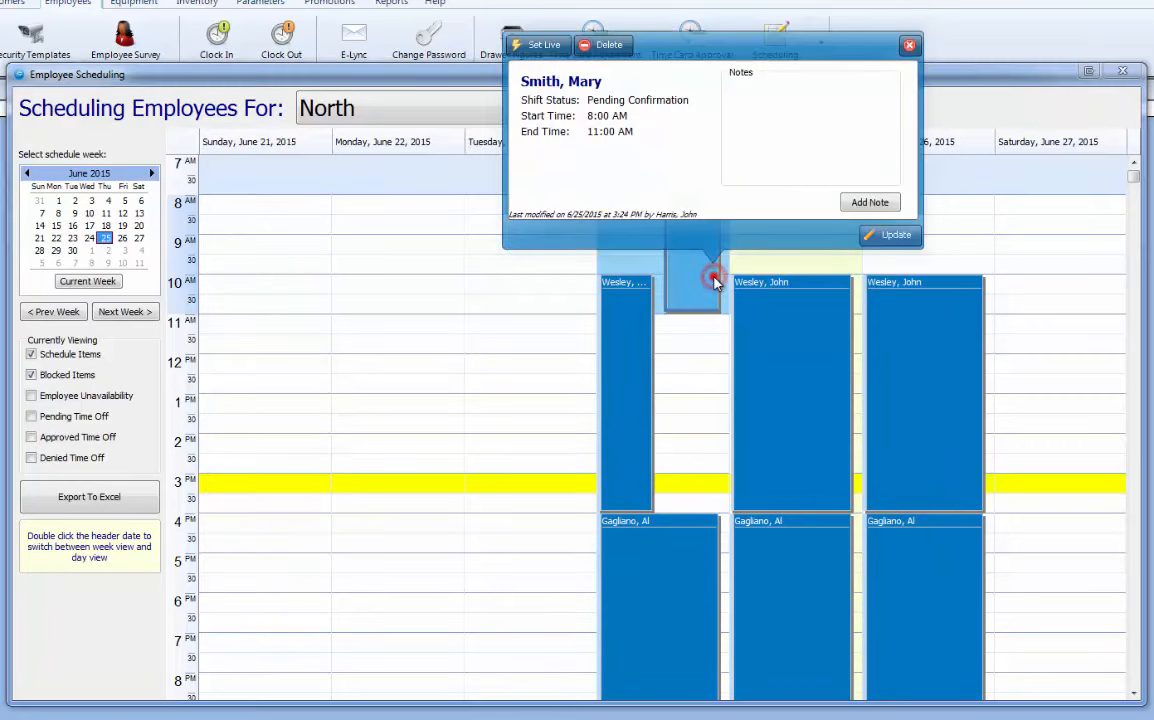
pyautogui.click(535, 44)
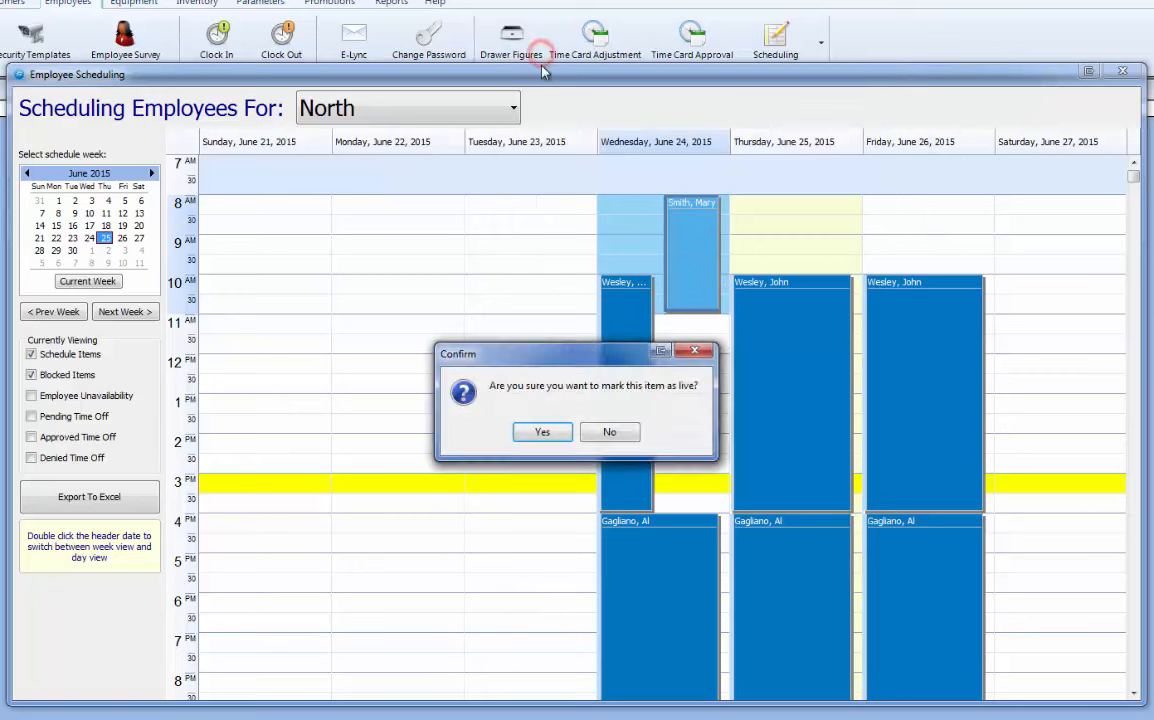
pyautogui.click(543, 432)
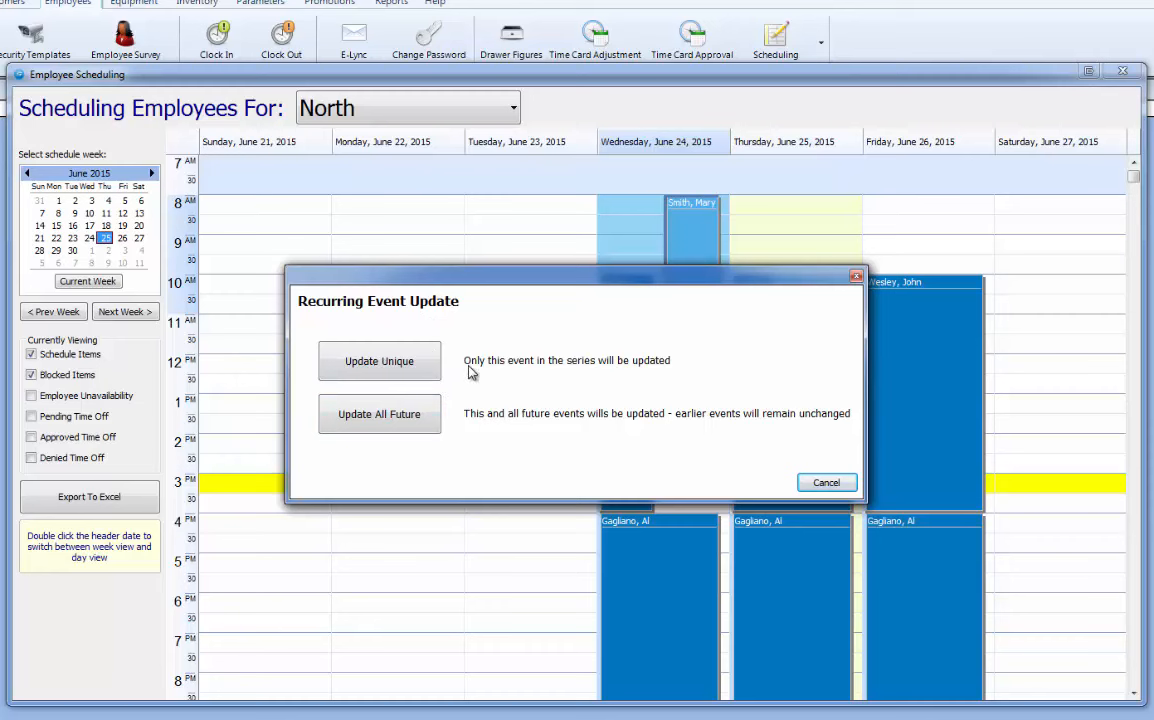
pyautogui.click(408, 421)
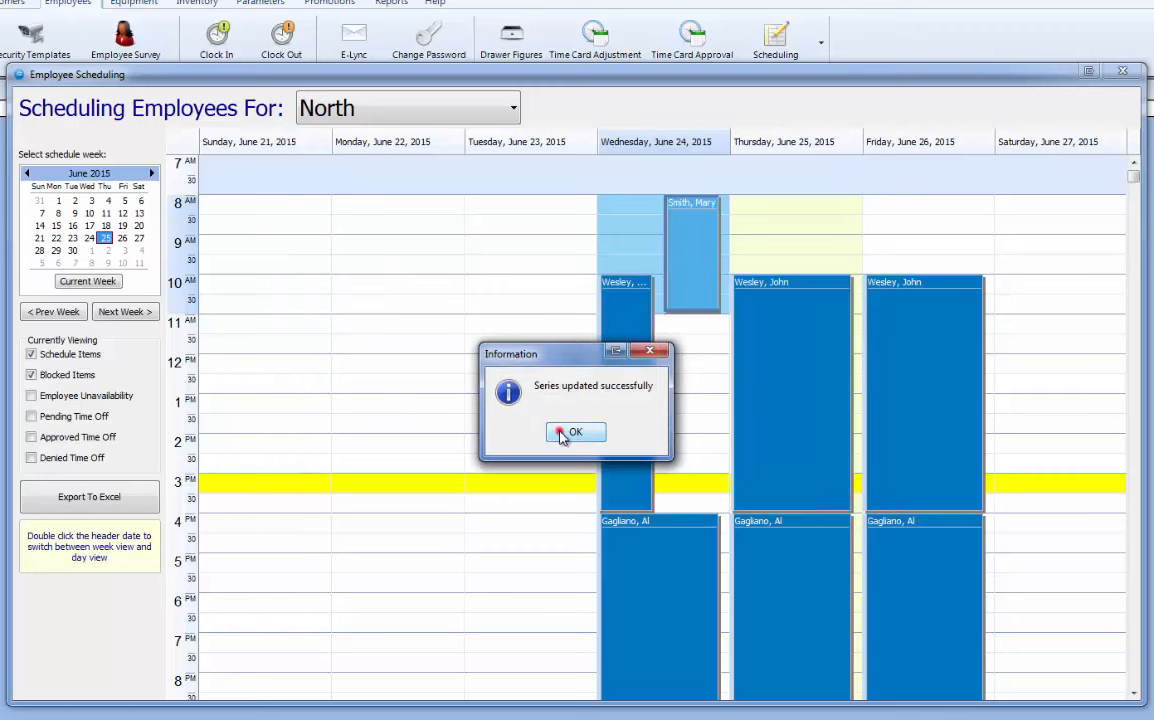
pyautogui.click(562, 436)
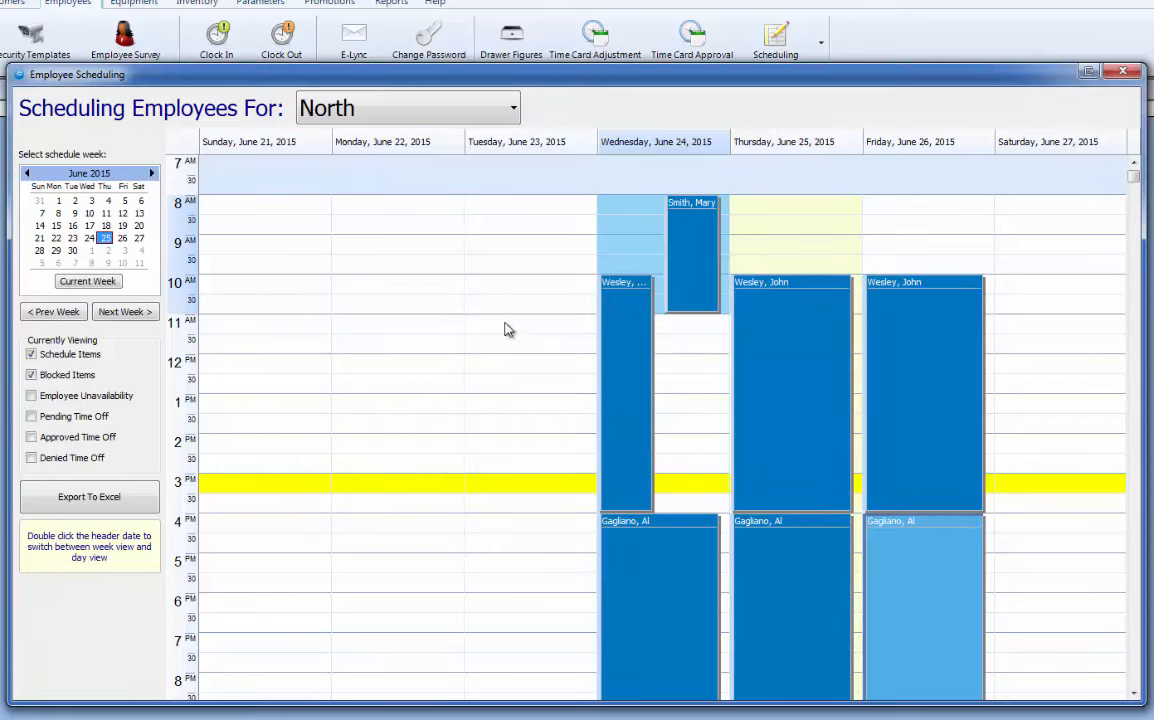
pyautogui.click(670, 260)
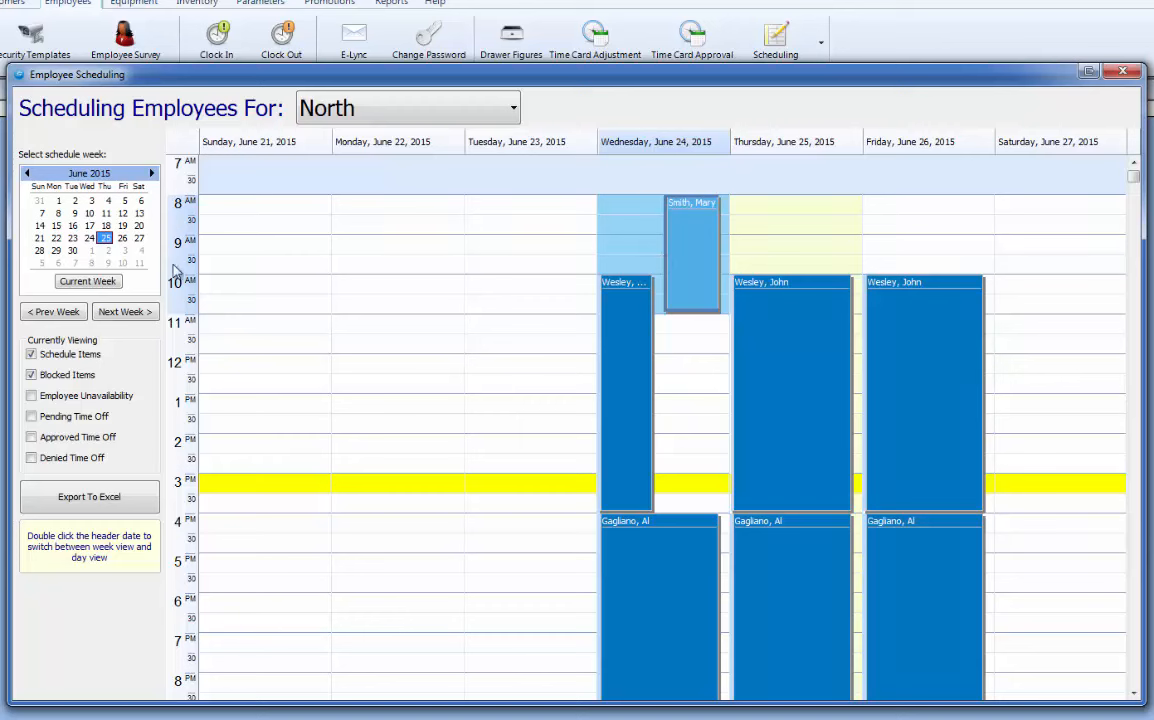
pyautogui.click(110, 313)
pyautogui.click(78, 312)
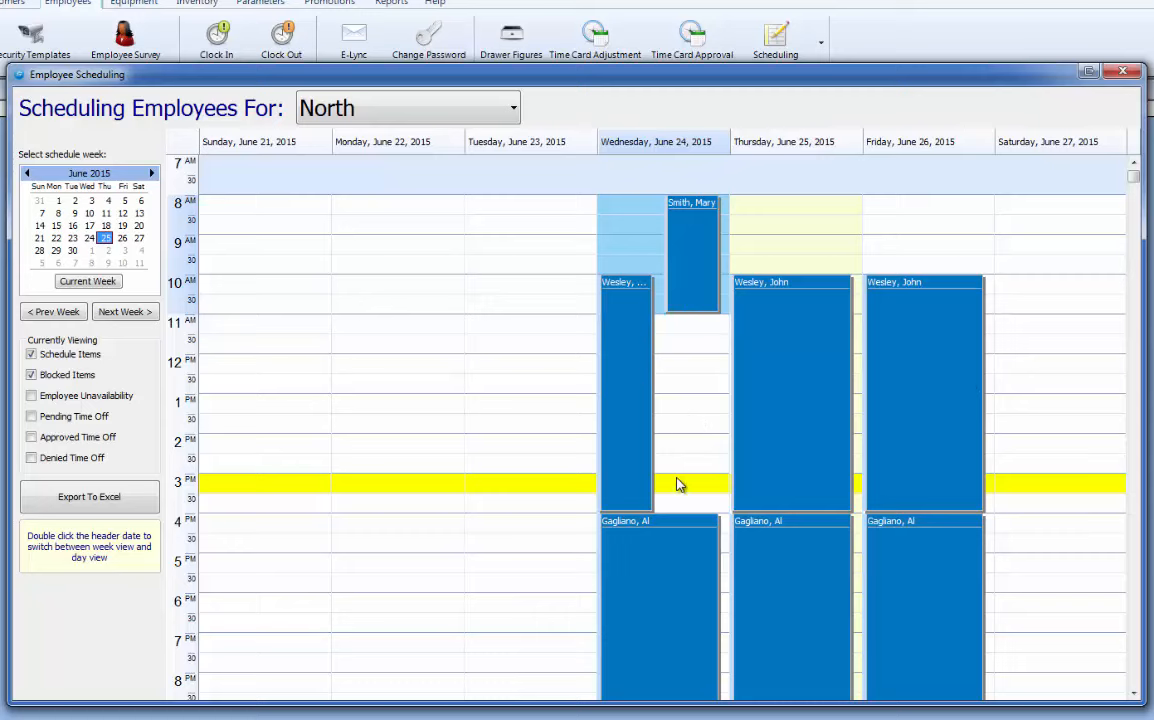
pyautogui.scroll(-5, 670, 475)
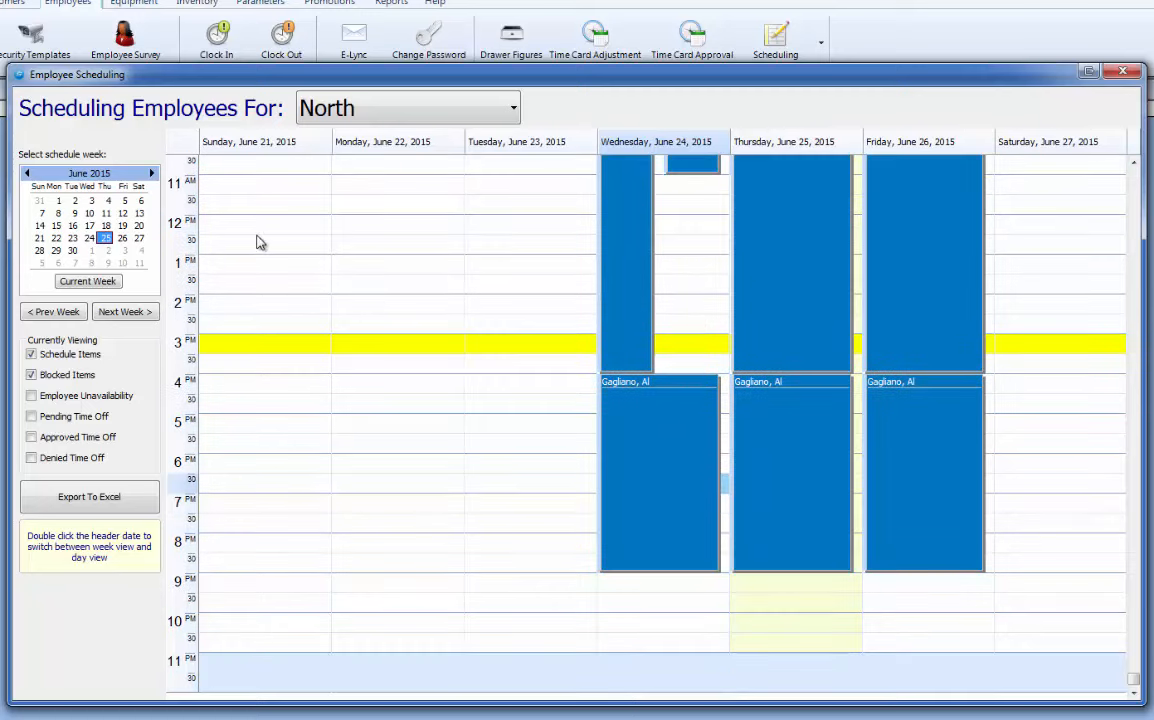
# Switch the schedule to the East store and select several Monday time slots.
pyautogui.click(399, 107)
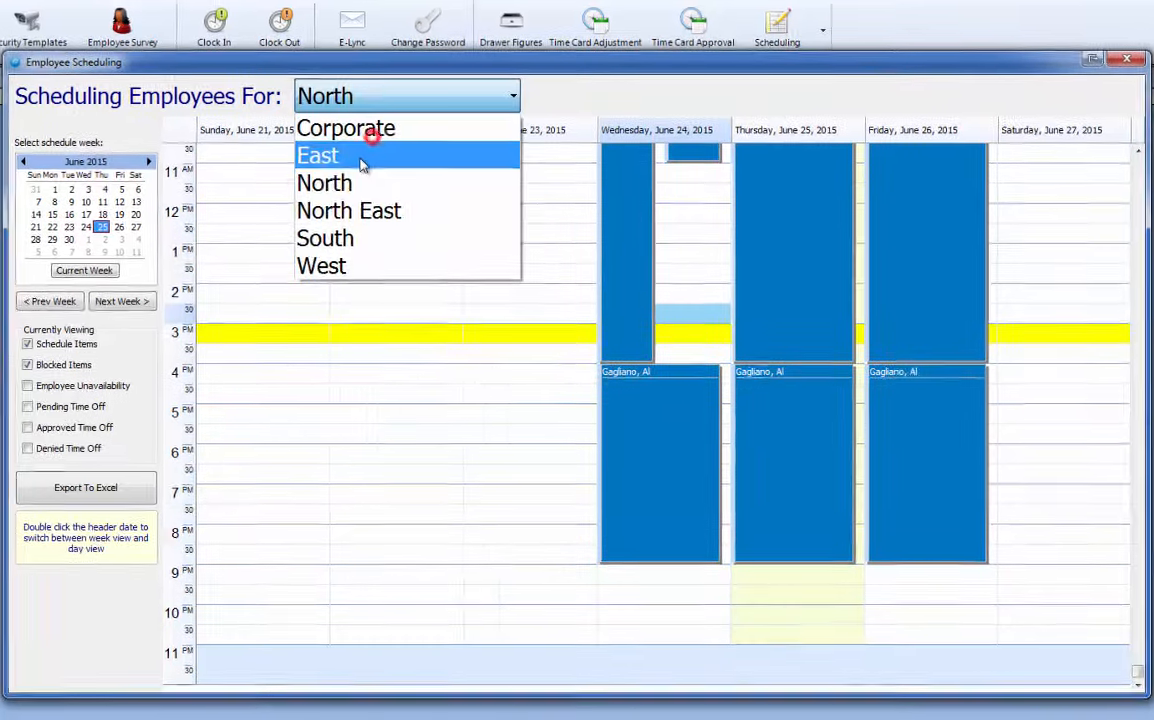
pyautogui.click(362, 160)
pyautogui.click(372, 100)
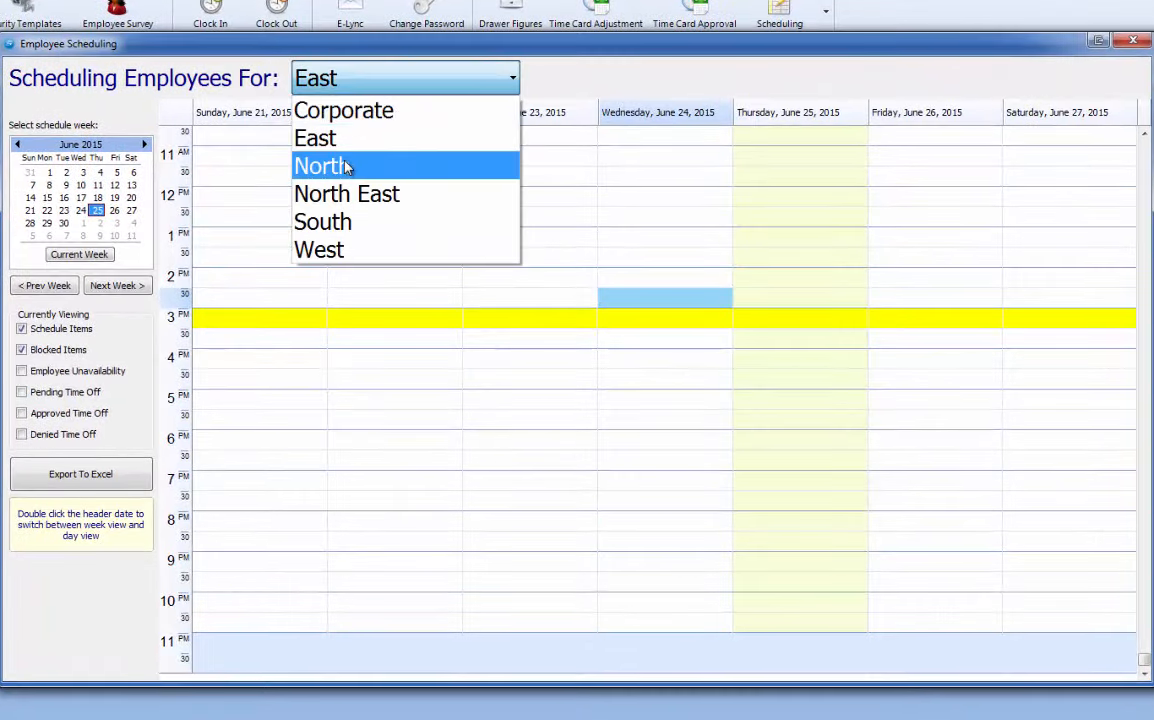
pyautogui.click(343, 145)
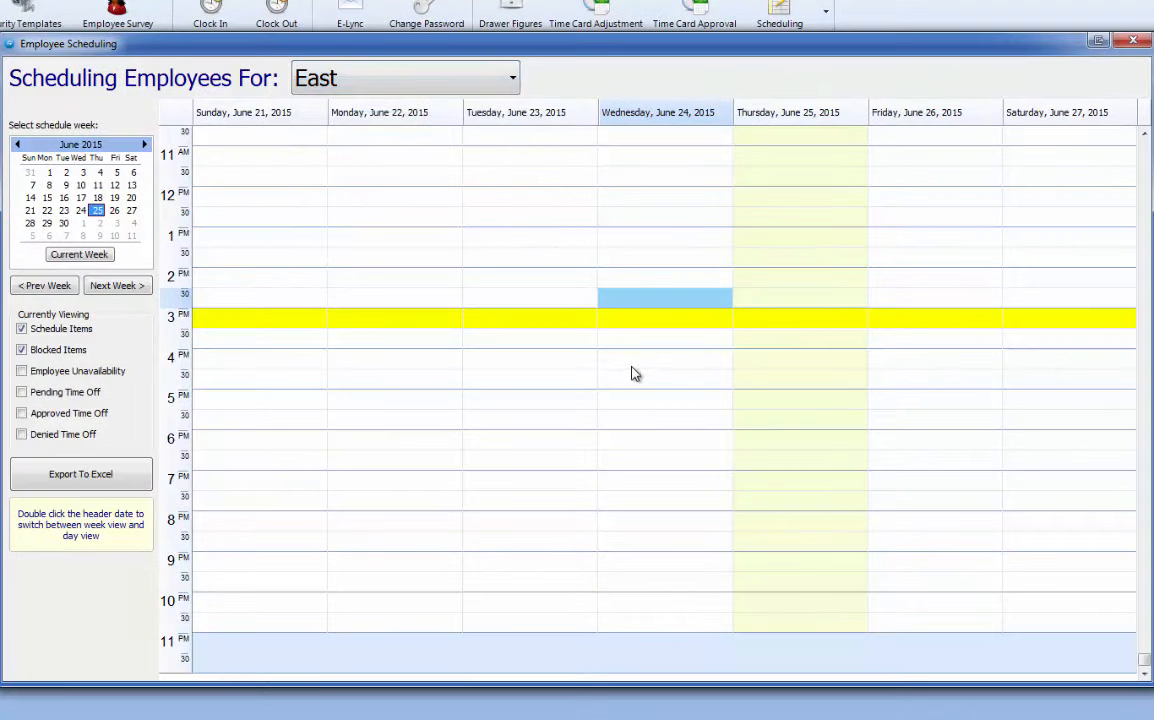
pyautogui.click(359, 182)
pyautogui.click(346, 317)
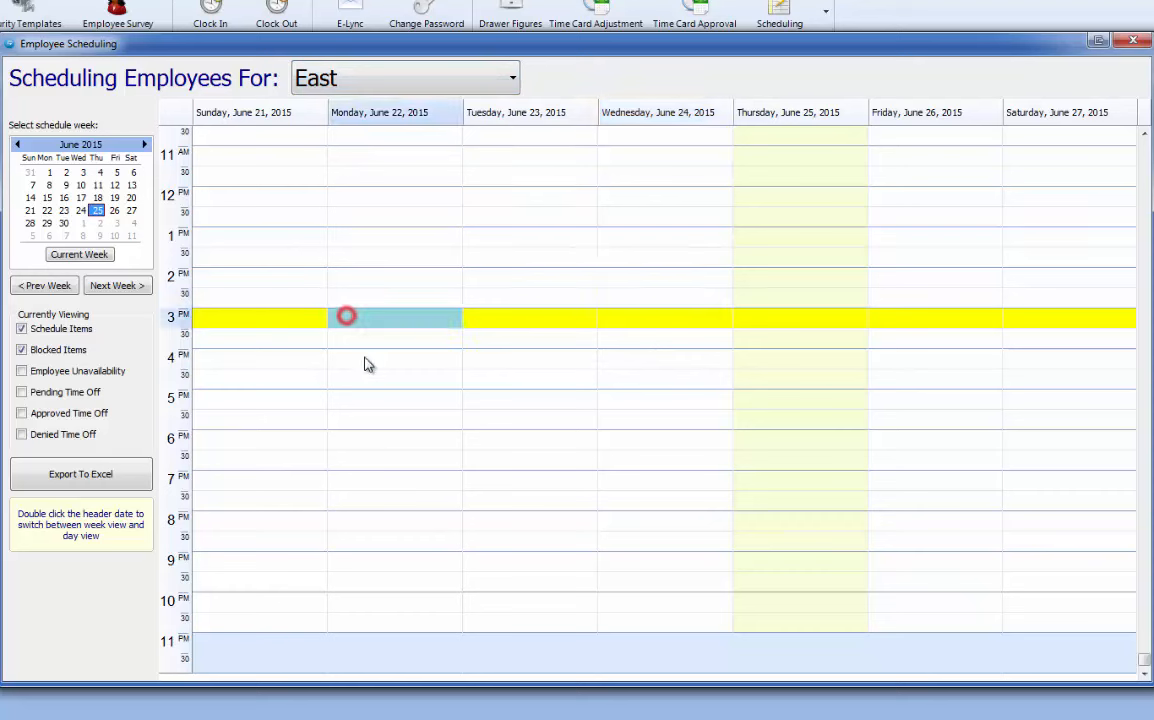
pyautogui.click(364, 460)
pyautogui.click(367, 419)
# Switch back to the North store and export its June 21–27 schedule to Excel.
pyautogui.click(352, 70)
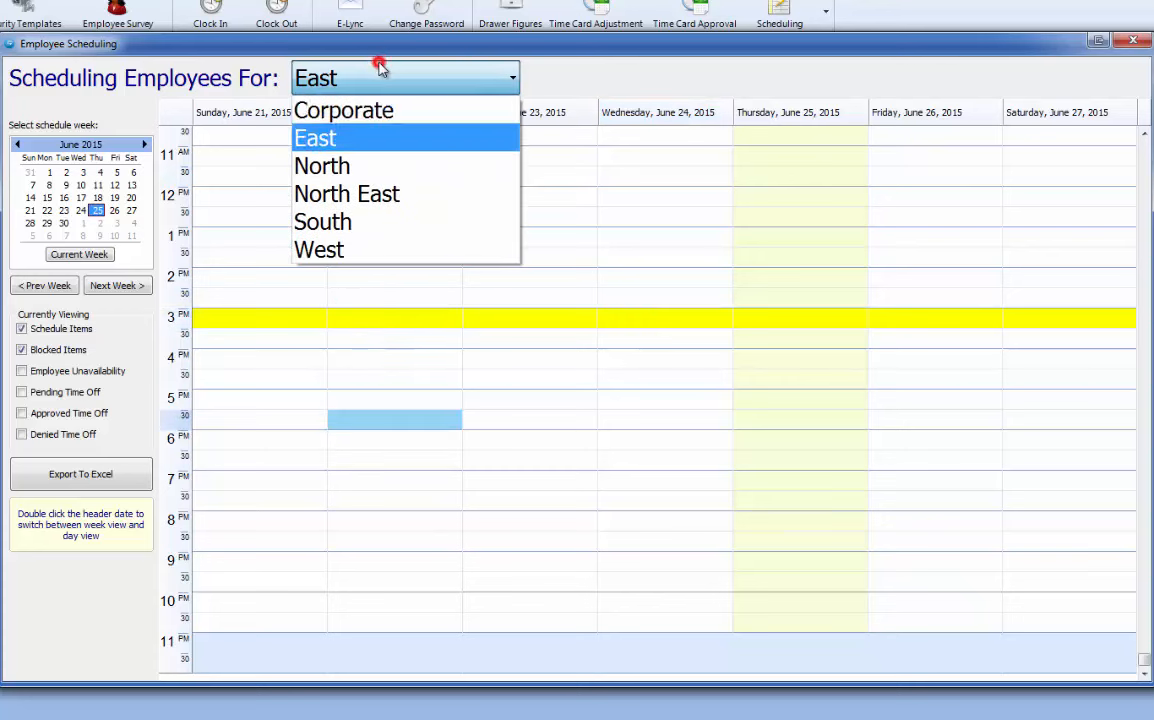
pyautogui.click(366, 167)
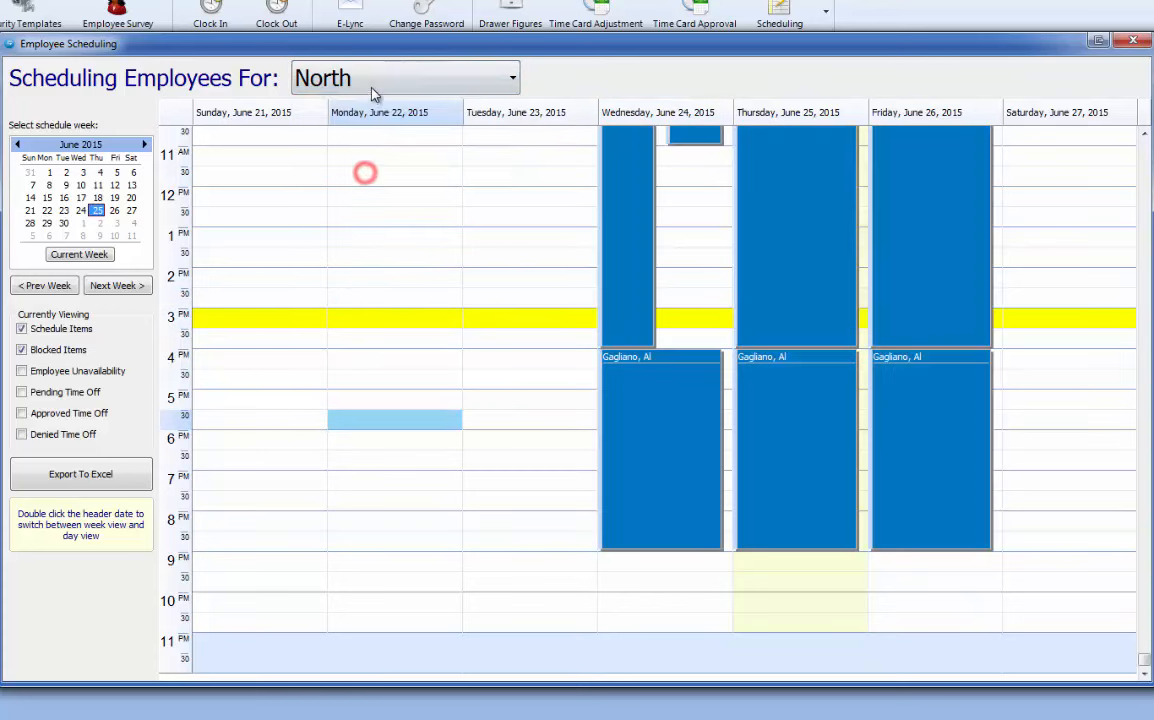
pyautogui.click(613, 309)
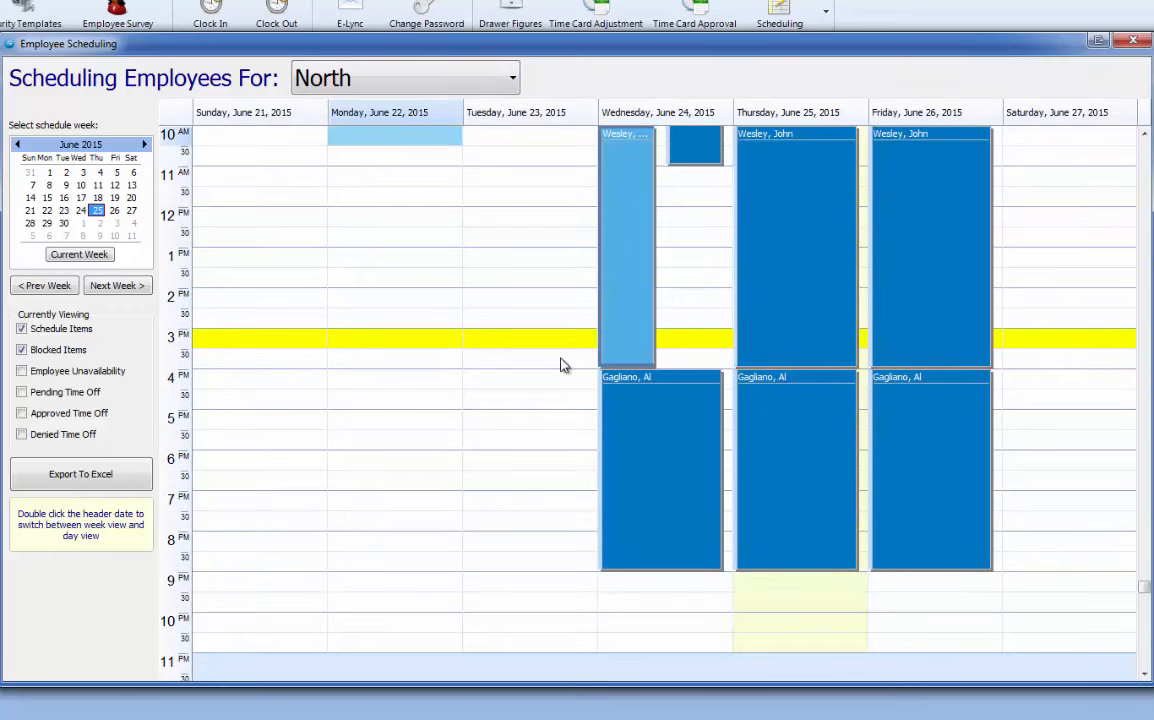
pyautogui.click(47, 480)
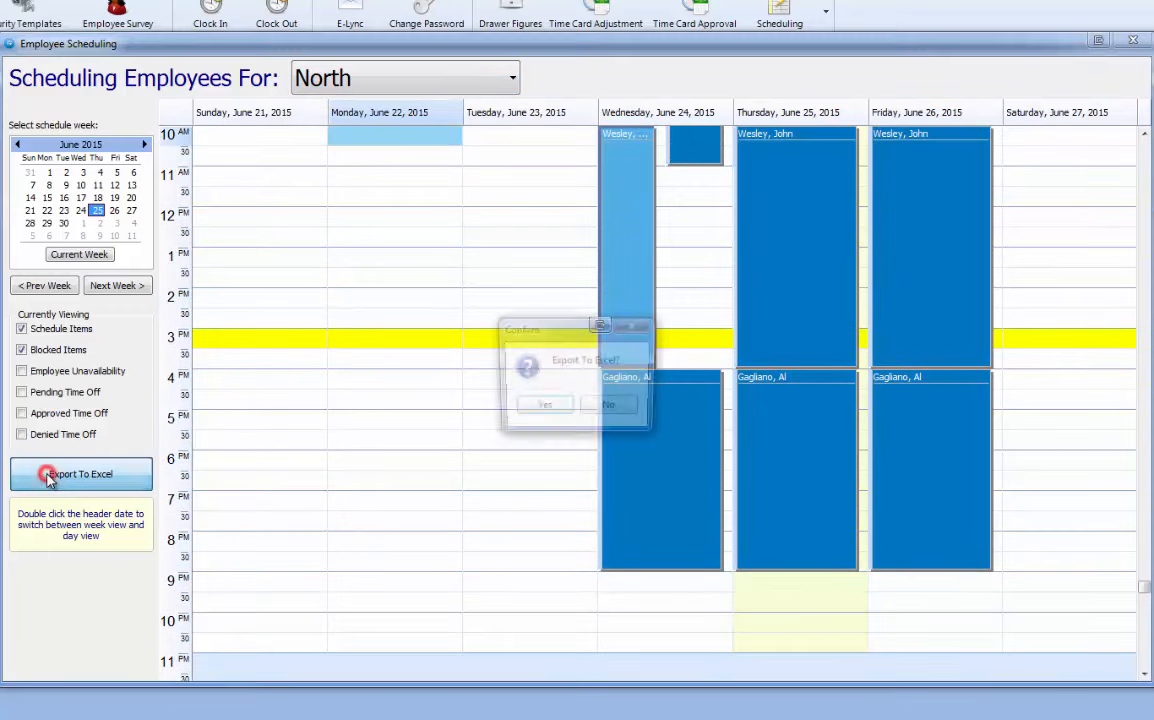
pyautogui.click(541, 410)
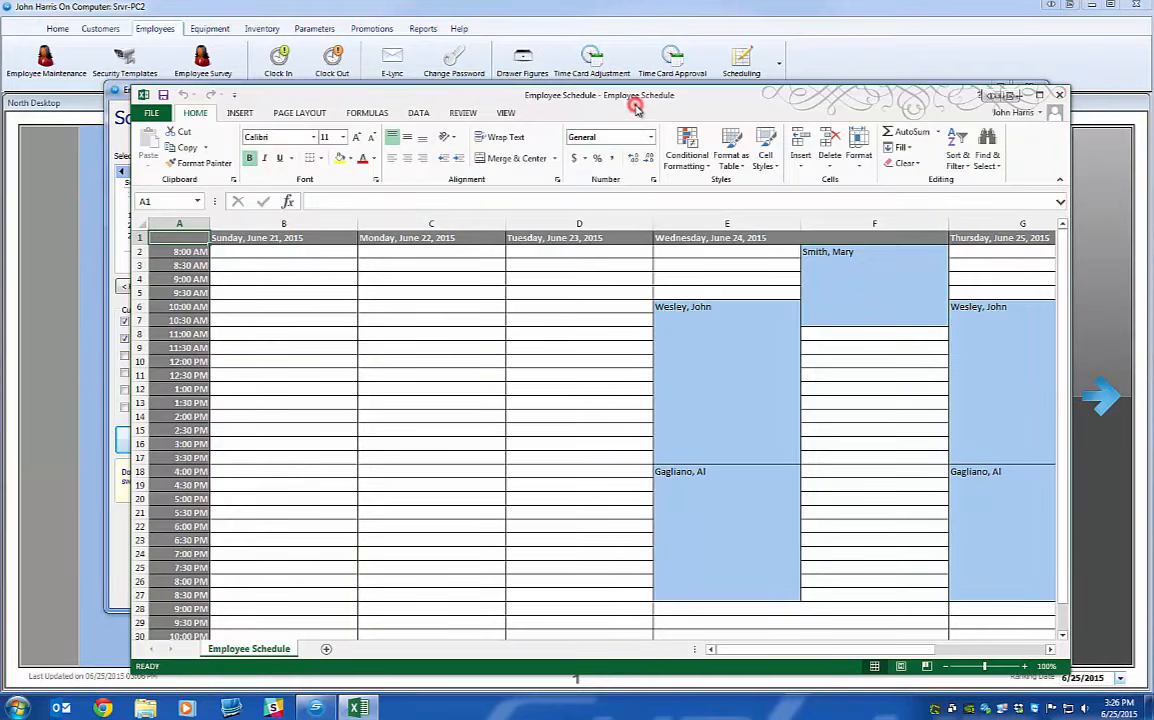
# Maximize the exported Employee Schedule workbook, then close Excel.
pyautogui.doubleClick(573, 95)
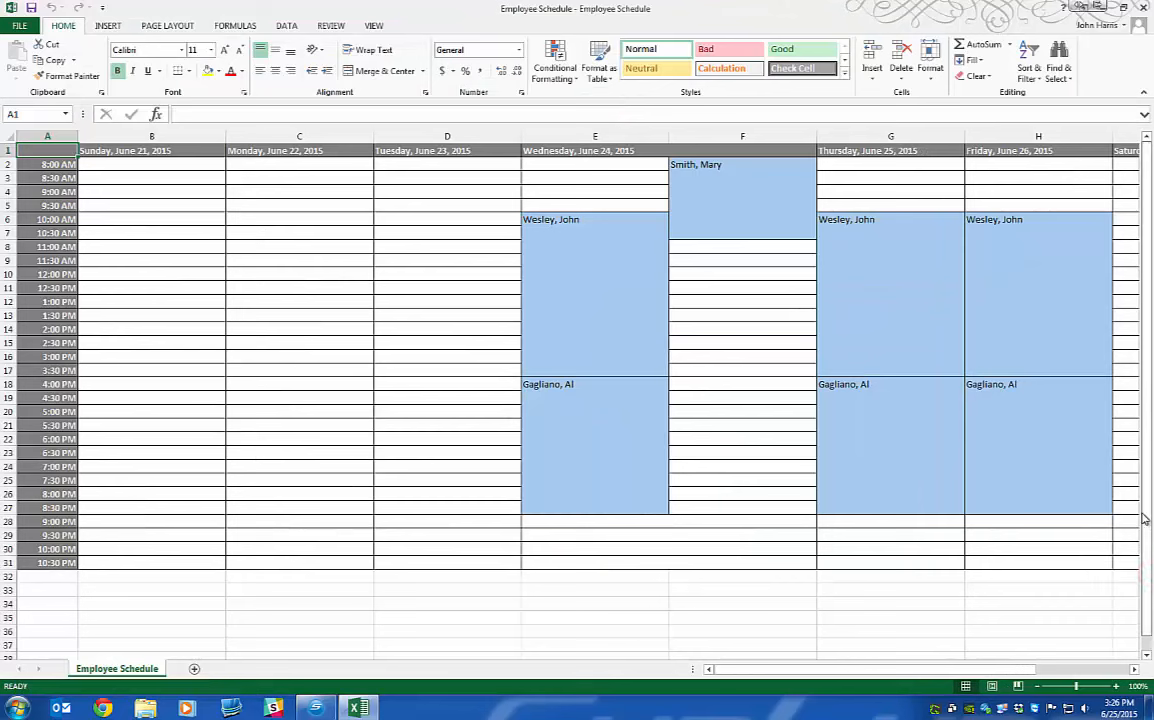
pyautogui.click(14, 10)
pyautogui.click(217, 8)
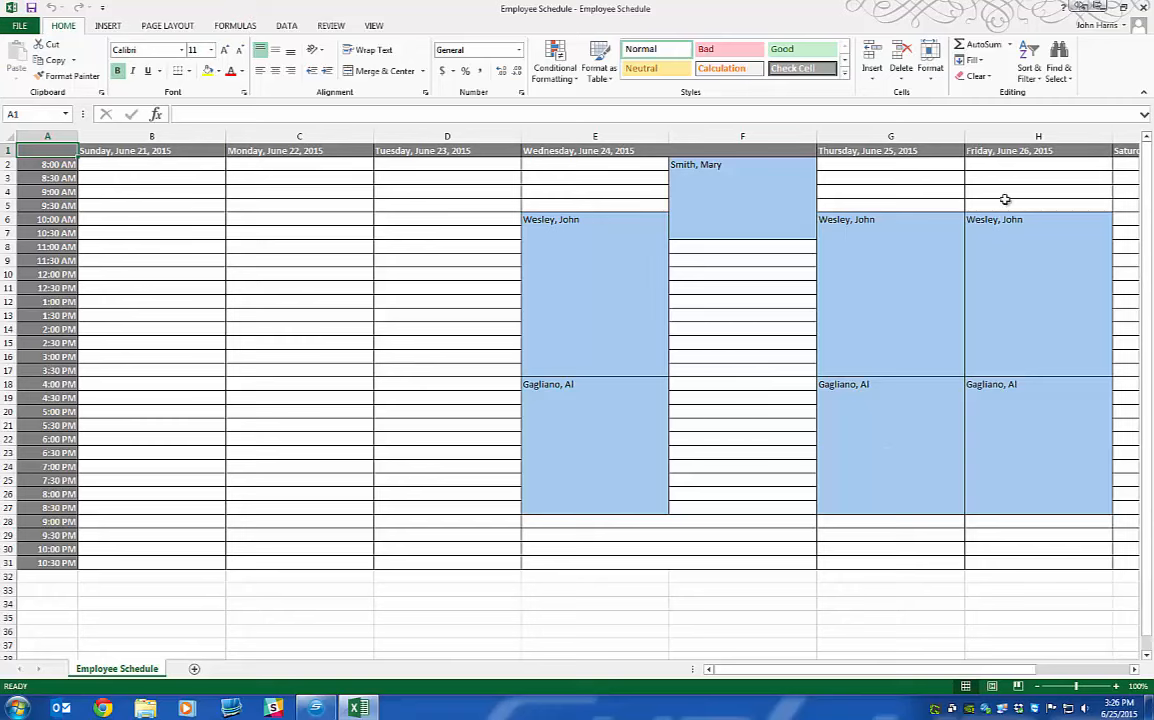
pyautogui.click(1143, 8)
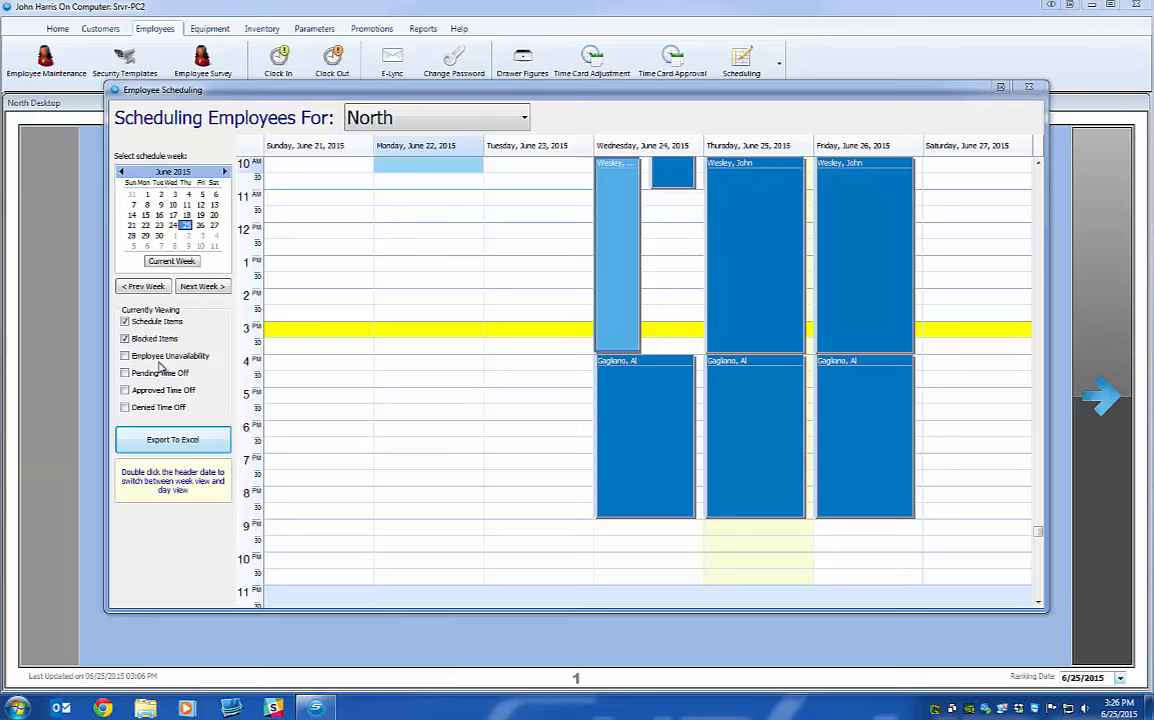
# Toggle the Currently Viewing checkboxes, including unavailability, then close Employee Scheduling.
pyautogui.click(125, 356)
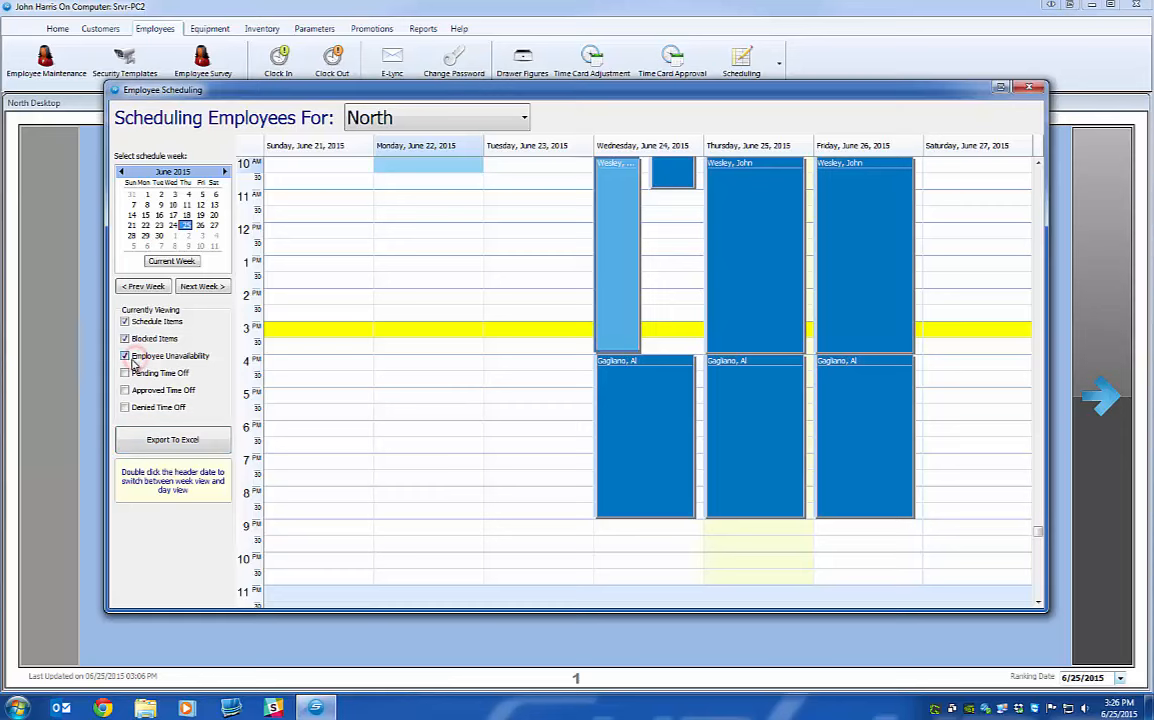
pyautogui.click(125, 356)
pyautogui.click(124, 338)
pyautogui.click(124, 373)
pyautogui.click(124, 390)
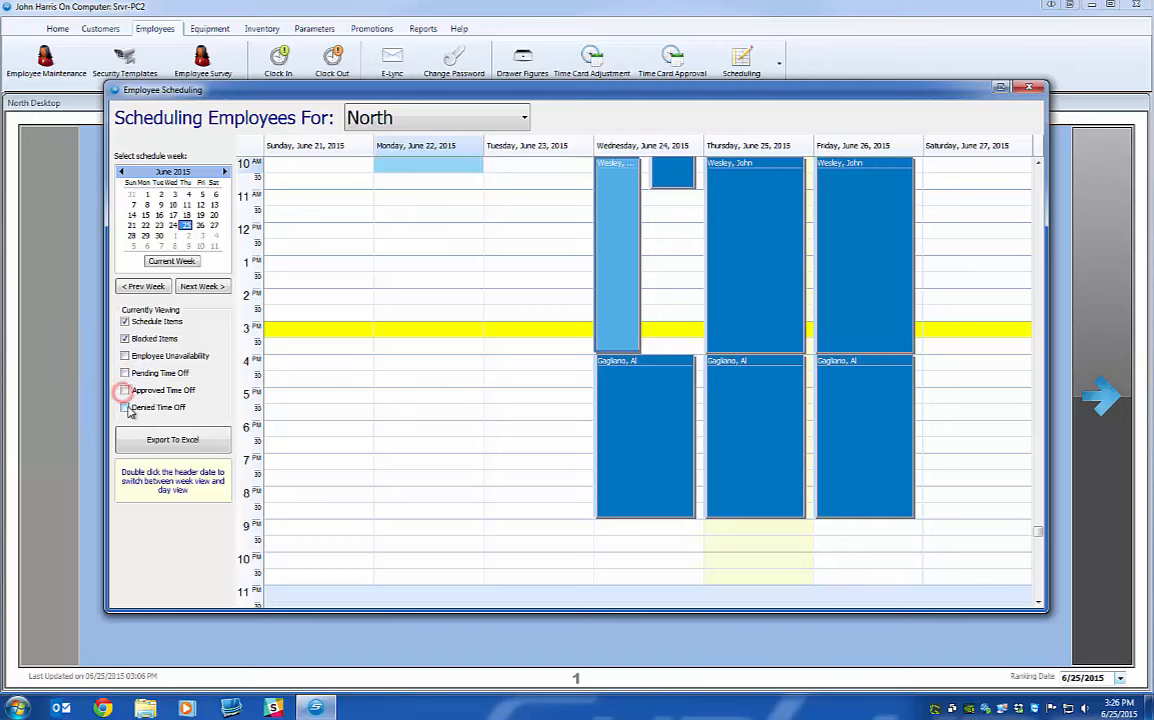
pyautogui.click(126, 407)
pyautogui.click(1029, 88)
pyautogui.click(752, 62)
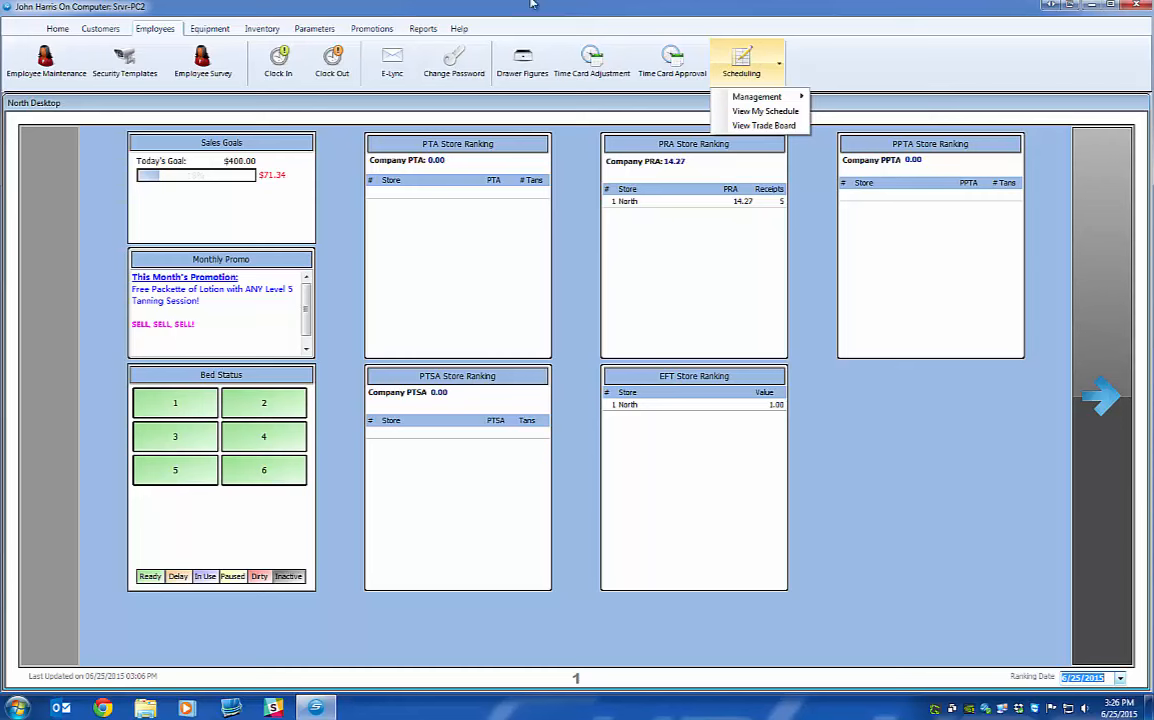
# Open Time Off Requests from the Scheduling > Management menu.
pyautogui.click(307, 8)
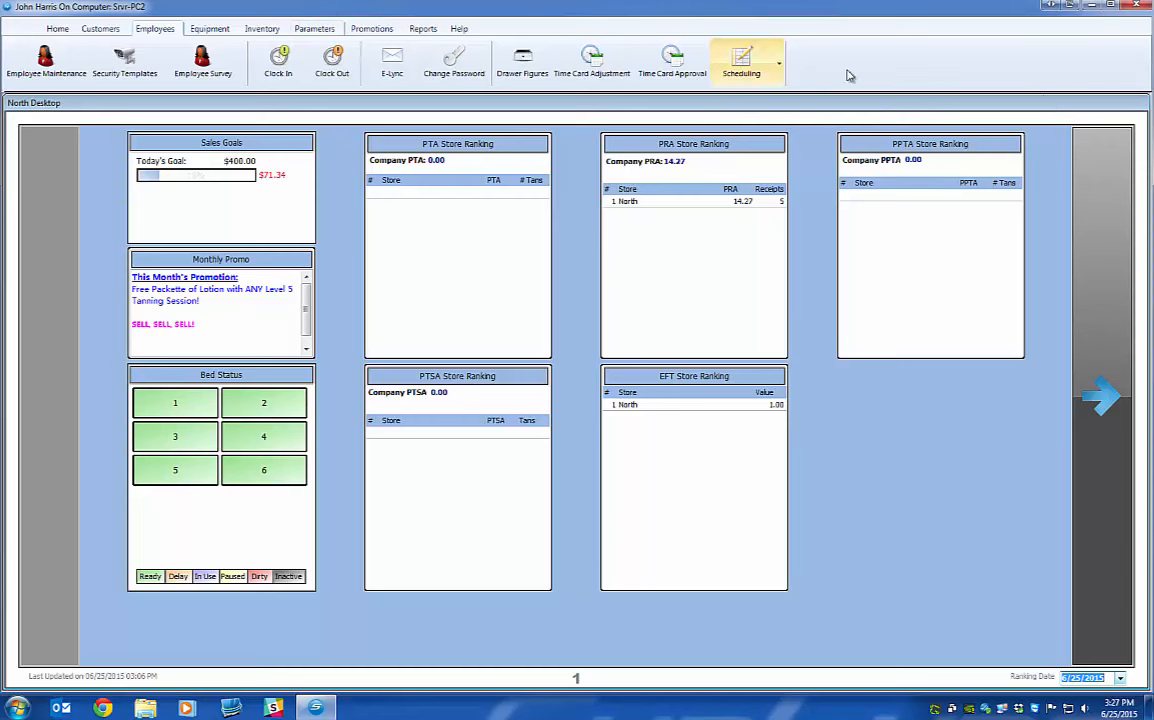
pyautogui.click(762, 68)
pyautogui.moveTo(757, 97)
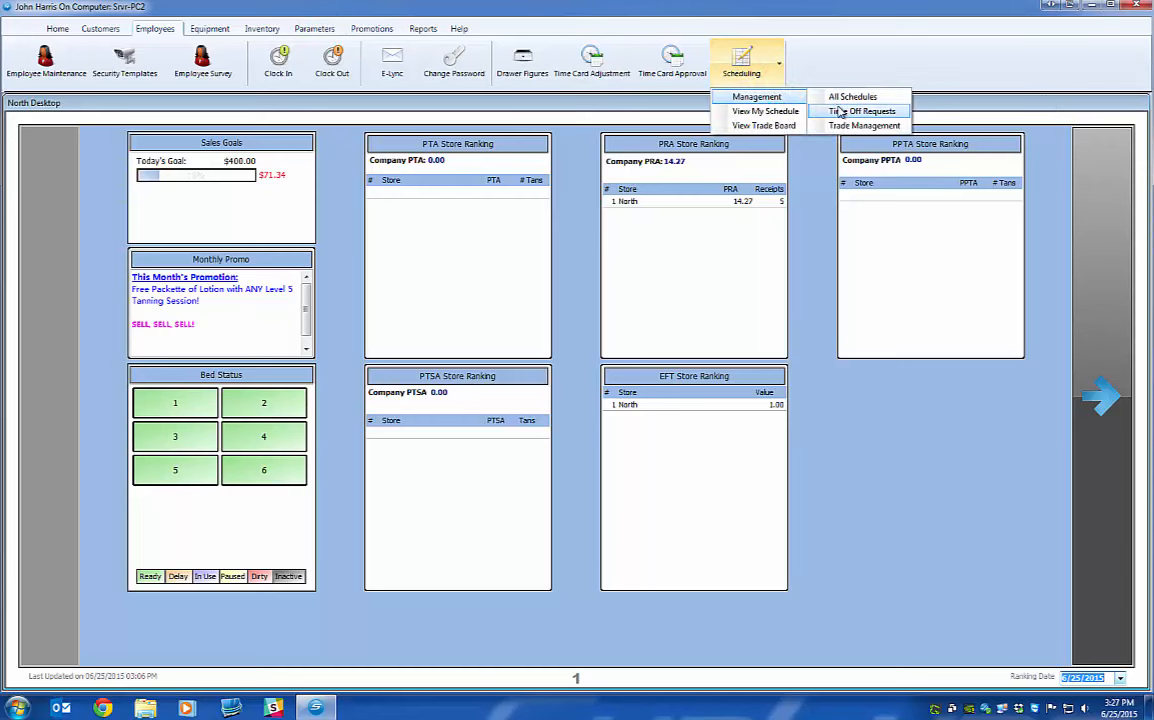
pyautogui.click(840, 112)
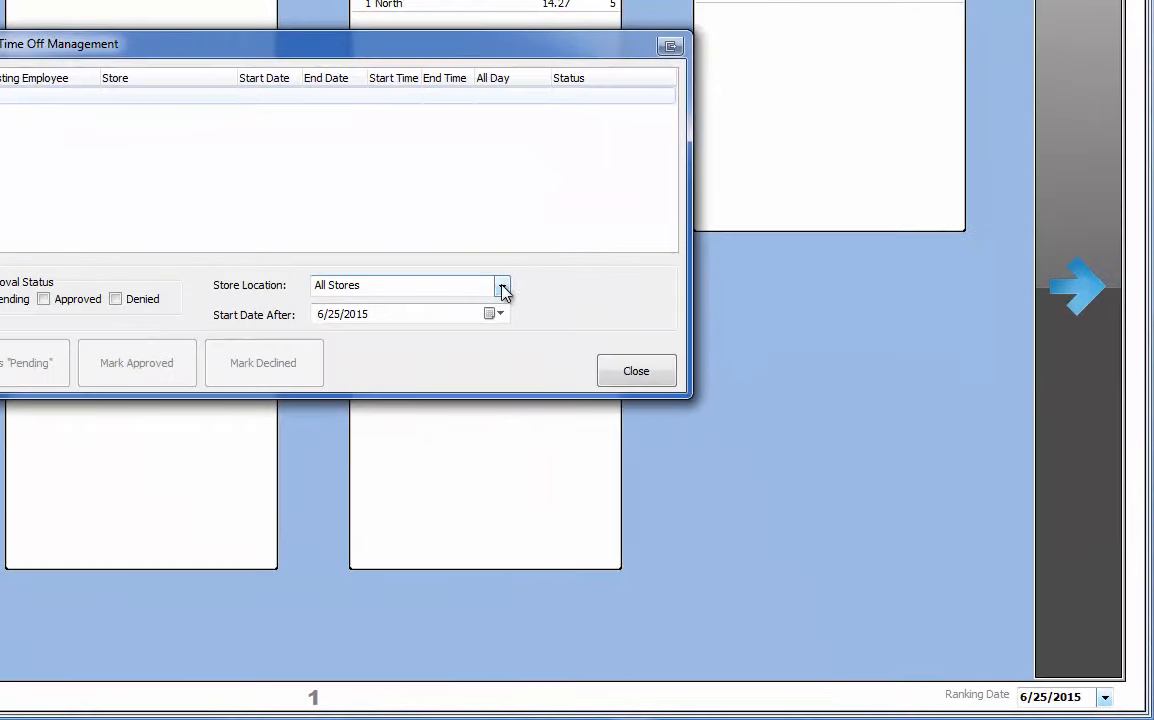
# Try the North and North East store filters, then return to All Stores.
pyautogui.click(502, 287)
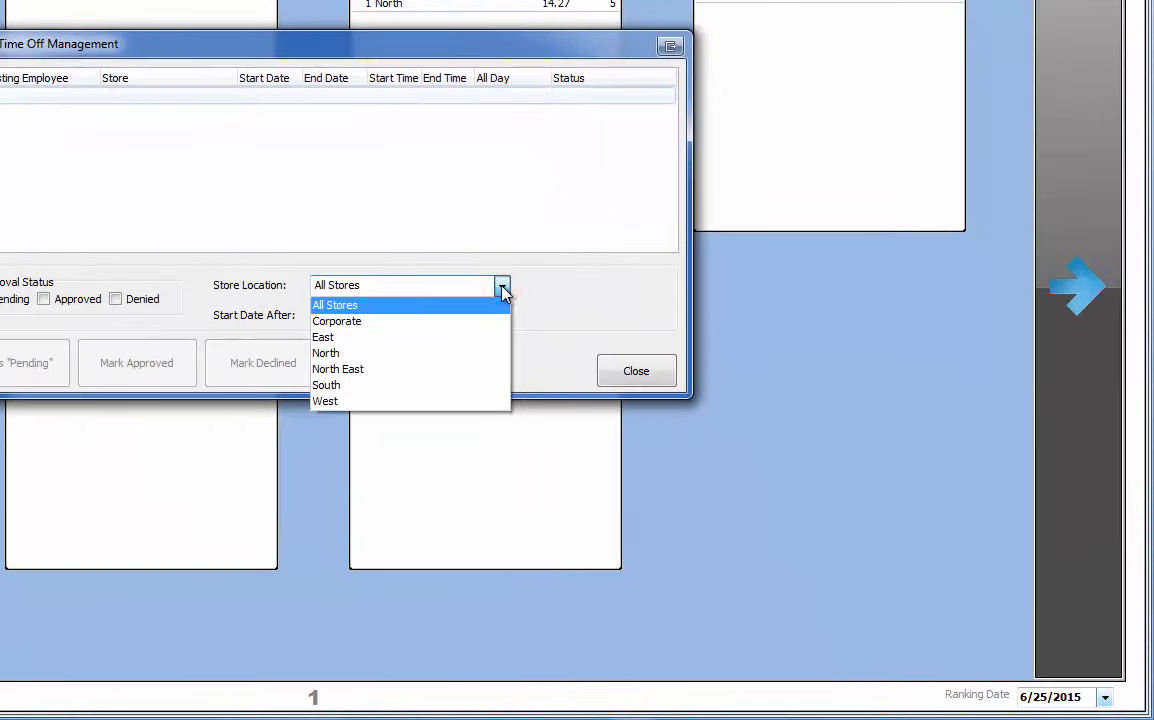
pyautogui.click(502, 287)
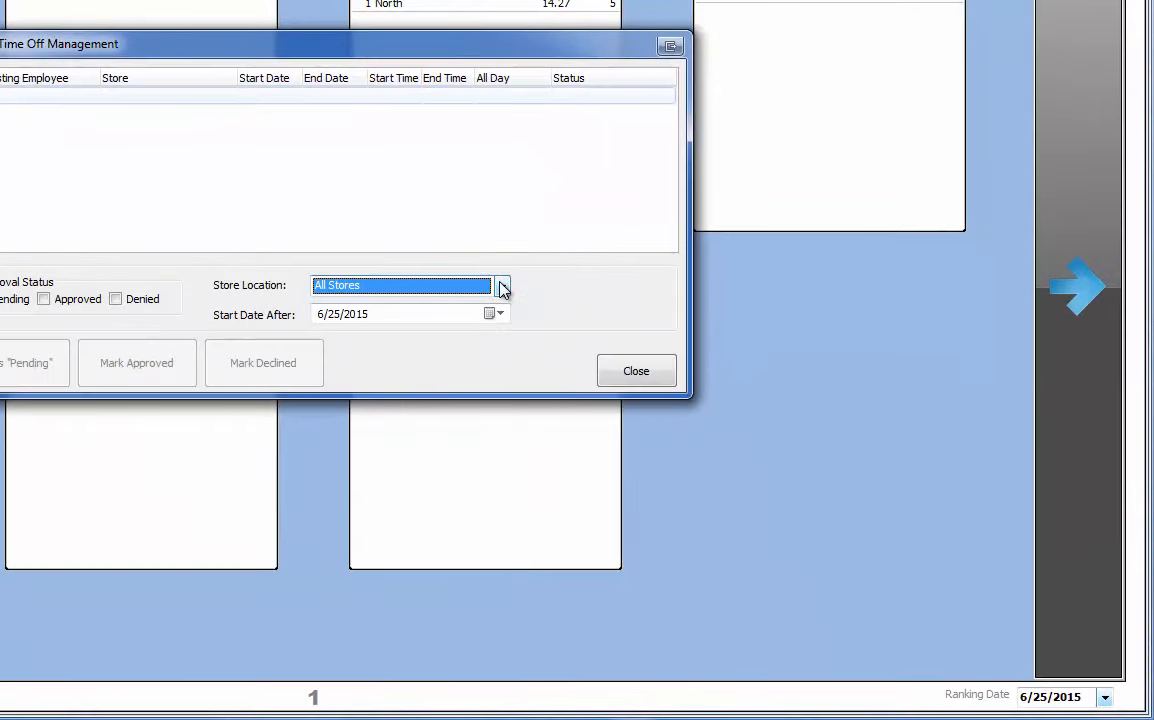
pyautogui.click(502, 287)
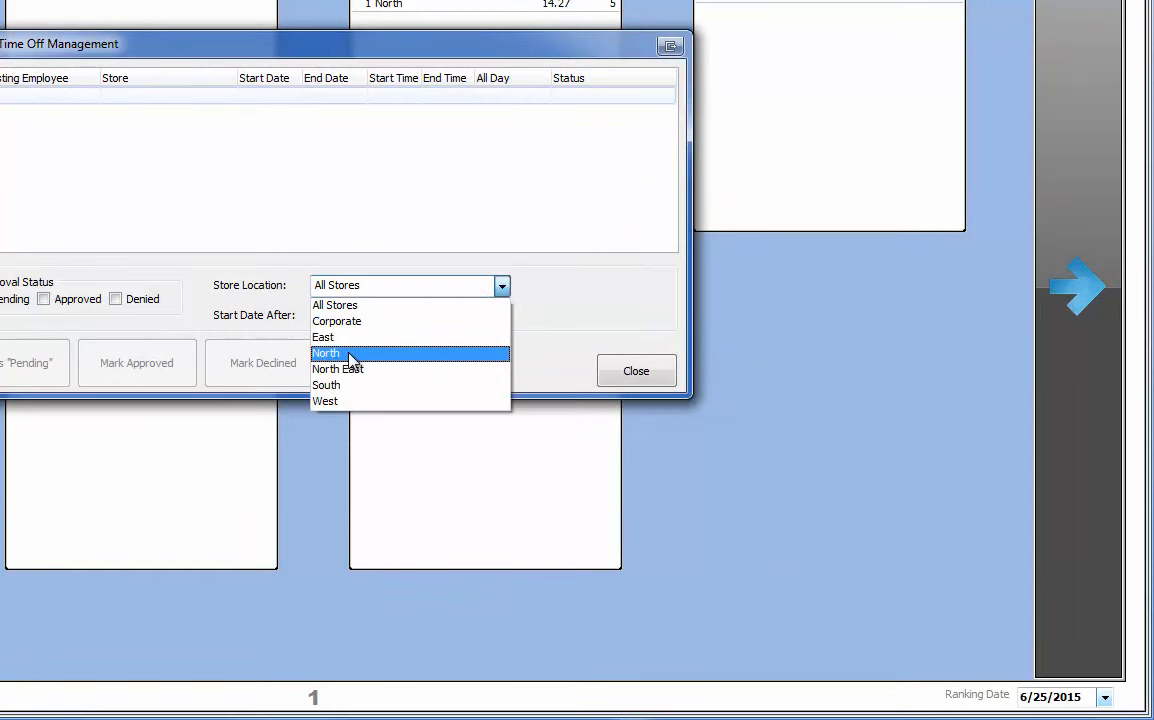
pyautogui.click(343, 355)
pyautogui.click(502, 287)
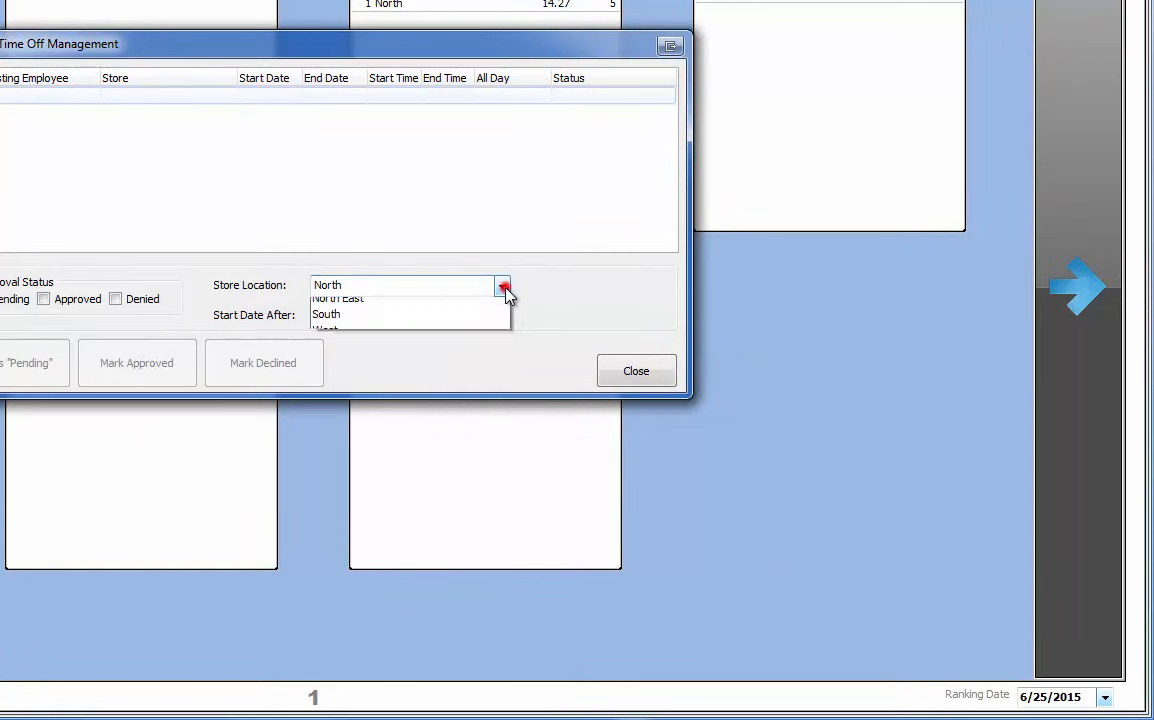
pyautogui.click(358, 369)
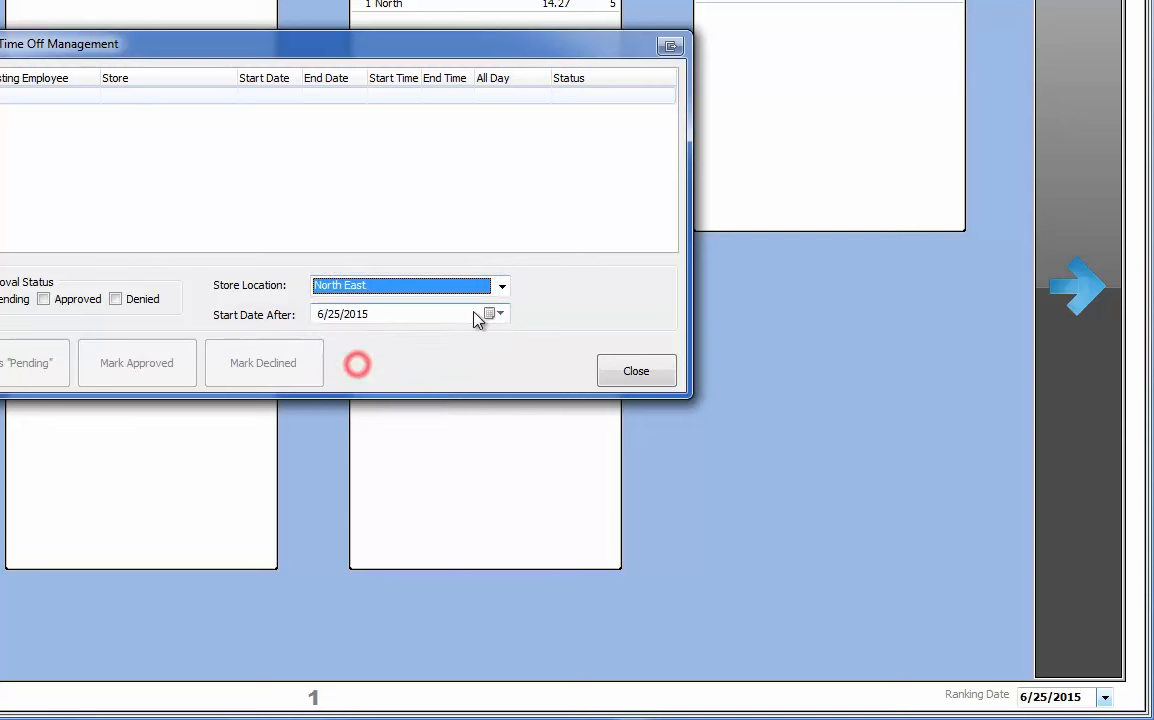
pyautogui.click(502, 288)
pyautogui.click(456, 307)
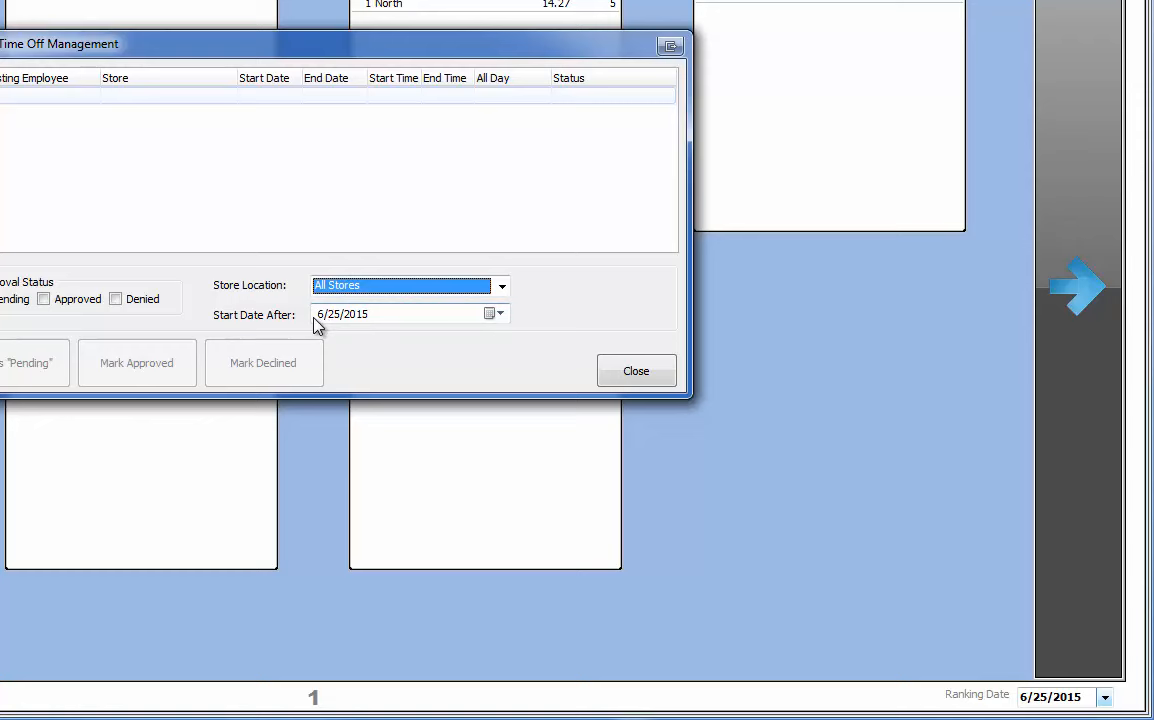
# Set the Start Date After filter to June 1, 2015.
pyautogui.click(499, 314)
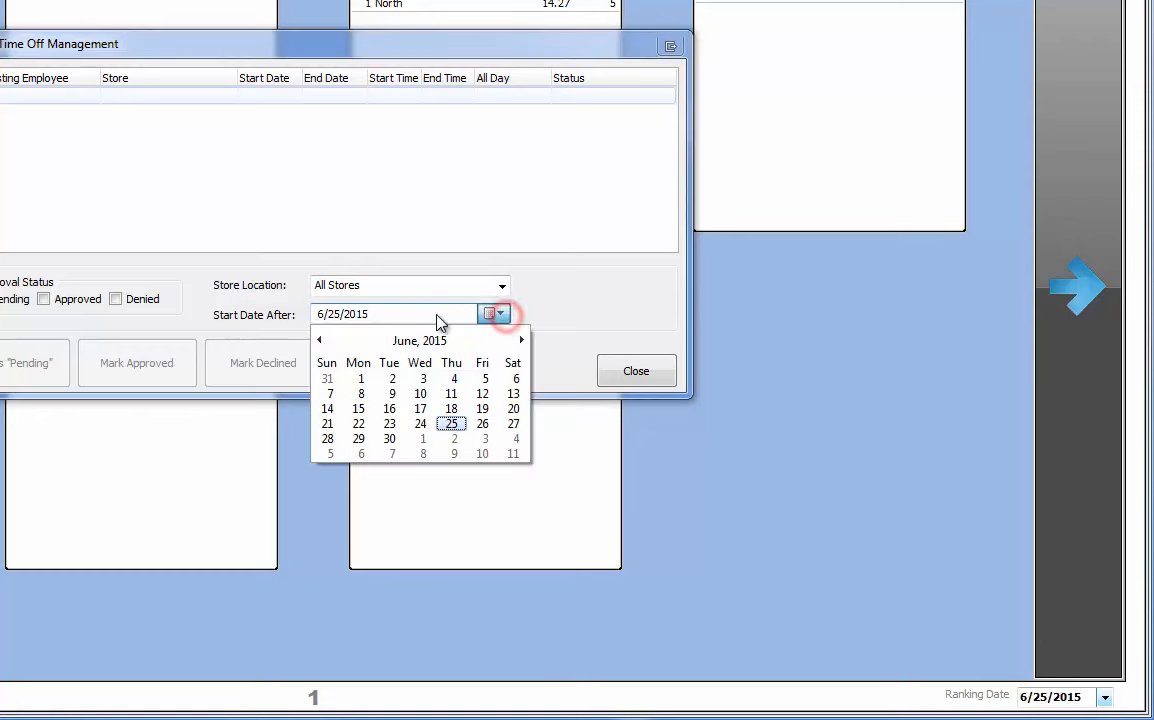
pyautogui.click(320, 340)
pyautogui.click(320, 340)
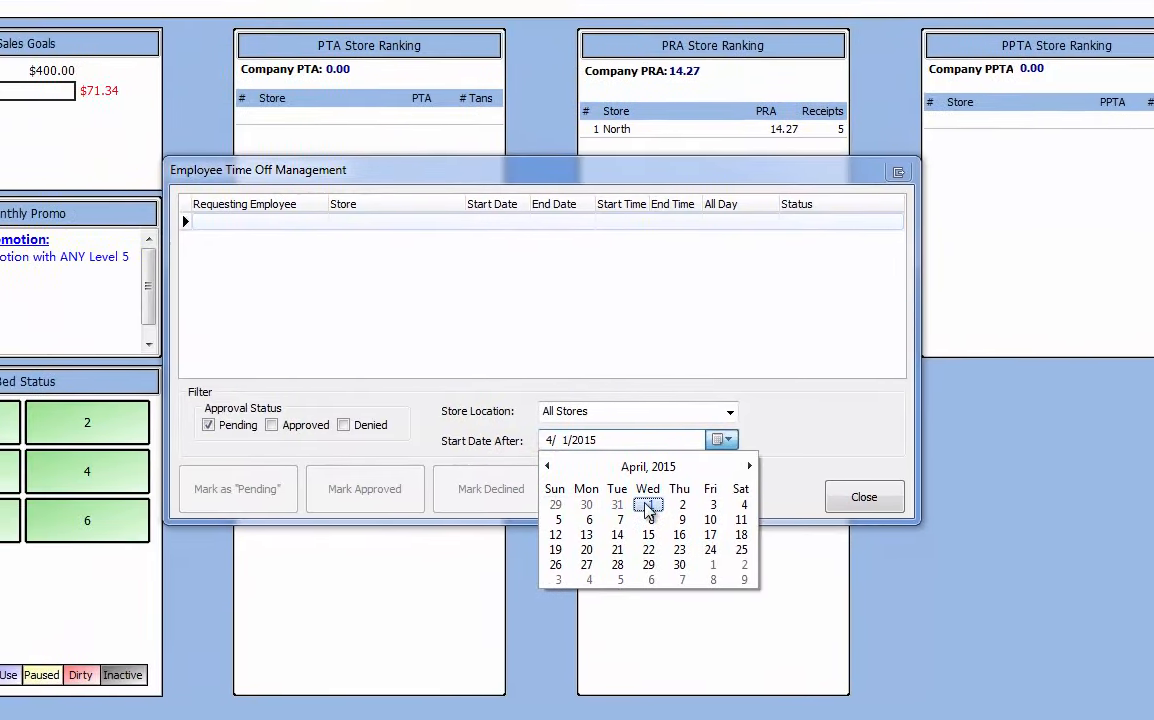
pyautogui.click(417, 382)
pyautogui.click(759, 458)
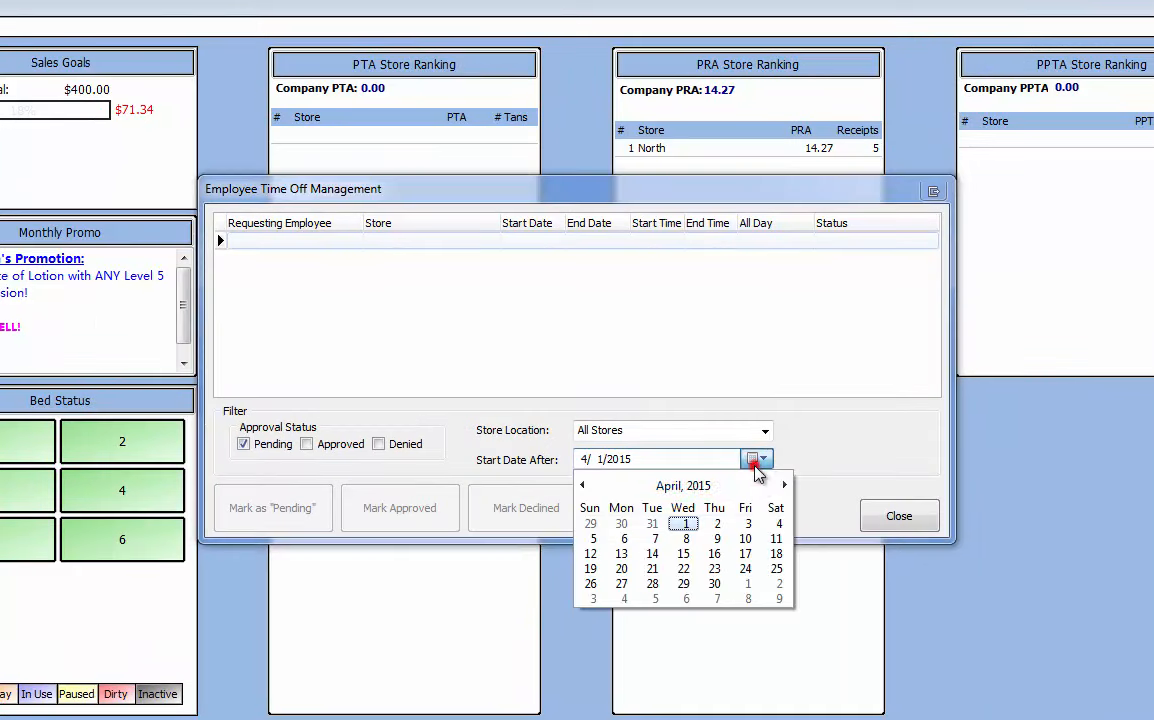
pyautogui.click(784, 489)
pyautogui.click(784, 489)
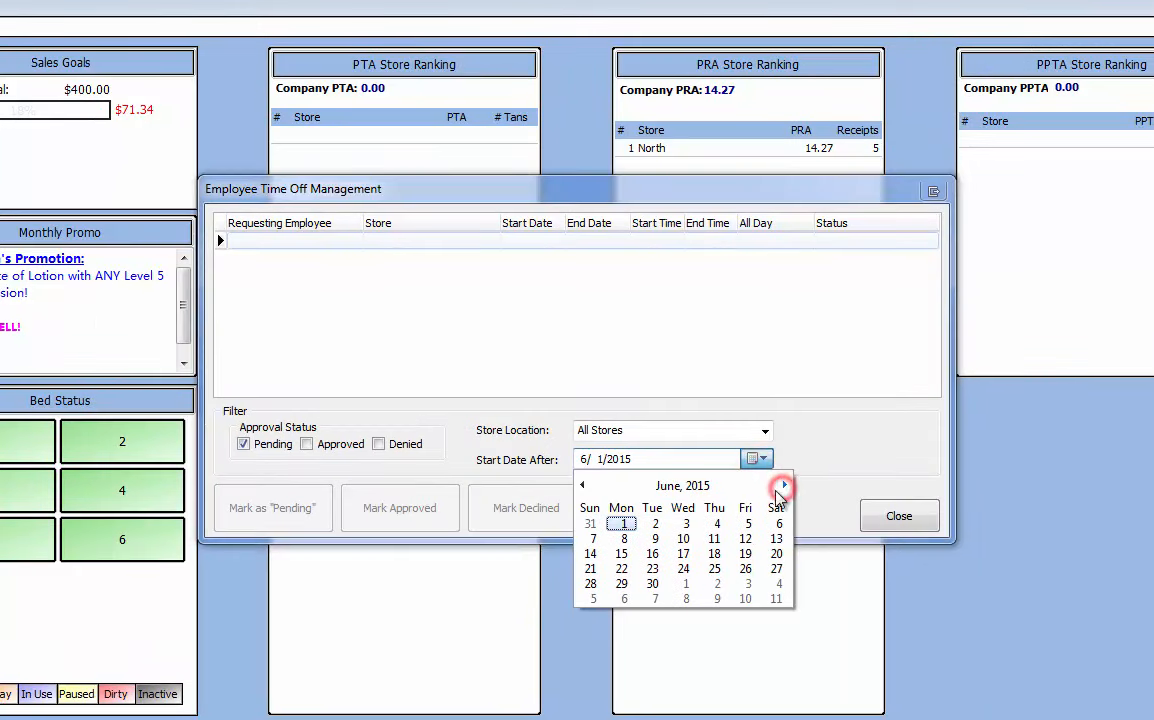
pyautogui.click(621, 526)
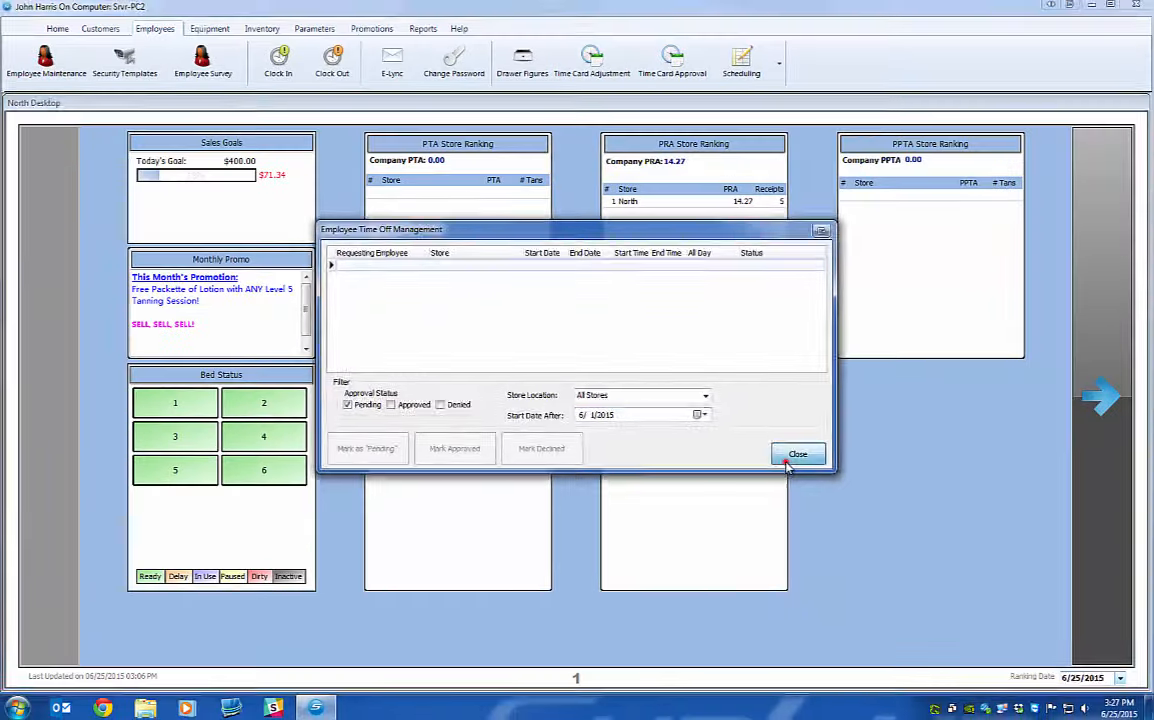
# Close time-off management and log into a new SunLync session with the employee's credentials.
pyautogui.click(838, 480)
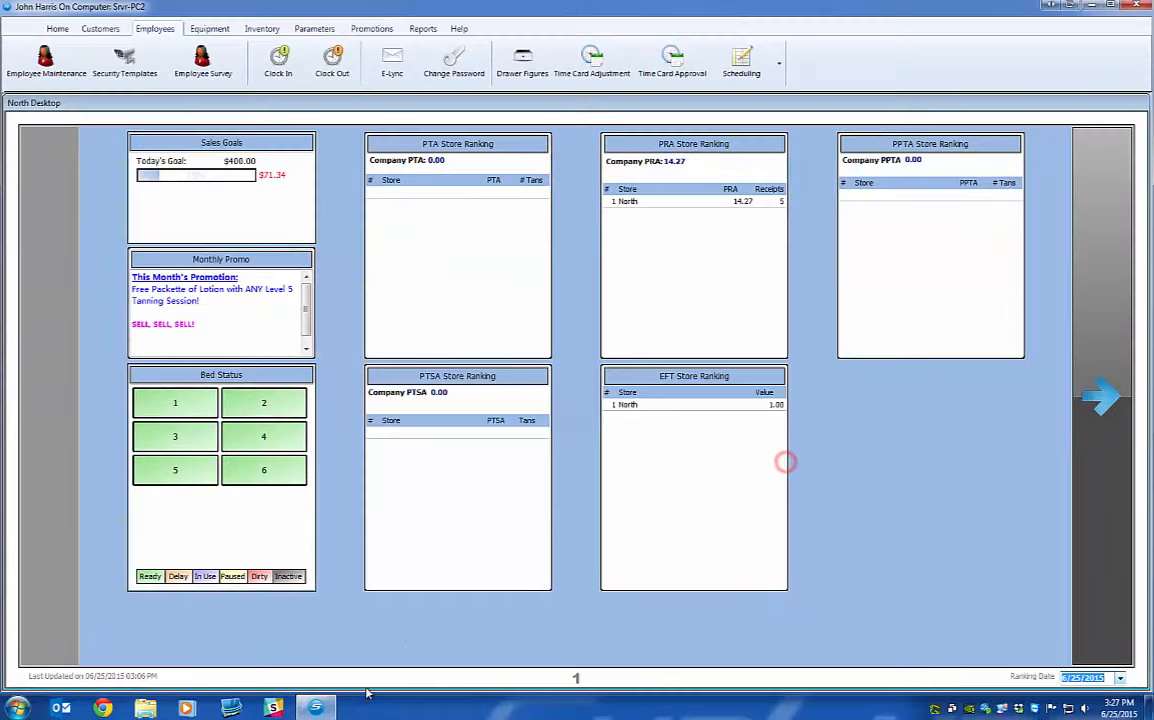
pyautogui.rightClick(318, 708)
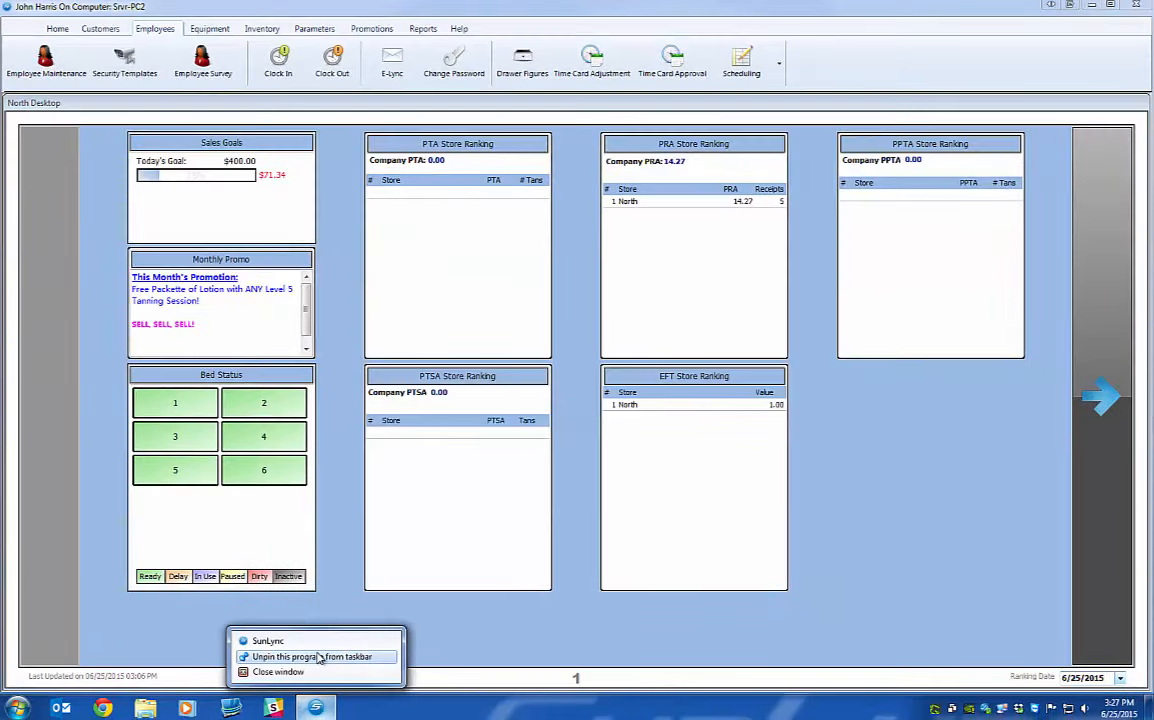
pyautogui.click(288, 595)
pyautogui.write('WESL')
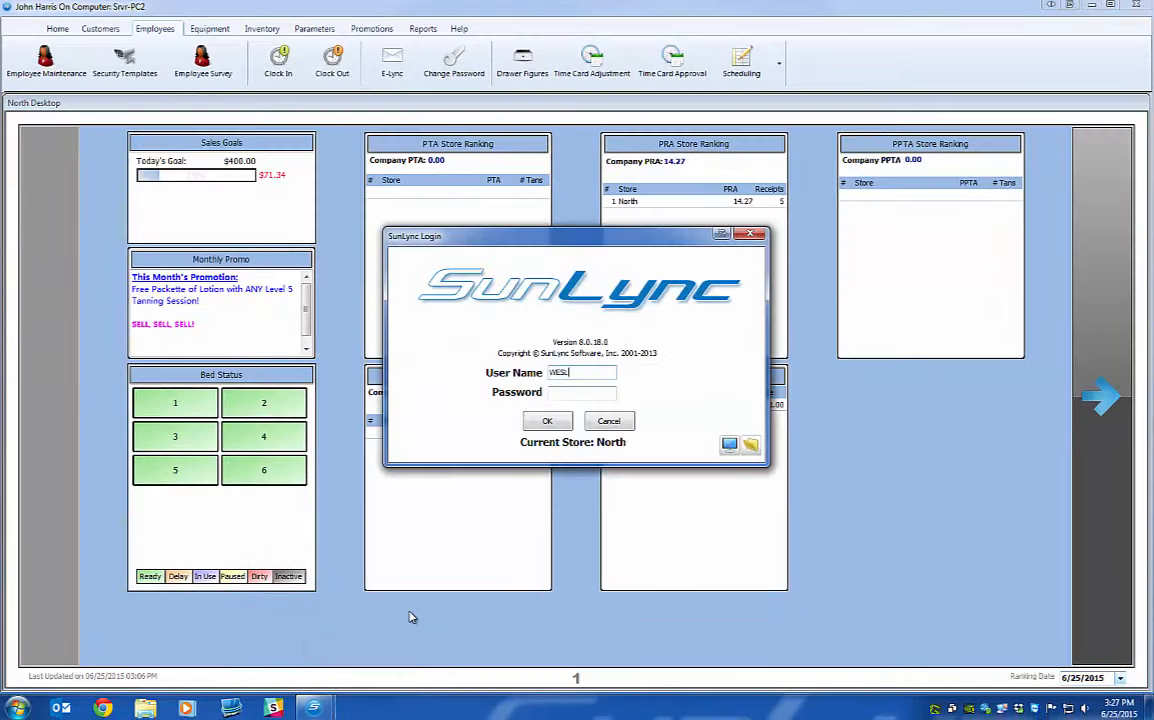
pyautogui.write('EY')
pyautogui.press('Tab')
pyautogui.write('123')
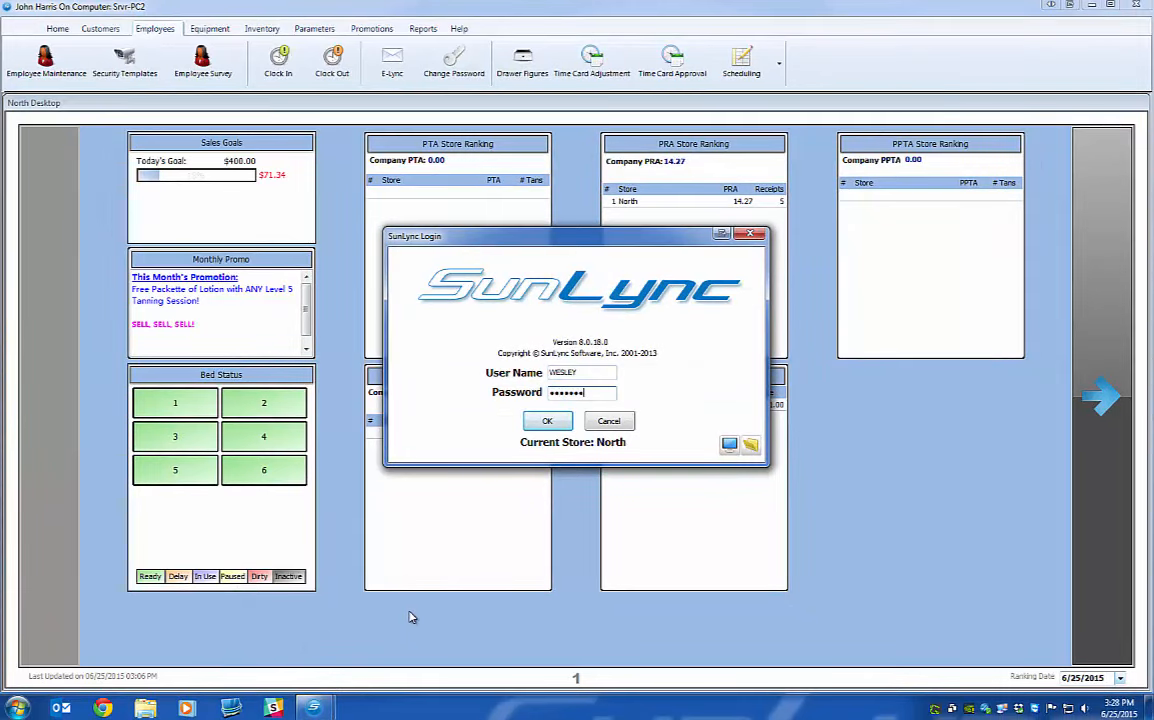
pyautogui.press('Return')
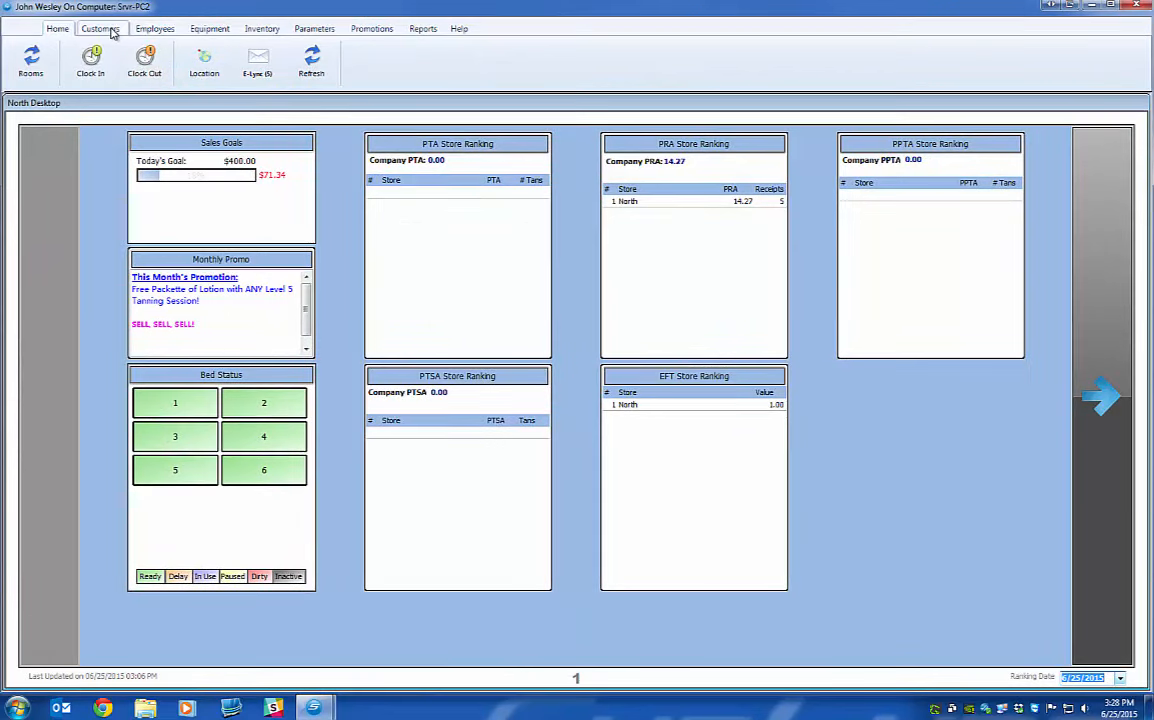
# Browse the employee tools and scheduling options in the new session.
pyautogui.click(152, 29)
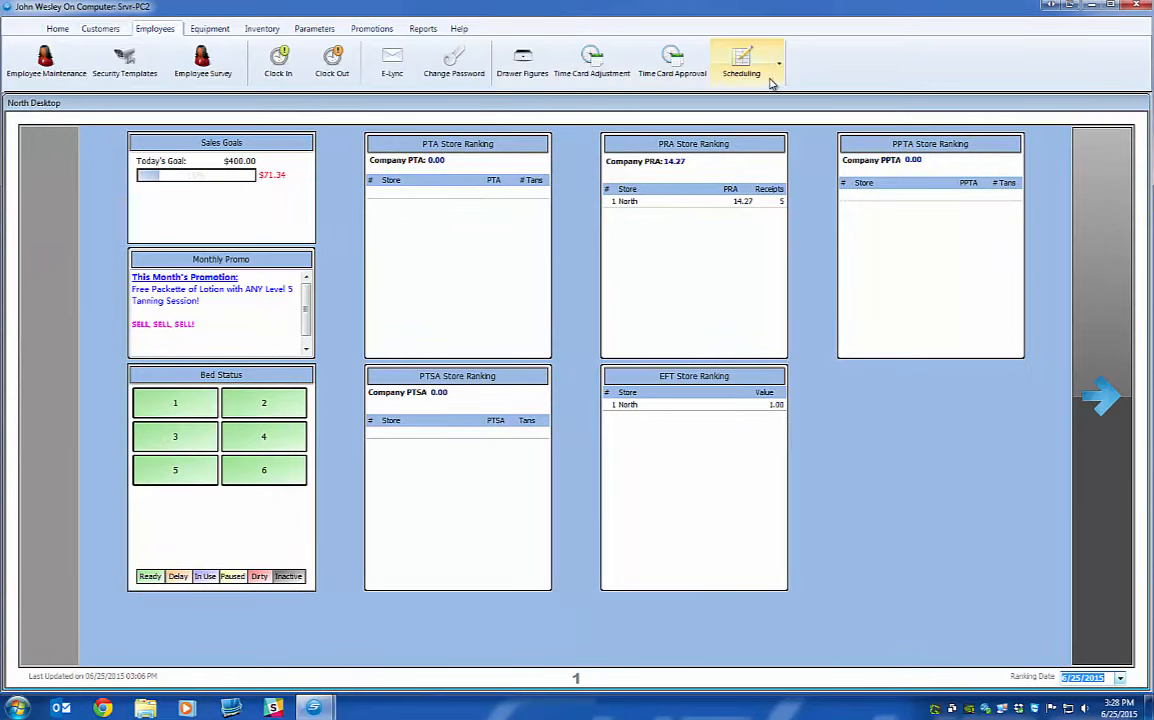
pyautogui.rightClick(316, 708)
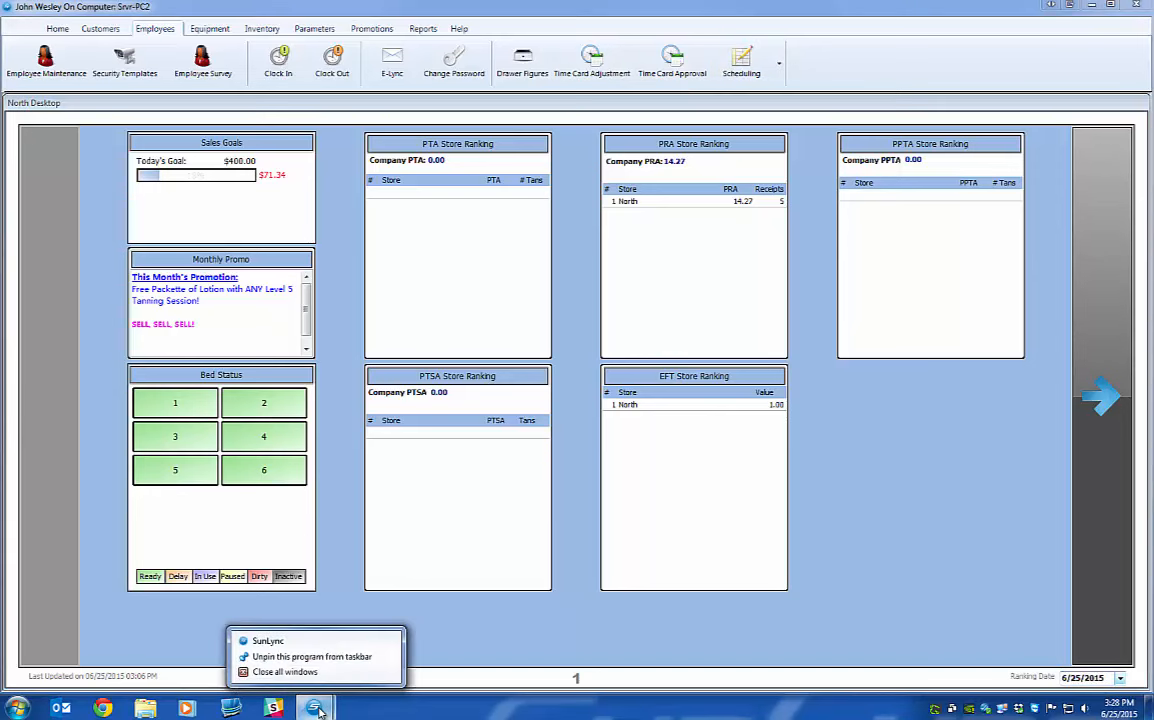
pyautogui.click(313, 643)
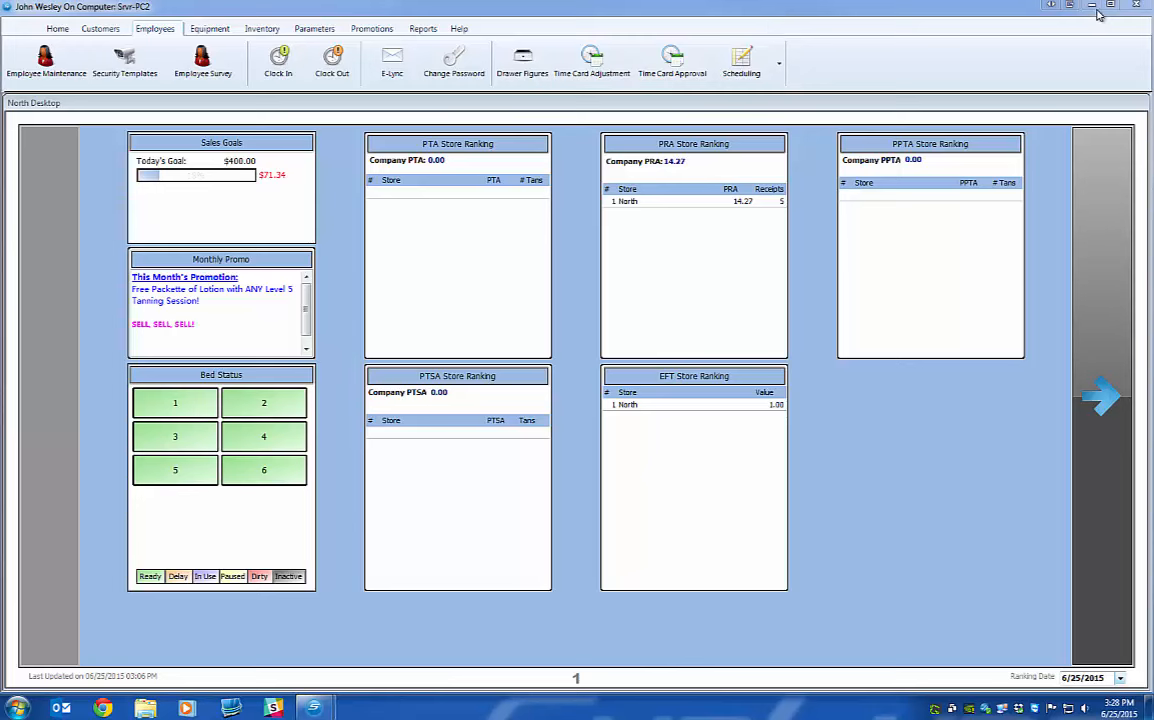
pyautogui.click(767, 75)
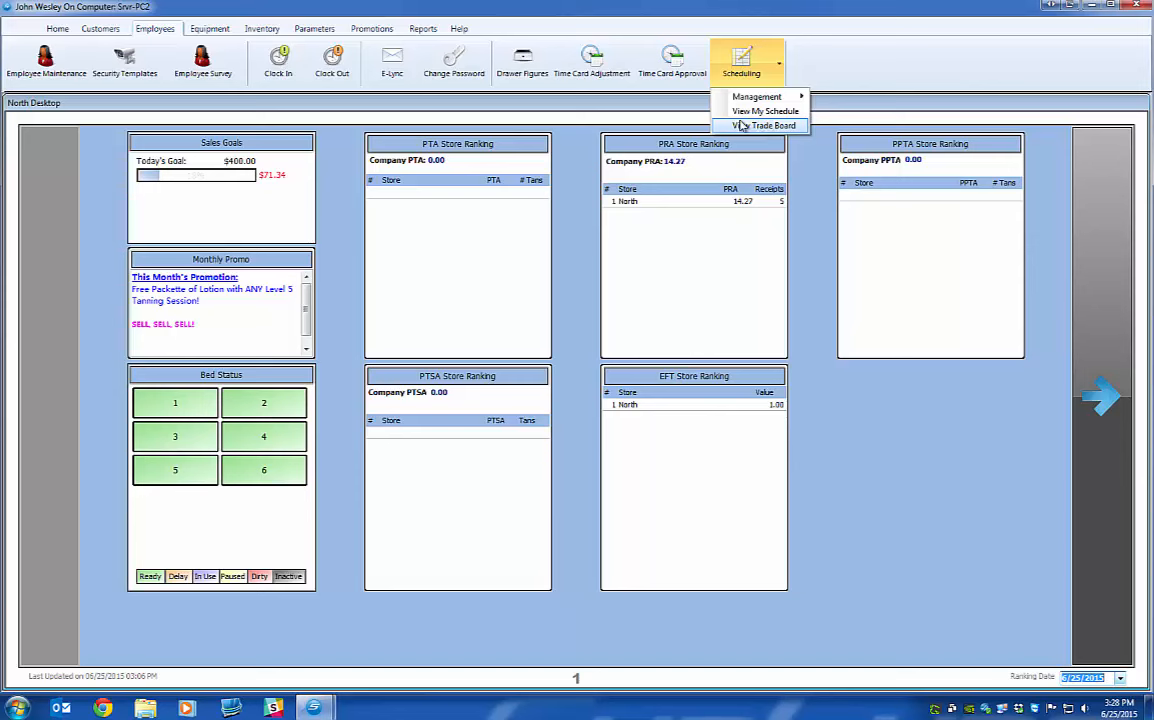
pyautogui.moveTo(744, 97)
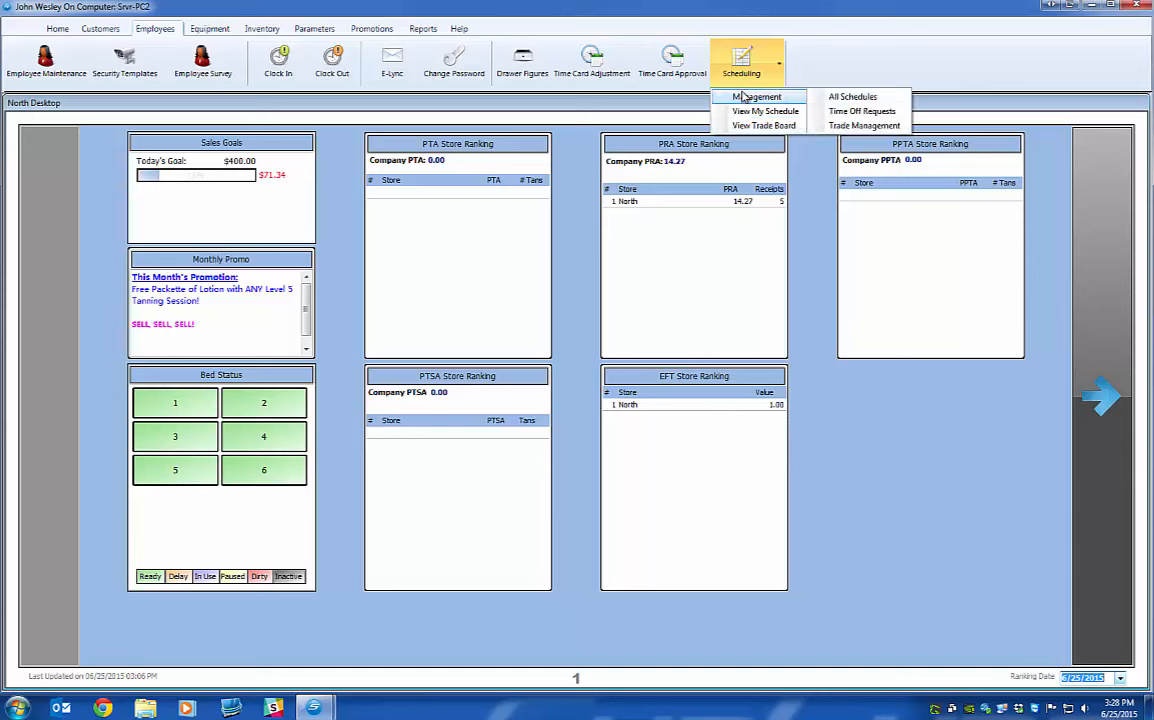
pyautogui.click(940, 50)
# Start another SunLync session, log in as POS, and dismiss the COM5 error.
pyautogui.rightClick(313, 708)
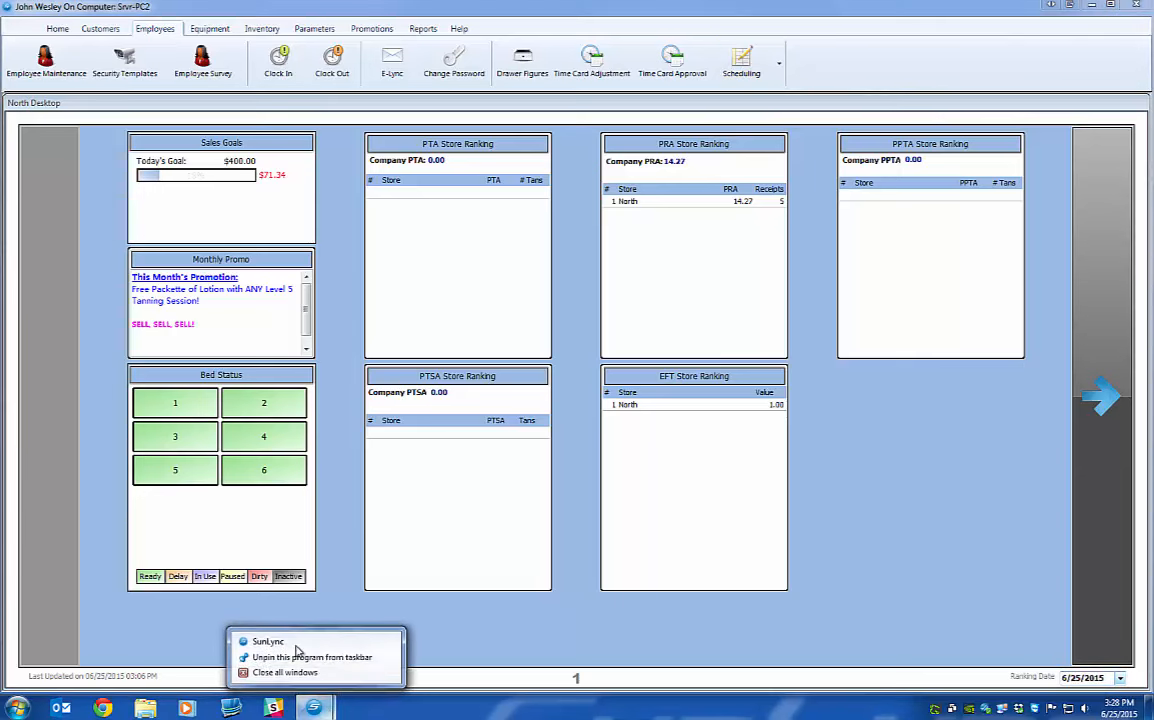
pyautogui.click(250, 641)
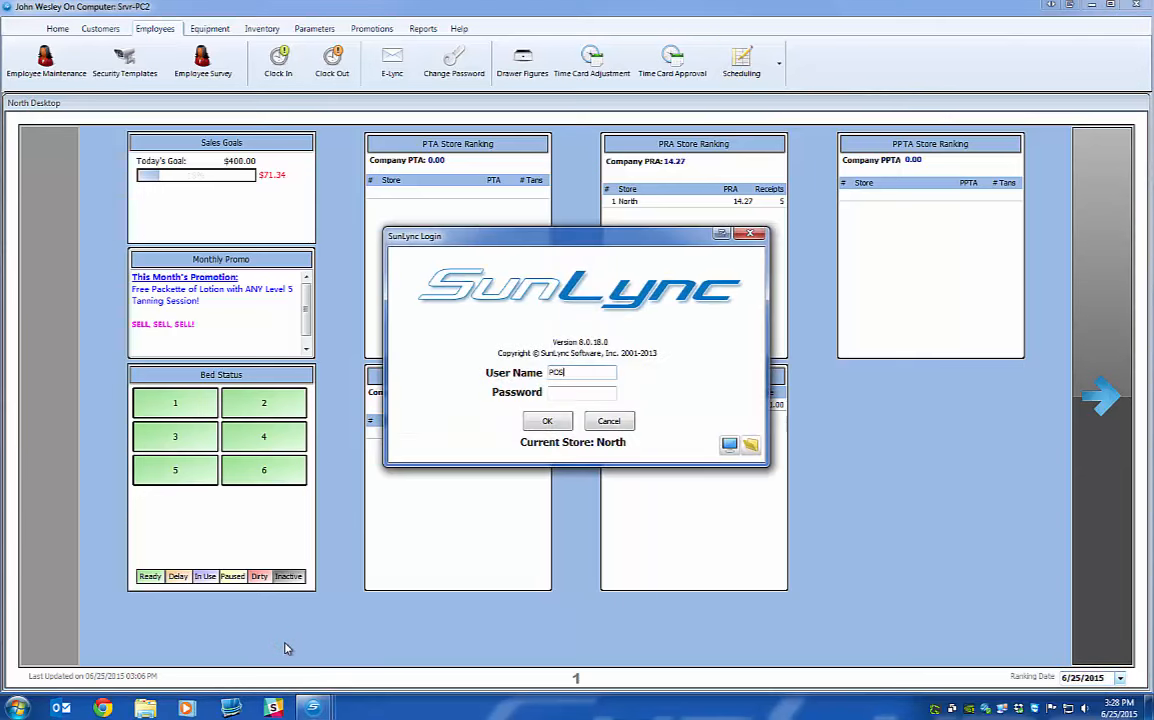
pyautogui.press('Tab')
pyautogui.write('pos')
pyautogui.press('Return')
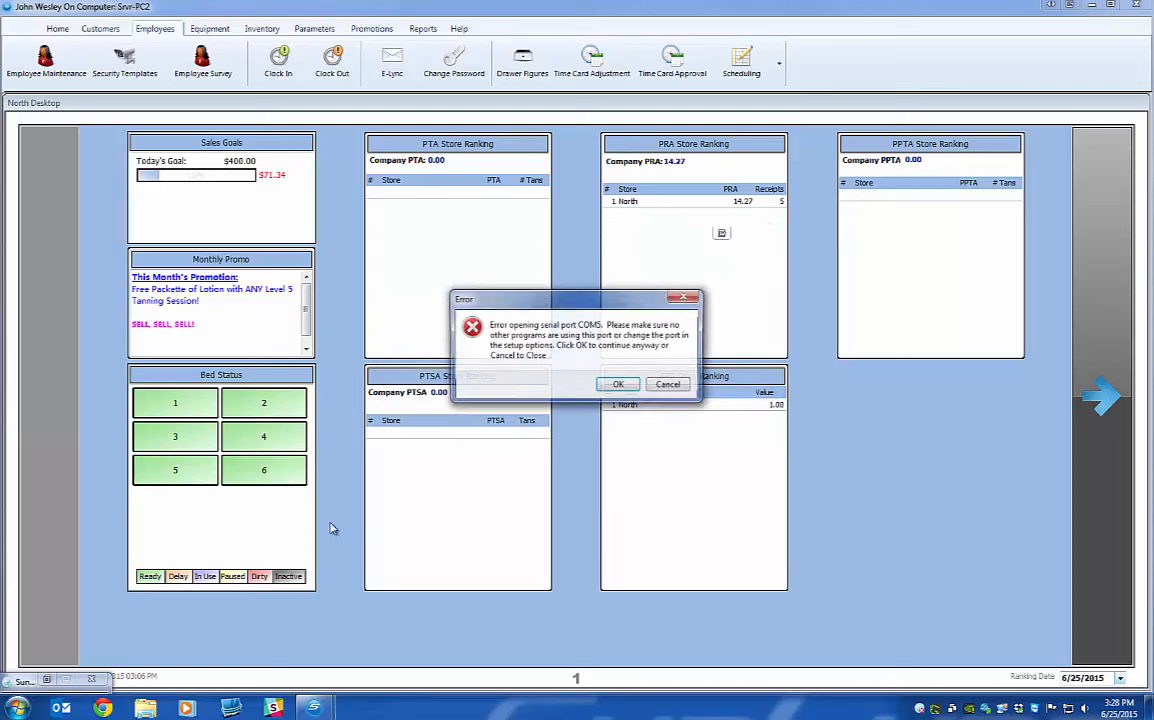
pyautogui.press('Return')
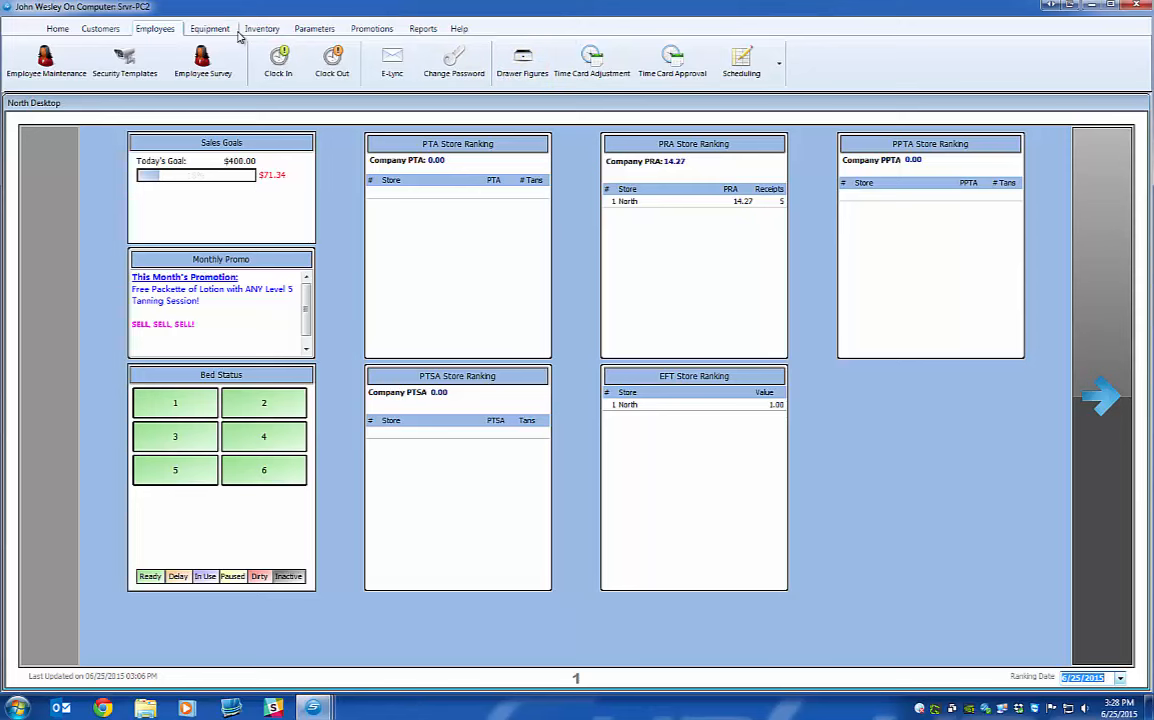
# In the POS window, open View My Schedule and advance to June 28–July 4, 2015.
pyautogui.moveTo(312, 705)
pyautogui.click(430, 625)
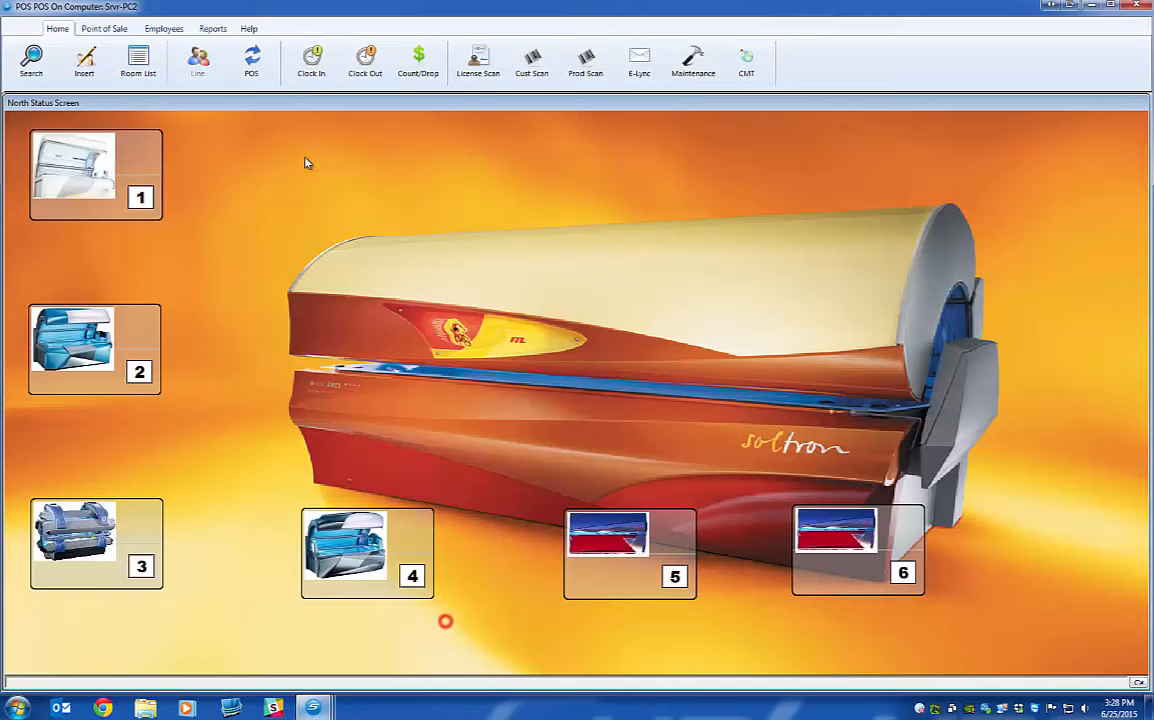
pyautogui.click(162, 28)
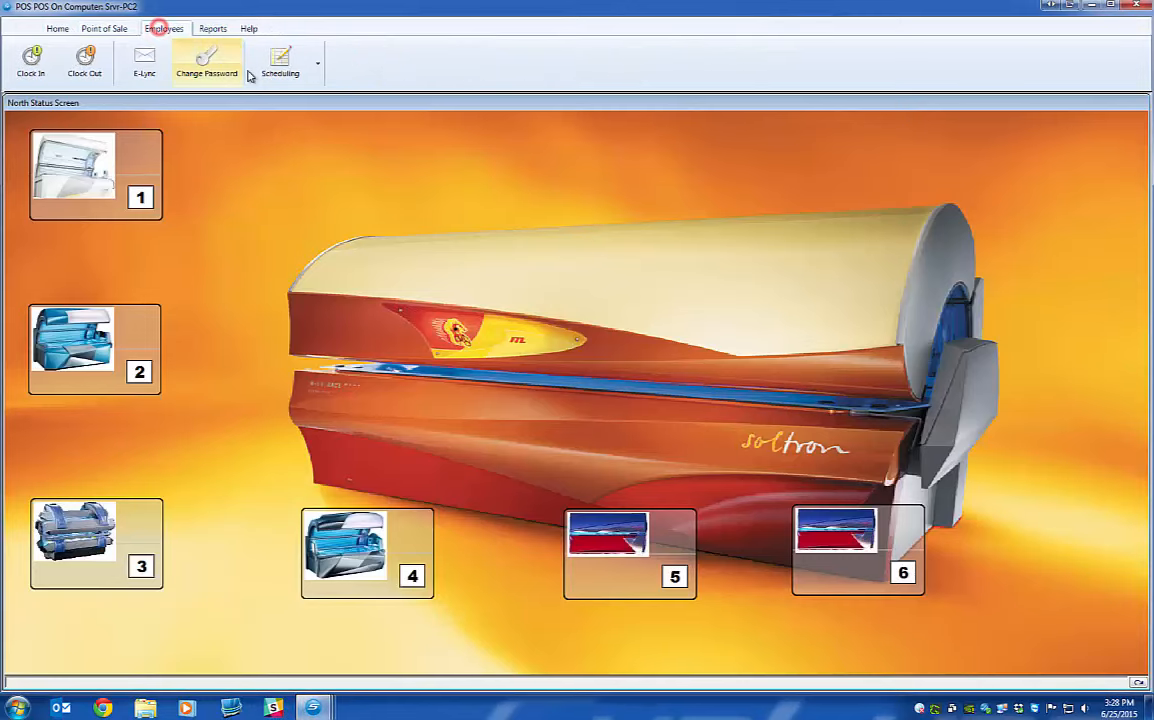
pyautogui.click(293, 71)
pyautogui.click(301, 97)
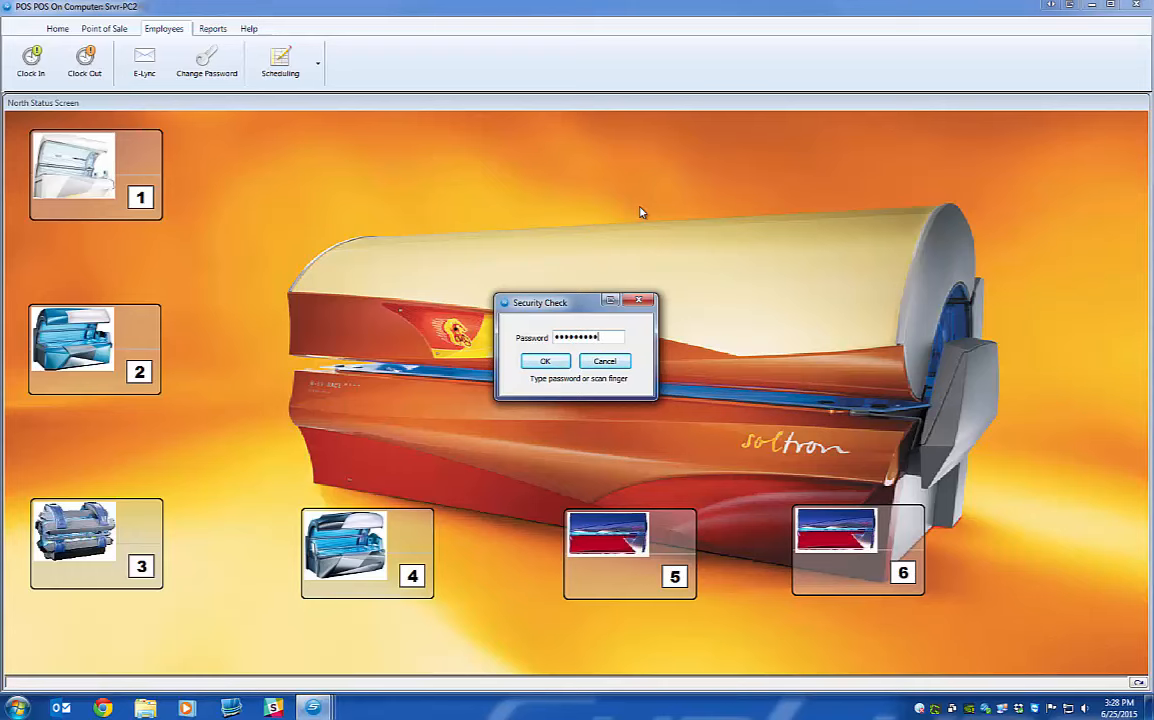
pyautogui.press('Return')
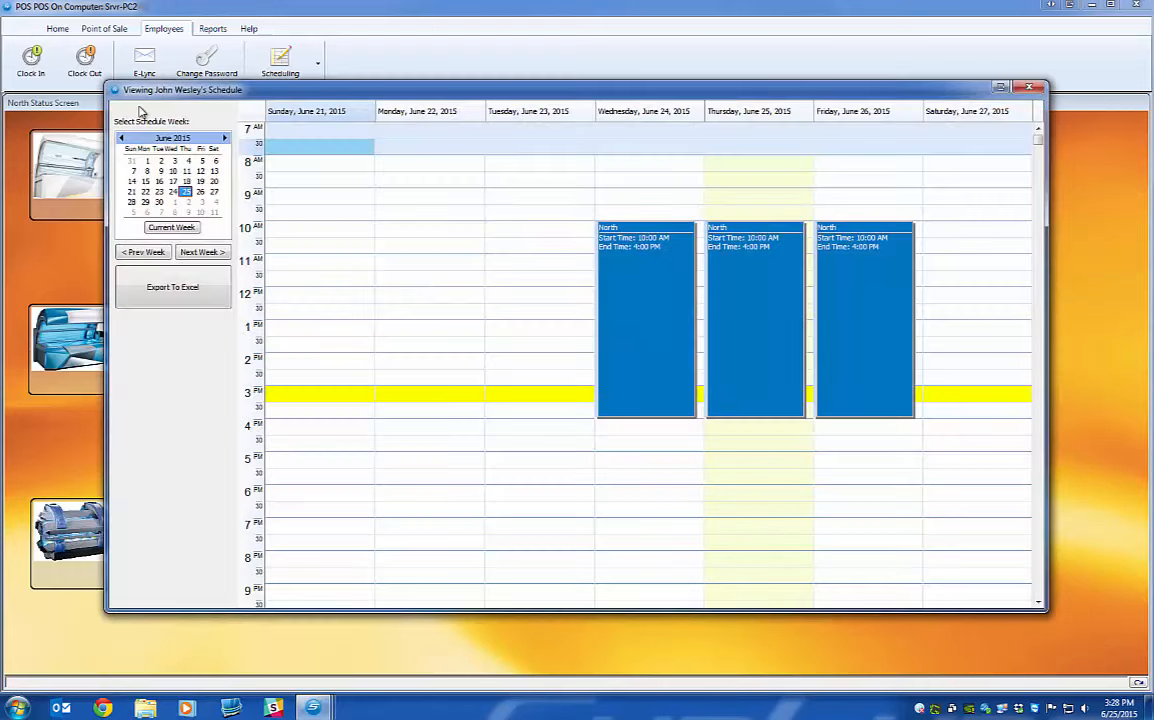
pyautogui.click(202, 252)
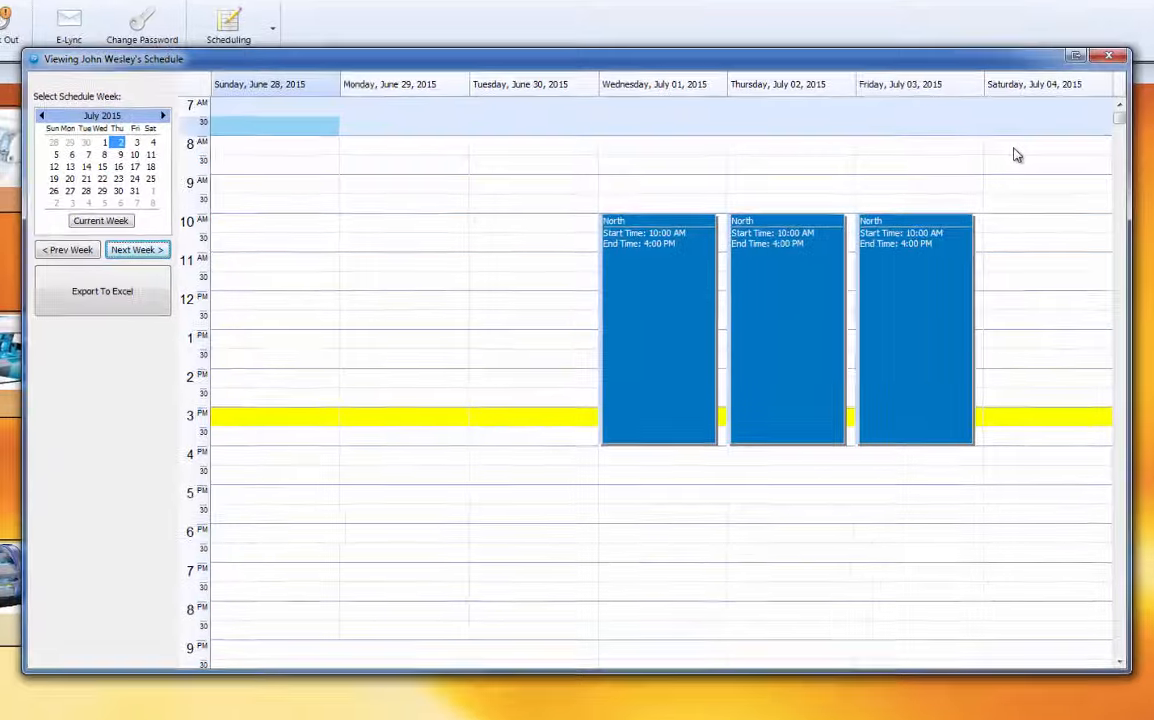
pyautogui.click(984, 181)
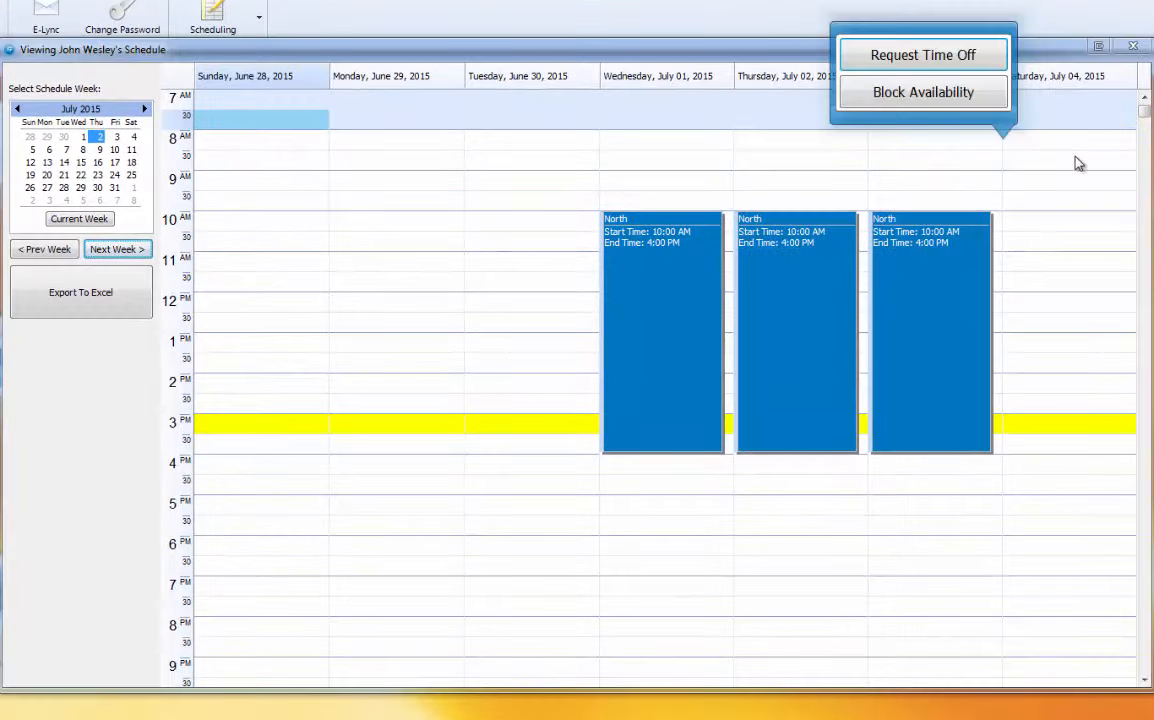
# Request all-day time off for Saturday, July 4, save it, and select the pending block.
pyautogui.click(1075, 145)
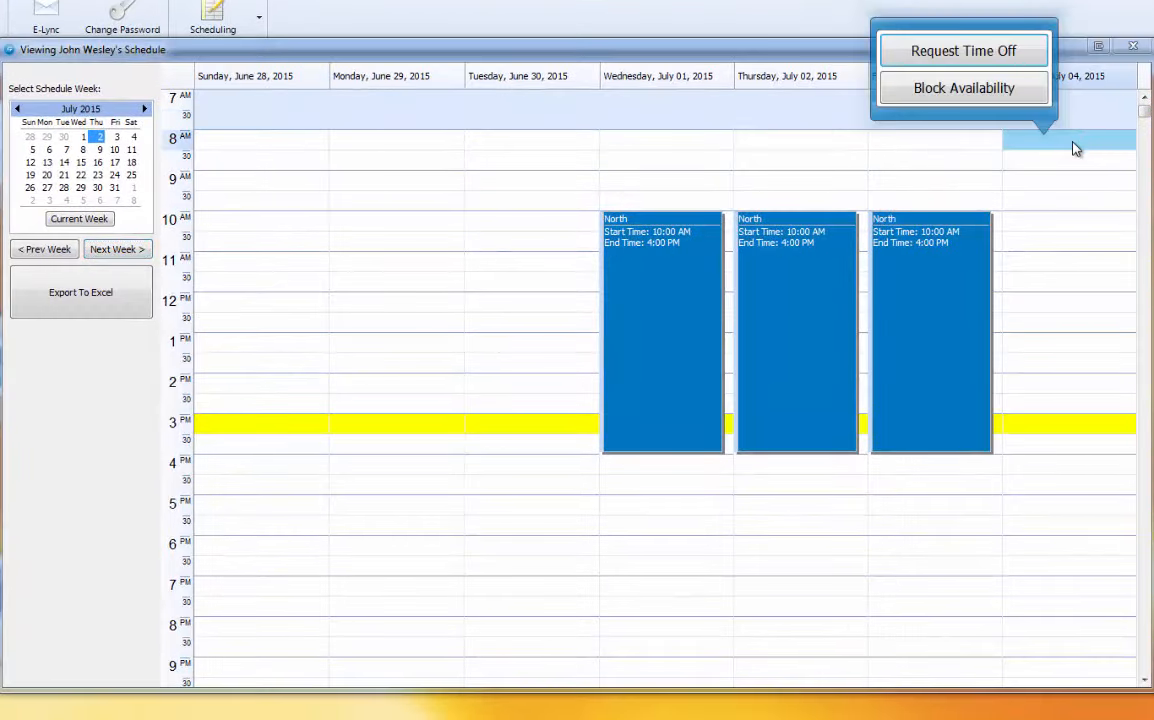
pyautogui.click(1007, 55)
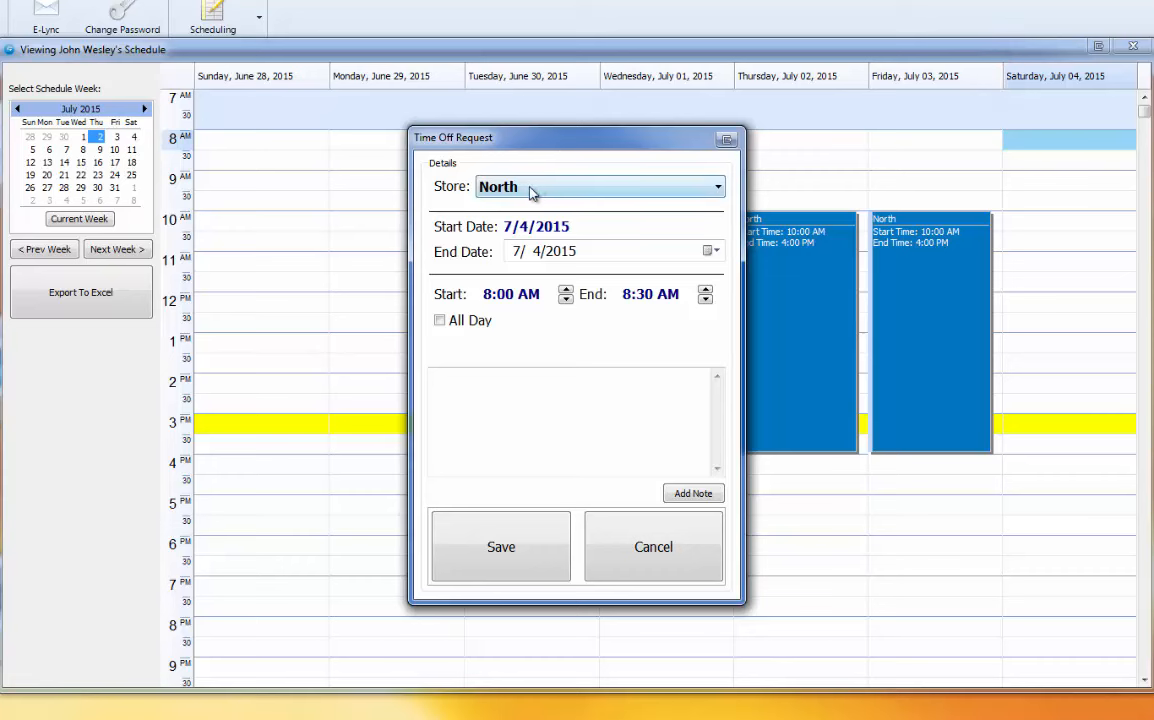
pyautogui.click(439, 320)
pyautogui.click(489, 566)
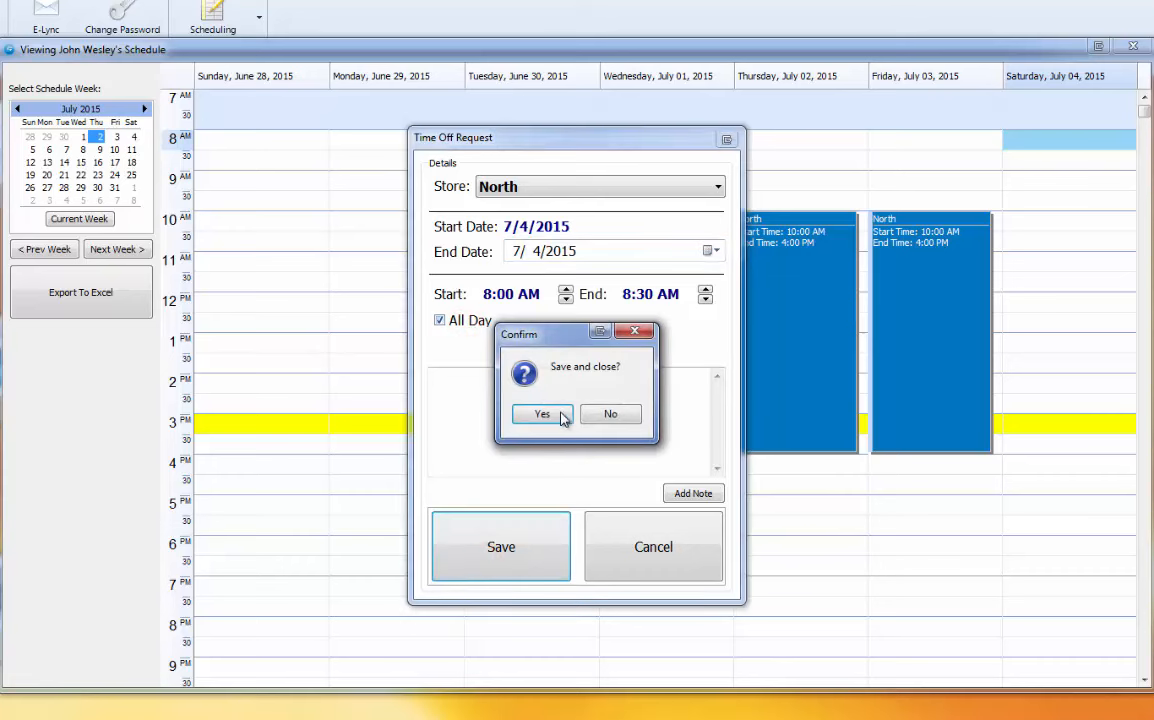
pyautogui.click(560, 415)
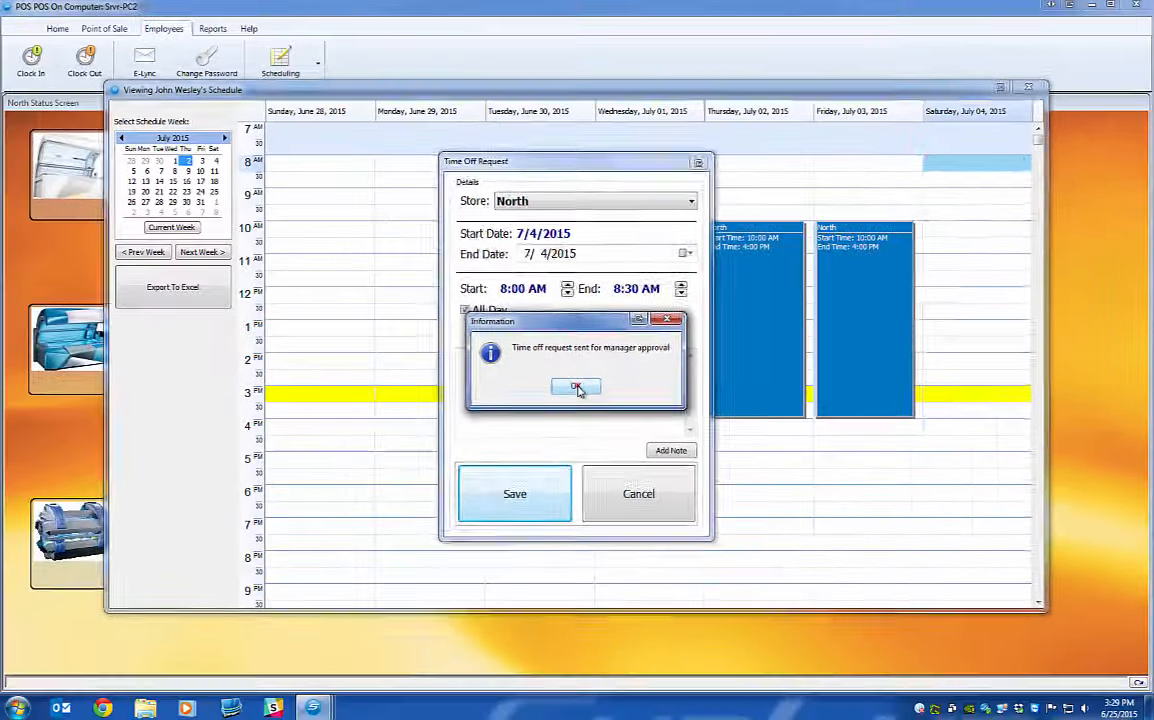
pyautogui.click(577, 415)
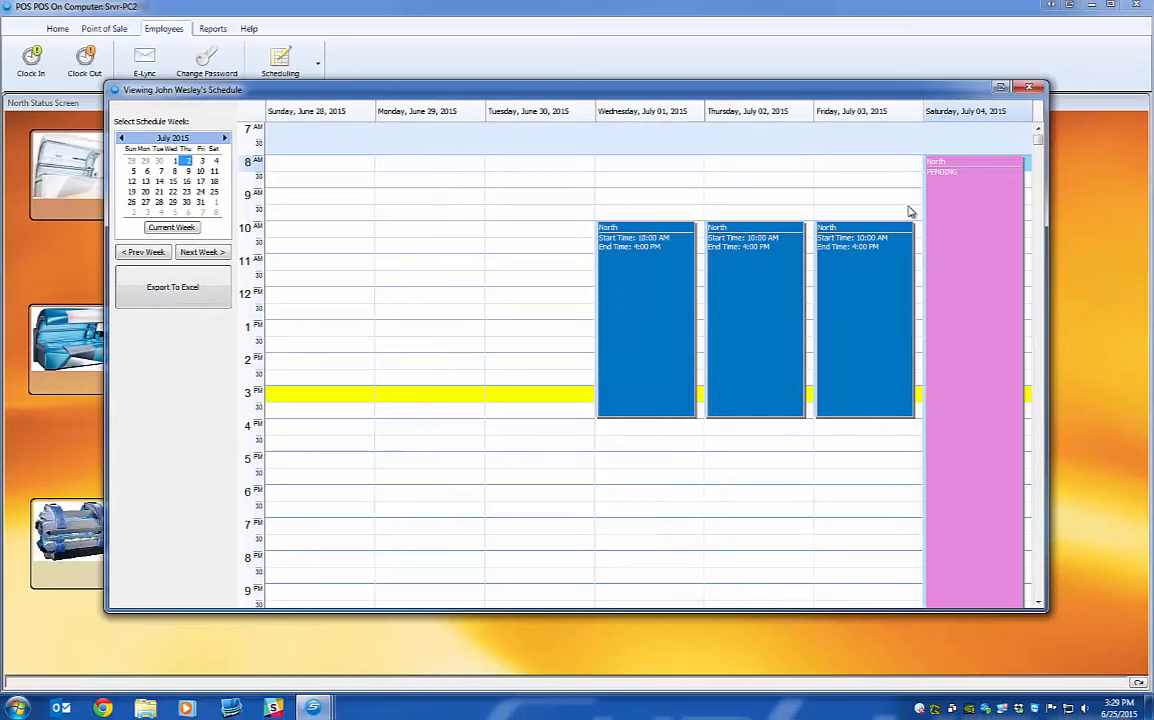
pyautogui.click(956, 245)
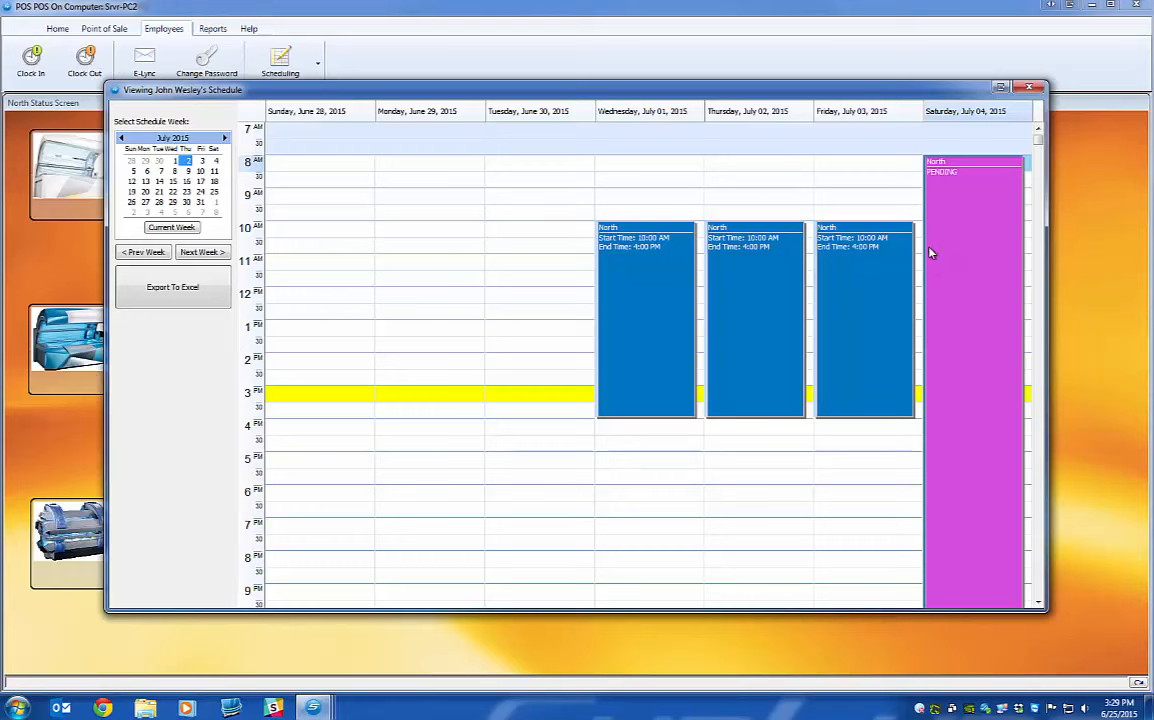
# In the manager window, open Time Off Requests and toggle between approved and pending lists.
pyautogui.moveTo(313, 707)
pyautogui.click(185, 612)
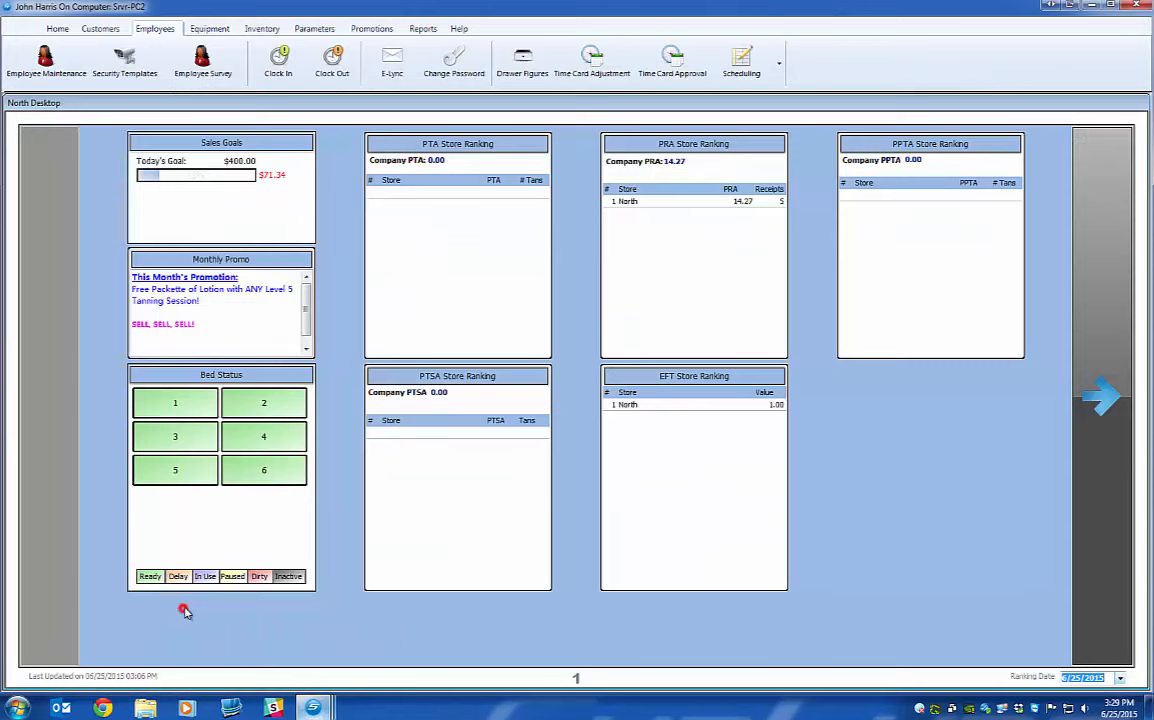
pyautogui.click(741, 60)
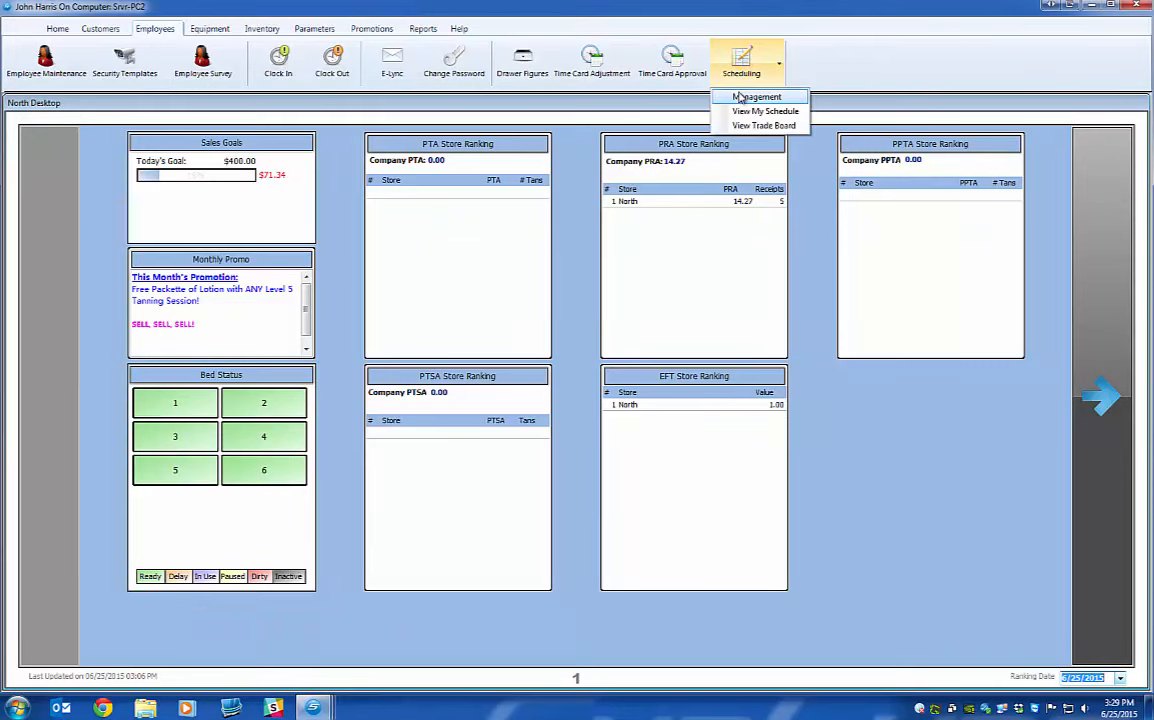
pyautogui.moveTo(740, 97)
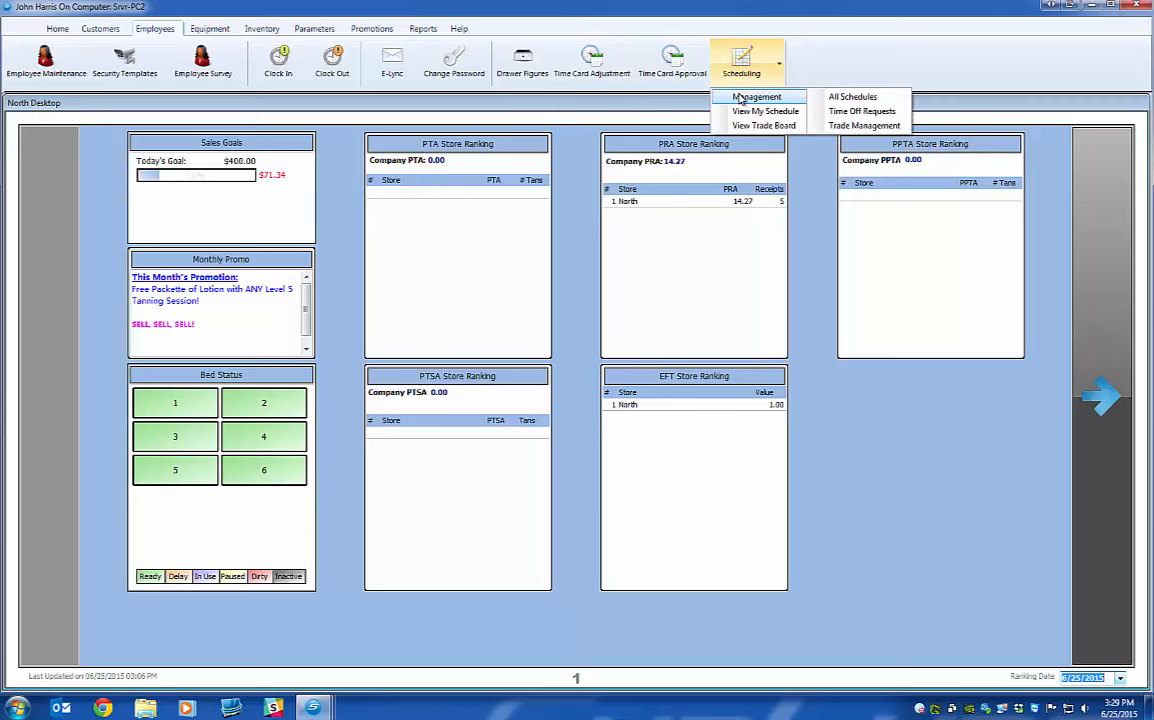
pyautogui.click(858, 111)
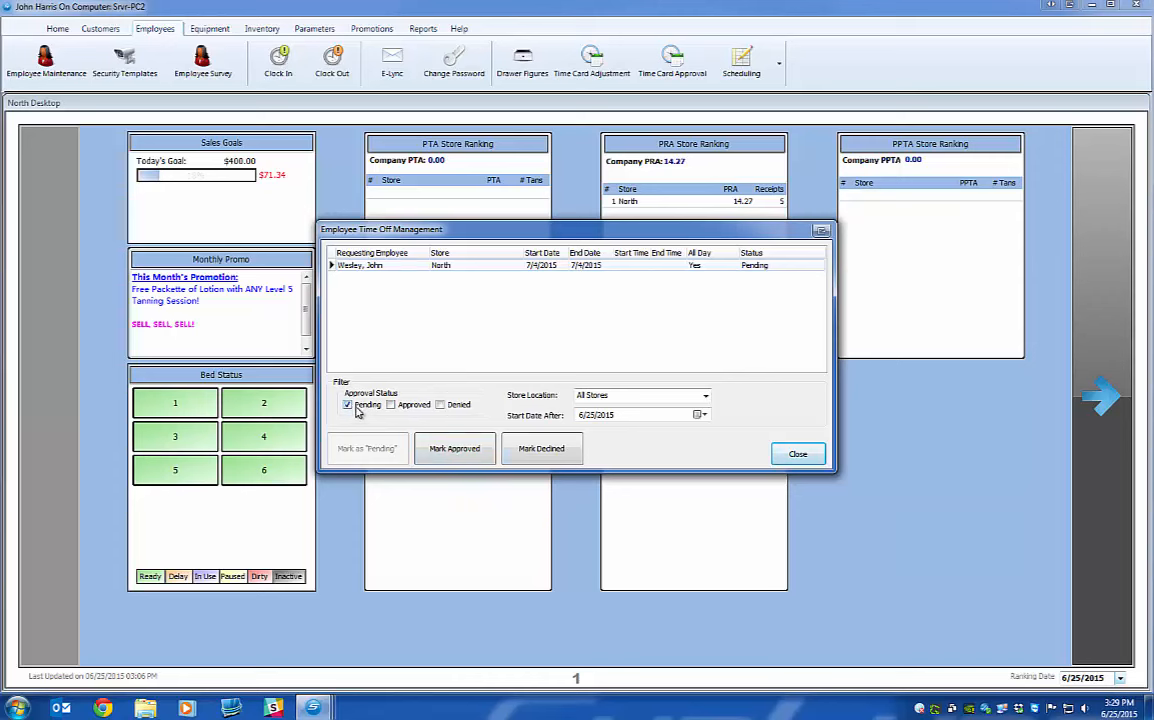
pyautogui.click(392, 405)
pyautogui.click(372, 405)
pyautogui.click(392, 405)
pyautogui.click(348, 405)
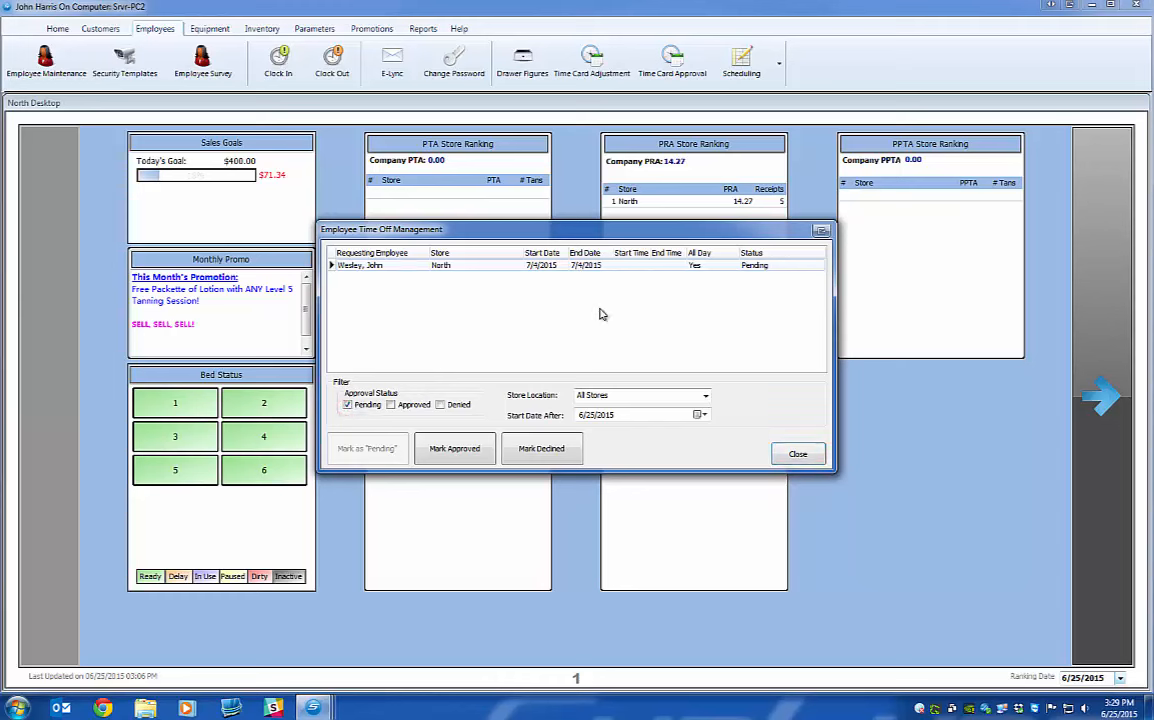
# Approve the July 4 request with a family-trip note, then close the window.
pyautogui.click(454, 451)
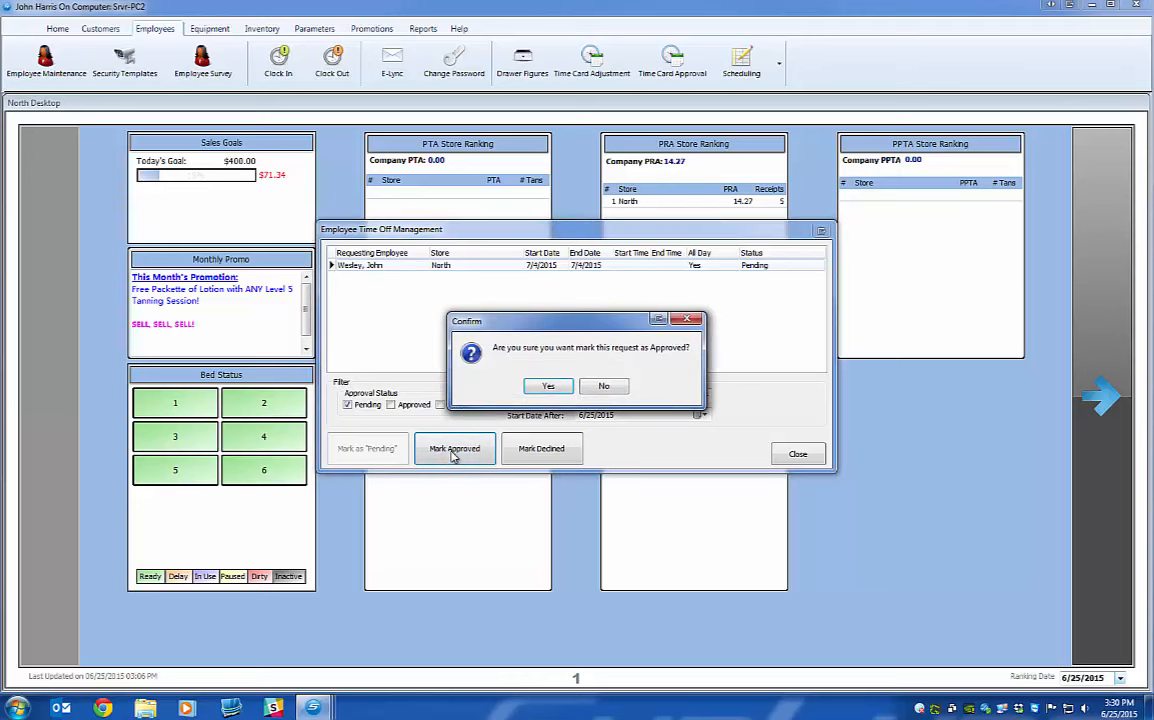
pyautogui.click(546, 388)
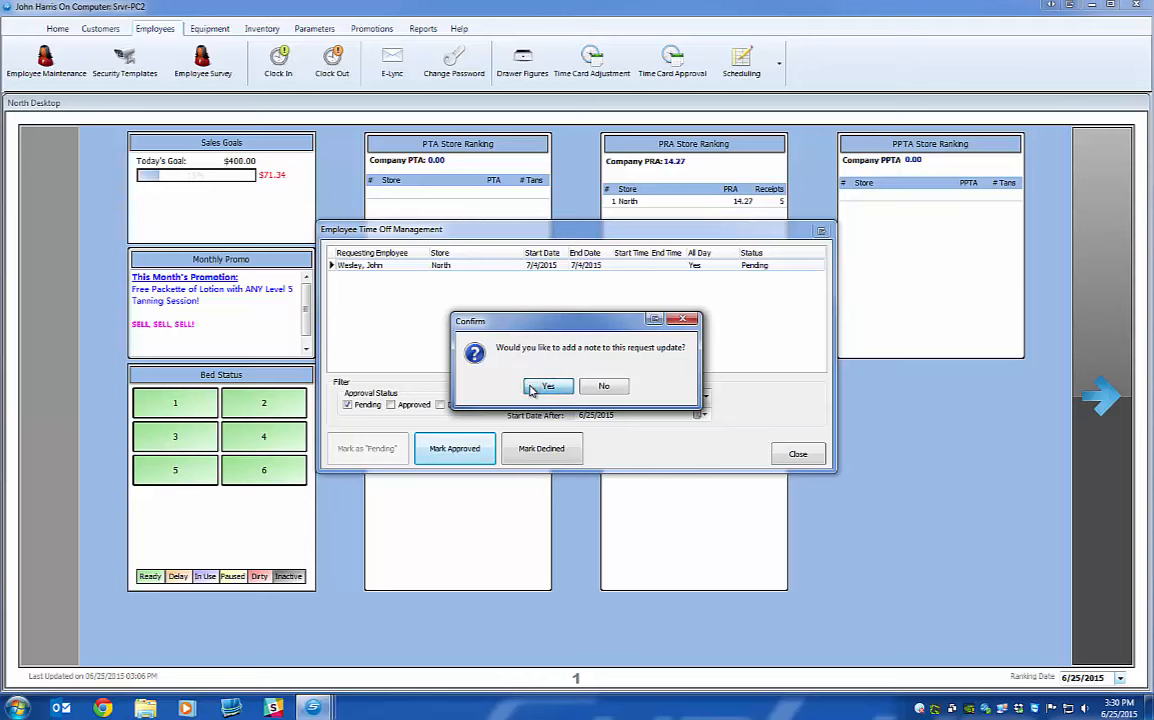
pyautogui.click(531, 388)
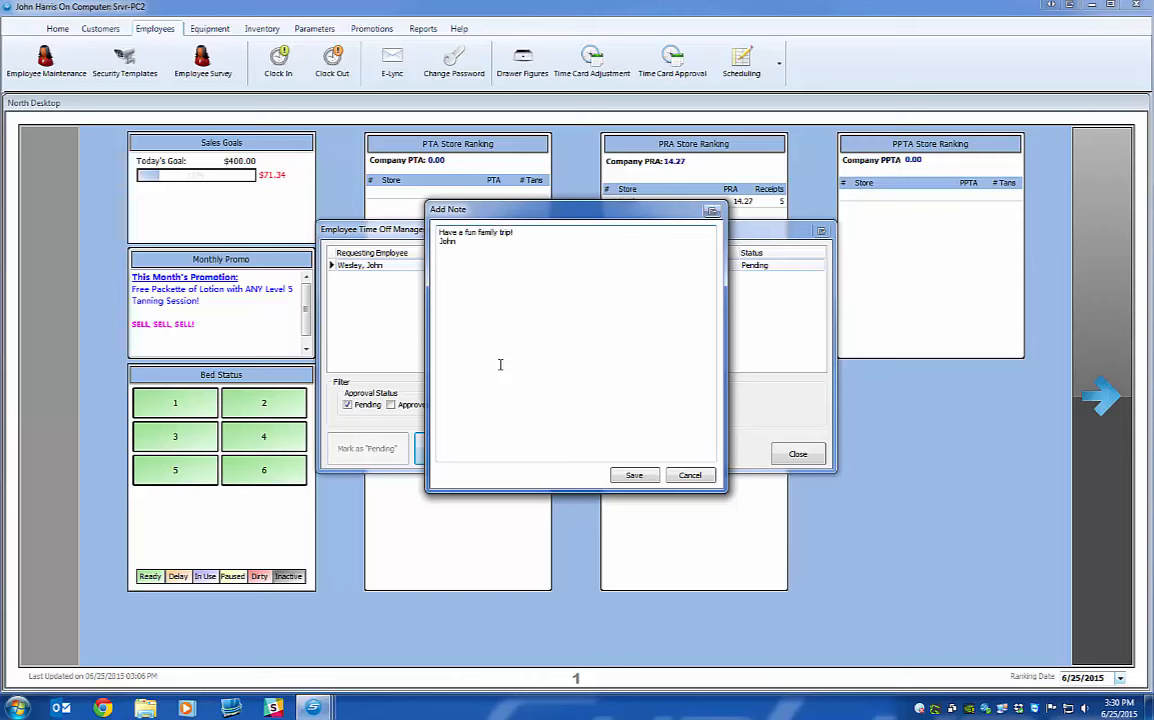
pyautogui.click(625, 474)
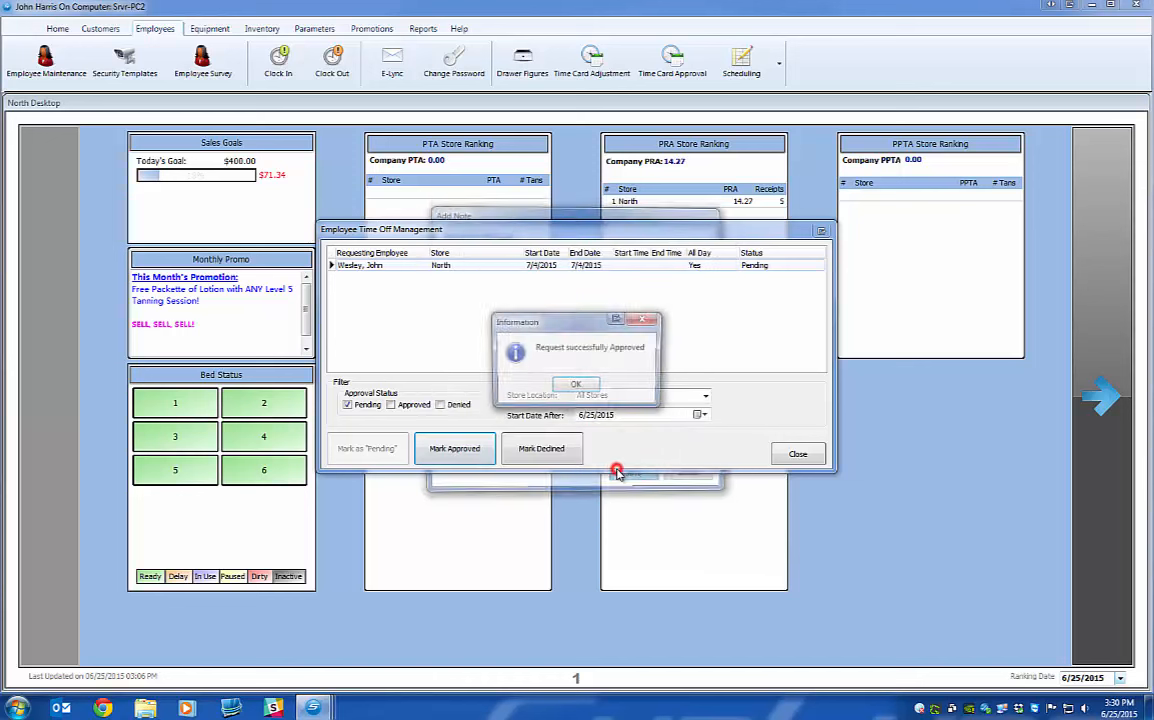
pyautogui.click(572, 387)
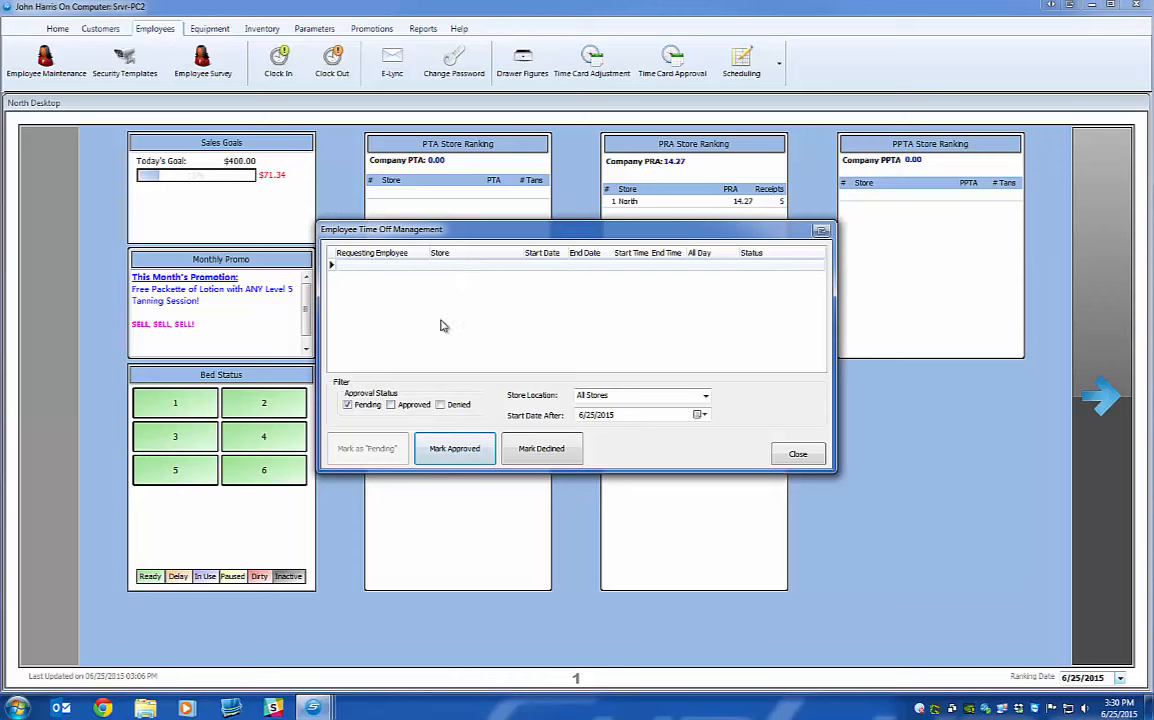
pyautogui.click(391, 405)
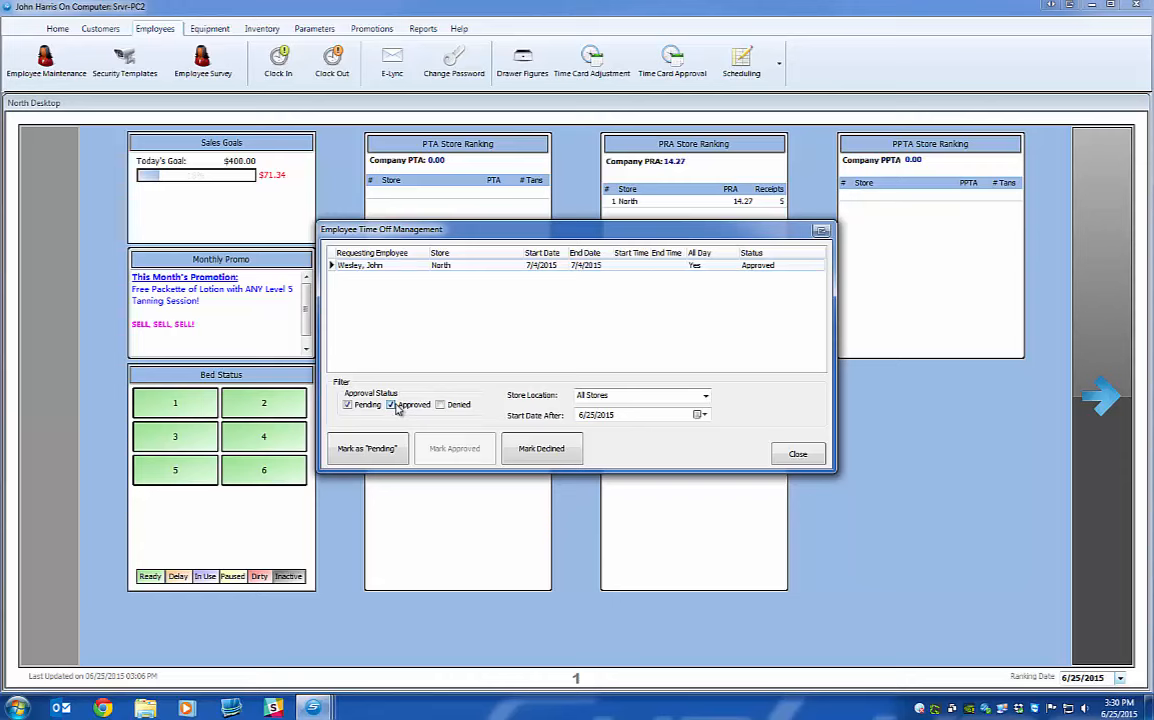
pyautogui.click(391, 405)
pyautogui.click(797, 454)
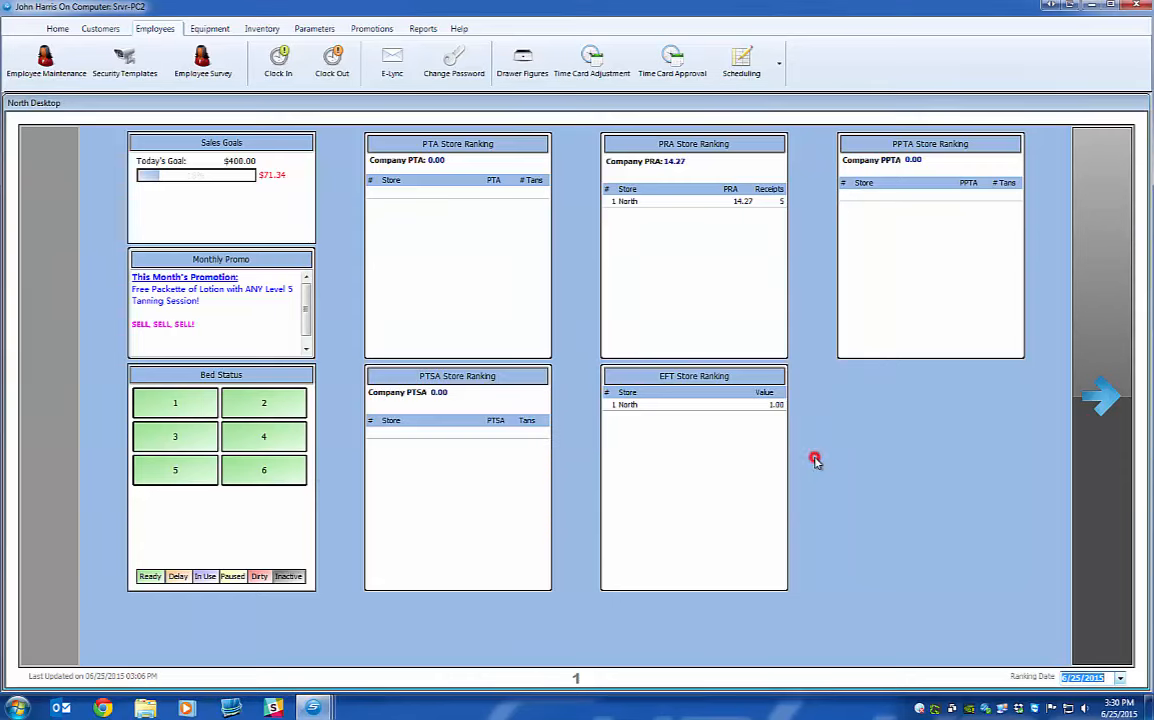
# In the POS window, open the View Trade Board and advance to the week of June 28.
pyautogui.click(463, 622)
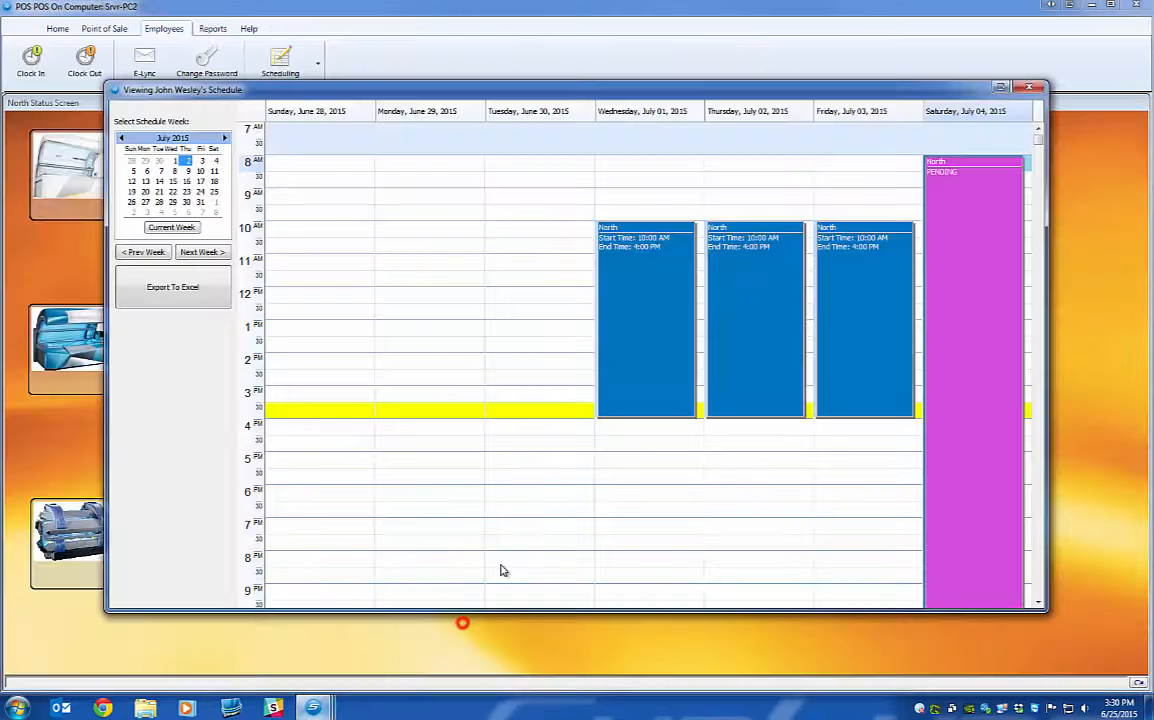
pyautogui.click(1023, 89)
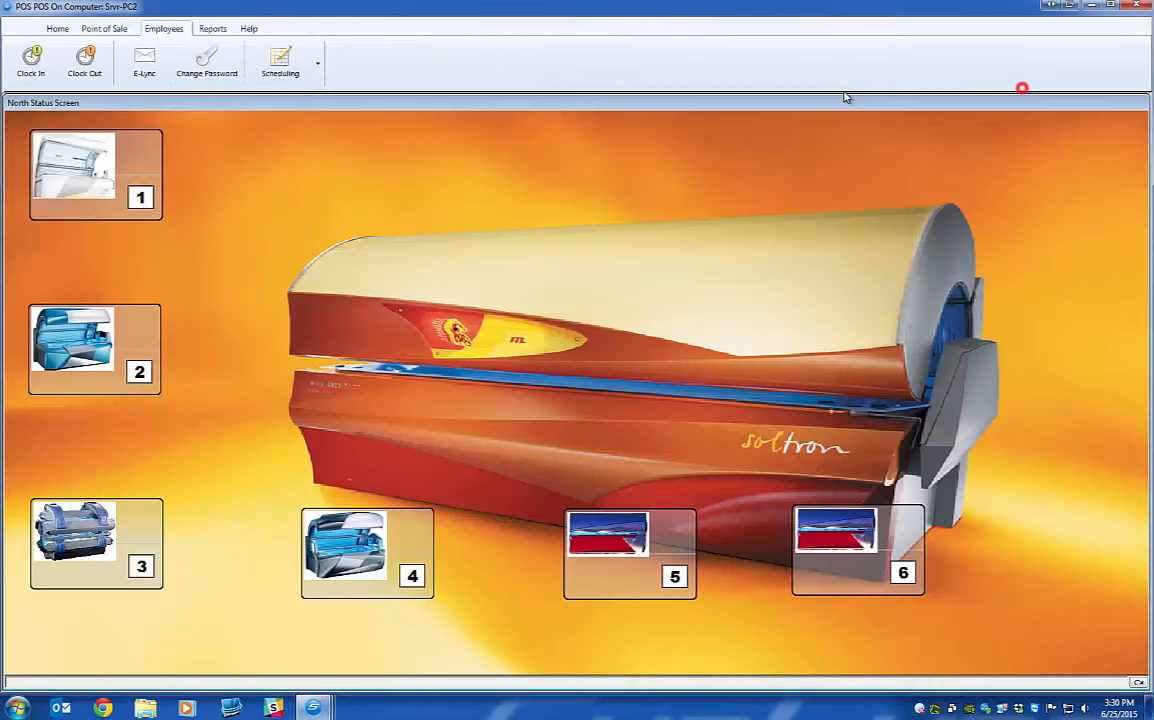
pyautogui.click(316, 66)
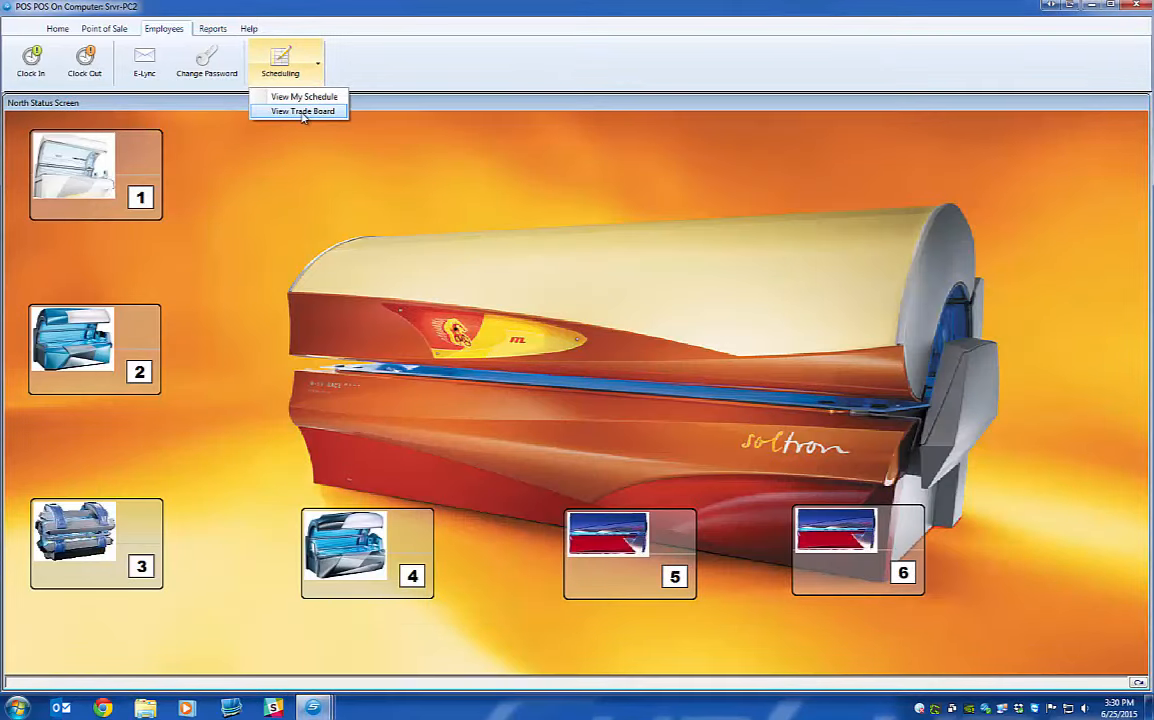
pyautogui.click(305, 112)
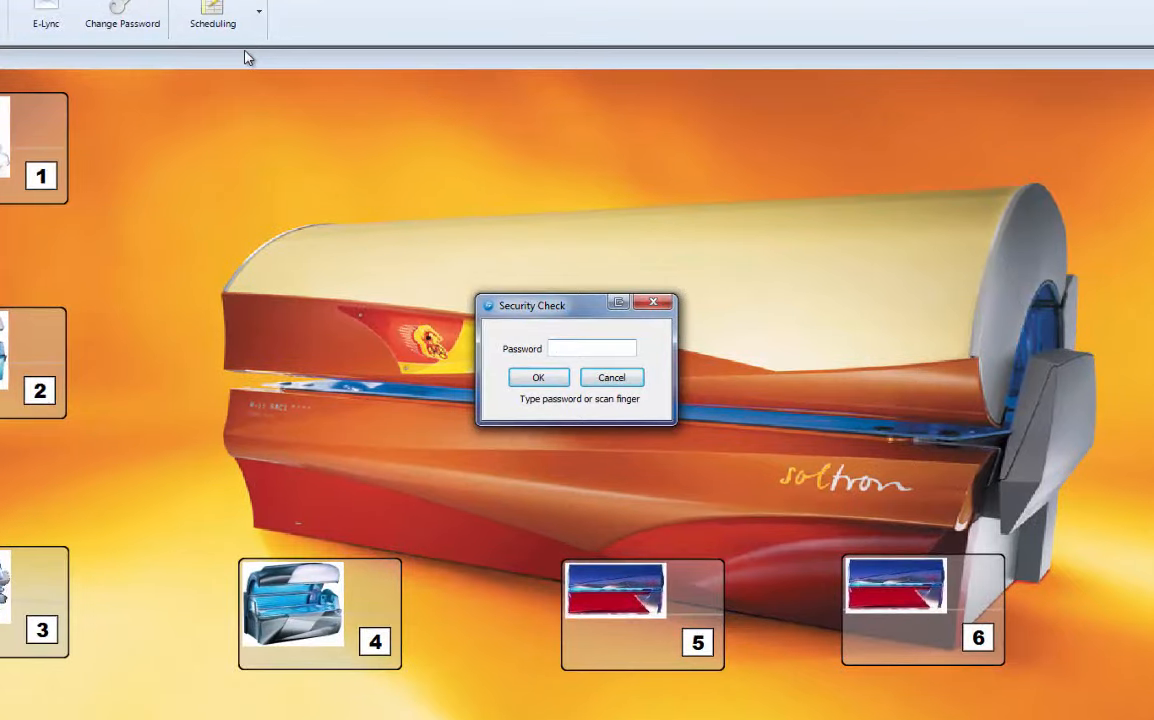
pyautogui.write('**********')
pyautogui.press('Return')
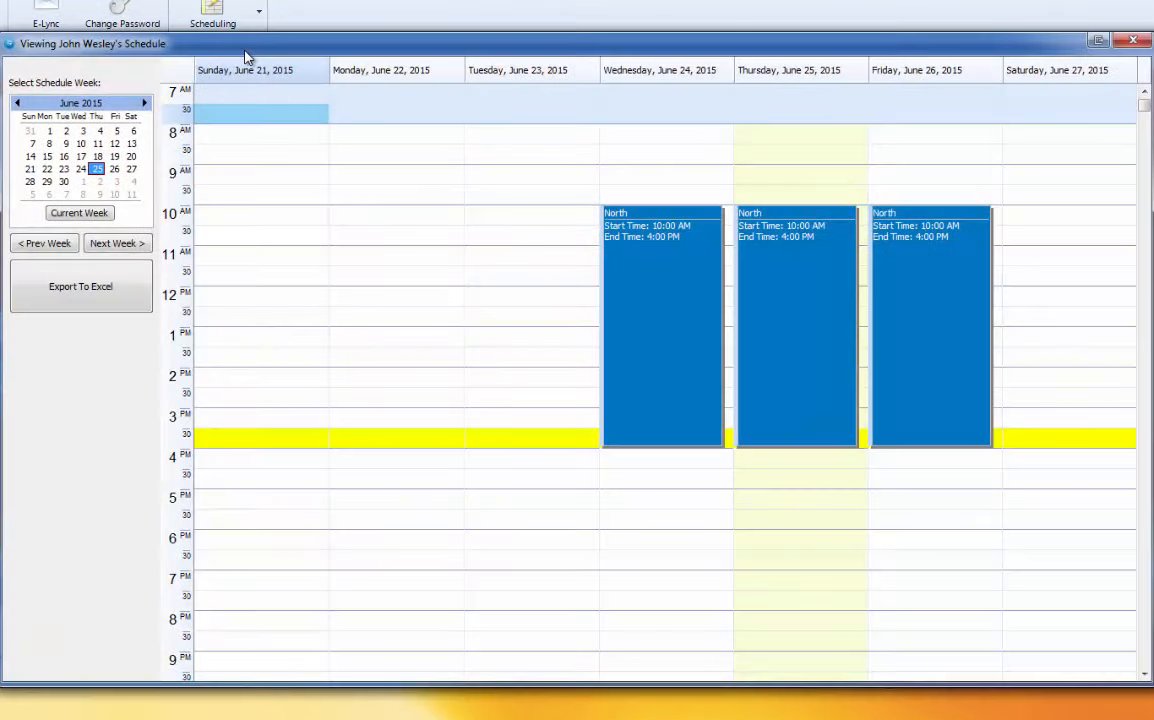
pyautogui.click(116, 243)
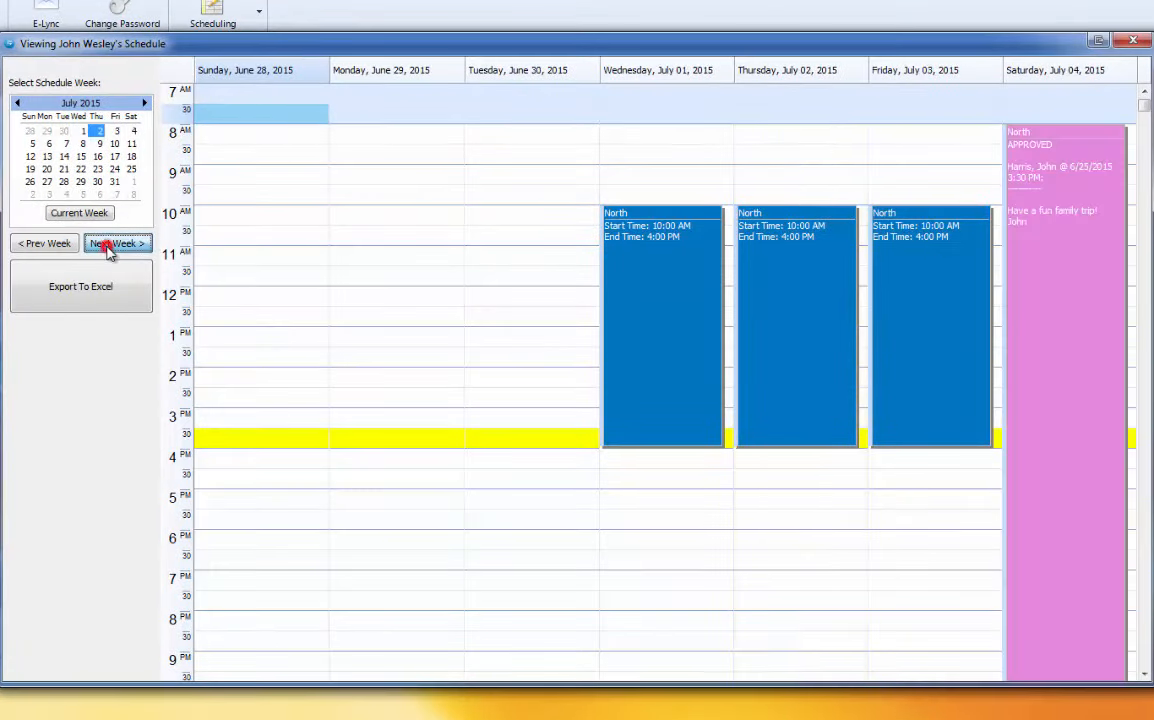
# View the approved July 4 time-off details, then close the schedule.
pyautogui.click(1046, 160)
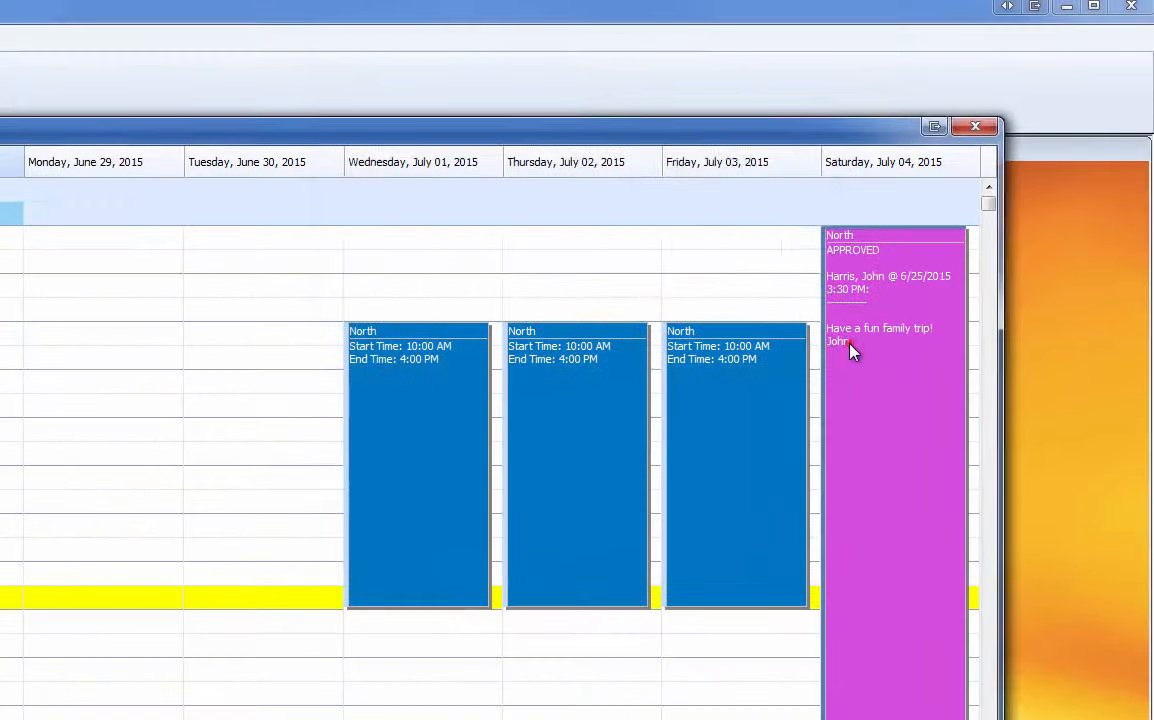
pyautogui.click(1031, 222)
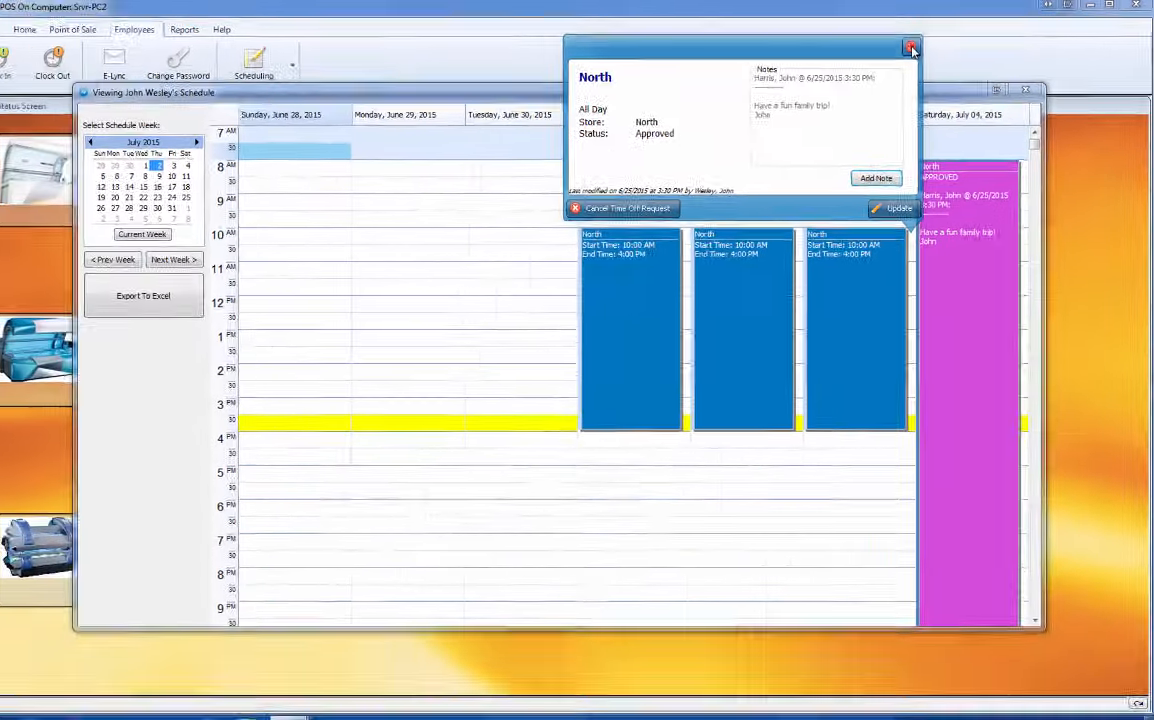
pyautogui.click(814, 67)
pyautogui.click(1032, 91)
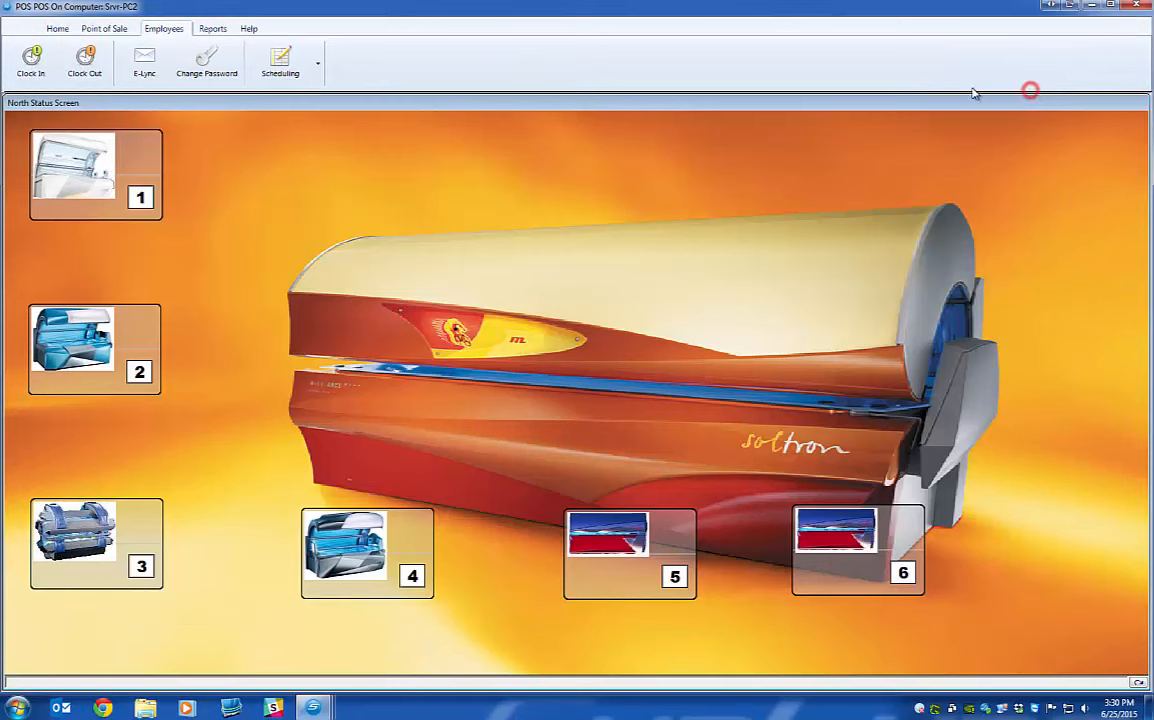
pyautogui.click(298, 65)
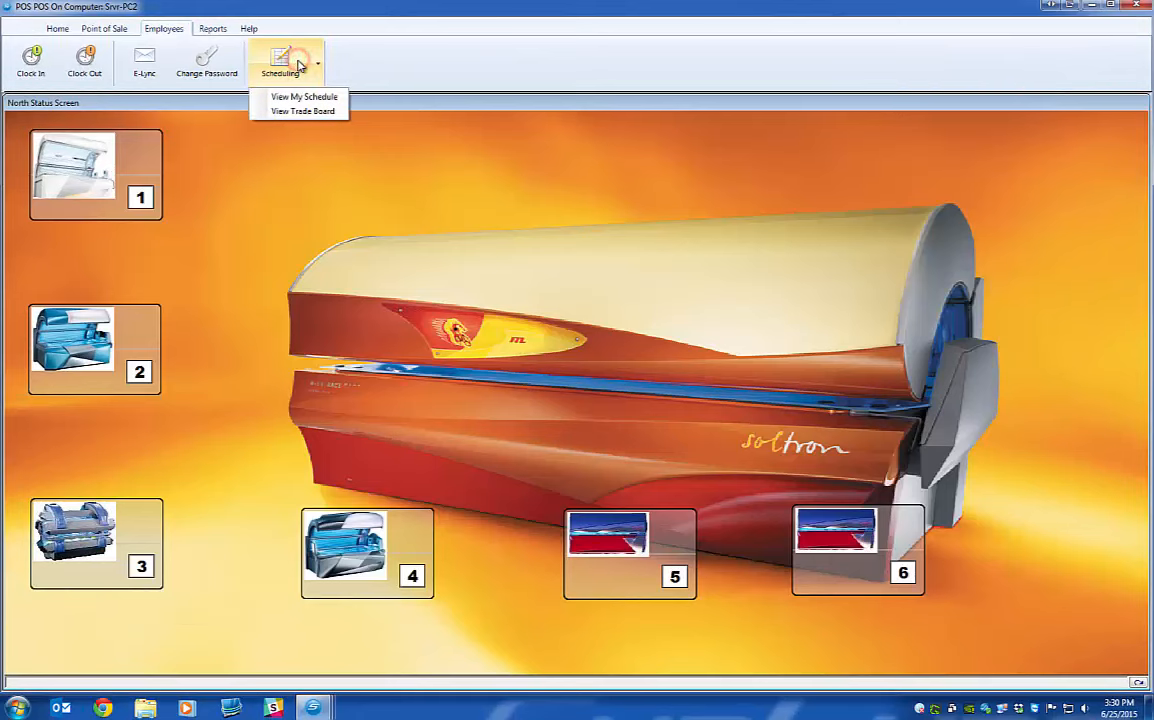
# On the manager desktop, open the North employees' schedule at the week of June 28.
pyautogui.moveTo(312, 707)
pyautogui.click(277, 636)
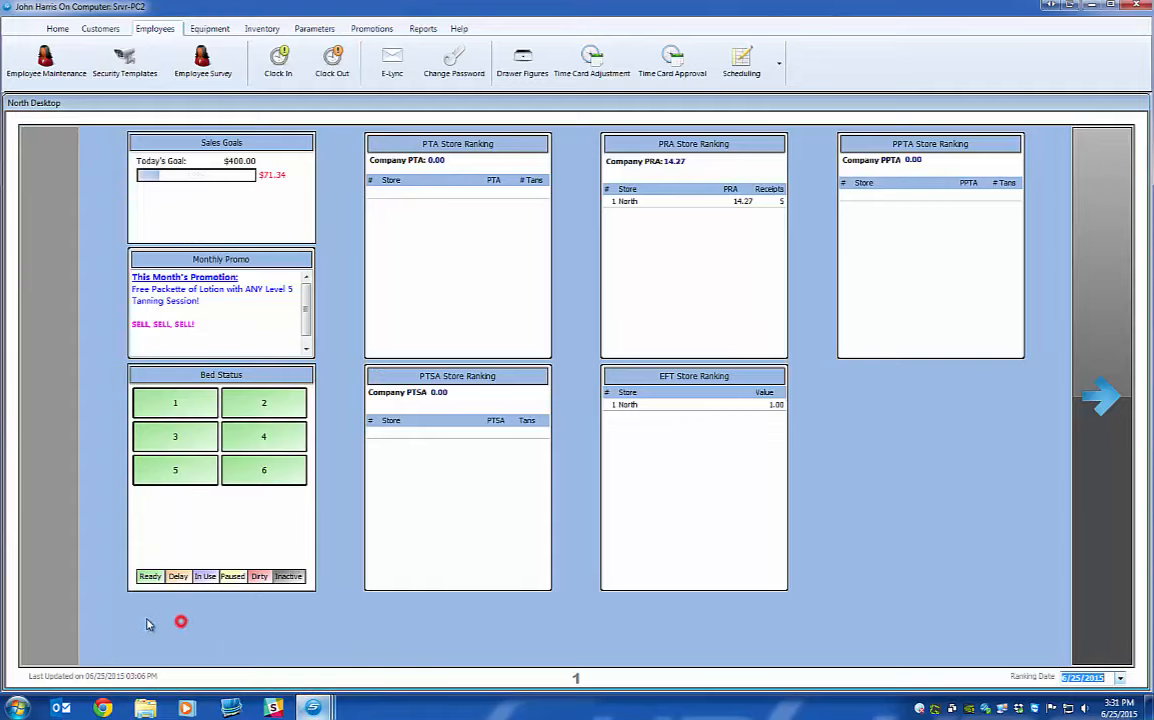
pyautogui.click(748, 57)
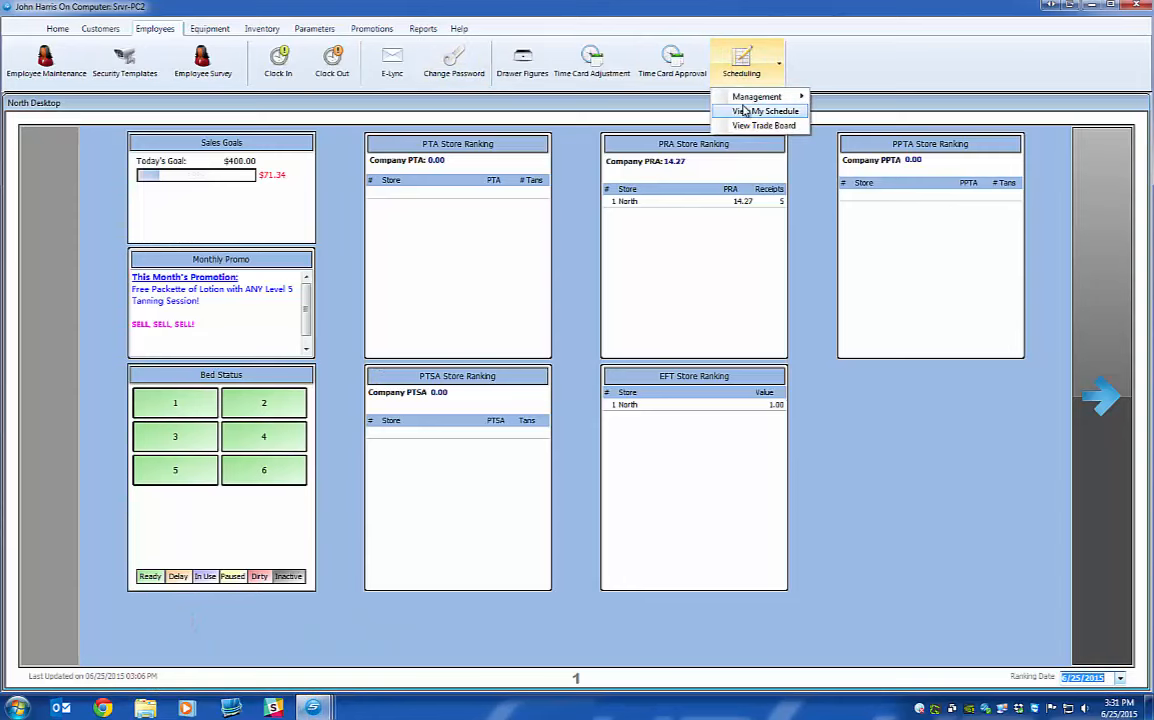
pyautogui.moveTo(740, 96)
pyautogui.click(852, 97)
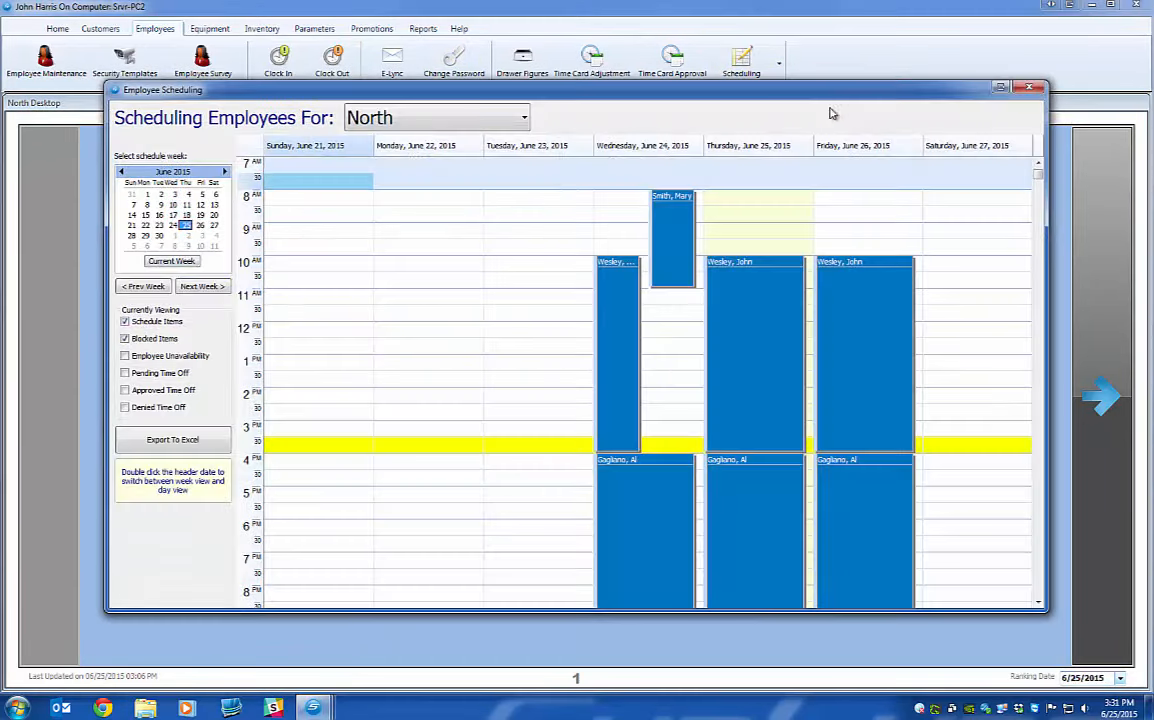
pyautogui.click(201, 286)
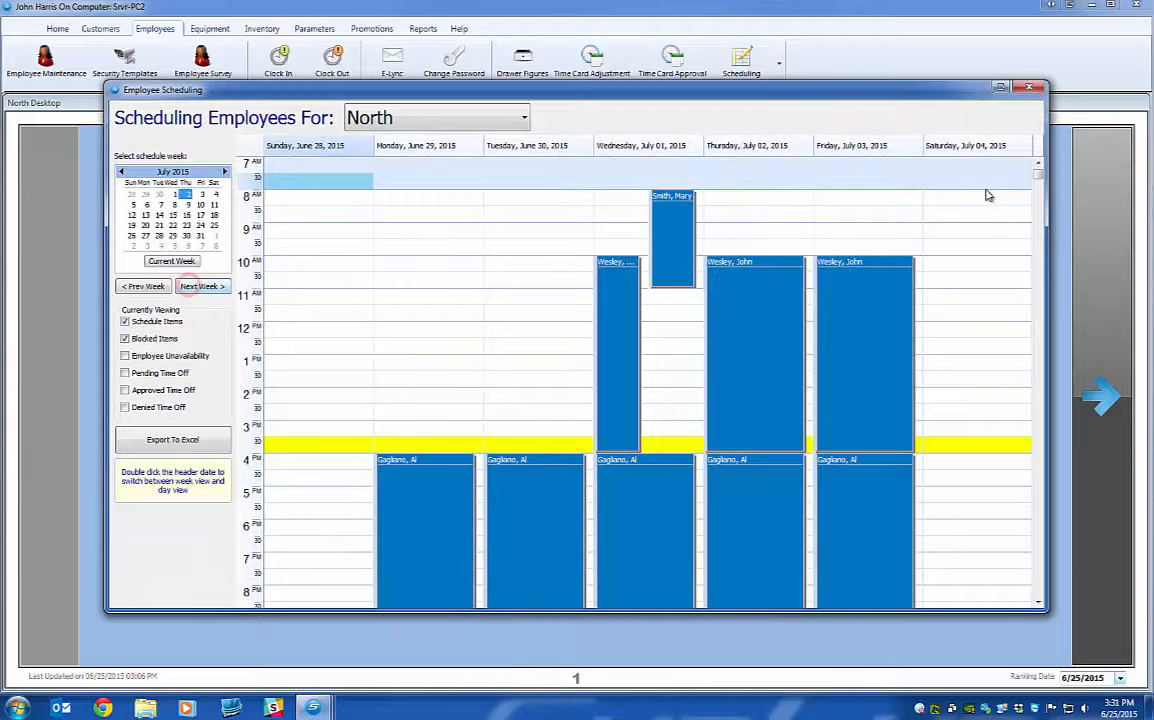
# Try inserting a Saturday 11:30 shift for the employee and review their approved 7/4/2015 time-off.
pyautogui.rightClick(957, 319)
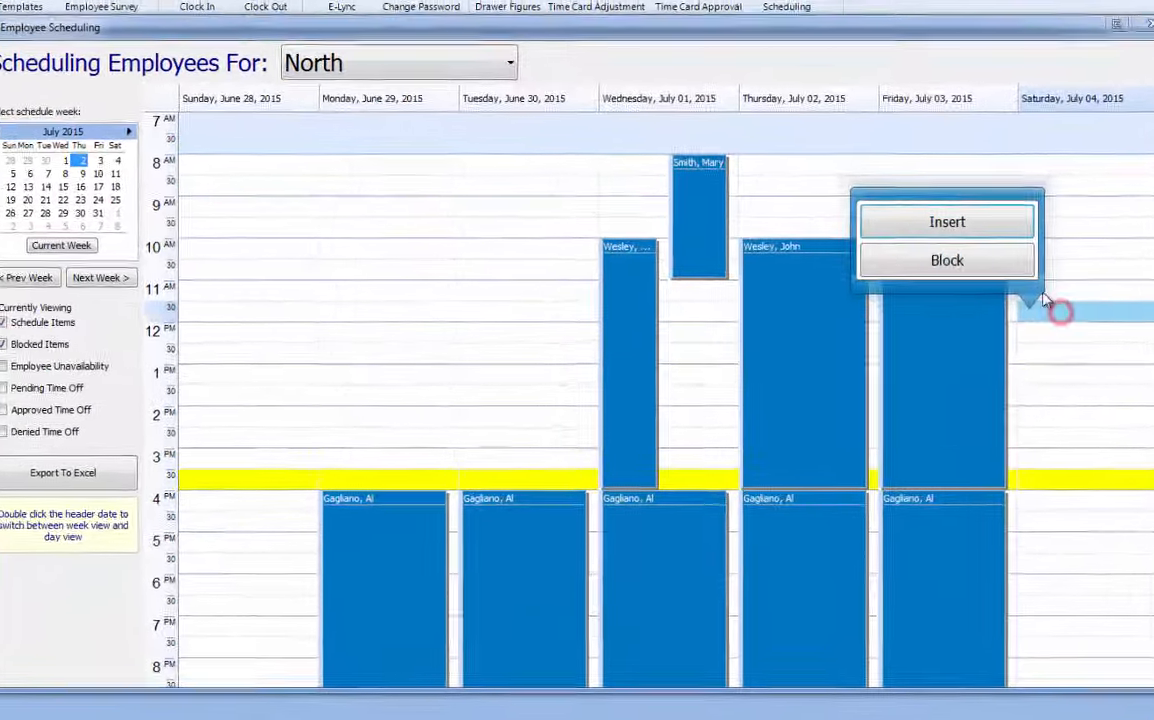
pyautogui.click(868, 248)
pyautogui.click(319, 127)
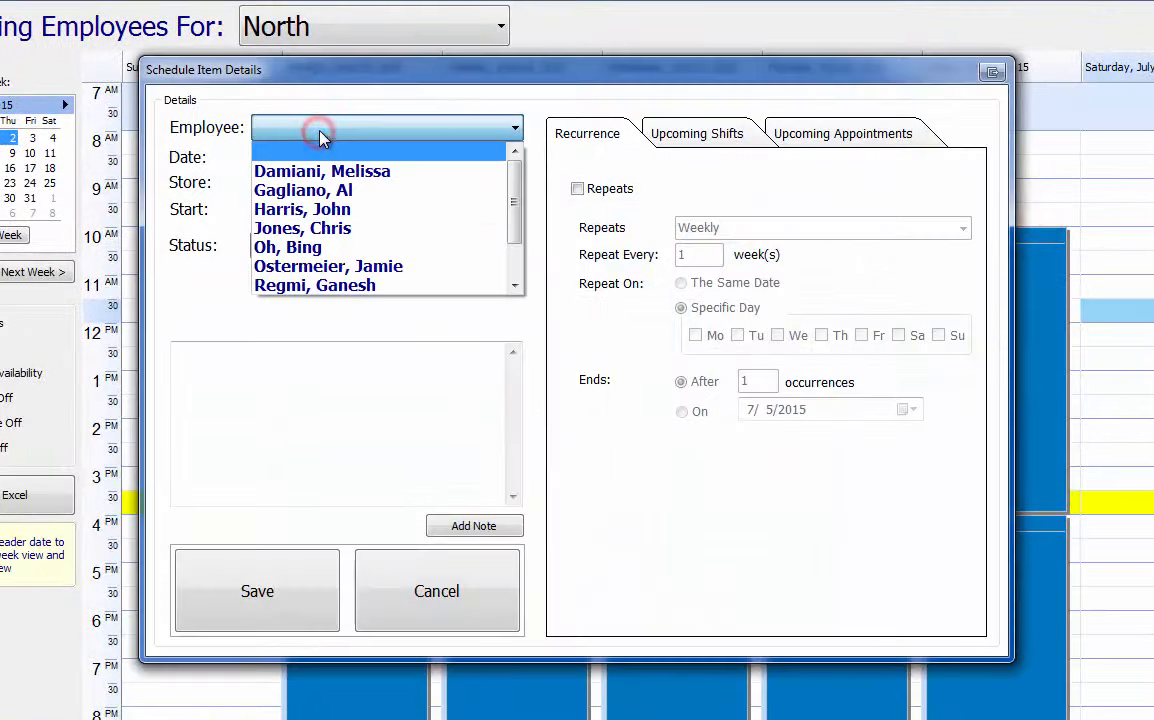
pyautogui.scroll(-1, 320, 200)
pyautogui.click(328, 266)
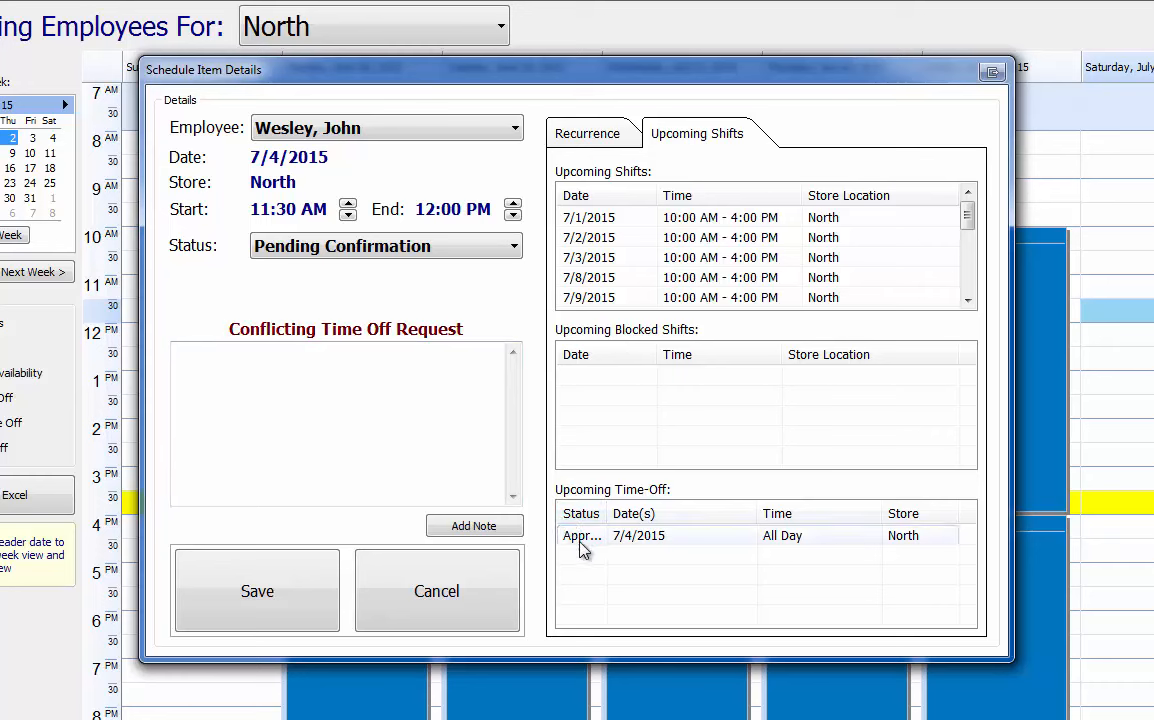
pyautogui.moveTo(605, 510); pyautogui.dragTo(633, 510)
pyautogui.click(620, 535)
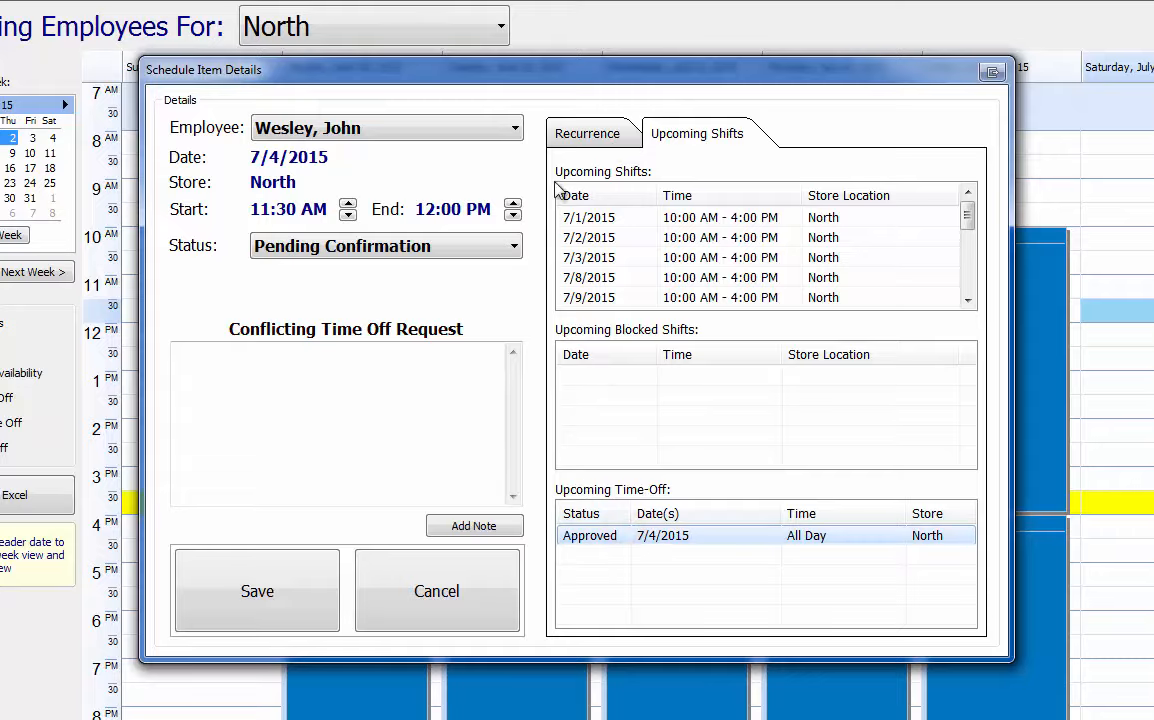
# Cancel the new Saturday shift and close the Employee Scheduling window.
pyautogui.click(421, 135)
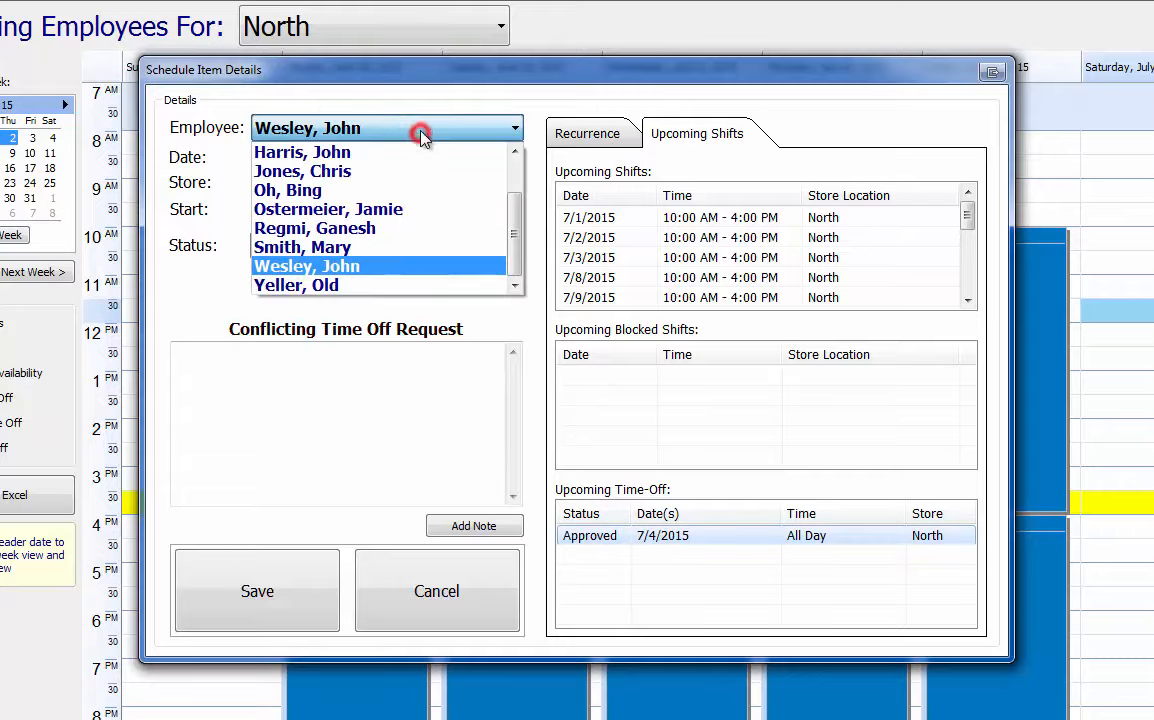
pyautogui.click(421, 135)
pyautogui.click(440, 600)
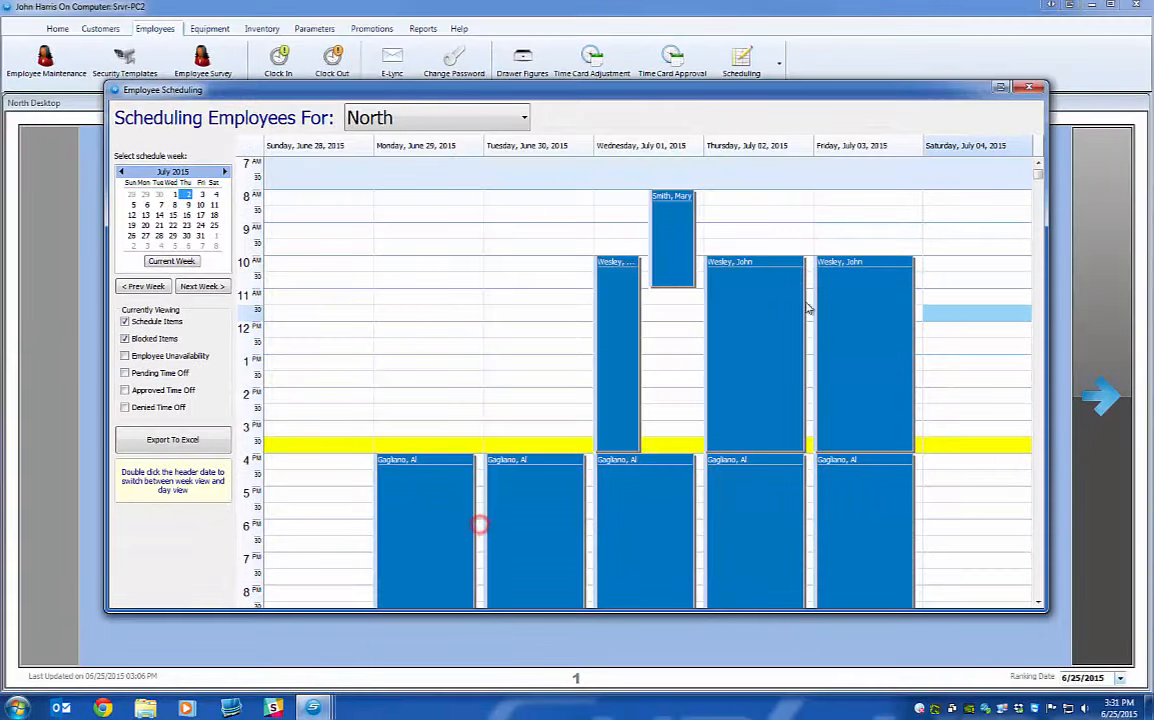
pyautogui.click(1028, 89)
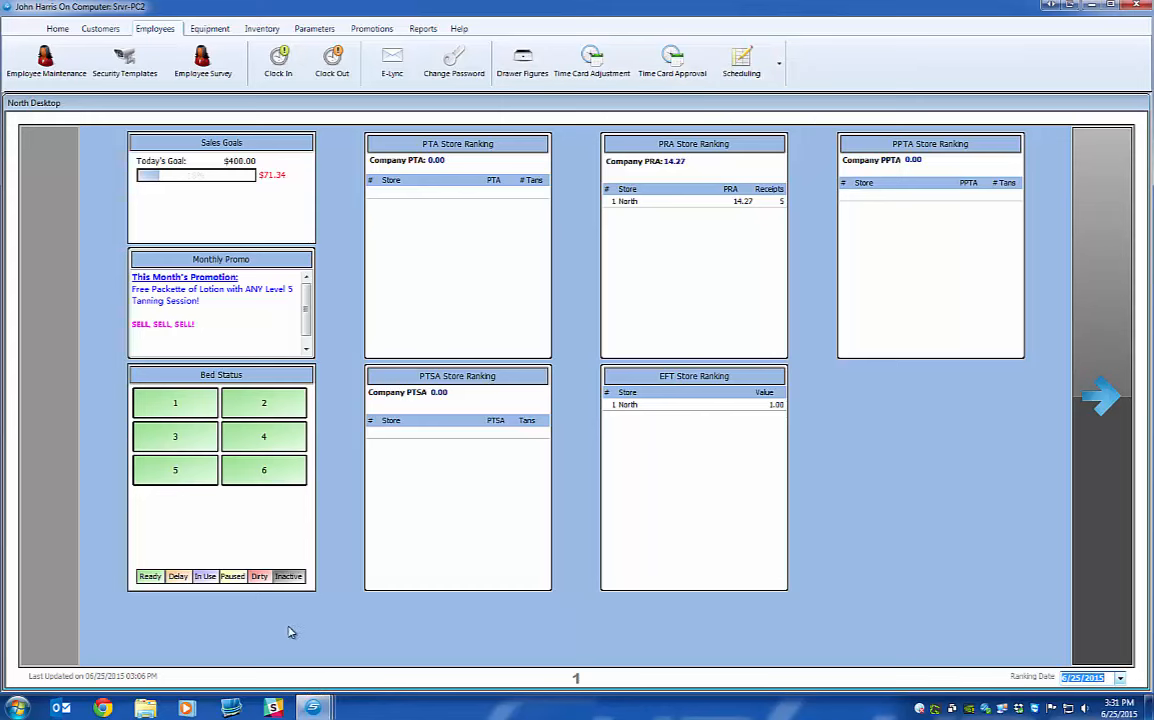
# Bring the management North Desktop window forward and open the Scheduling Management menu.
pyautogui.click(313, 706)
pyautogui.click(154, 643)
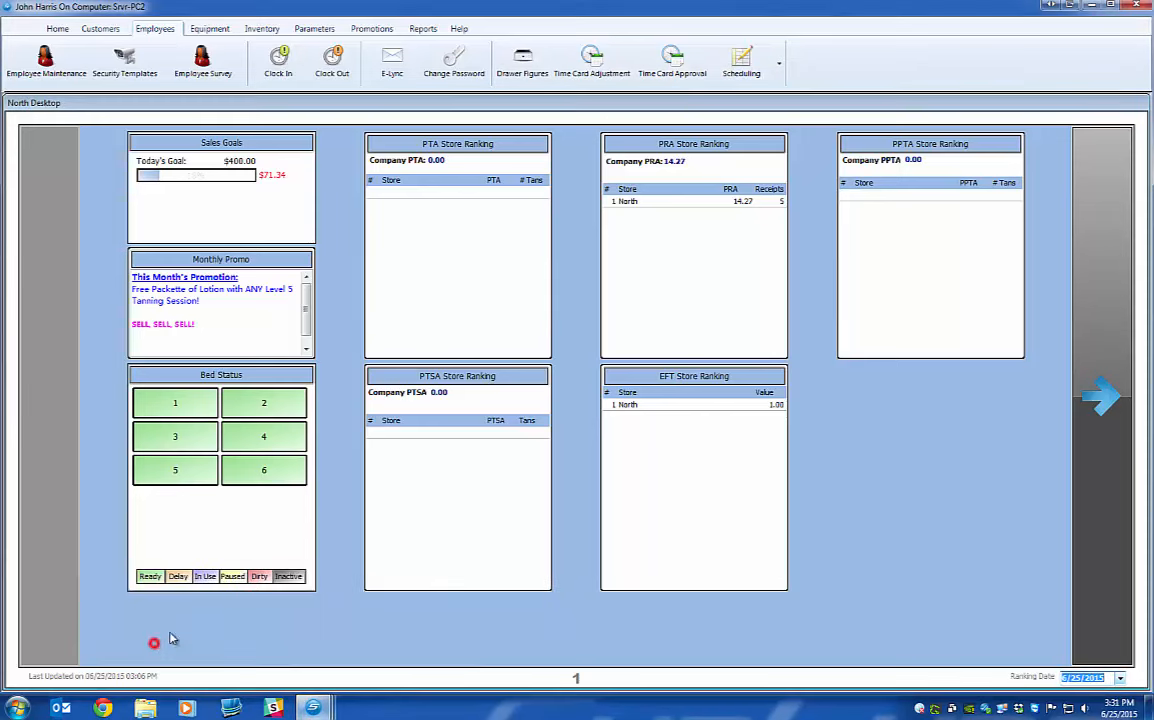
pyautogui.click(743, 62)
pyautogui.click(758, 97)
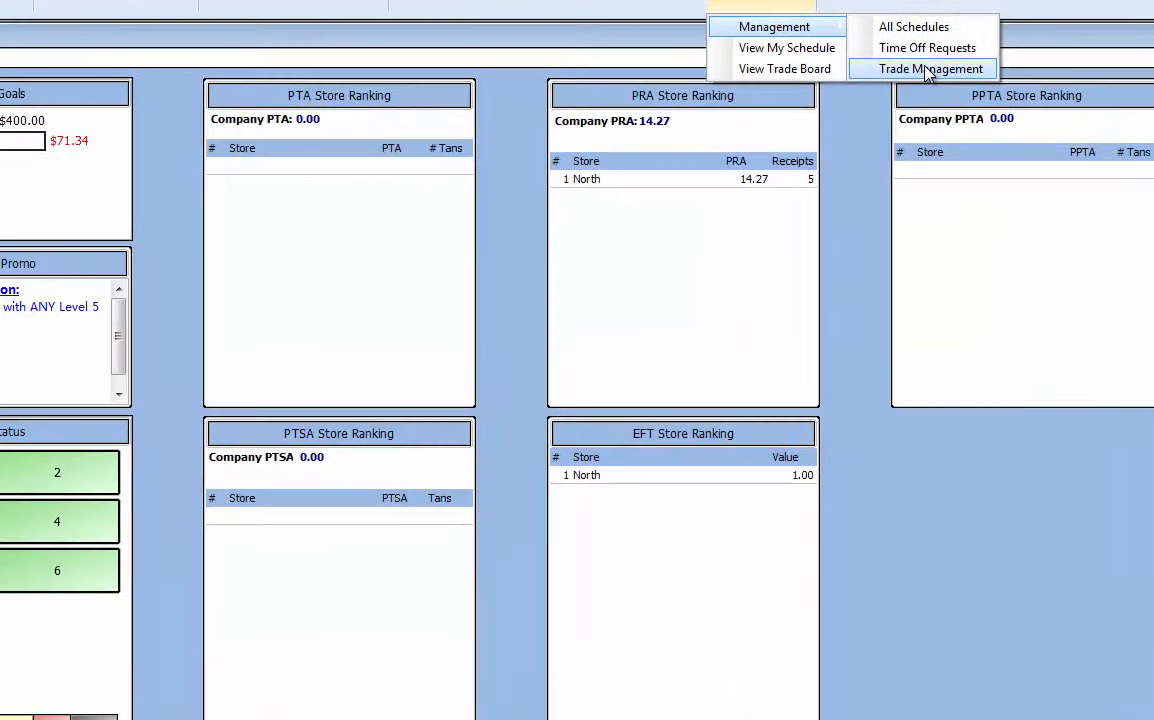
# Open Trade Management to see the 7/2/2015 and 7/3/2015 North shifts offered for trade.
pyautogui.click(928, 70)
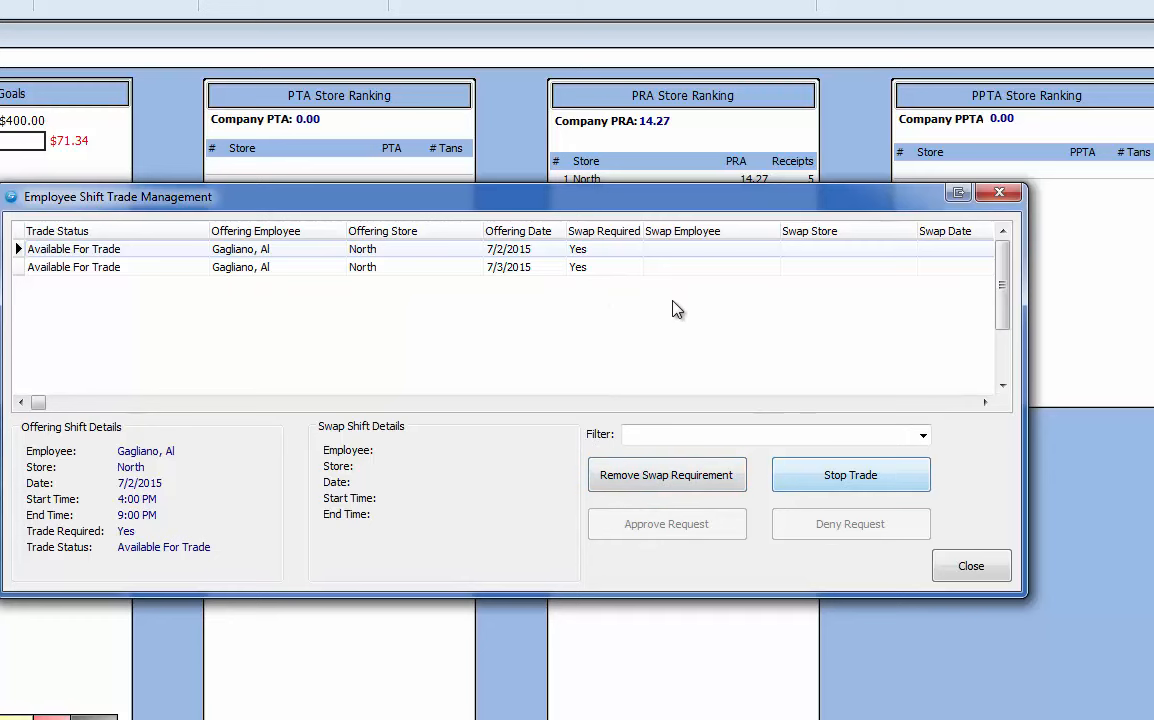
# Stop the 7/2/2015 and 7/3/2015 shift trades, confirming each removal from the board.
pyautogui.click(826, 472)
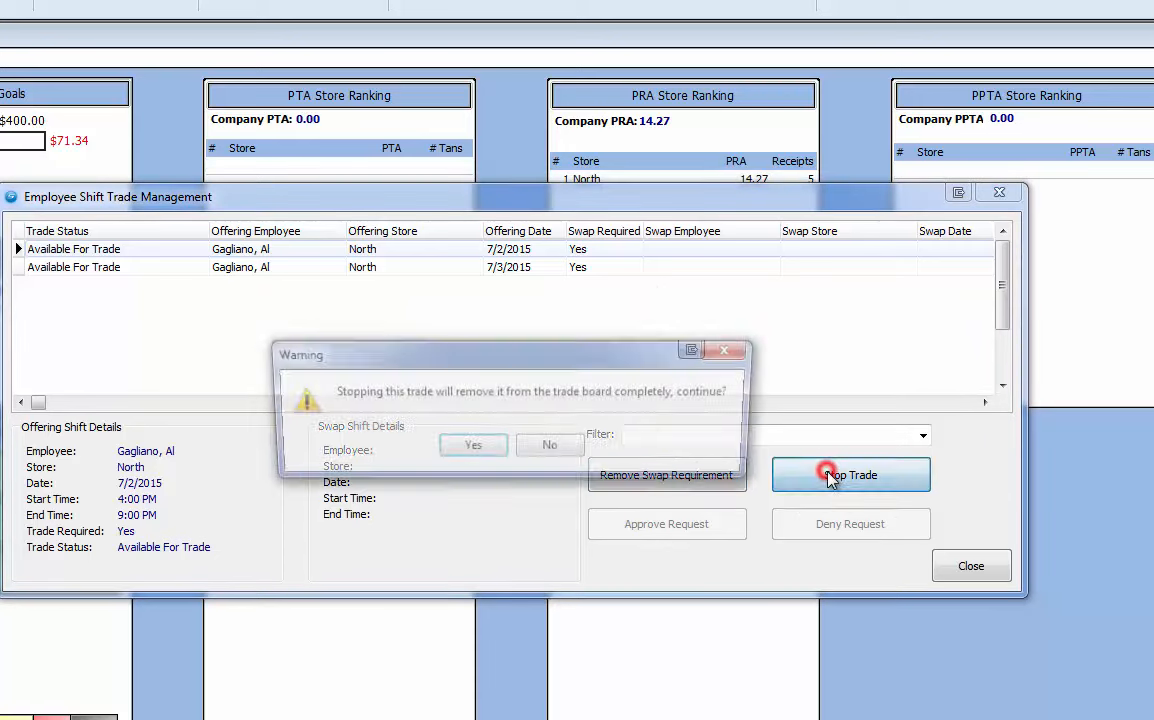
pyautogui.click(474, 449)
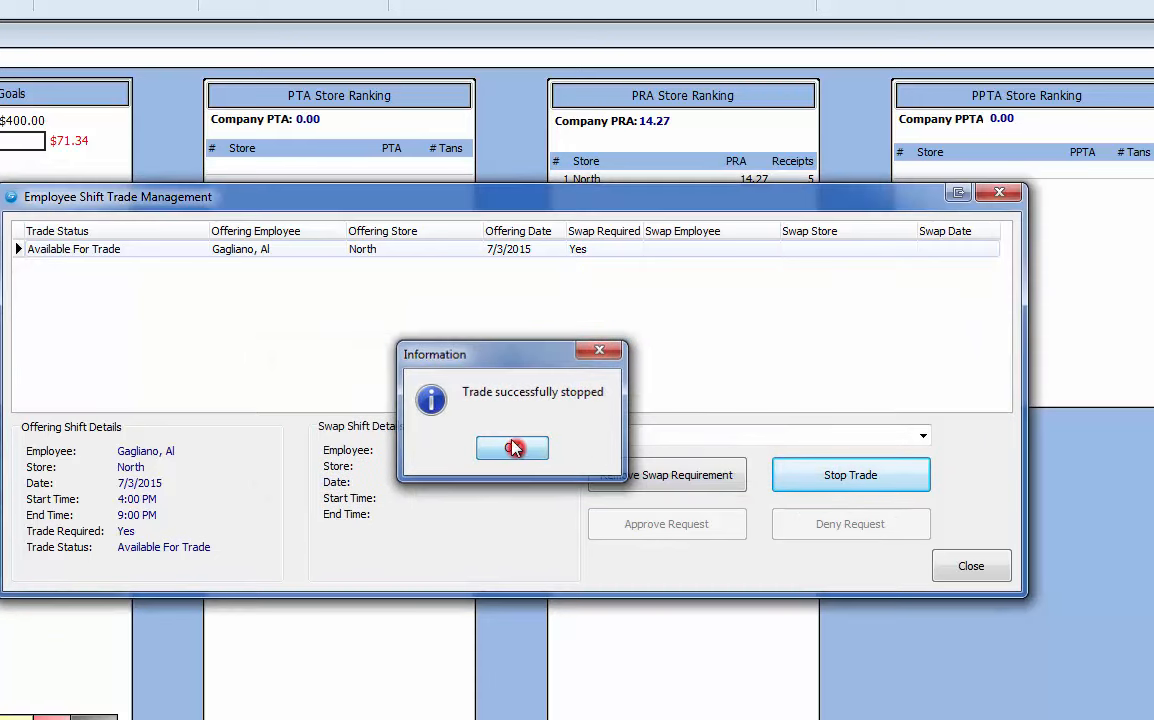
pyautogui.click(510, 446)
pyautogui.click(846, 475)
pyautogui.click(470, 448)
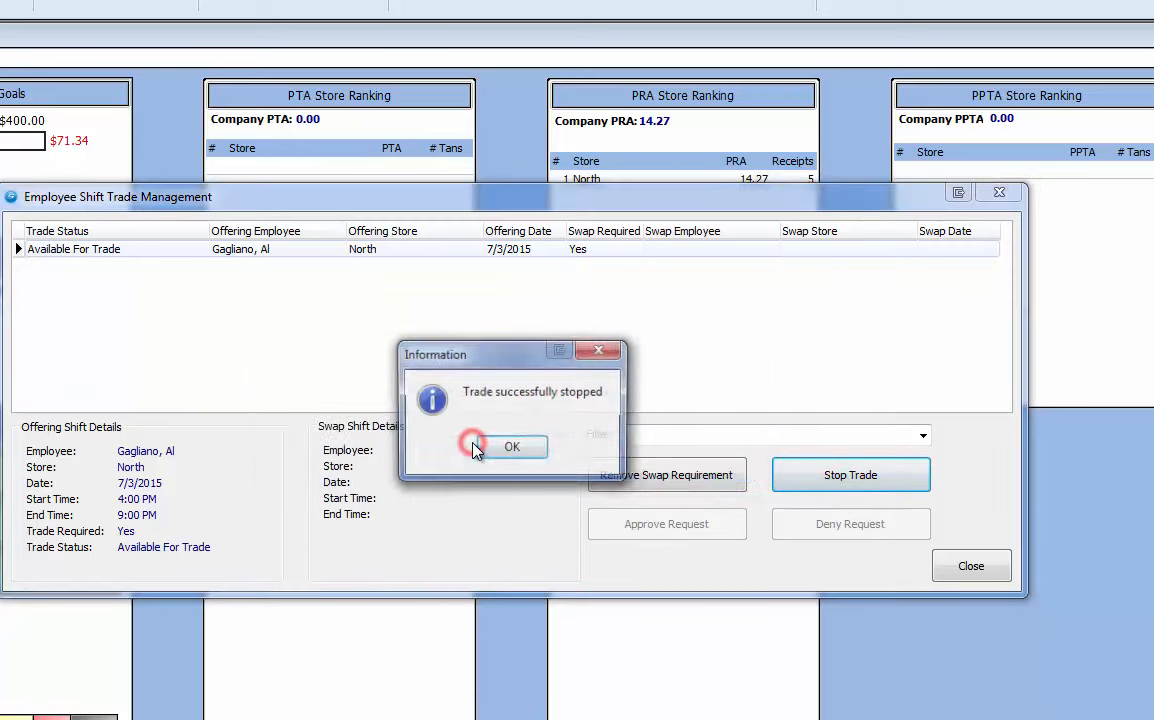
pyautogui.click(506, 449)
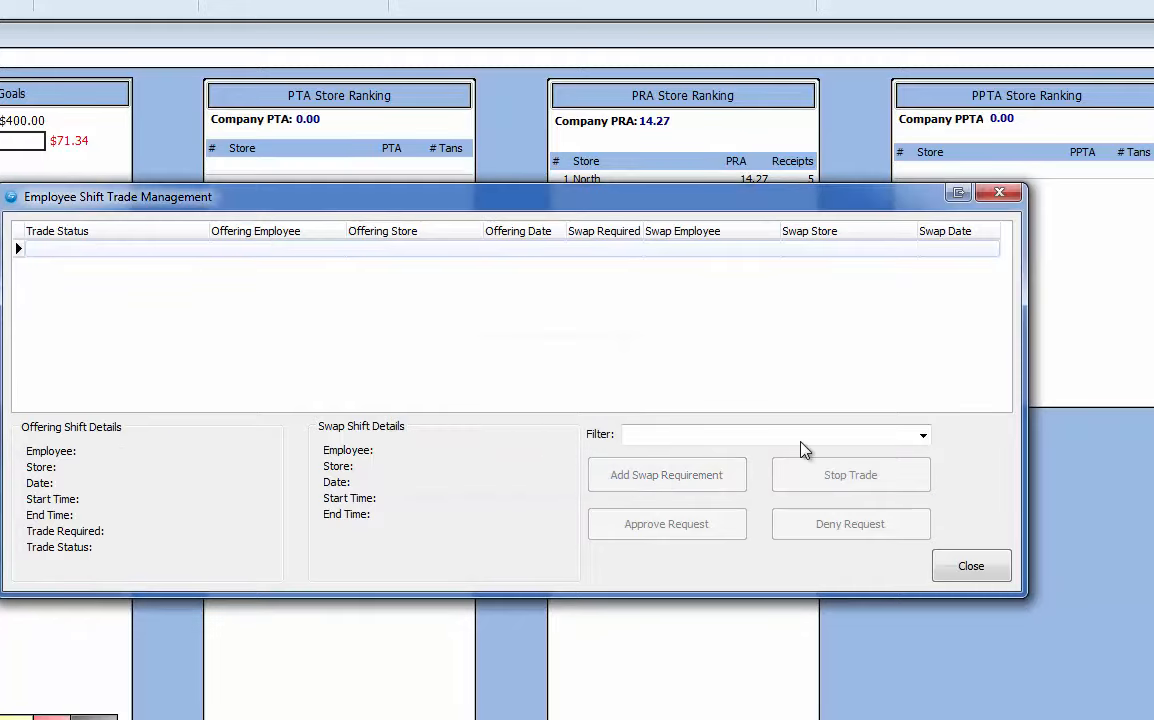
# Check the trade status filter list without choosing one, then close Trade Management.
pyautogui.click(924, 437)
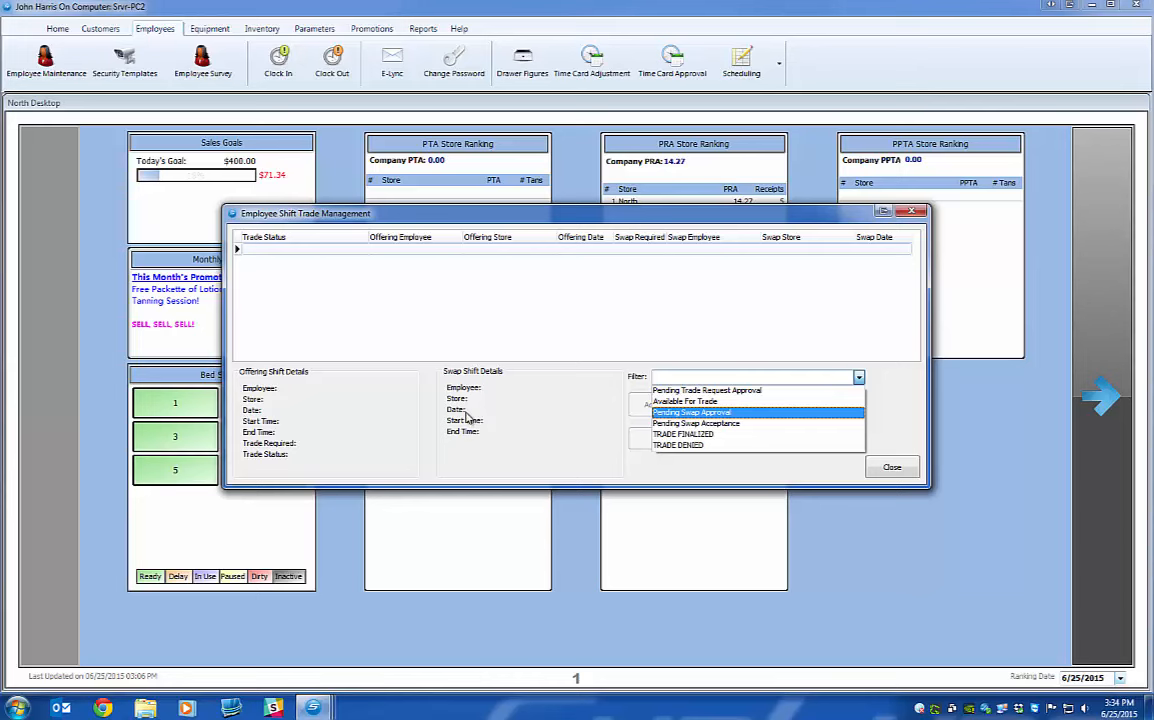
pyautogui.click(901, 374)
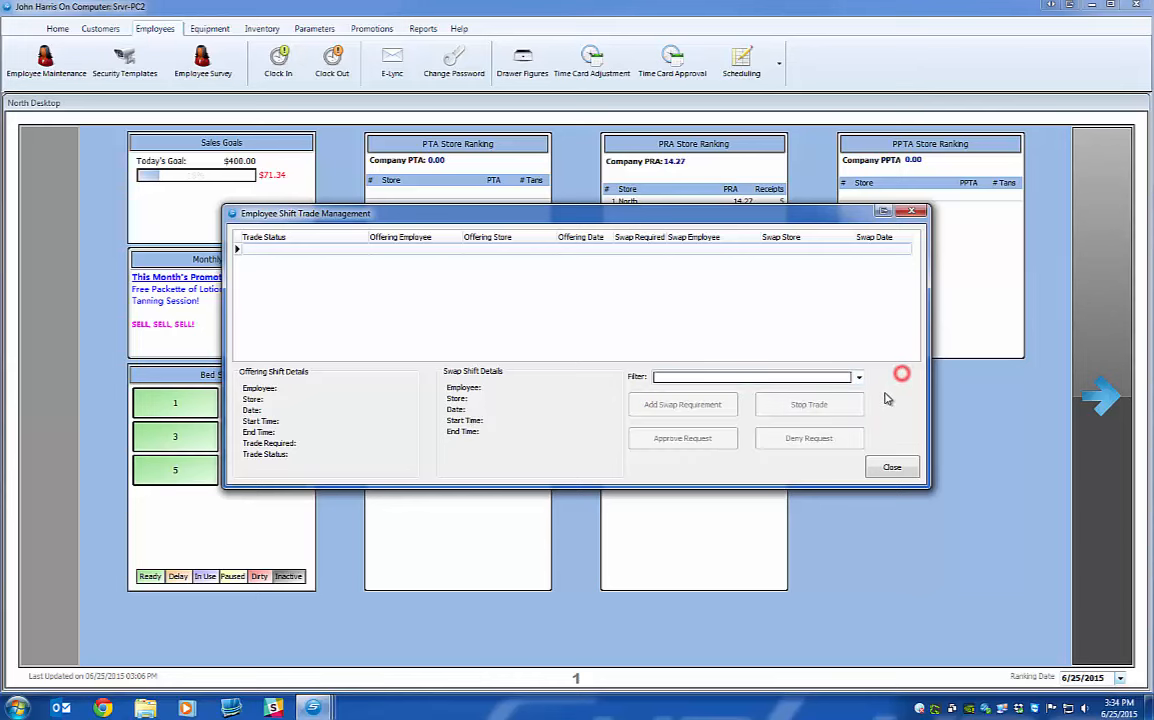
pyautogui.click(891, 467)
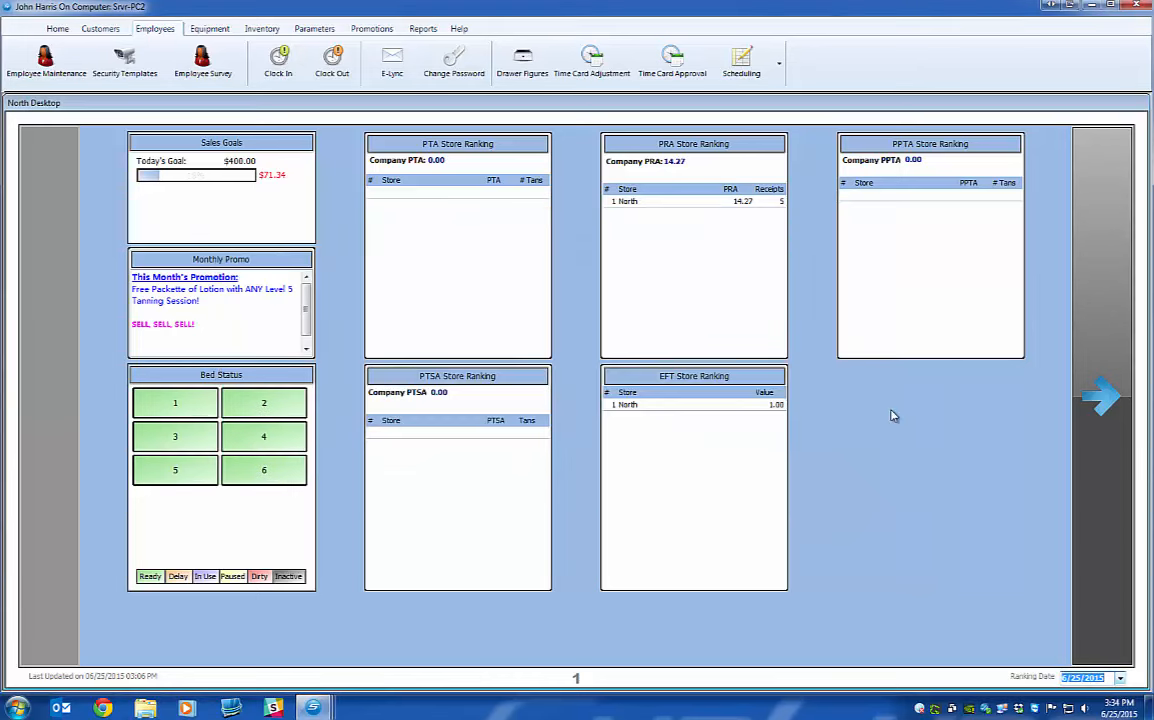
# Leave the scheduling menu unused and bring the POS window to the front.
pyautogui.click(748, 80)
pyautogui.click(792, 31)
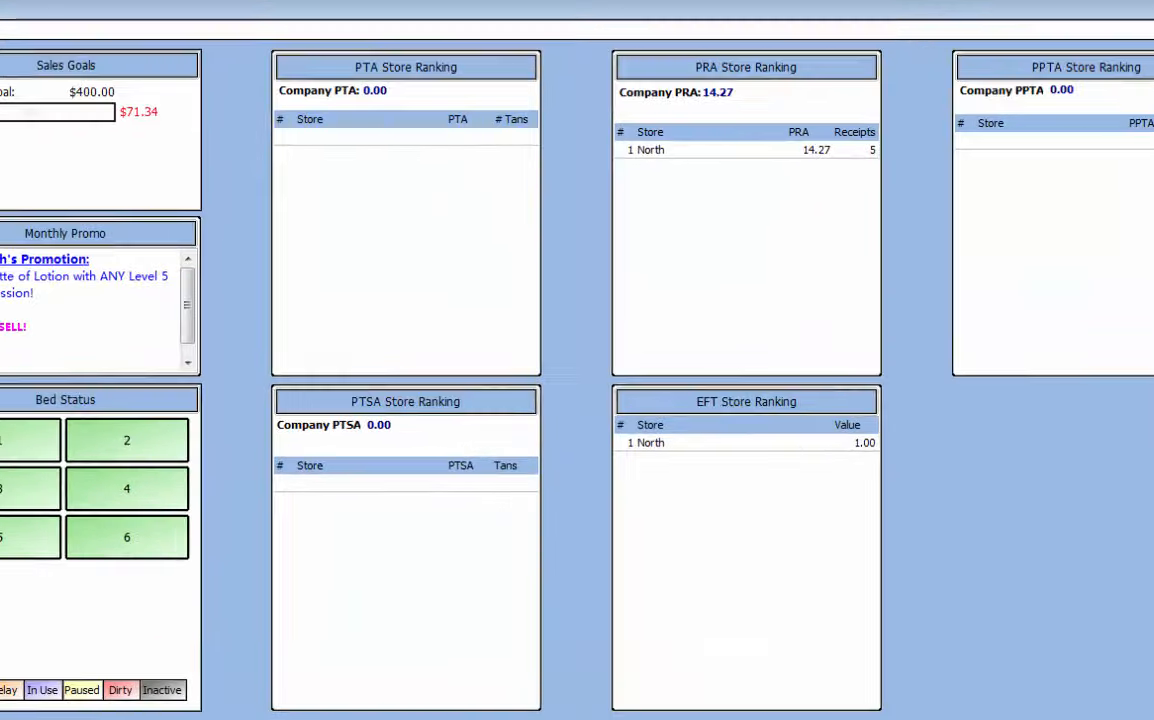
pyautogui.moveTo(313, 708)
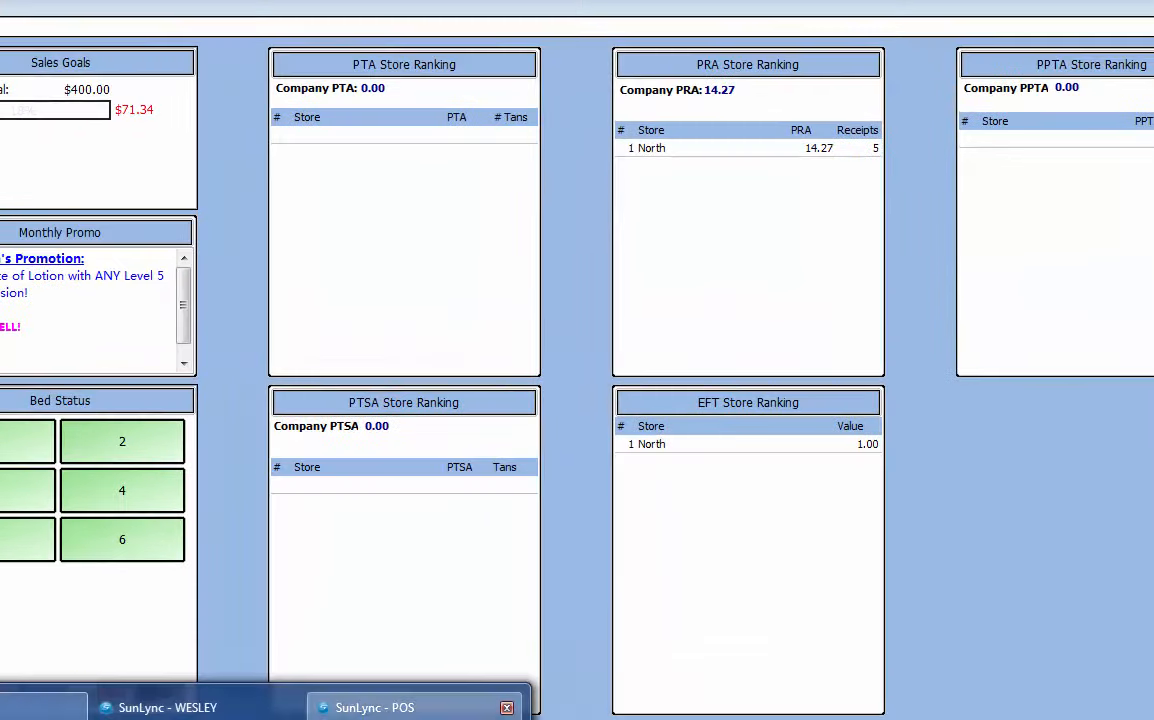
pyautogui.click(414, 710)
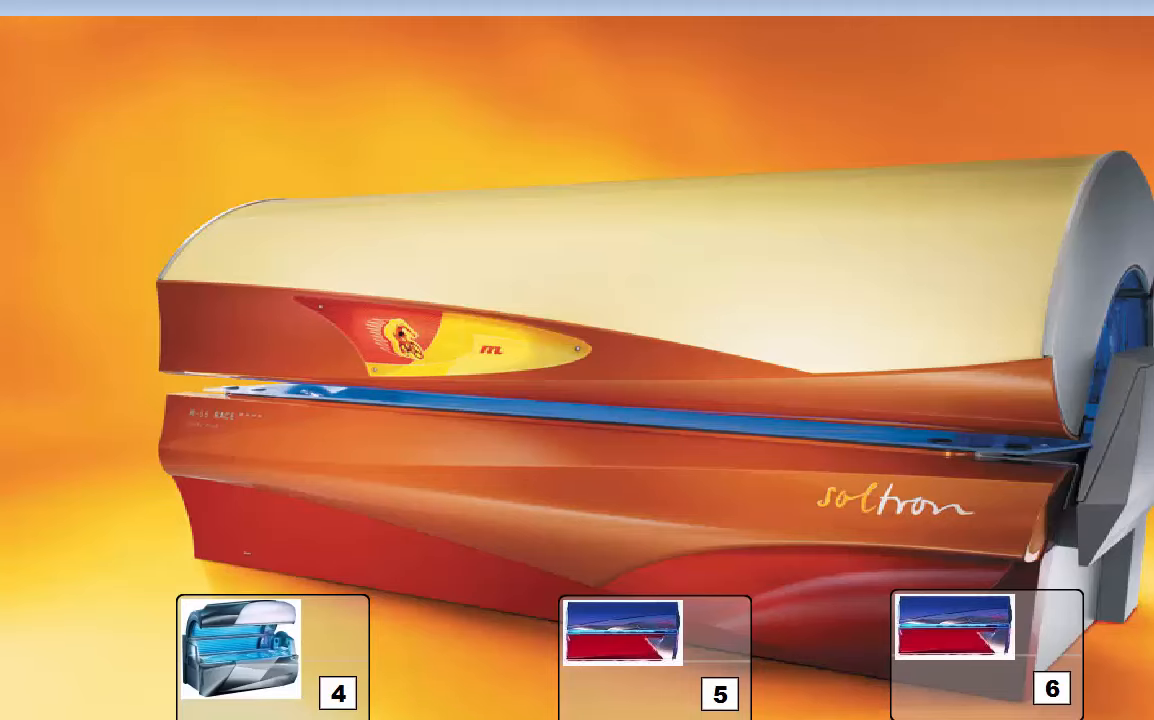
# Cancel the schedule view's Security Check prompt and dismiss the service-not-running warning.
pyautogui.click(122, 1)
pyautogui.click(150, 5)
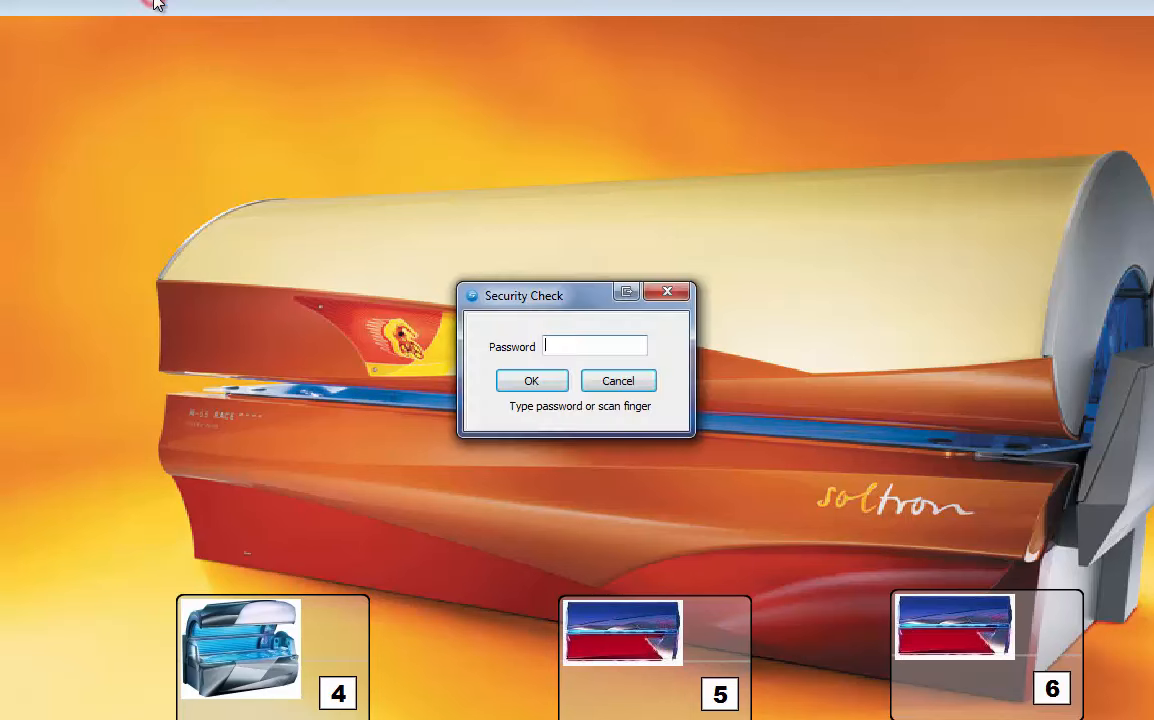
pyautogui.write('•••••••••')
pyautogui.click(608, 384)
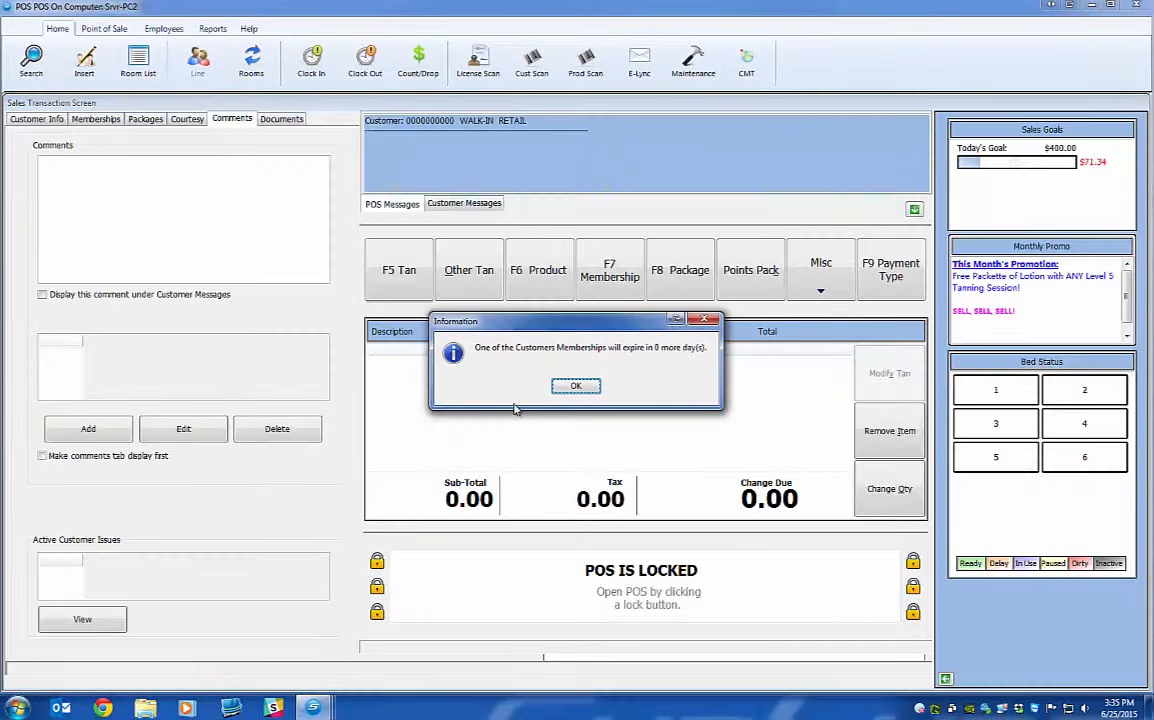
pyautogui.click(566, 385)
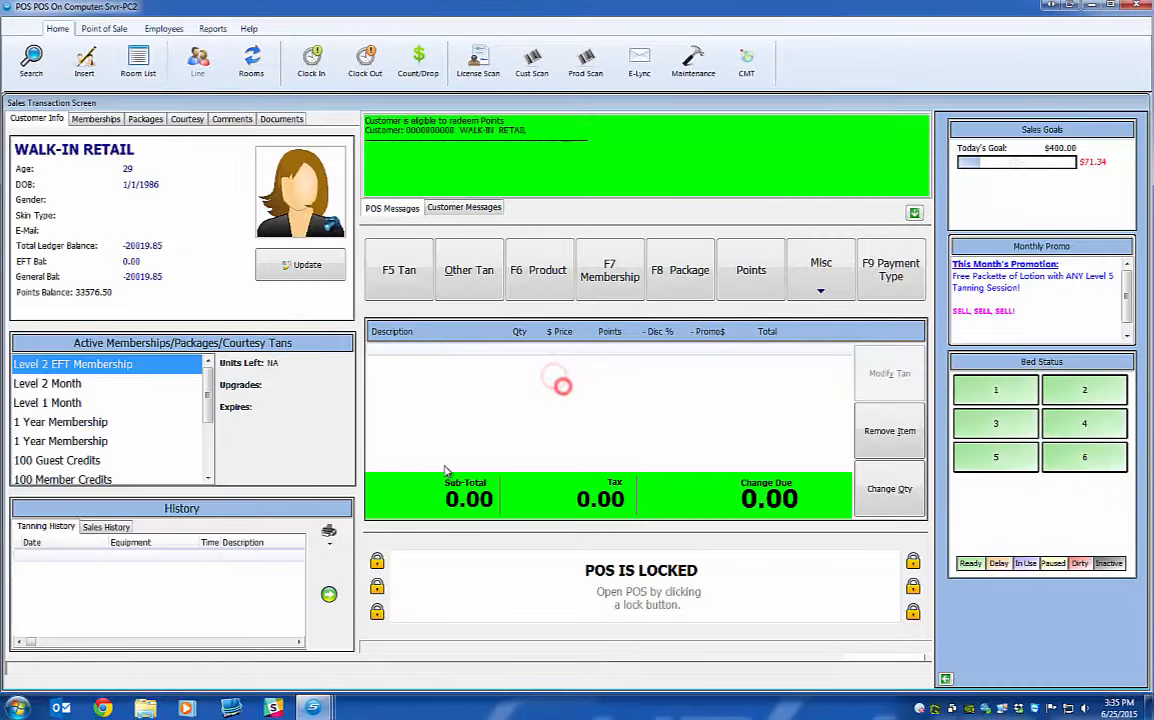
# Unlock the POS by logging in as the second cashier with their password.
pyautogui.press('Down')
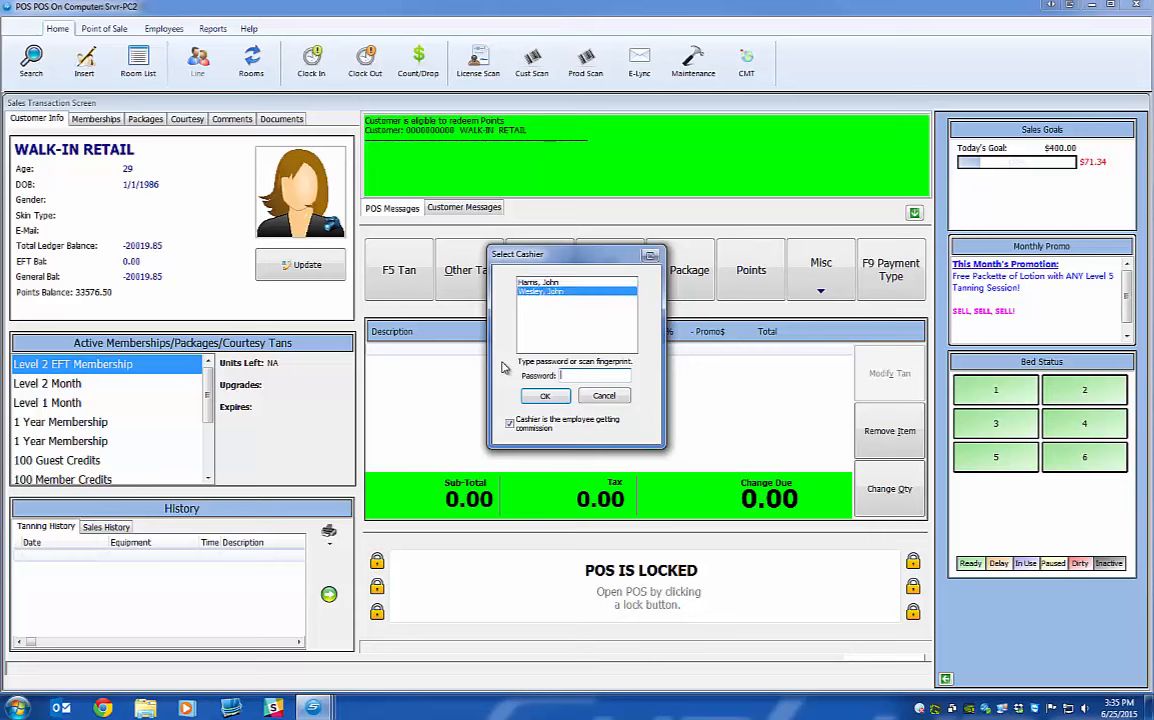
pyautogui.write('••••••')
pyautogui.press('Return')
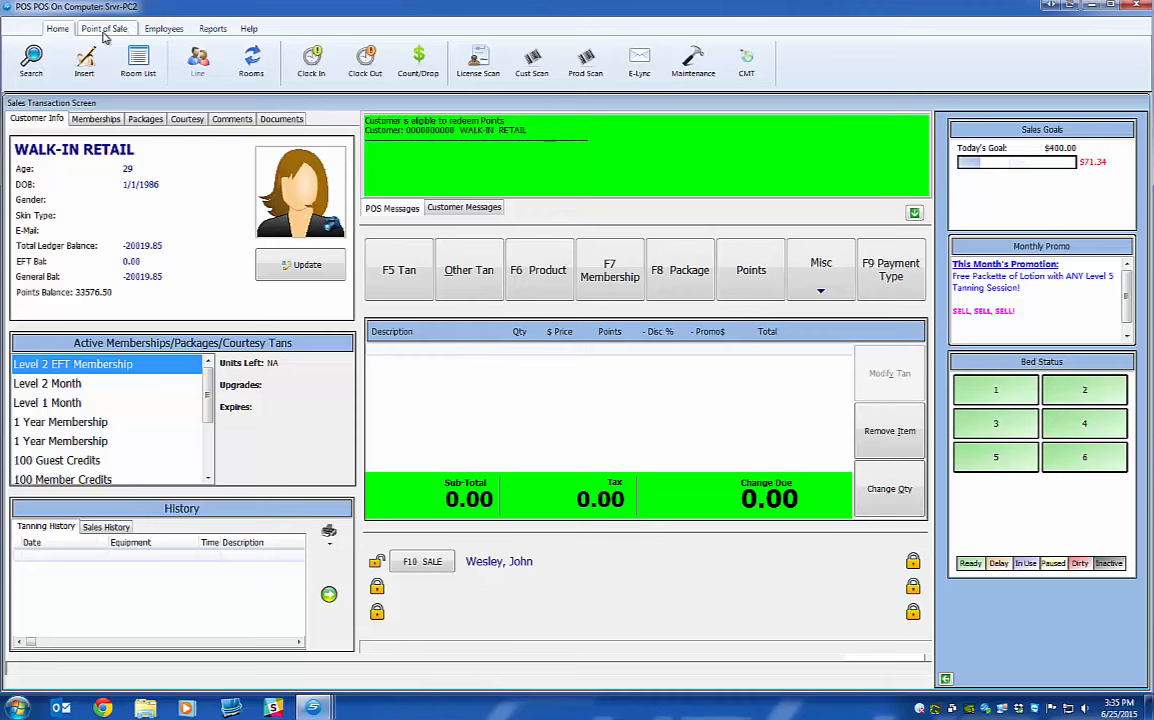
# Open Employees > Scheduling > View My Schedule, entering the employee's password.
pyautogui.click(157, 31)
pyautogui.click(276, 72)
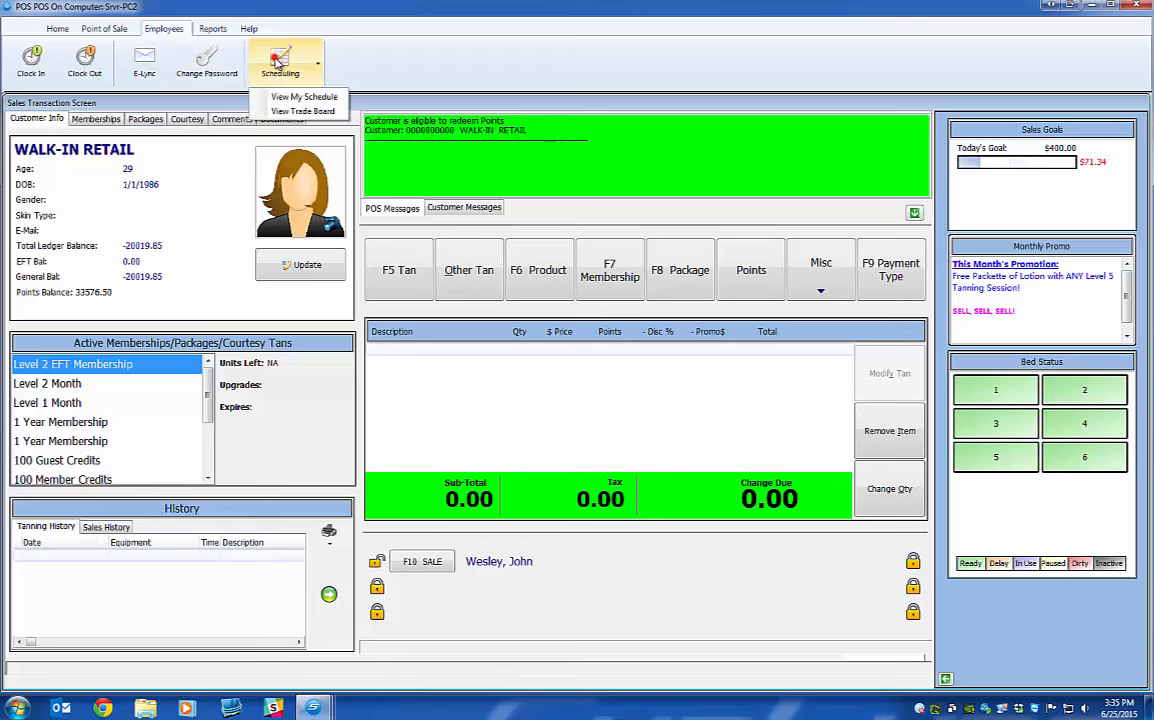
pyautogui.click(285, 97)
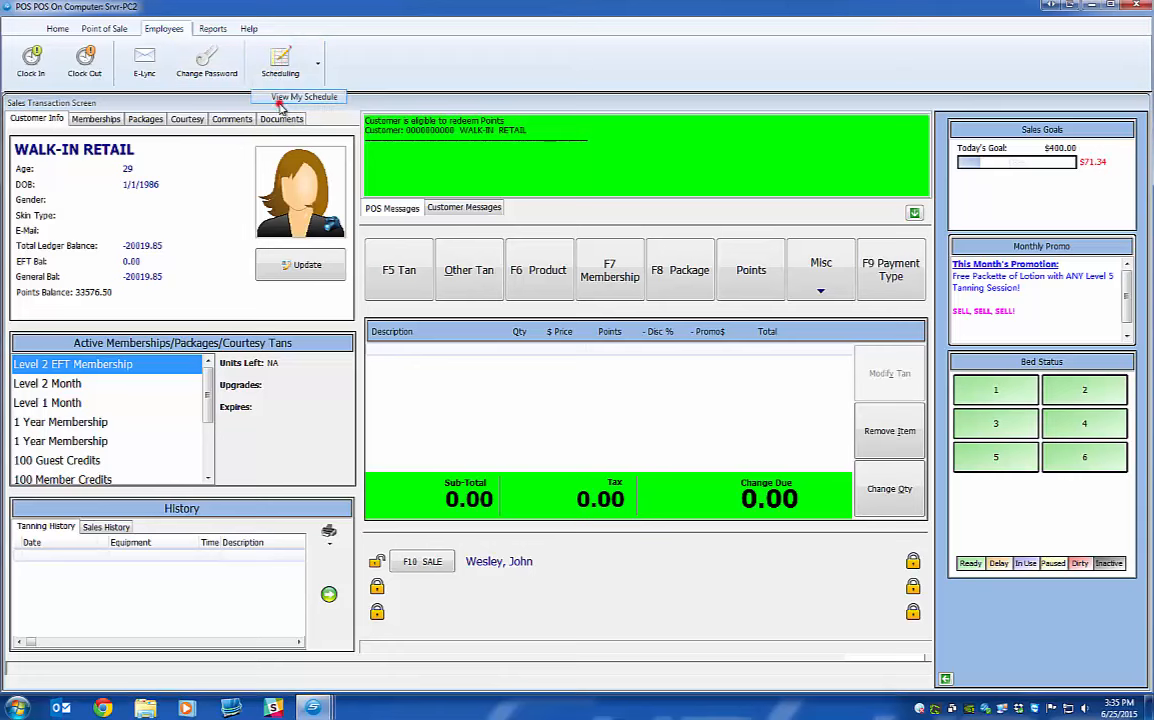
pyautogui.write('*********')
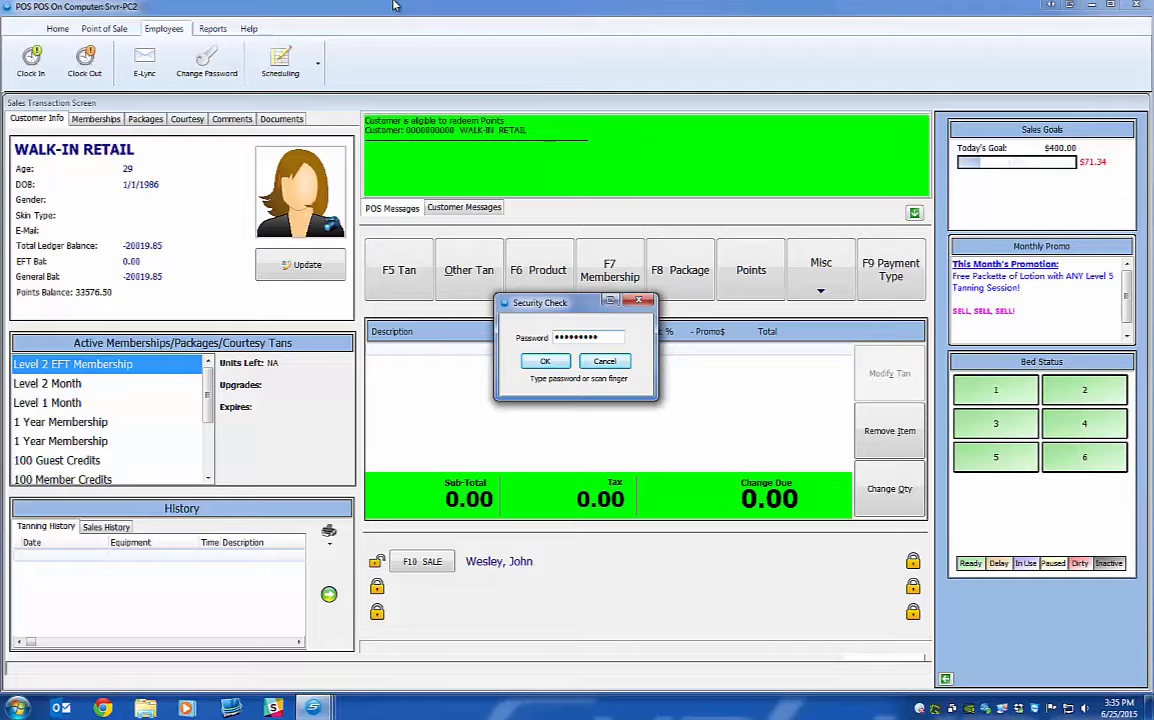
pyautogui.press('Return')
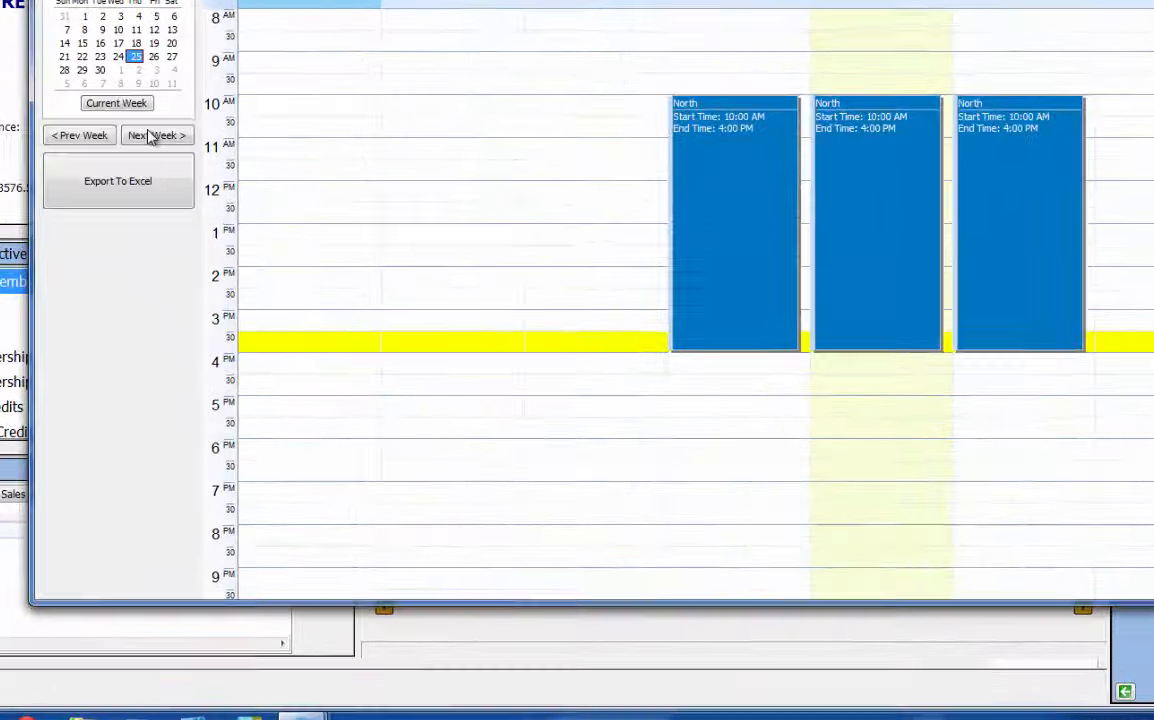
# Page through weeks to the July week with three North shifts and select the Thursday shift.
pyautogui.click(201, 252)
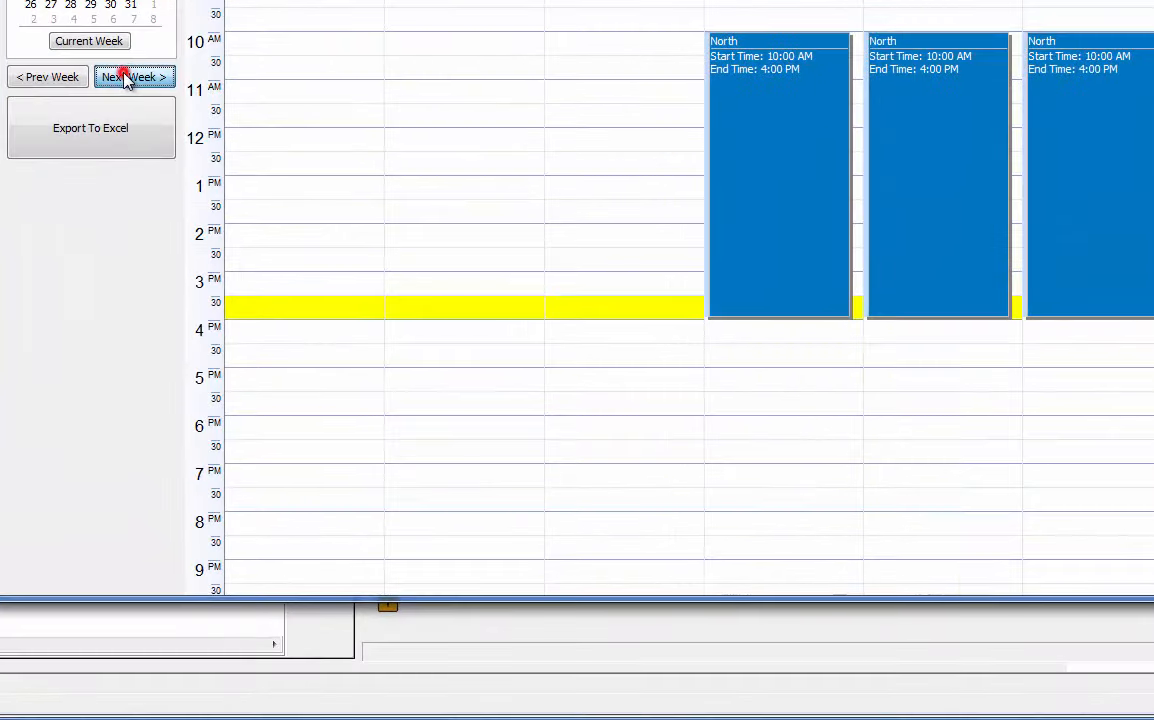
pyautogui.click(36, 80)
pyautogui.click(140, 80)
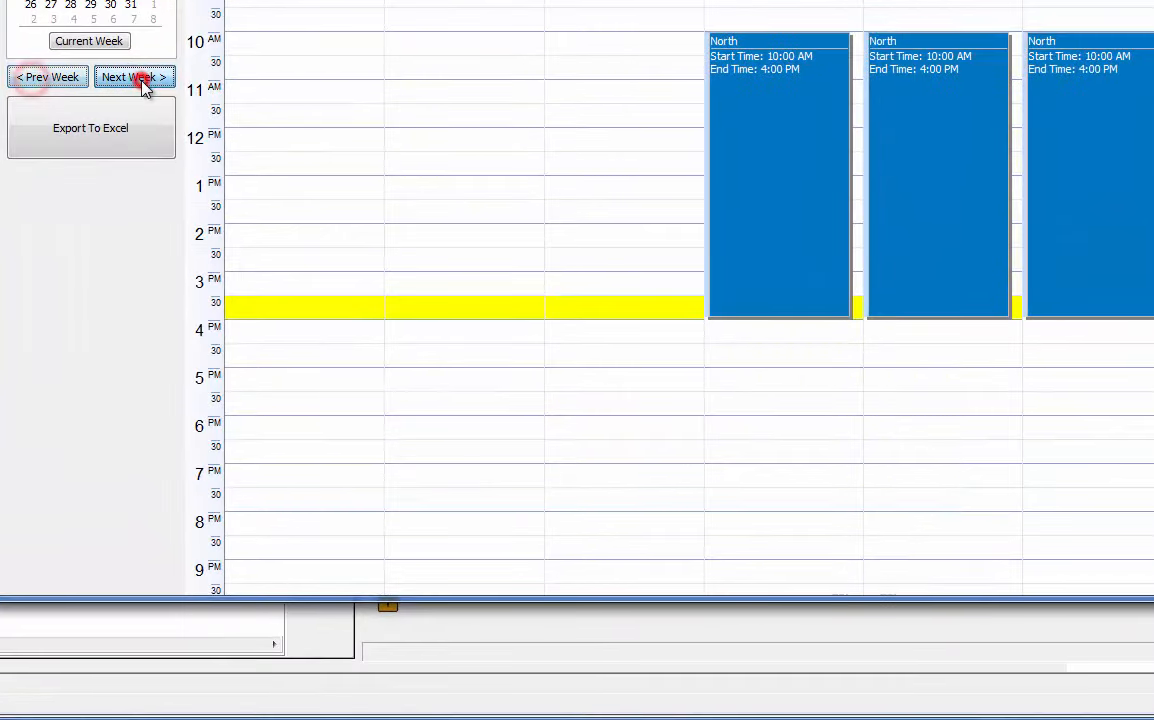
pyautogui.click(70, 78)
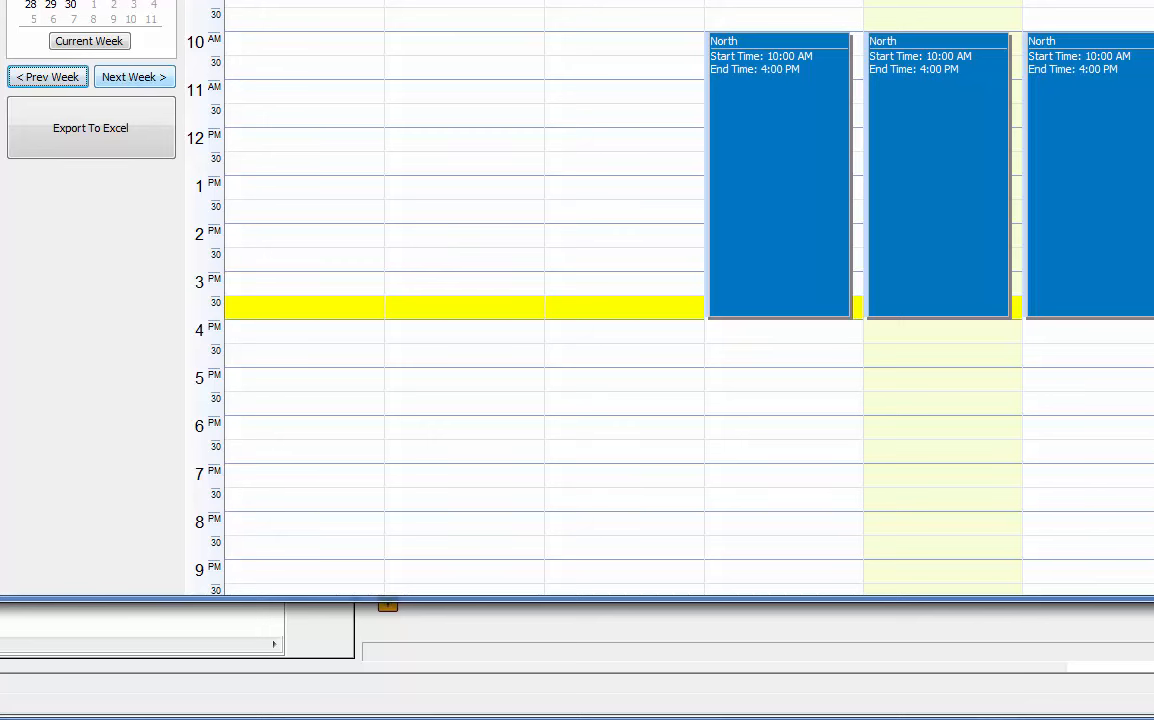
pyautogui.click(134, 88)
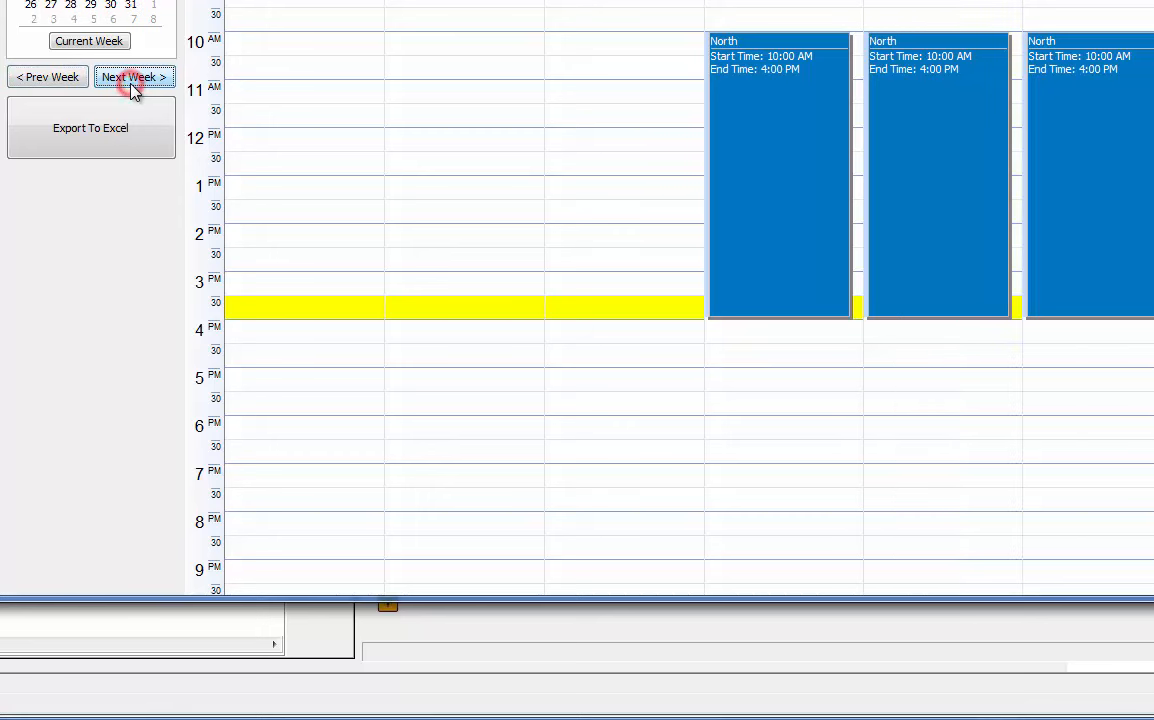
pyautogui.click(134, 88)
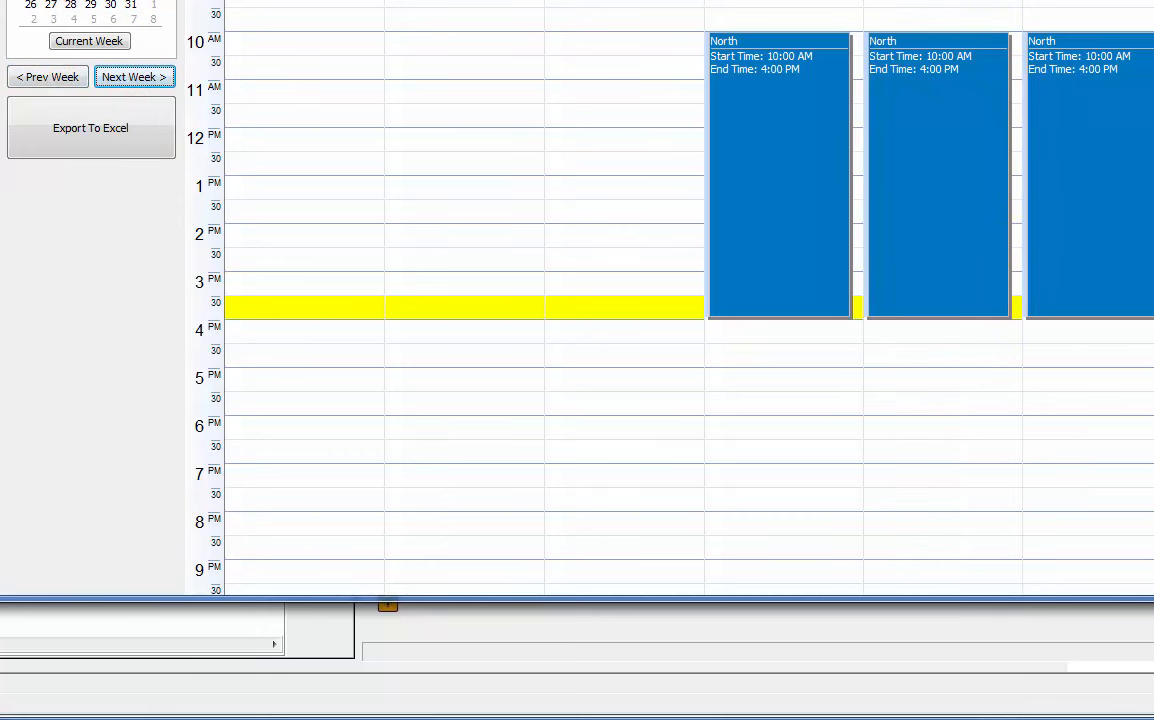
pyautogui.click(66, 77)
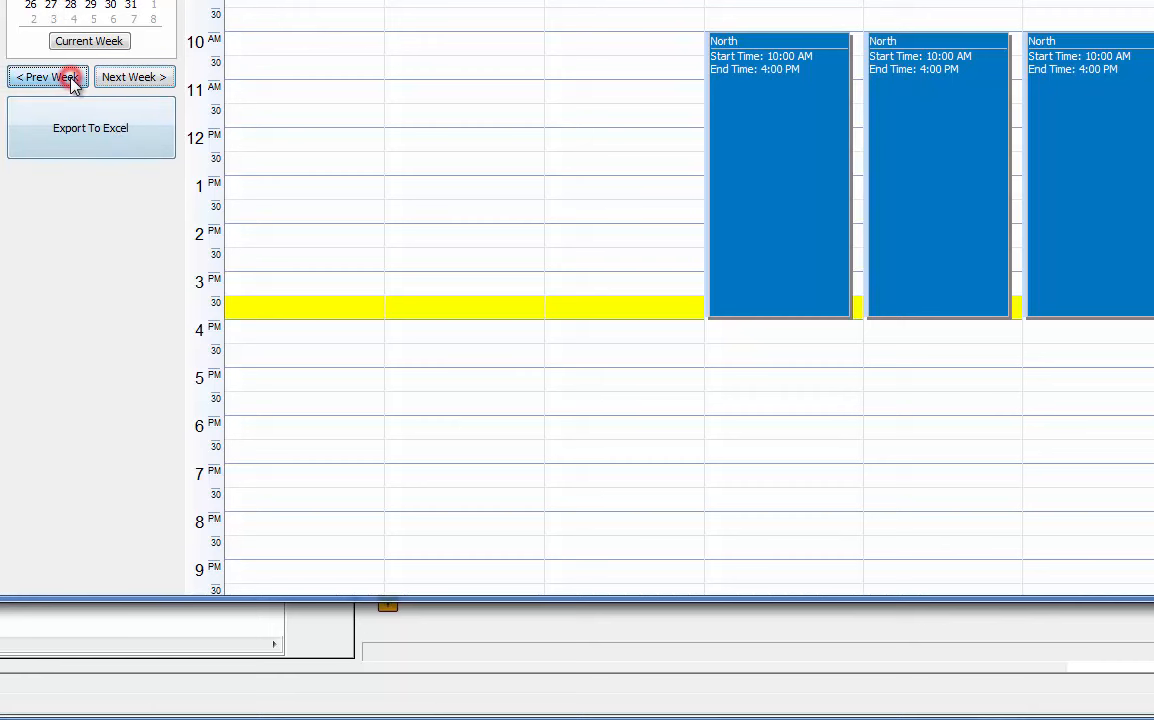
pyautogui.click(160, 79)
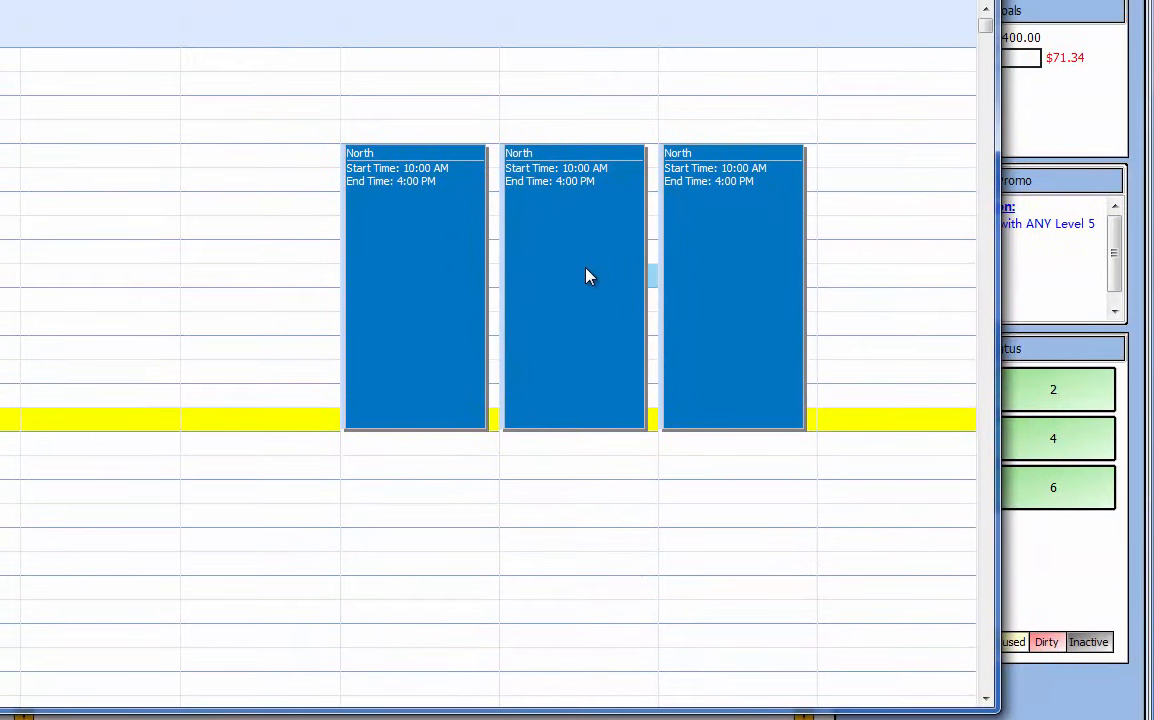
pyautogui.click(944, 166)
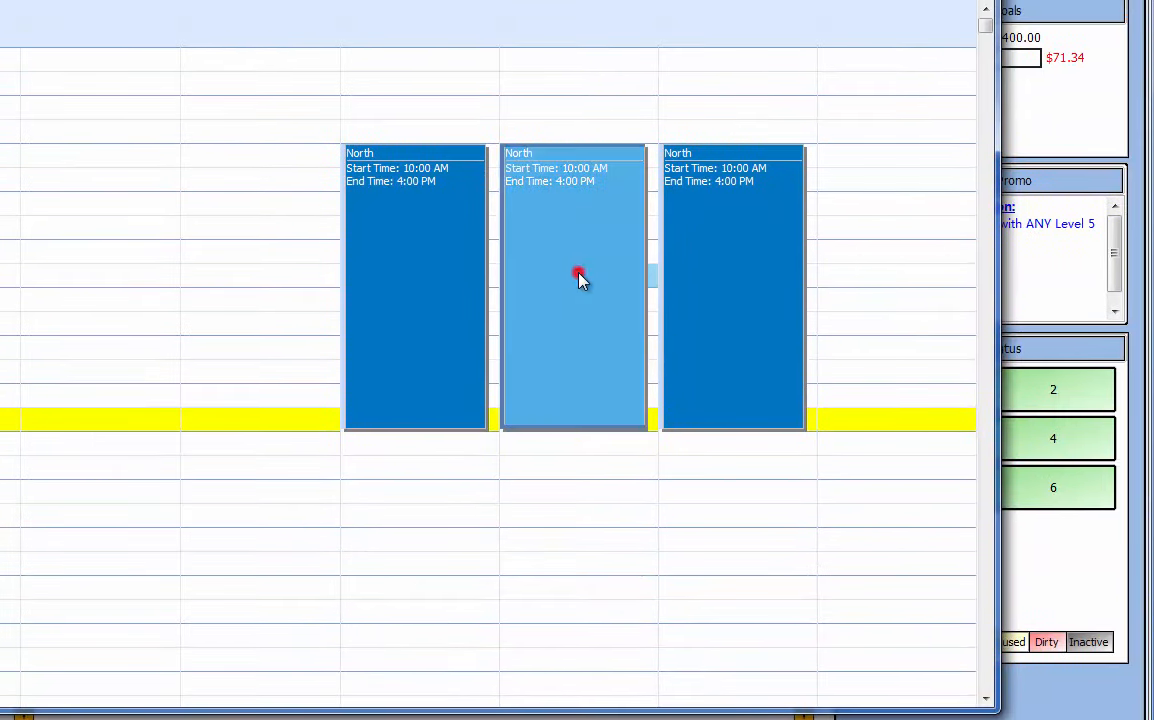
# Offer the Thursday July 16 North shift for trade, no swap required, updating only this occurrence.
pyautogui.click(580, 262)
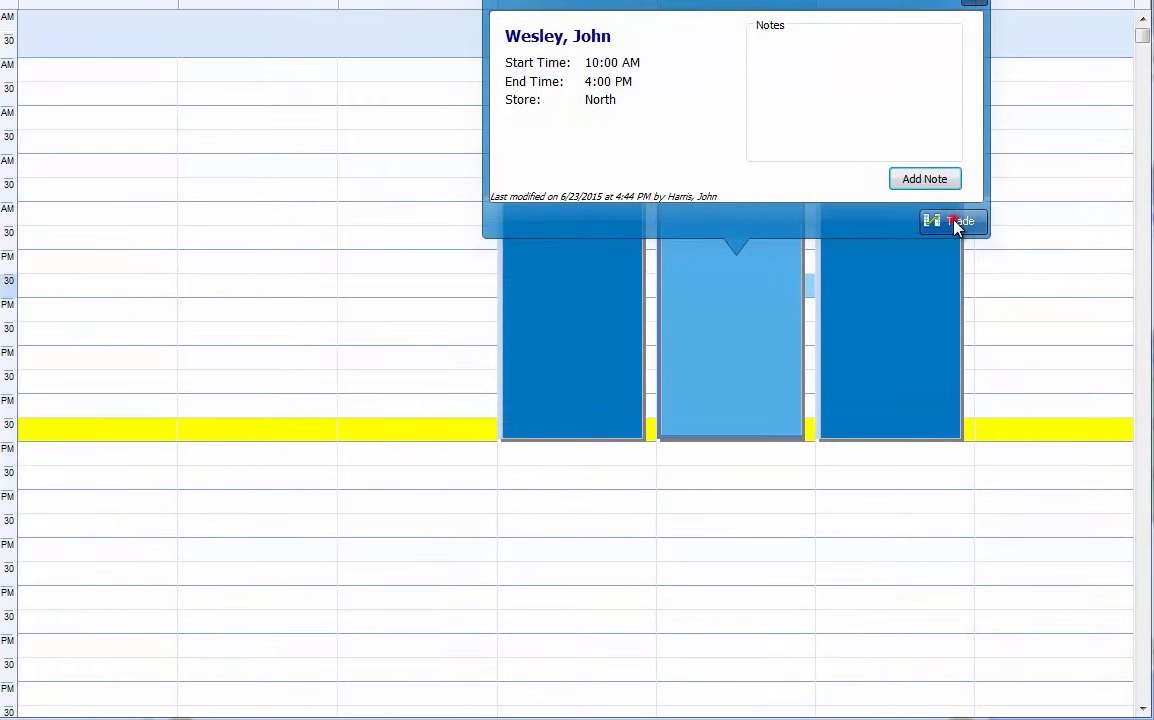
pyautogui.click(795, 211)
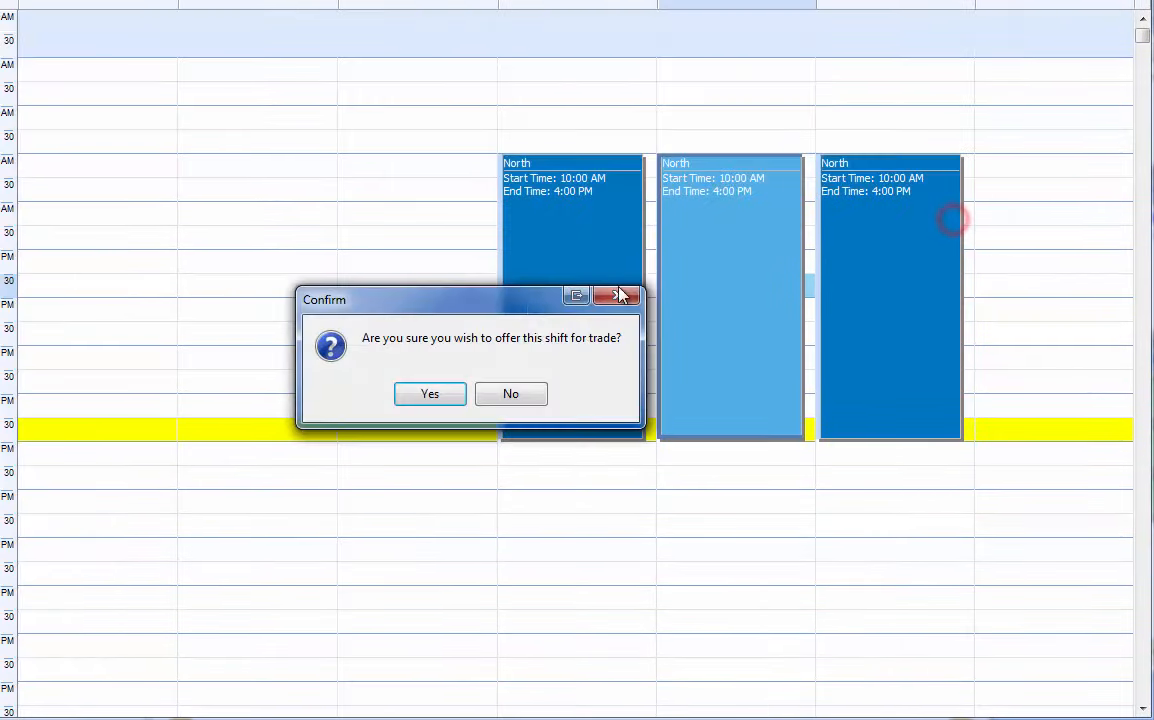
pyautogui.click(533, 393)
pyautogui.click(687, 307)
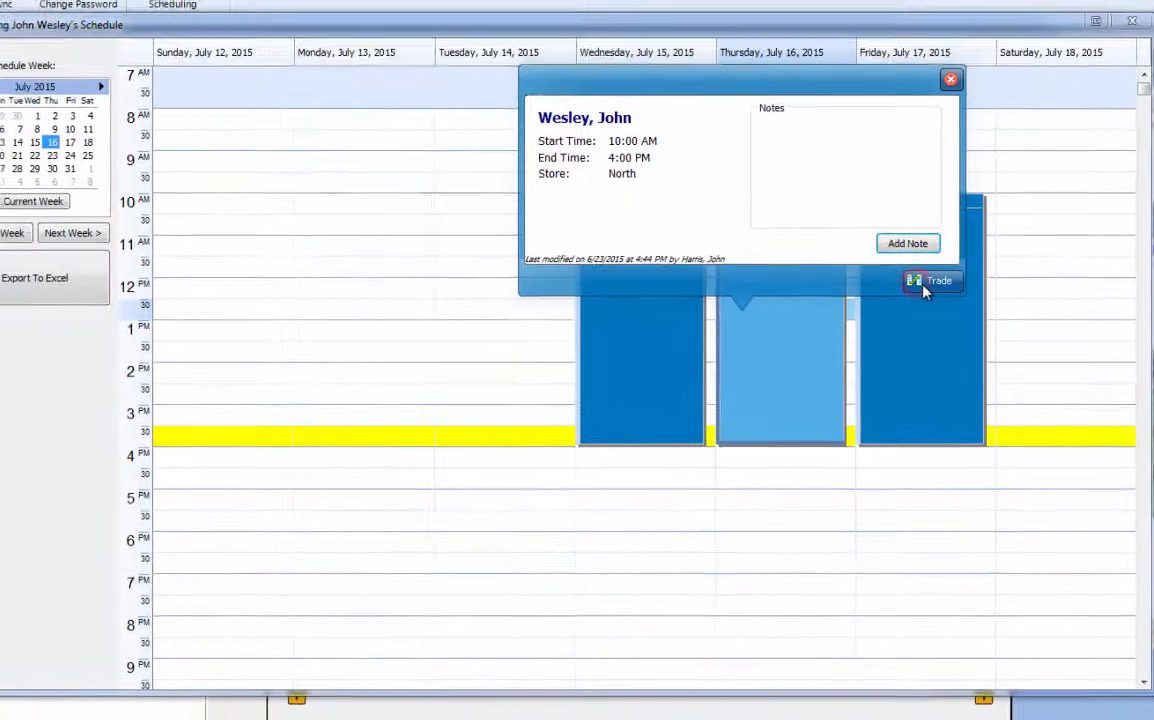
pyautogui.click(880, 255)
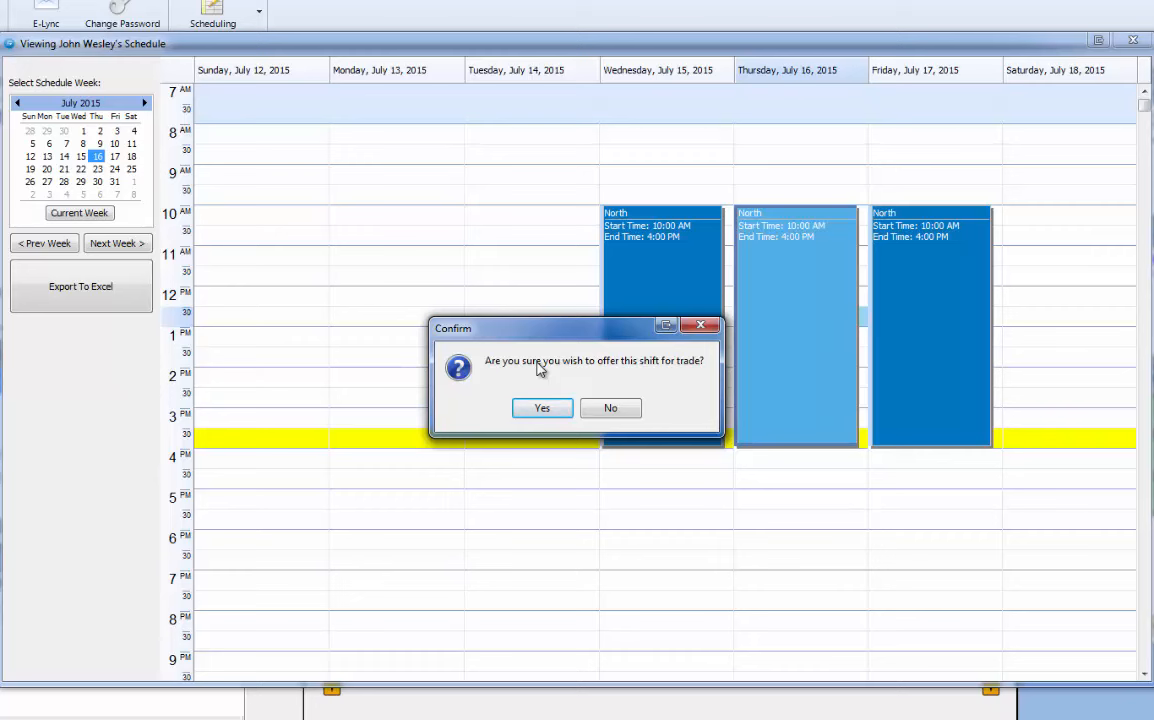
pyautogui.click(555, 410)
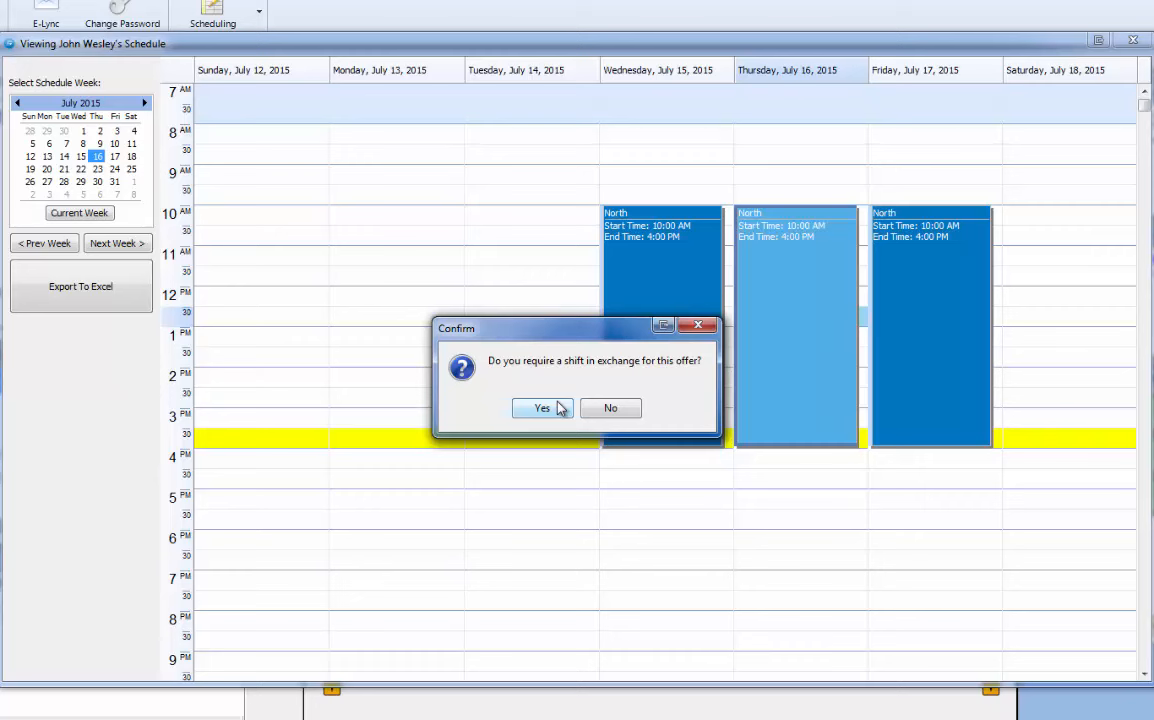
pyautogui.click(598, 408)
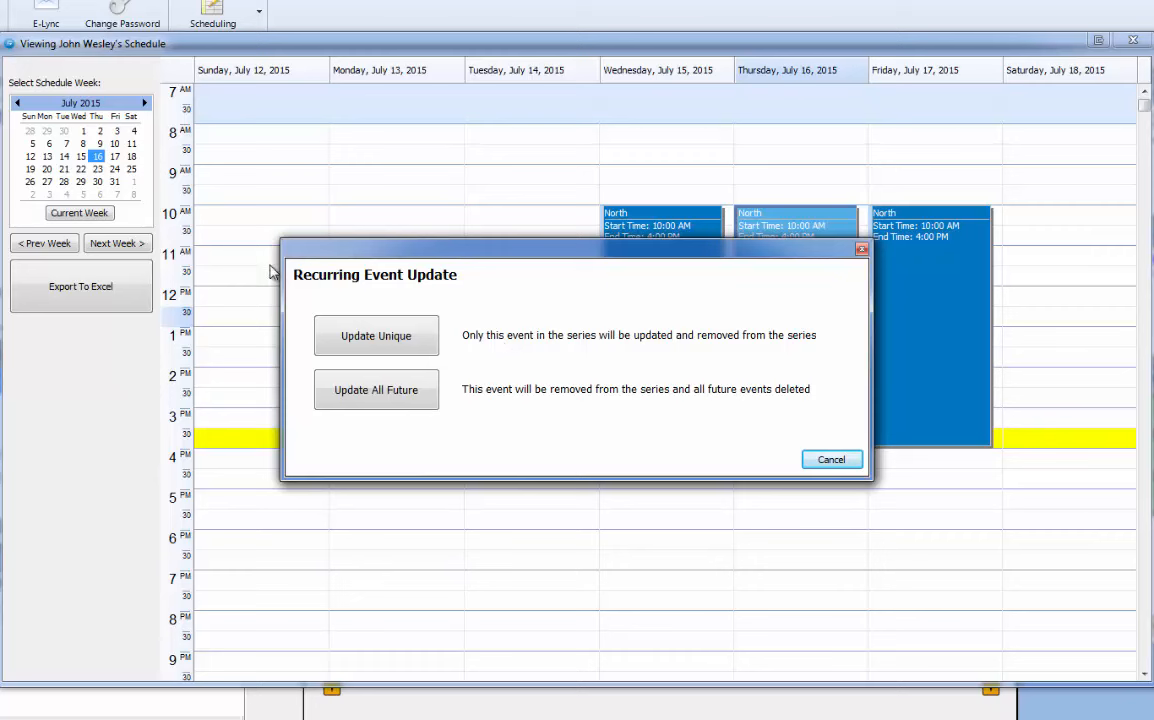
pyautogui.click(376, 340)
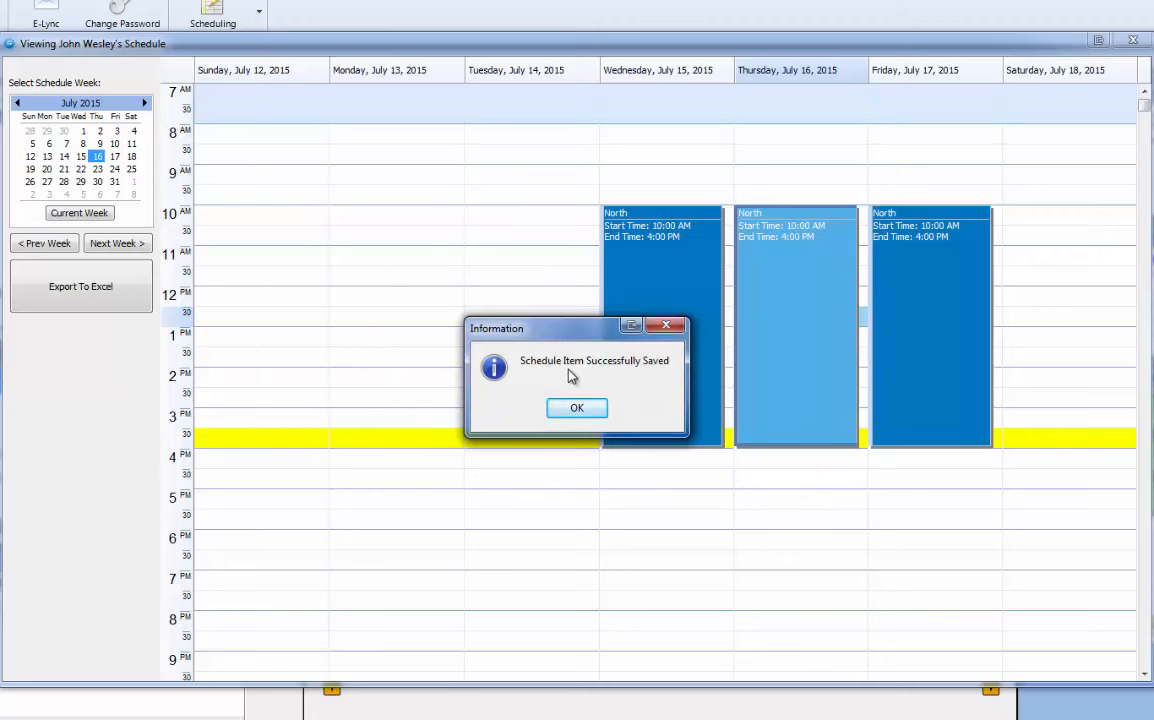
pyautogui.click(578, 408)
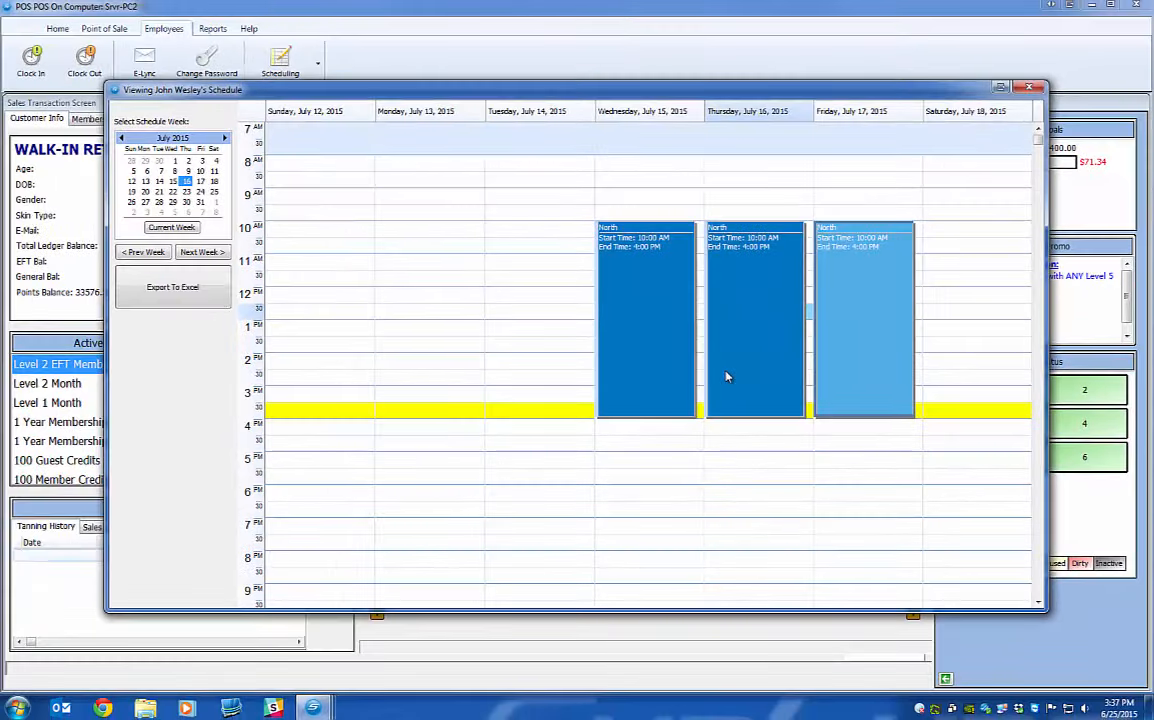
# Switch to the owner's SunLync window, briefly opening and closing the owner's own schedule.
pyautogui.moveTo(312, 700)
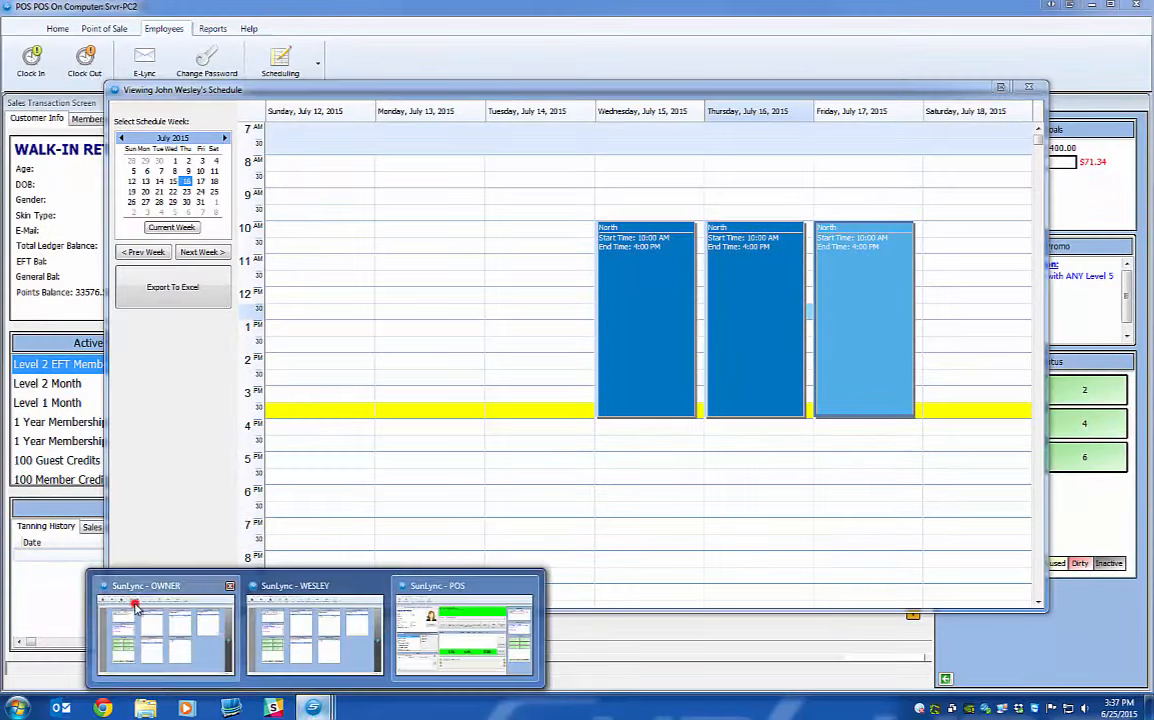
pyautogui.click(135, 603)
pyautogui.click(745, 68)
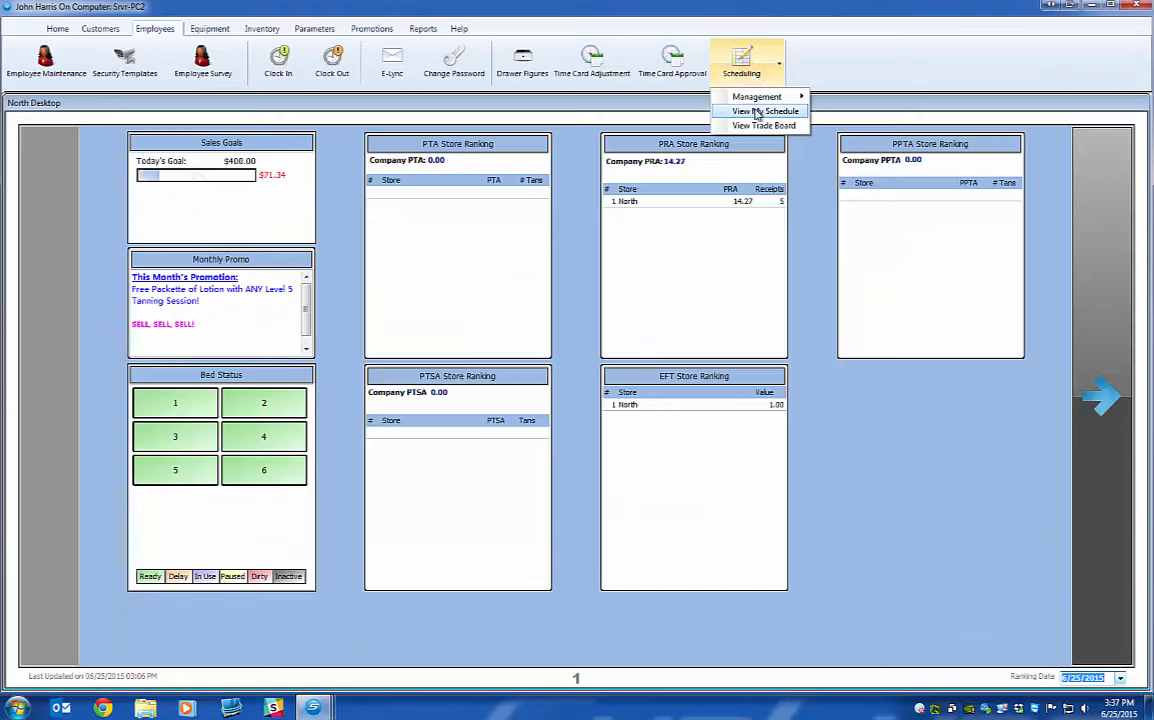
pyautogui.click(758, 111)
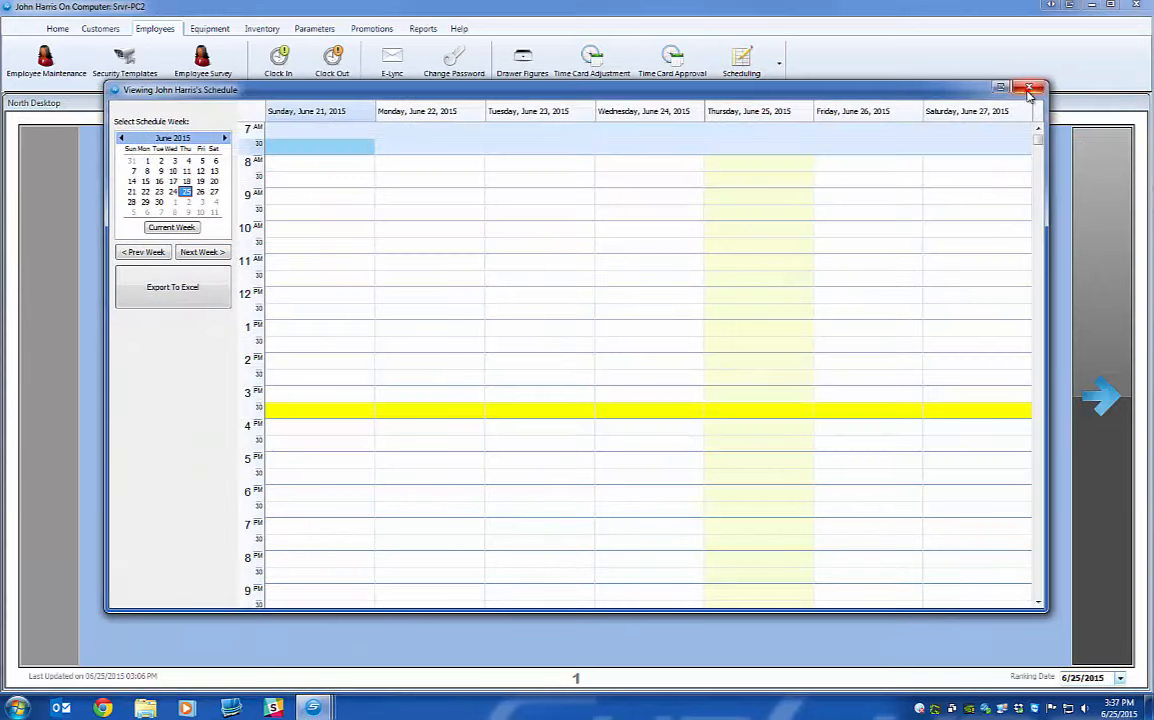
pyautogui.click(1027, 91)
# Approve the 7/16/2015 North shift trade request onto the trade board, then close Trade Management.
pyautogui.click(771, 78)
pyautogui.moveTo(757, 96)
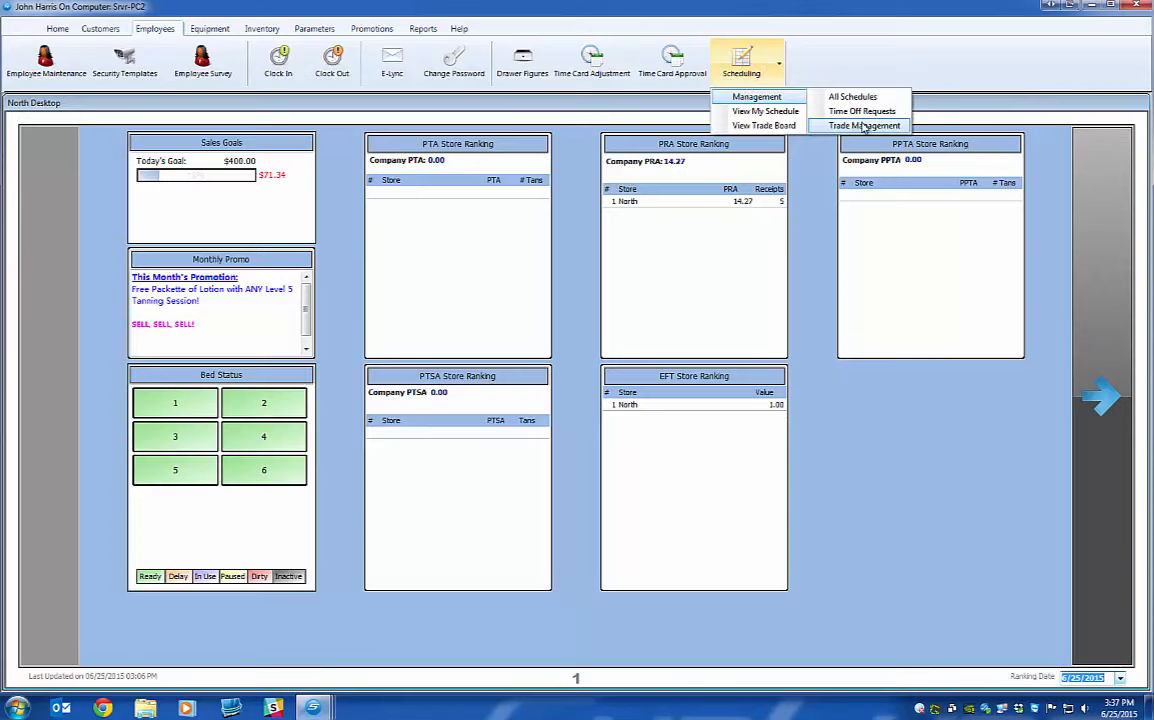
pyautogui.click(863, 126)
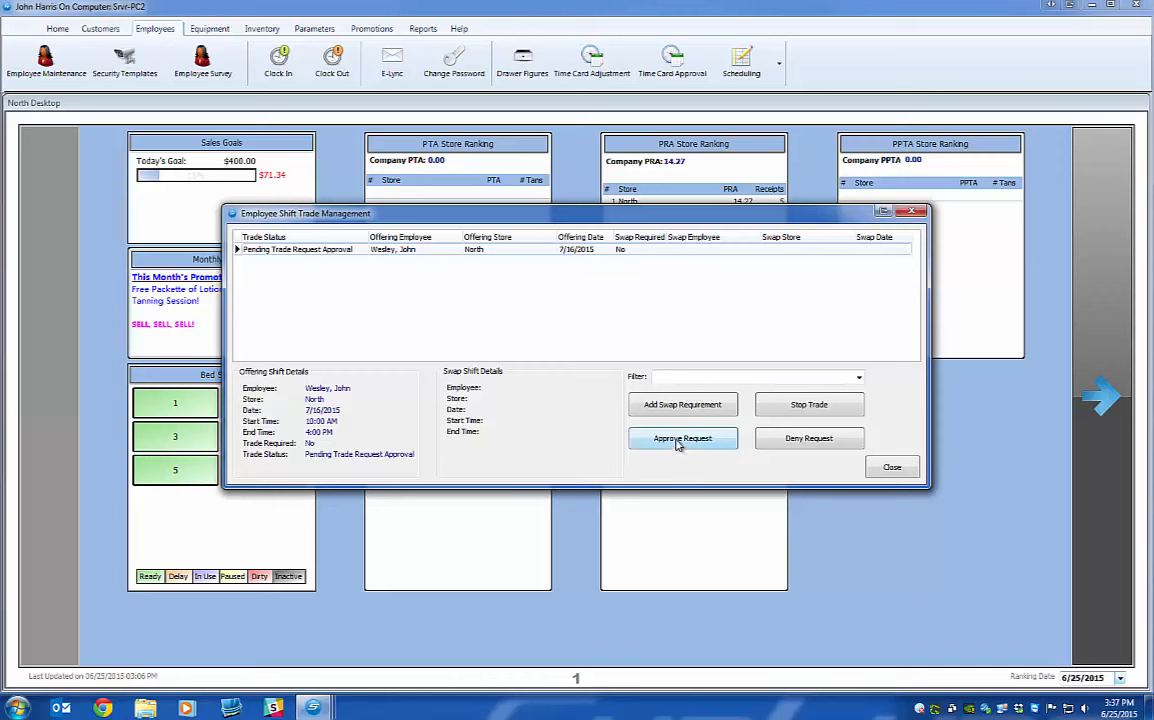
pyautogui.click(679, 441)
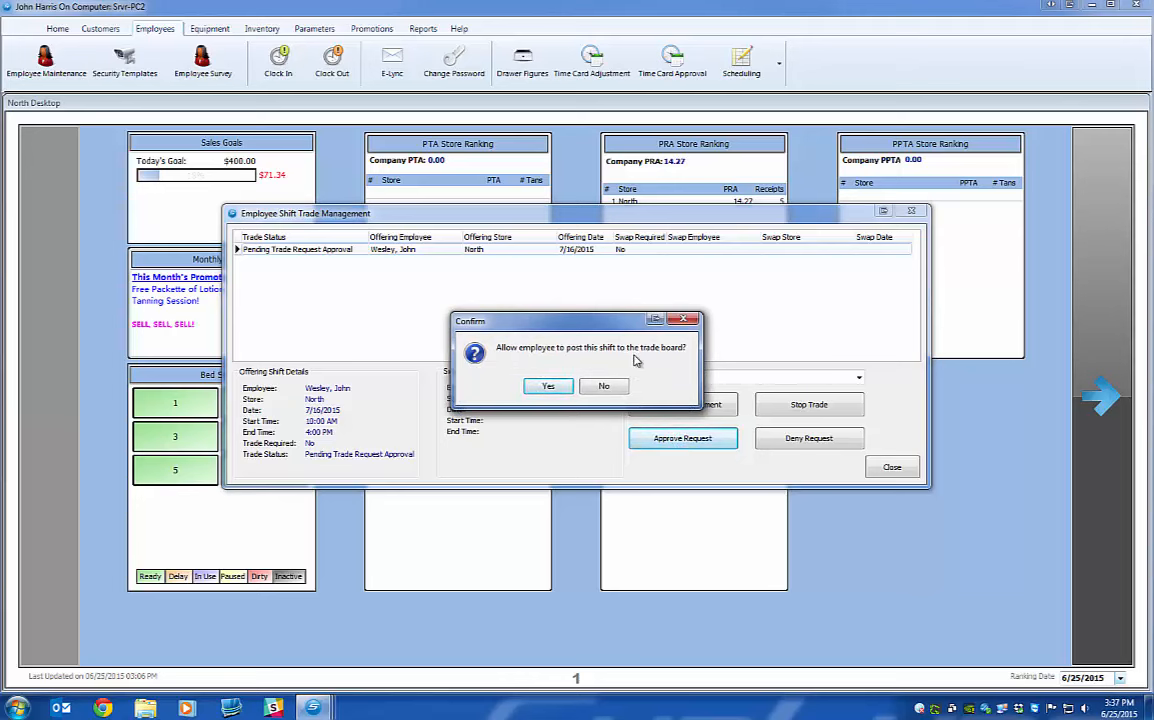
pyautogui.click(548, 386)
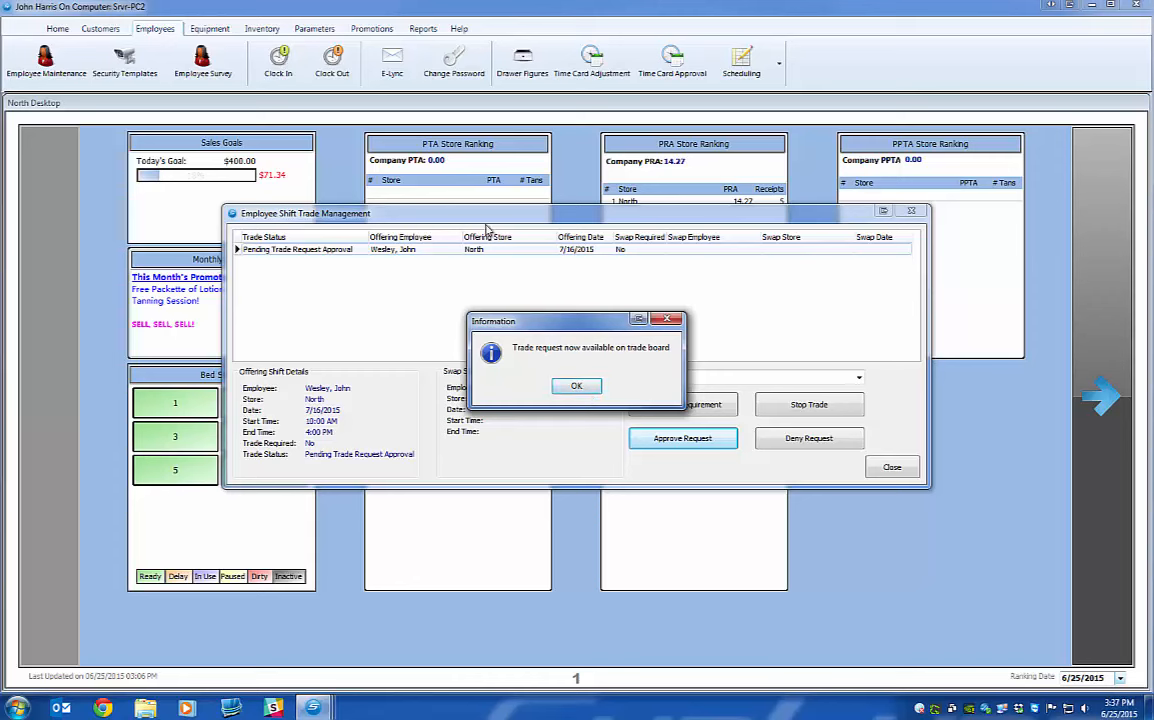
pyautogui.click(586, 385)
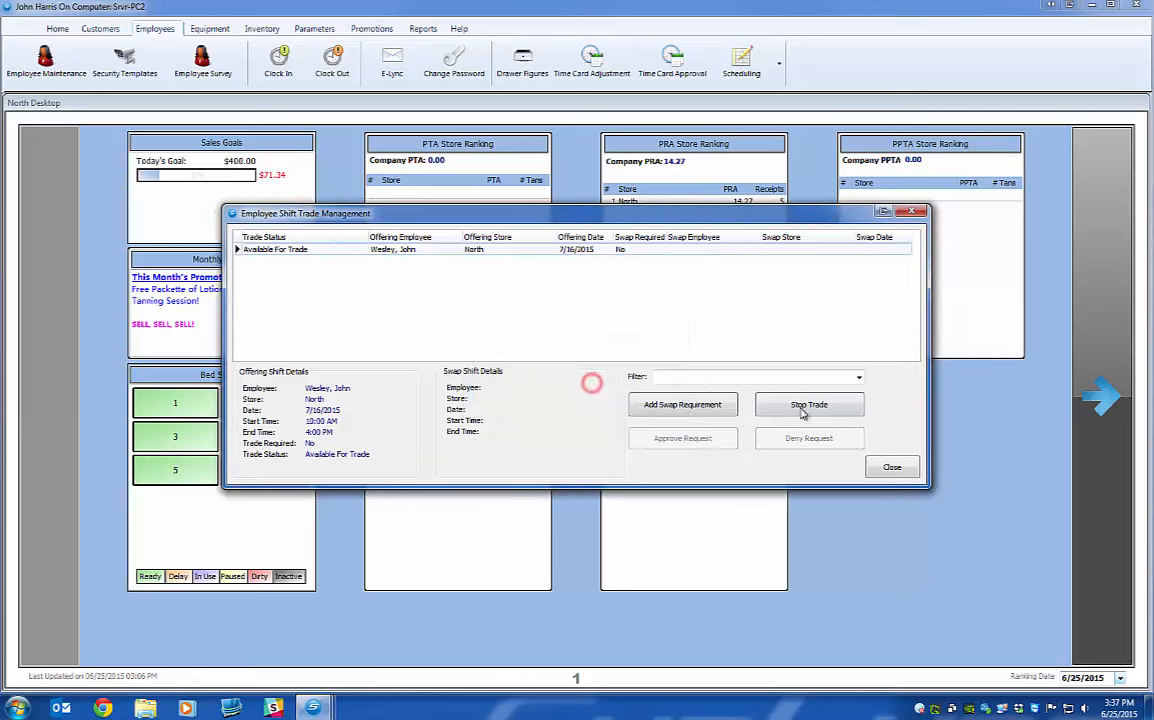
pyautogui.click(892, 469)
# In the POS window, open the Shift Trade Board with the password, page ahead, then close it.
pyautogui.moveTo(313, 706)
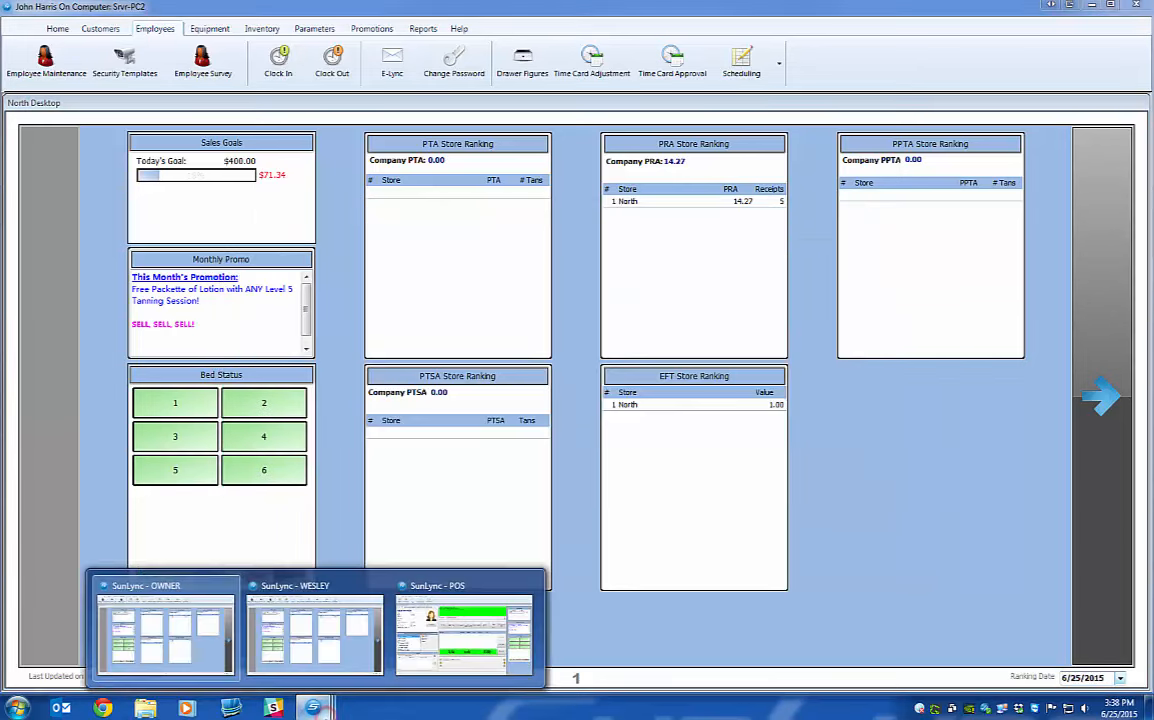
pyautogui.click(433, 645)
pyautogui.click(1023, 88)
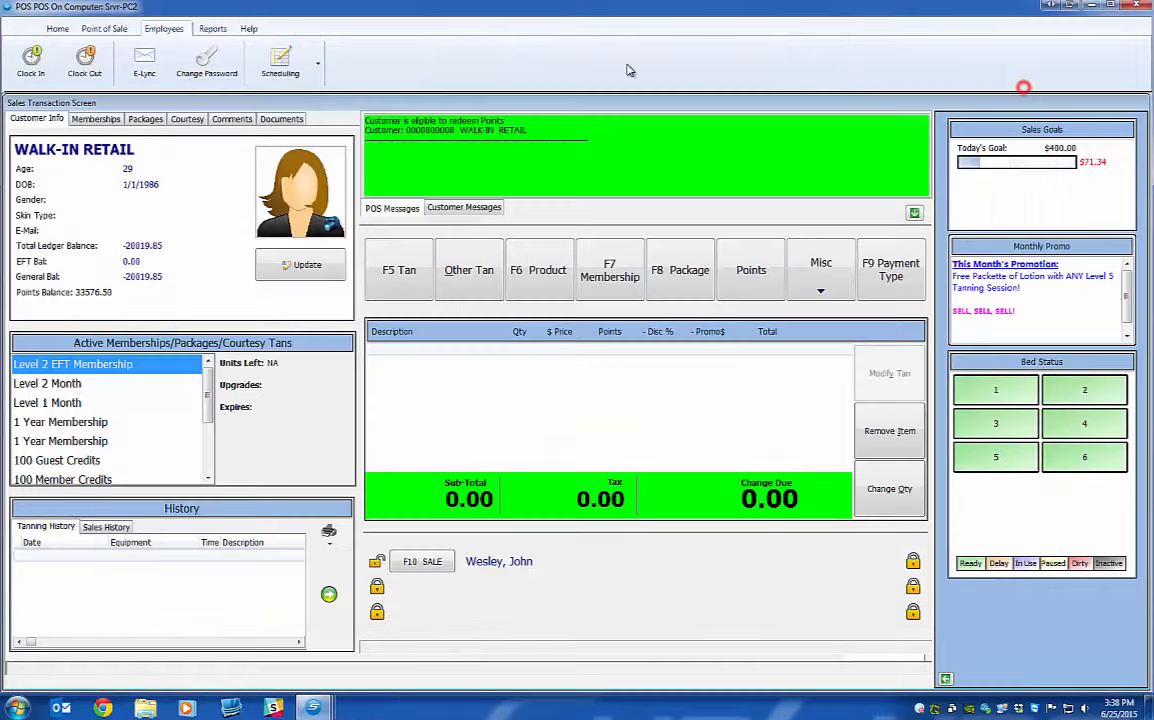
pyautogui.click(280, 60)
pyautogui.click(285, 106)
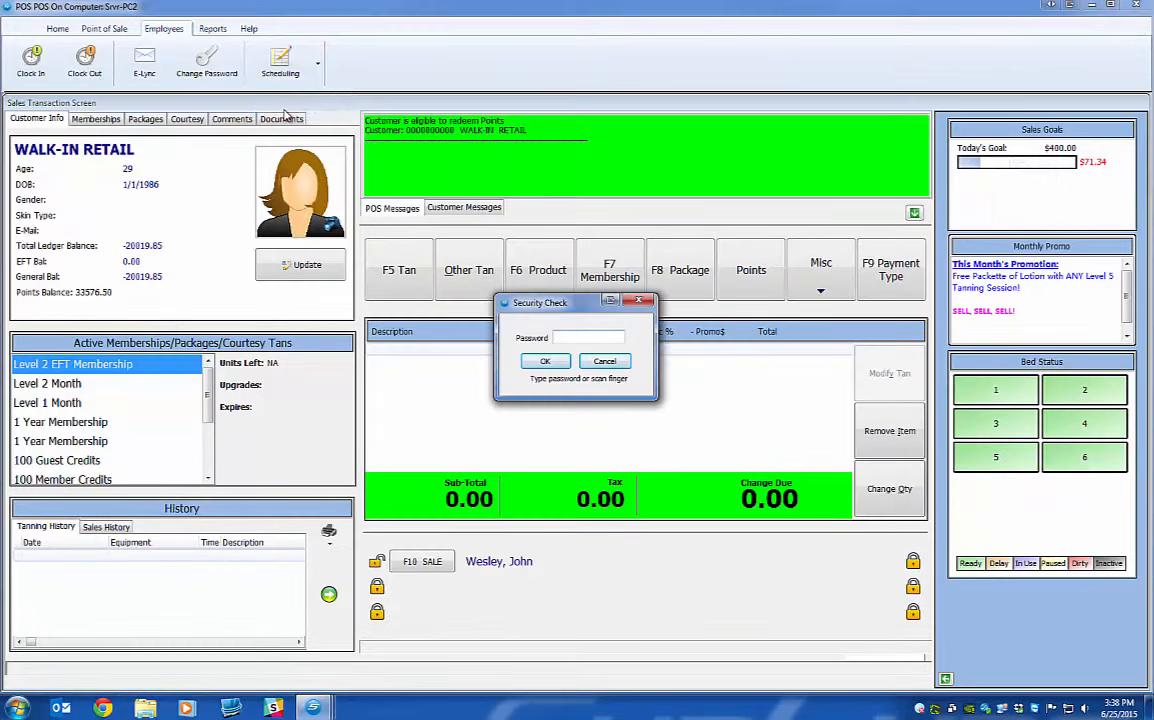
pyautogui.write('••••••••')
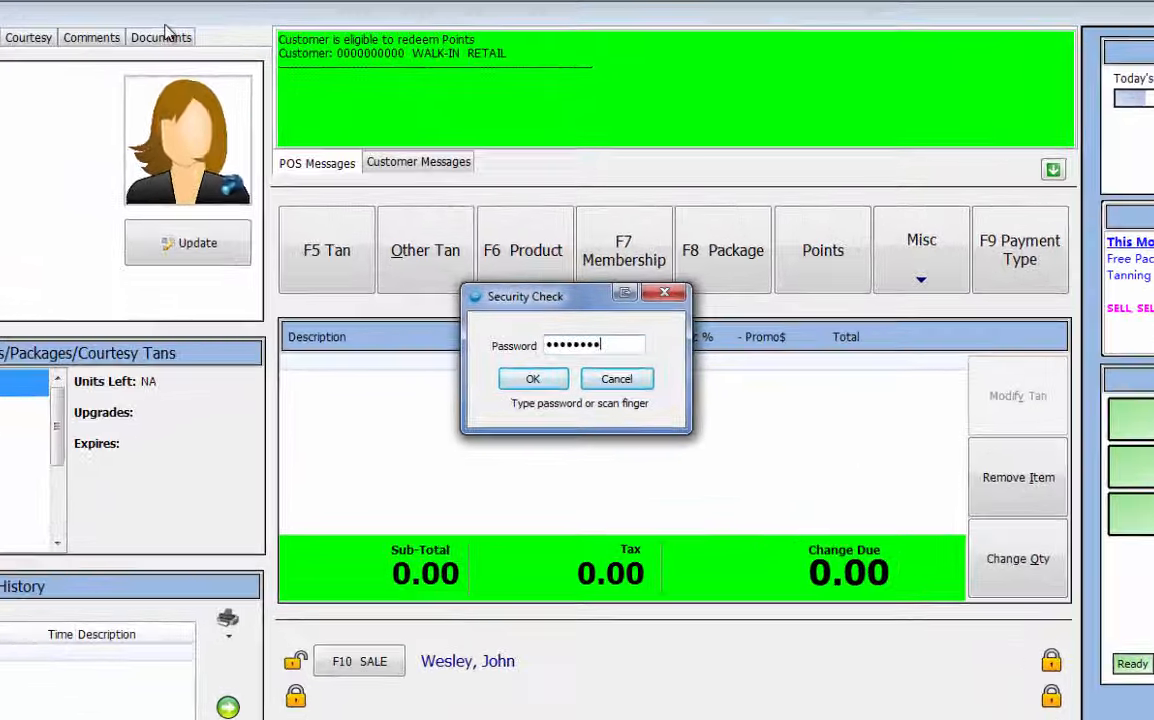
pyautogui.press('Return')
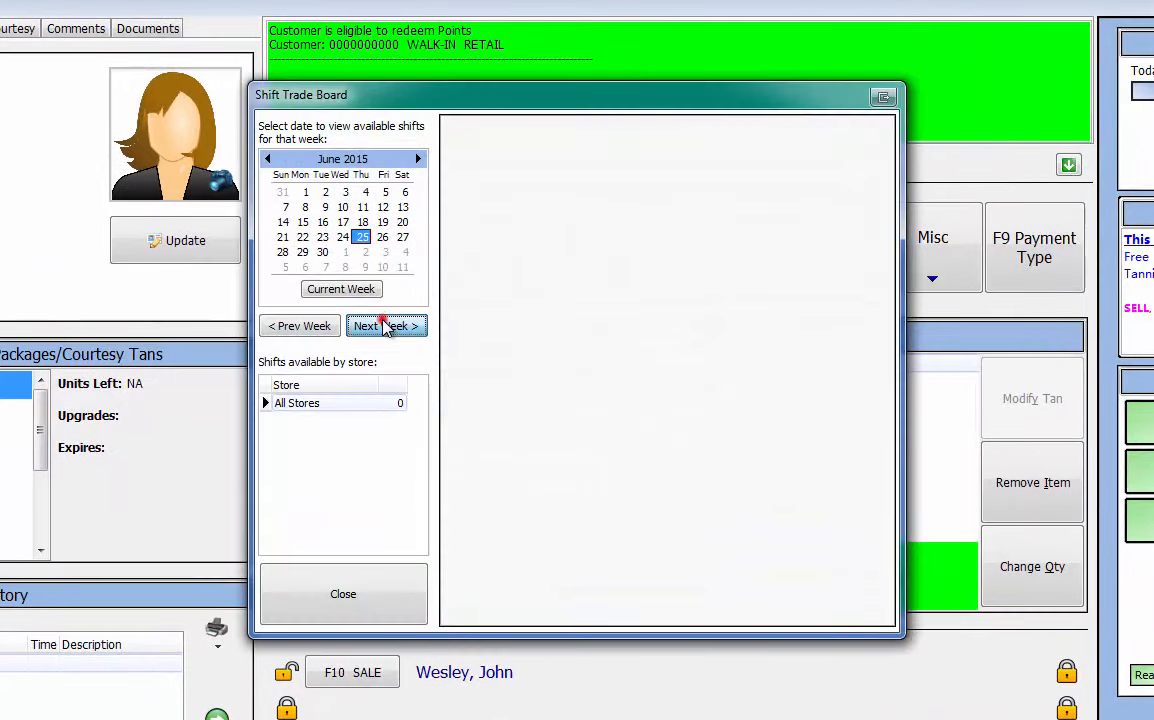
pyautogui.click(397, 327)
pyautogui.click(397, 327)
pyautogui.click(399, 327)
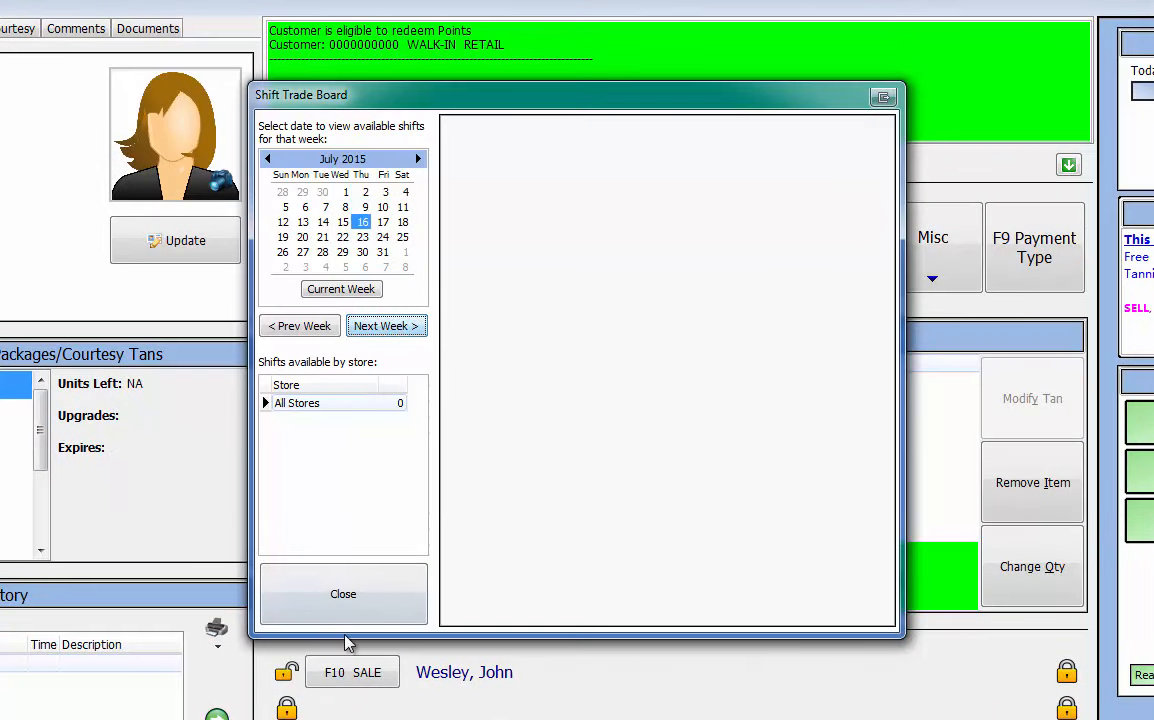
pyautogui.click(356, 608)
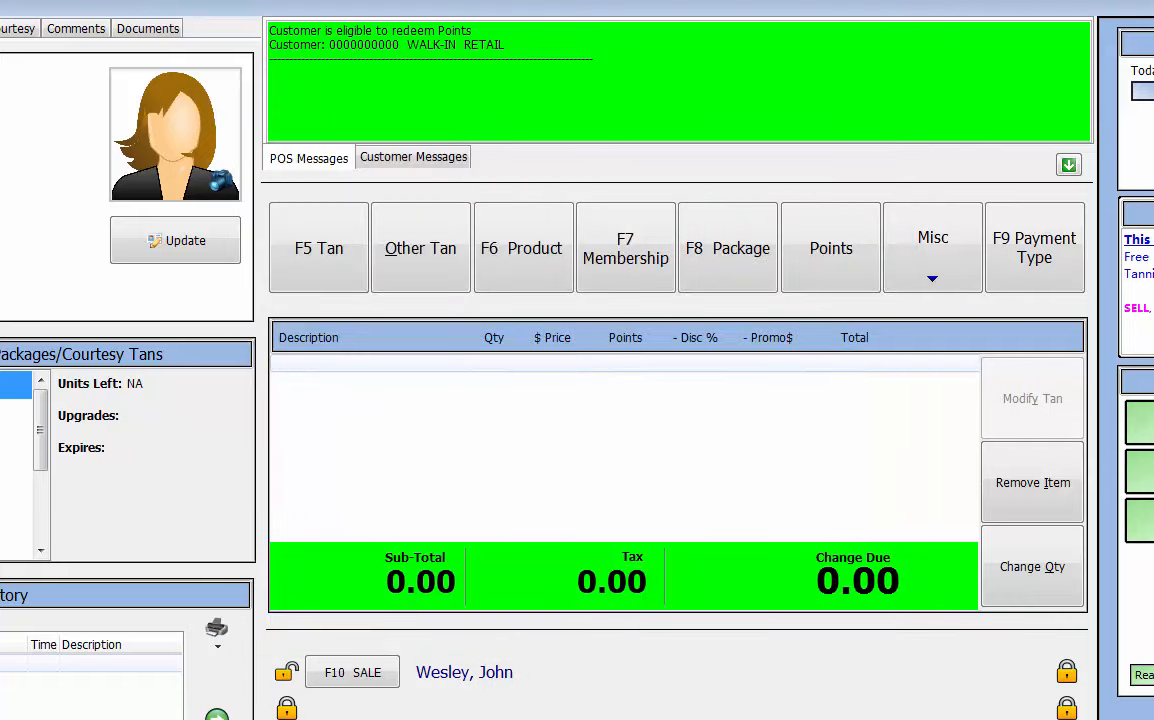
# Reopen the Shift Trade Board with the password and advance to the week of July 16.
pyautogui.click(152, 14)
pyautogui.write('*****')
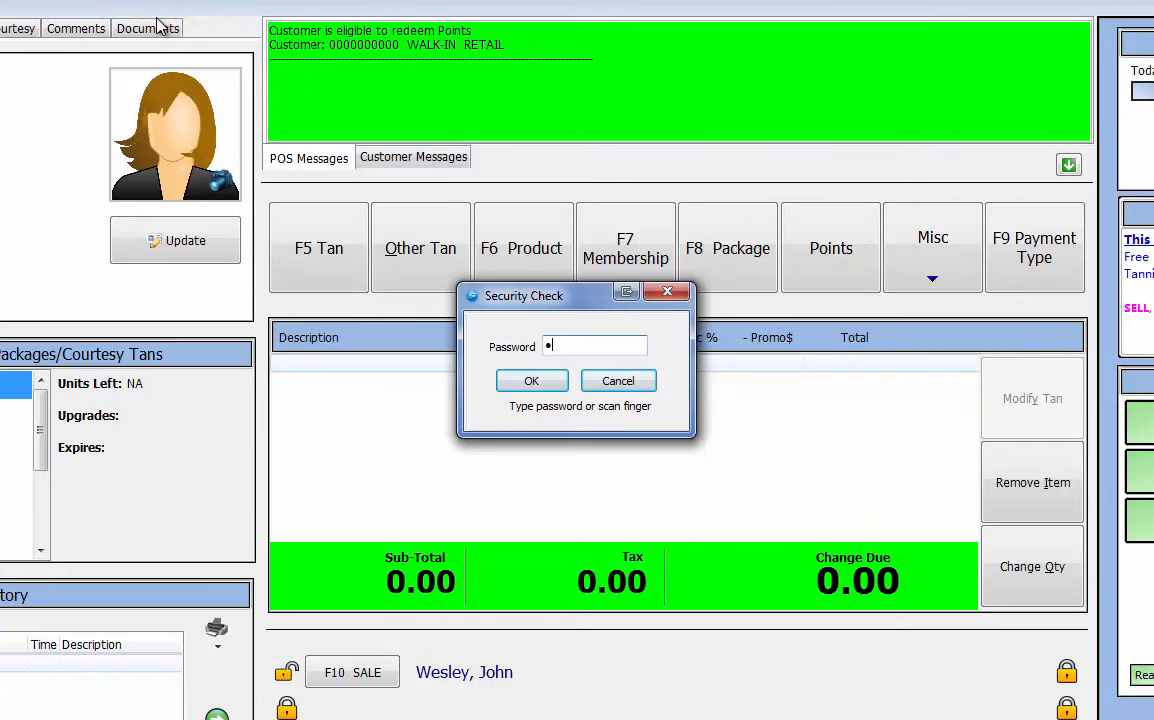
pyautogui.hotkey('ctrl', 'a')
pyautogui.write('*********')
pyautogui.press('Return')
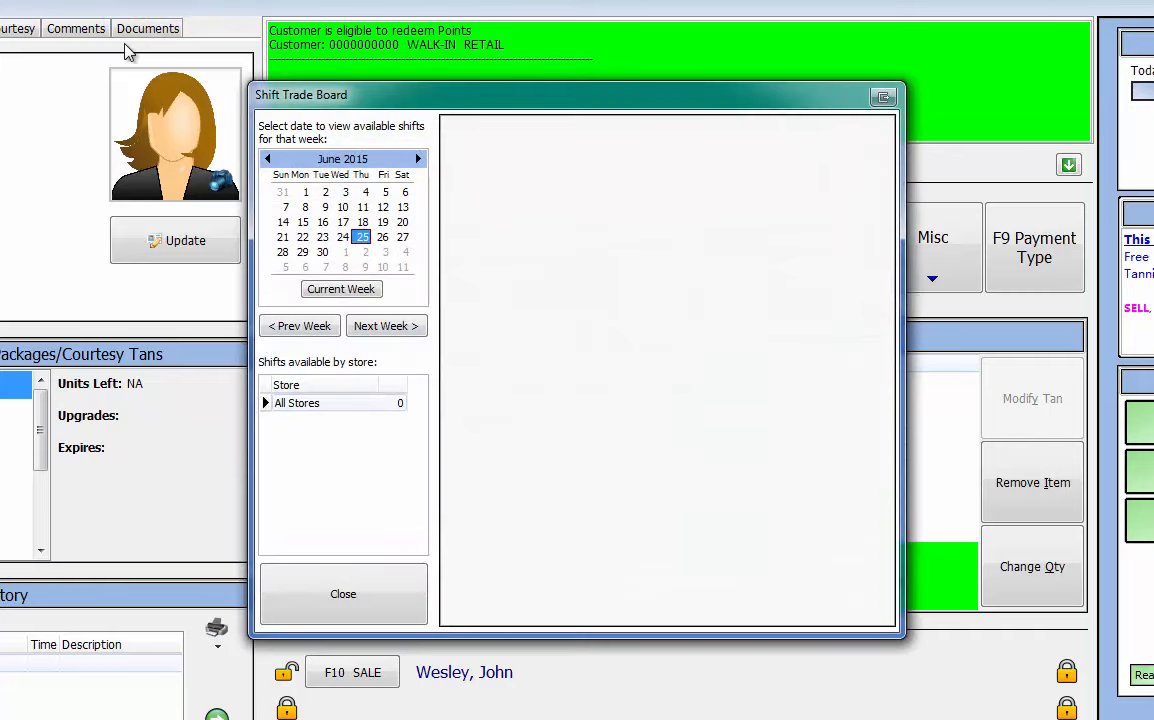
pyautogui.click(393, 327)
pyautogui.click(393, 327)
pyautogui.click(393, 327)
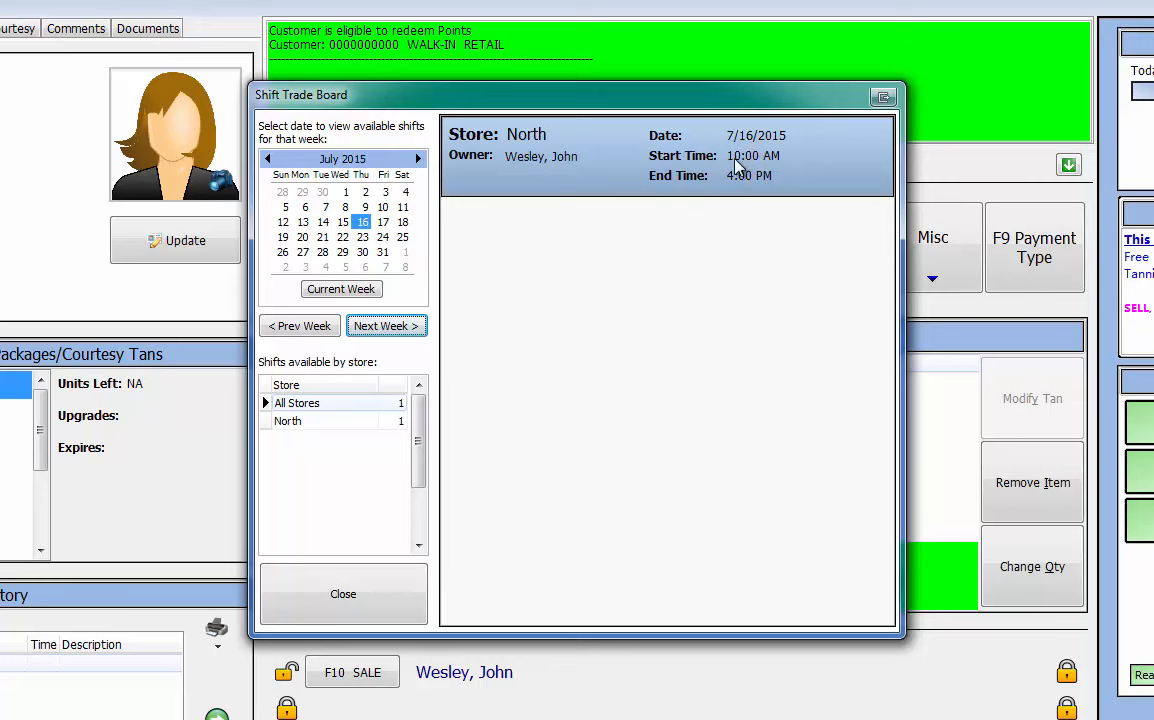
# Pick up the offered July 16 North 10:00 AM–4:00 PM shift and close the trade board.
pyautogui.doubleClick(647, 160)
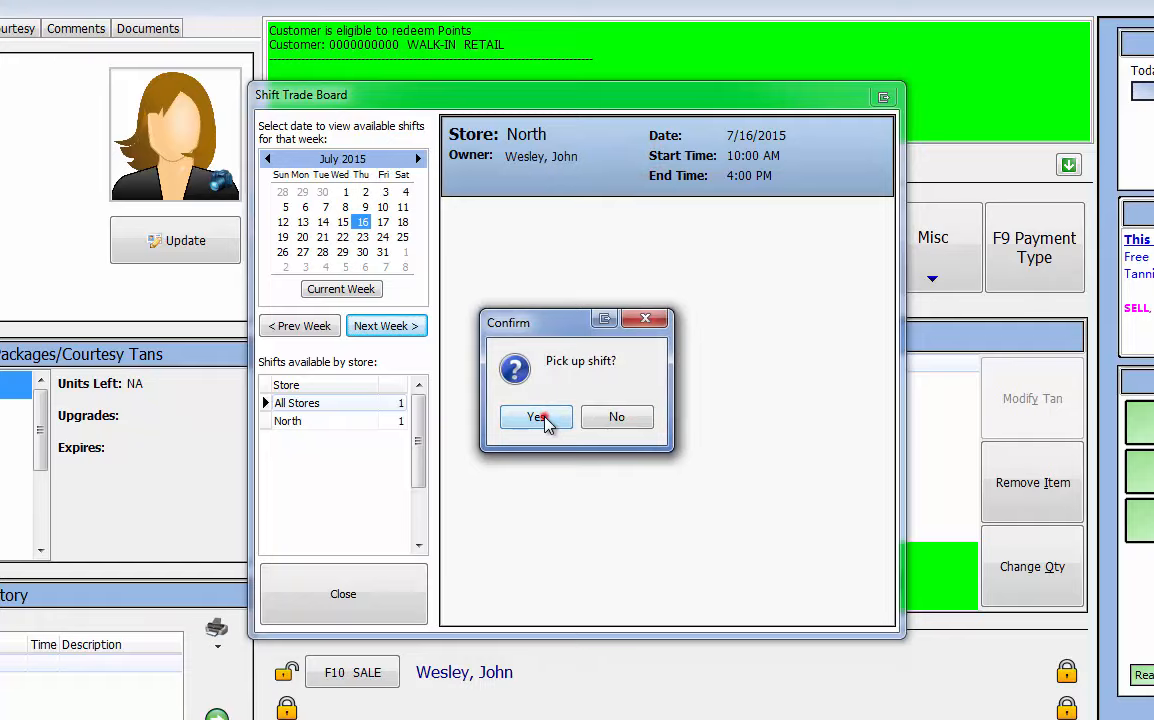
pyautogui.click(540, 418)
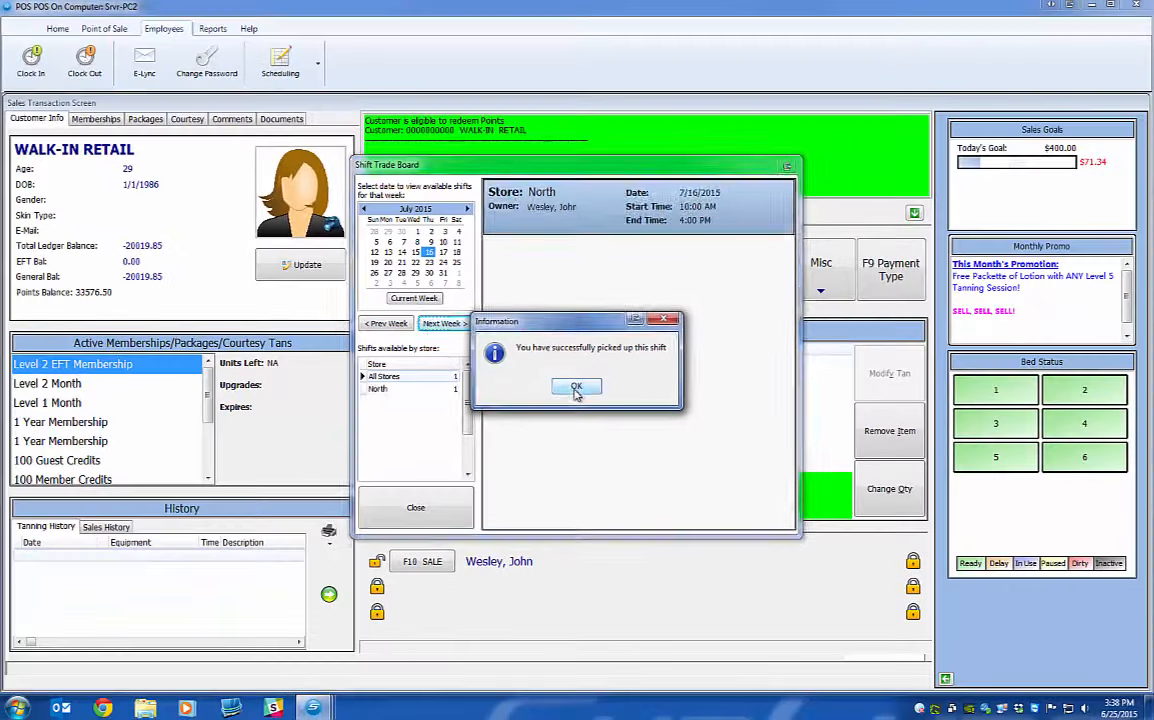
pyautogui.click(576, 388)
pyautogui.click(438, 500)
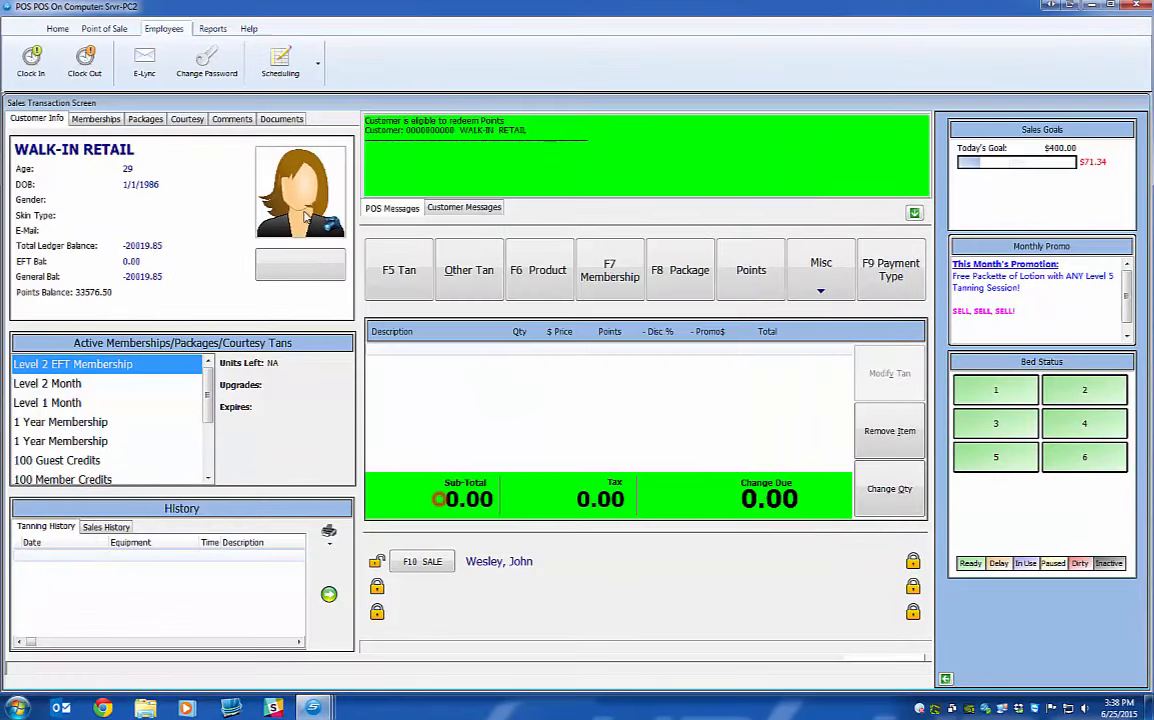
# Open View My Schedule, re-entering the employee's password to get in.
pyautogui.click(282, 60)
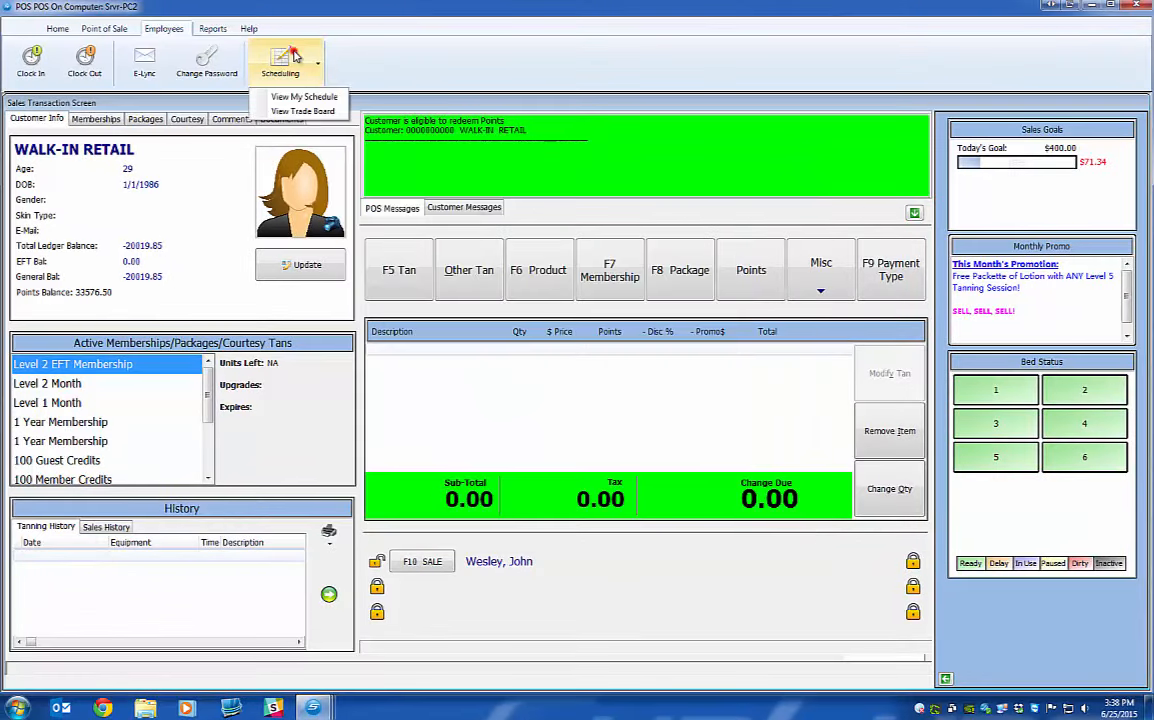
pyautogui.click(297, 101)
pyautogui.write('*****')
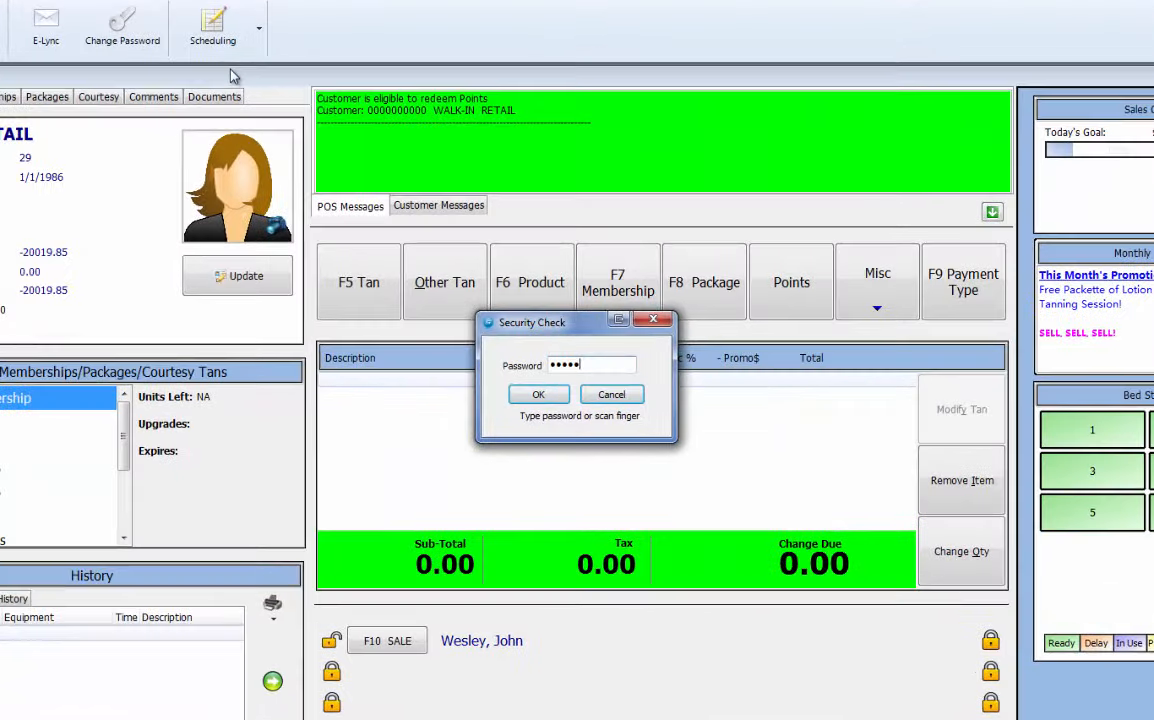
pyautogui.press('Return')
pyautogui.write('*****')
pyautogui.press('Return')
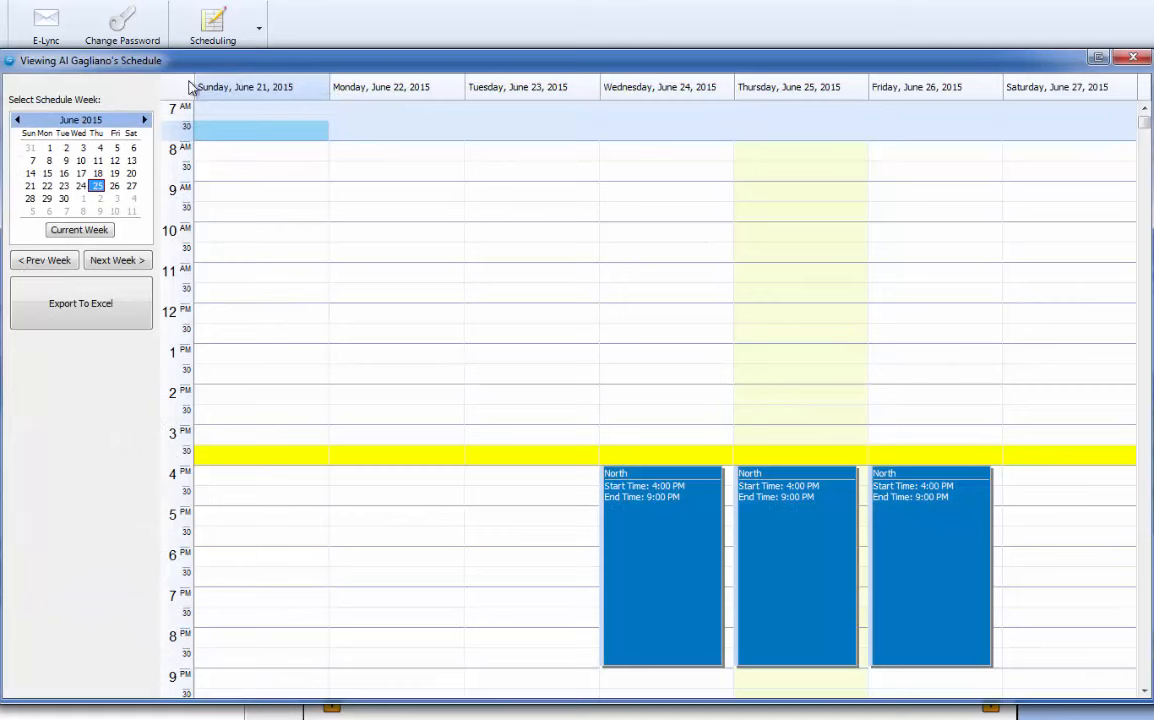
# Go to July 12–18, check the picked-up Thursday 10:00 AM–4:00 PM shift, and close the schedule.
pyautogui.click(144, 120)
pyautogui.click(144, 120)
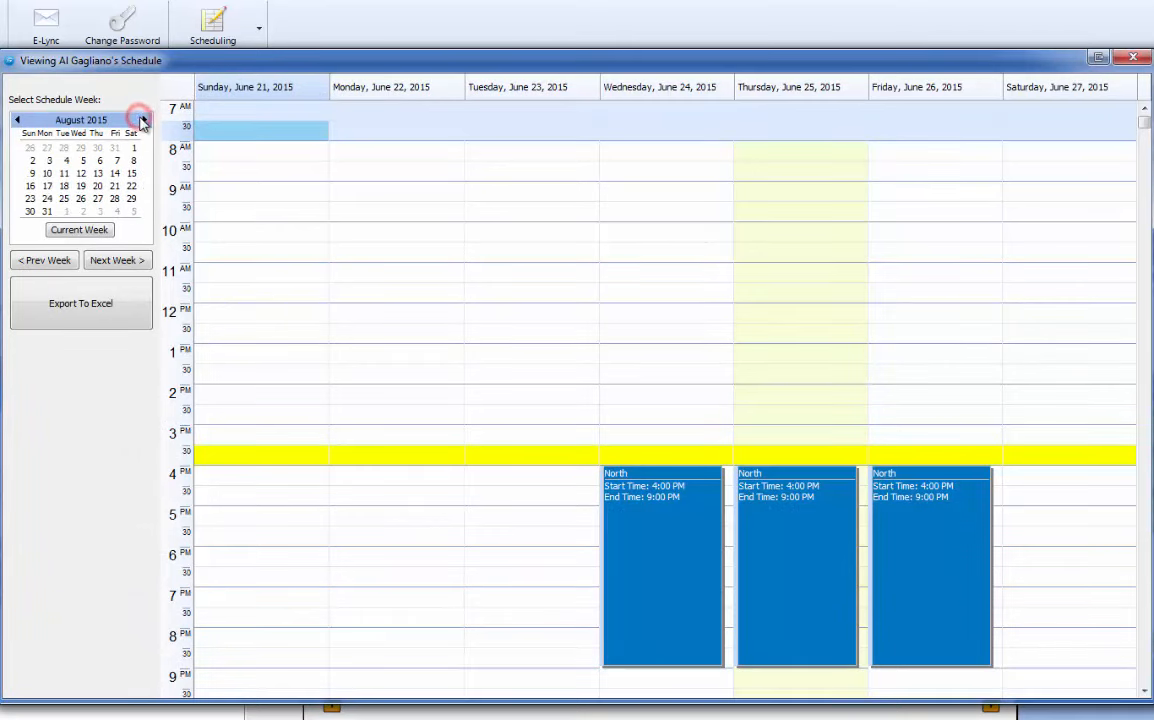
pyautogui.click(17, 120)
pyautogui.click(17, 120)
pyautogui.click(121, 262)
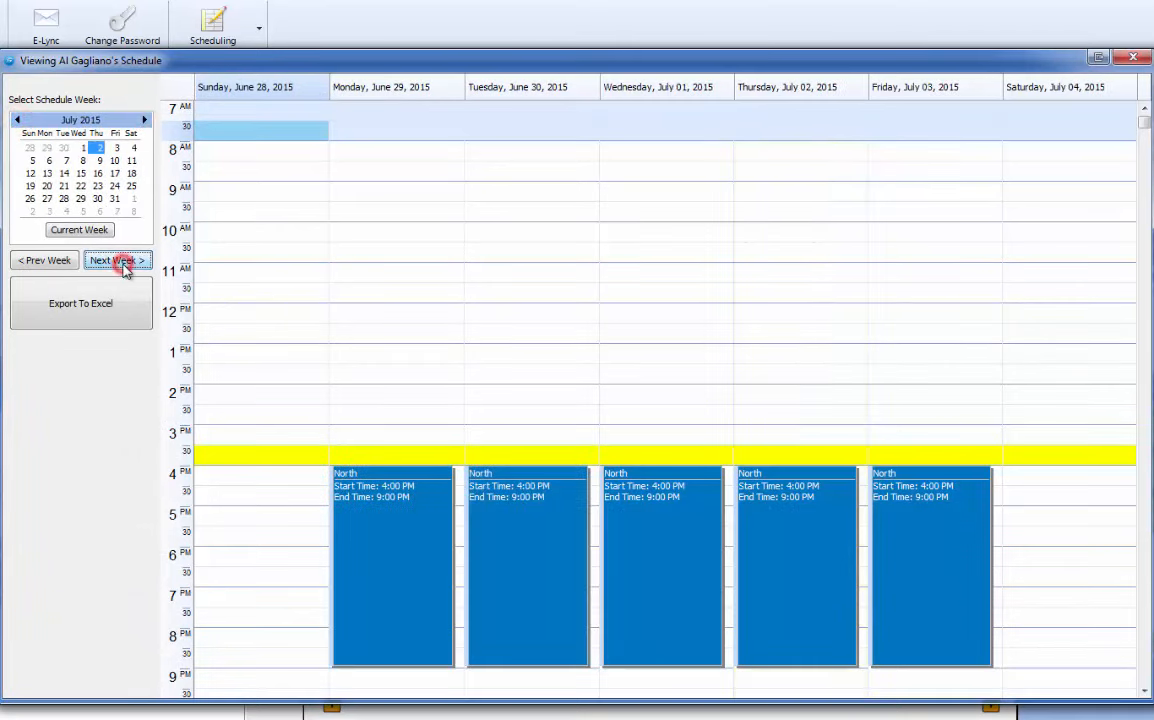
pyautogui.click(123, 261)
pyautogui.click(121, 261)
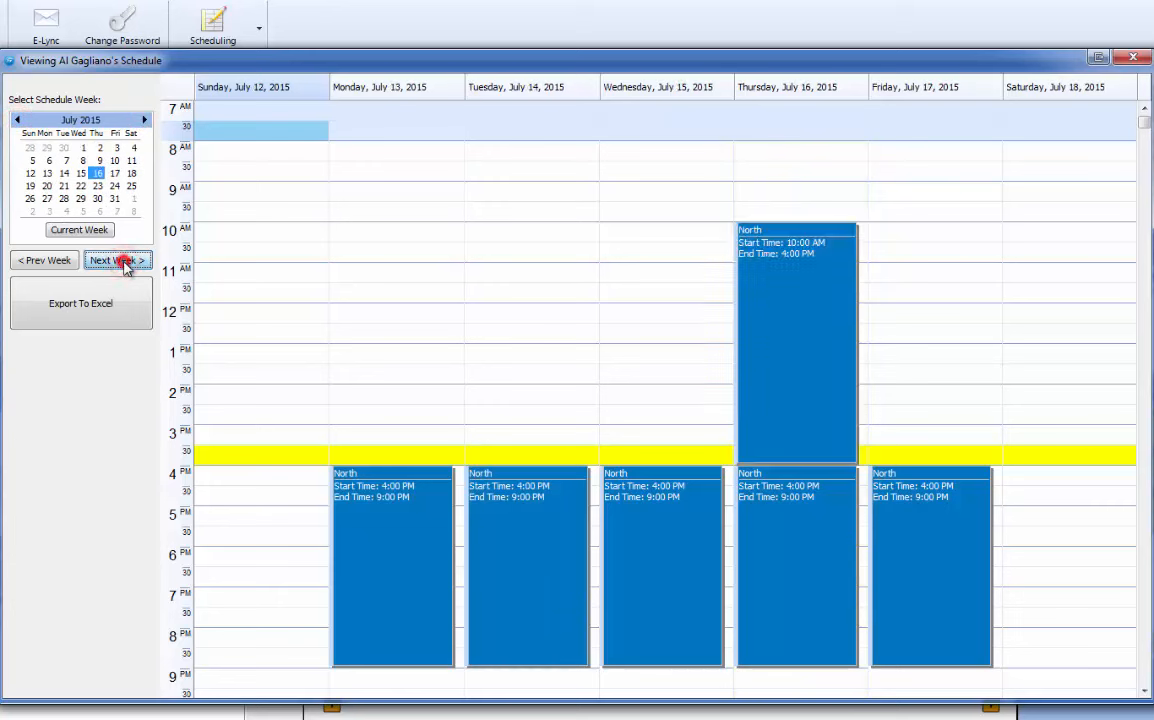
pyautogui.click(806, 299)
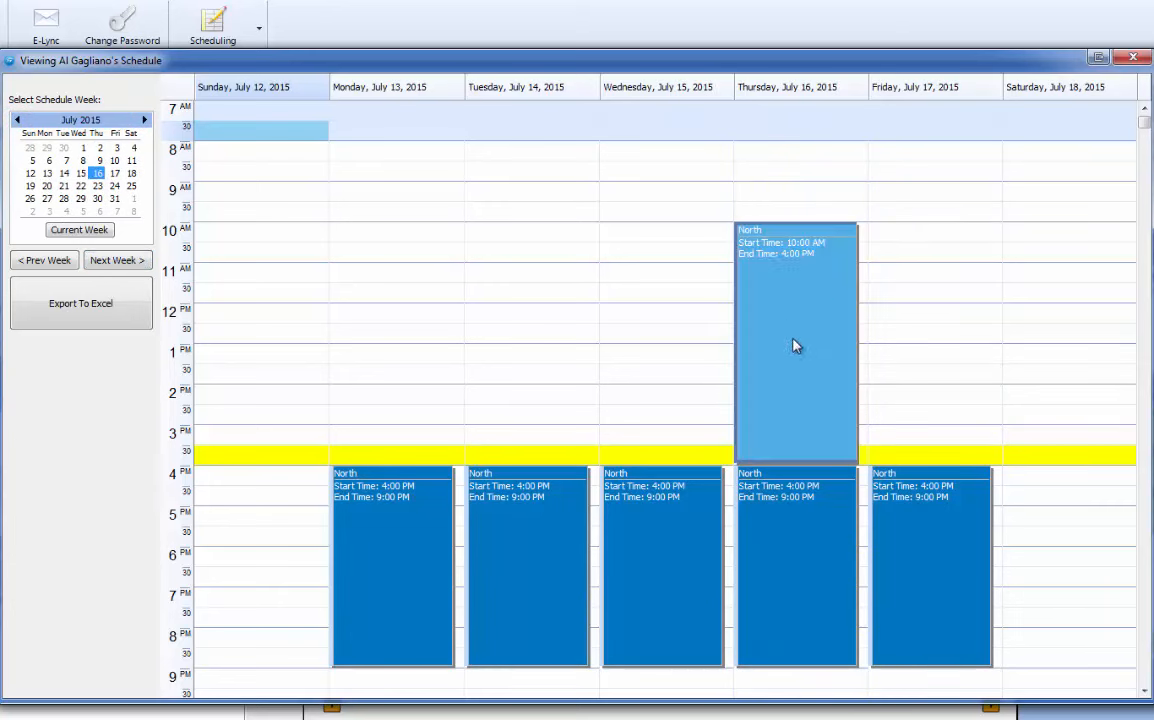
pyautogui.click(768, 538)
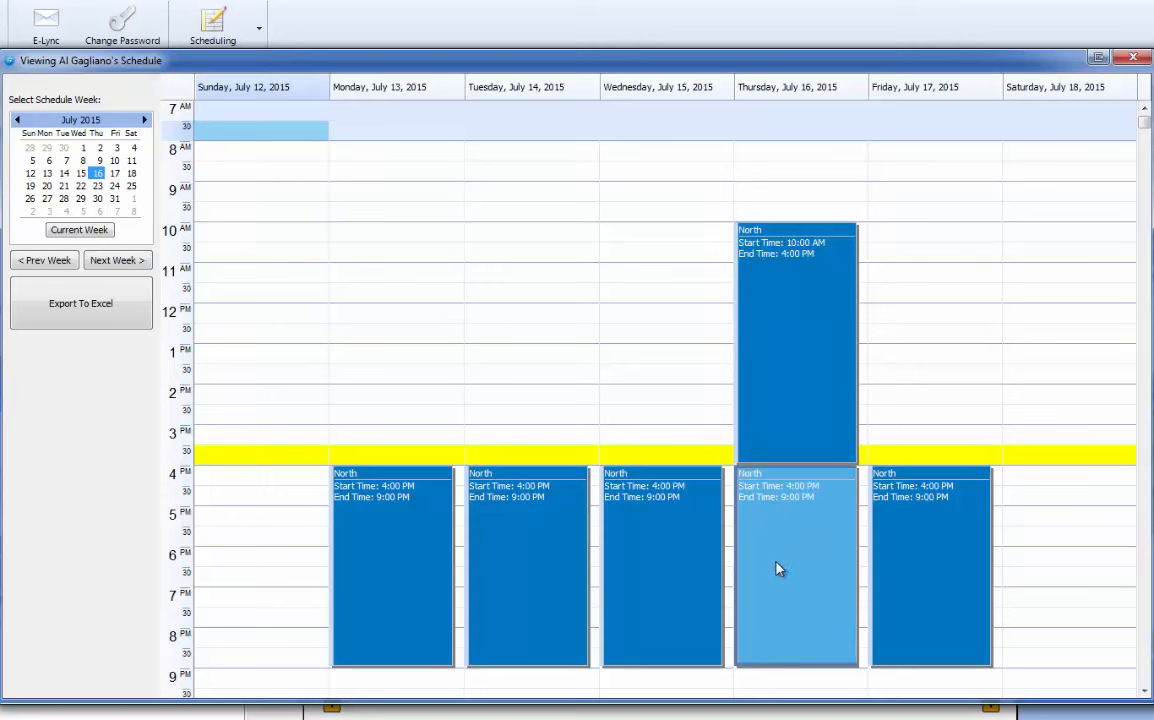
pyautogui.click(1134, 59)
pyautogui.click(213, 40)
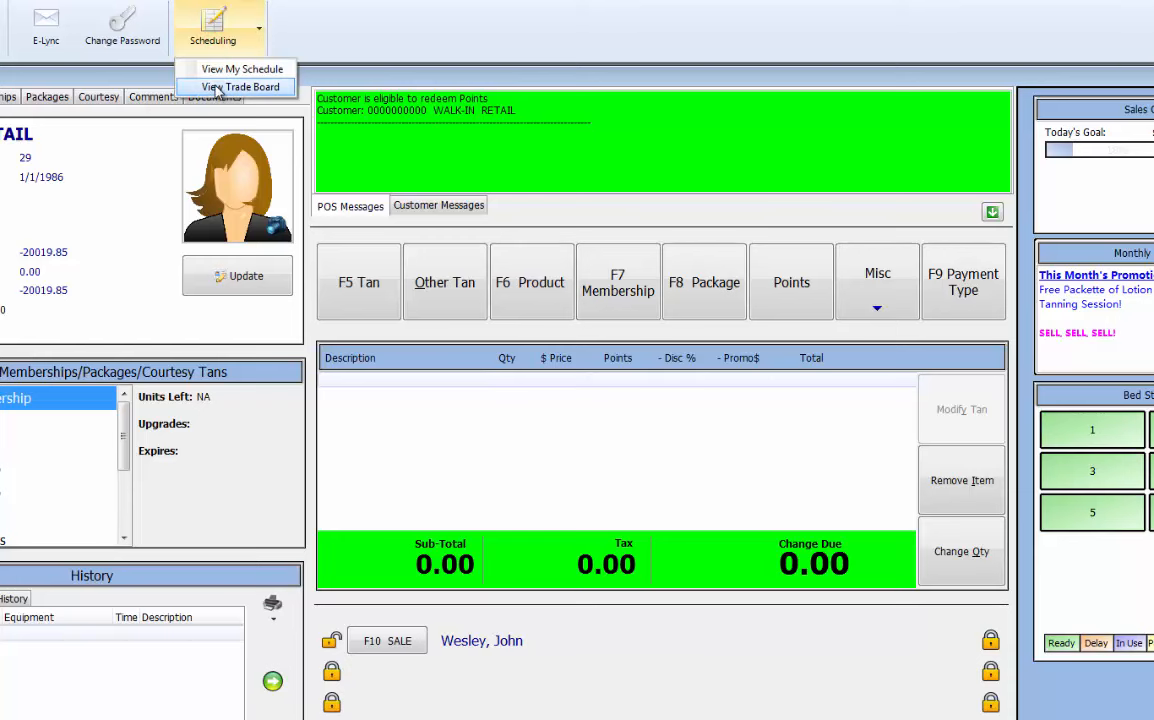
# Open the original owner's schedule with their password and confirm Thursday July 16 is now free.
pyautogui.click(217, 88)
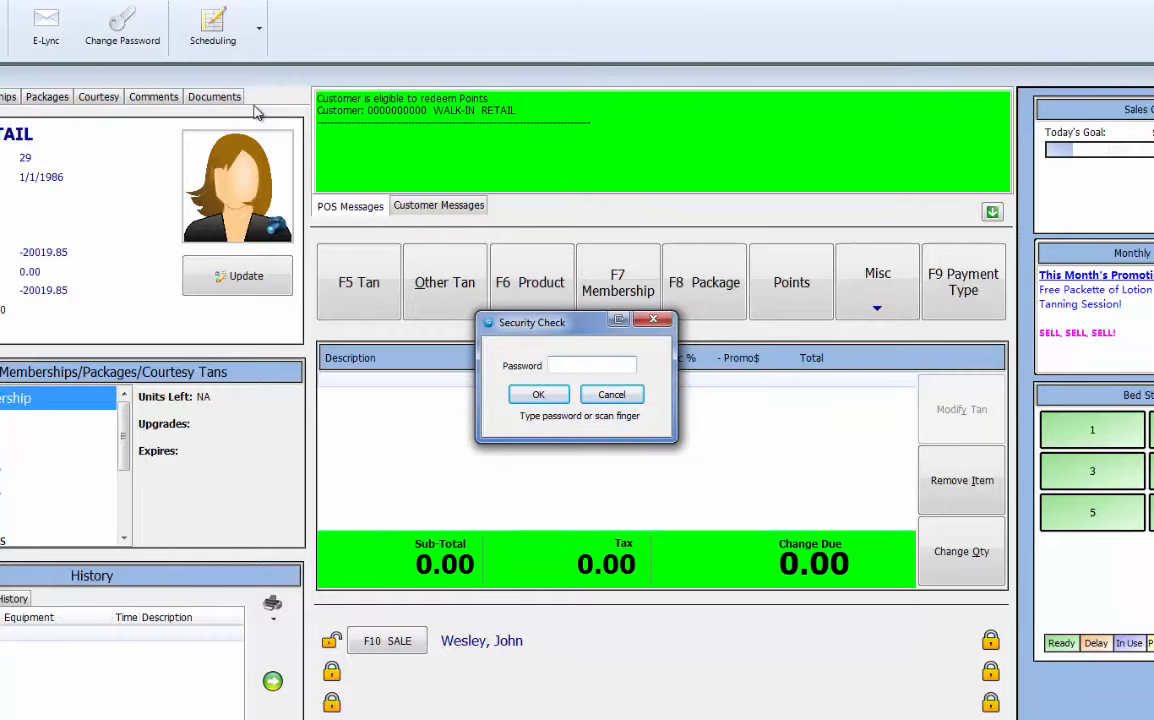
pyautogui.write('**********')
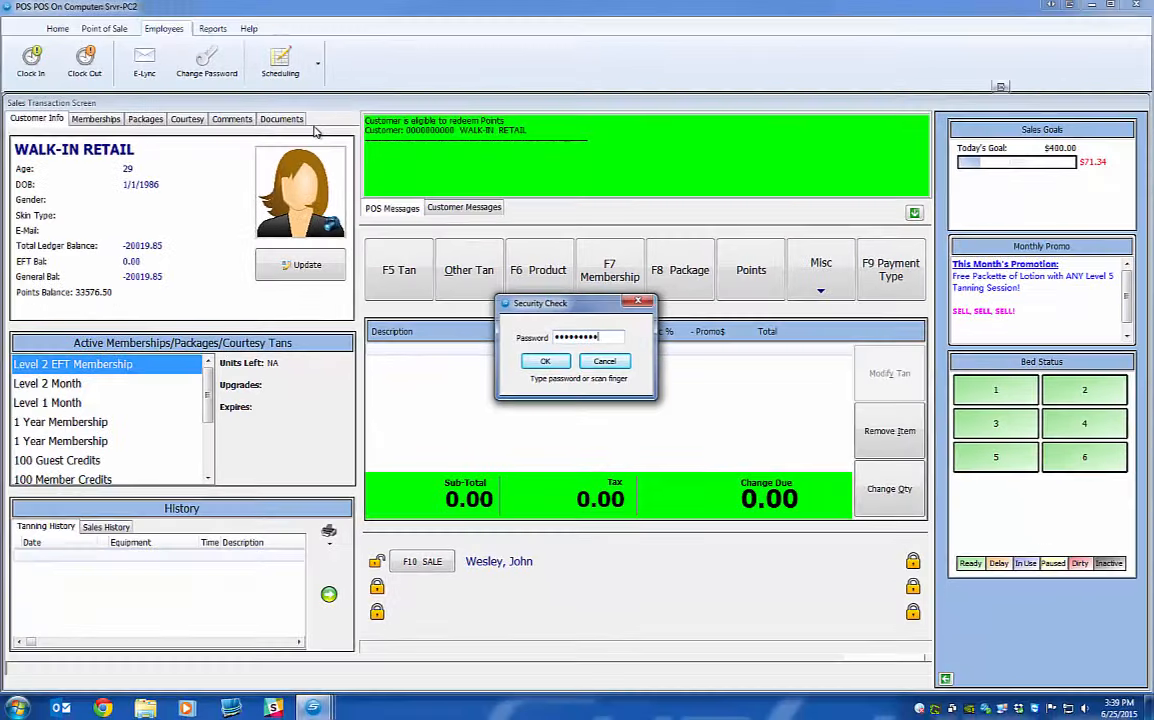
pyautogui.press('Return')
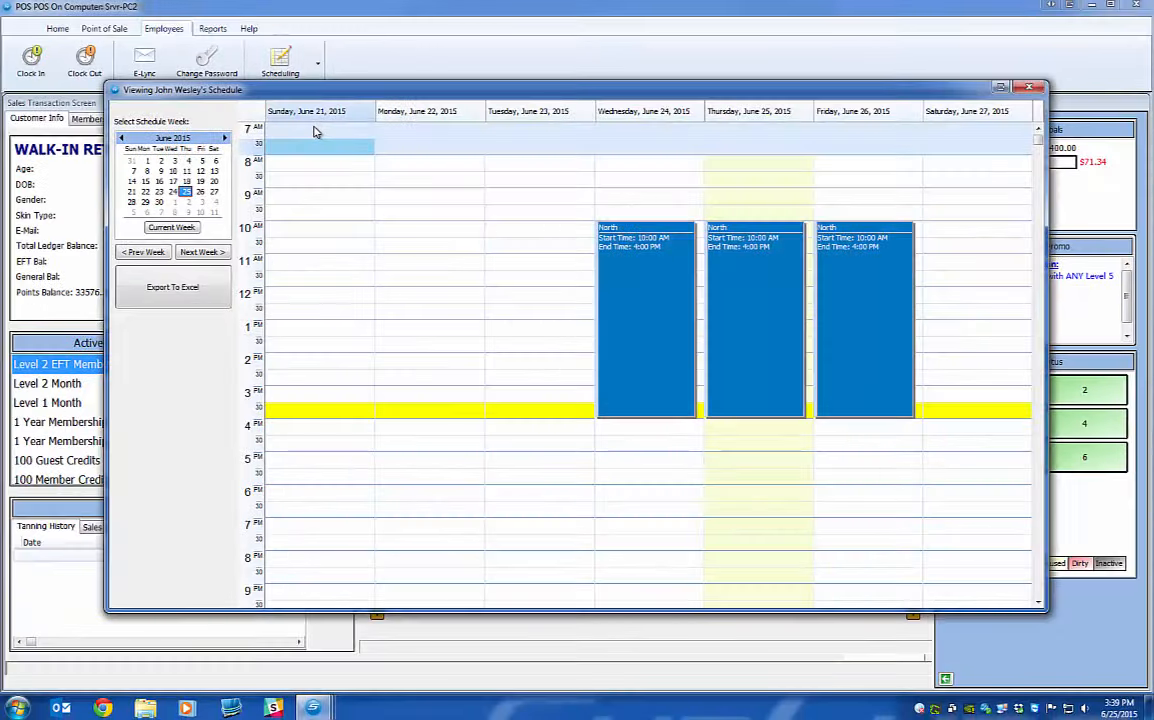
pyautogui.click(200, 252)
pyautogui.click(202, 253)
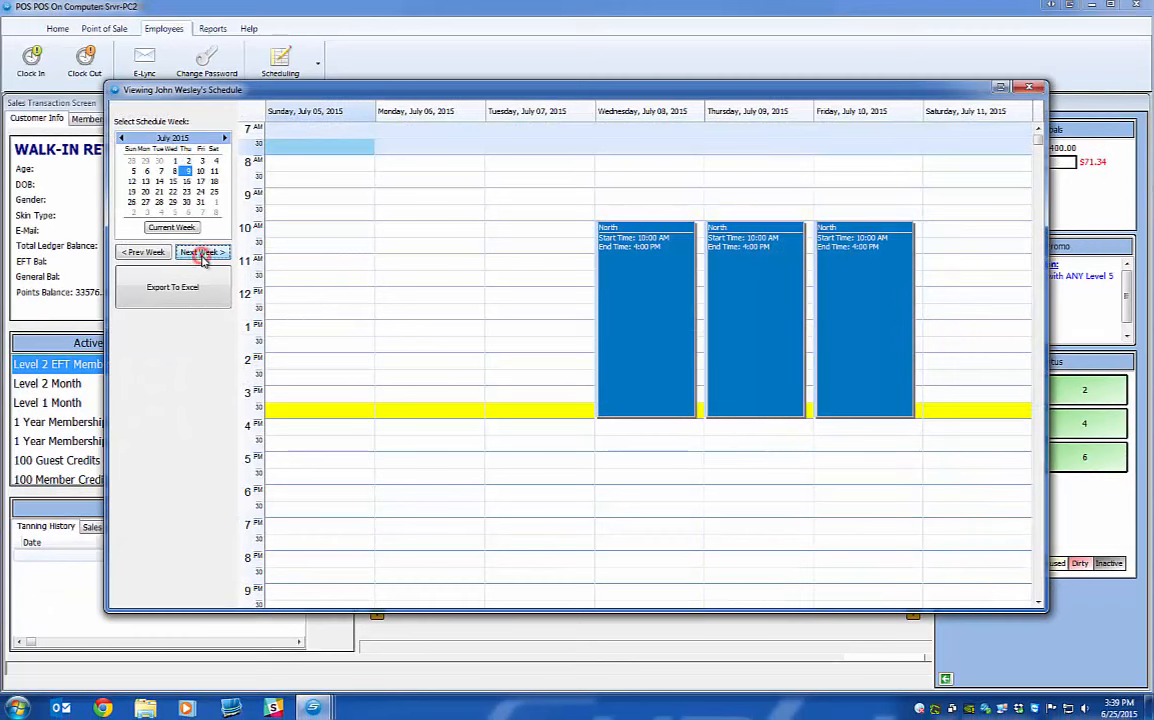
pyautogui.click(202, 253)
pyautogui.moveTo(773, 224); pyautogui.dragTo(771, 345)
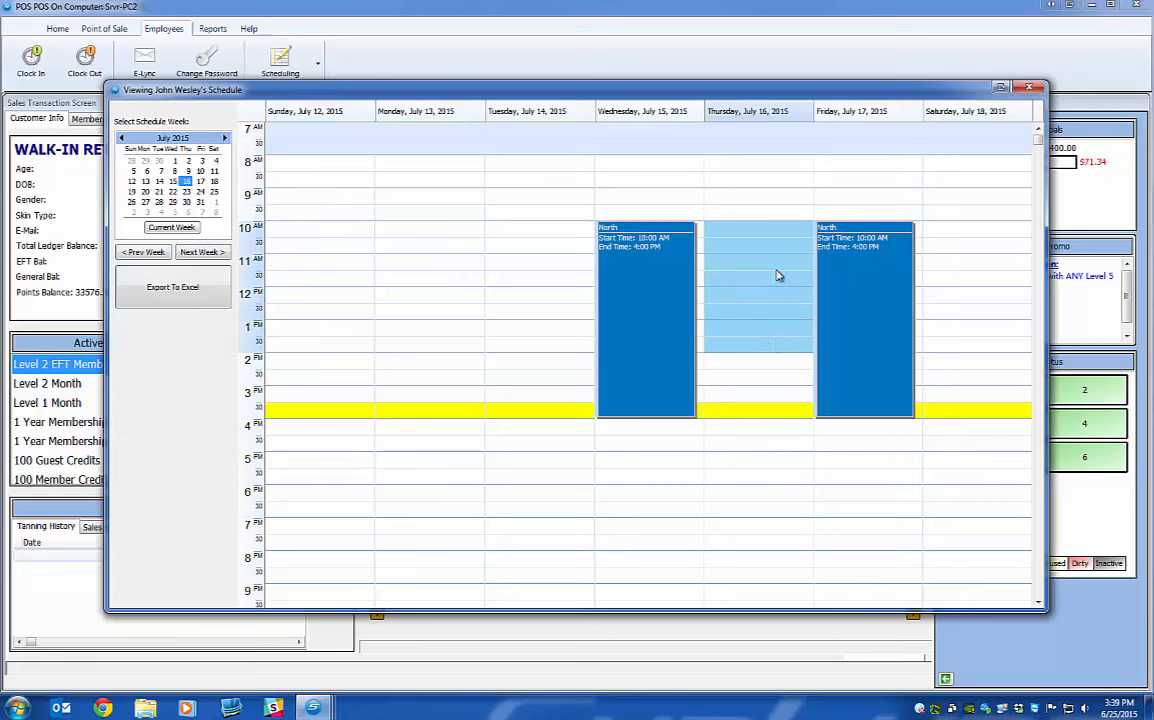
pyautogui.click(1029, 87)
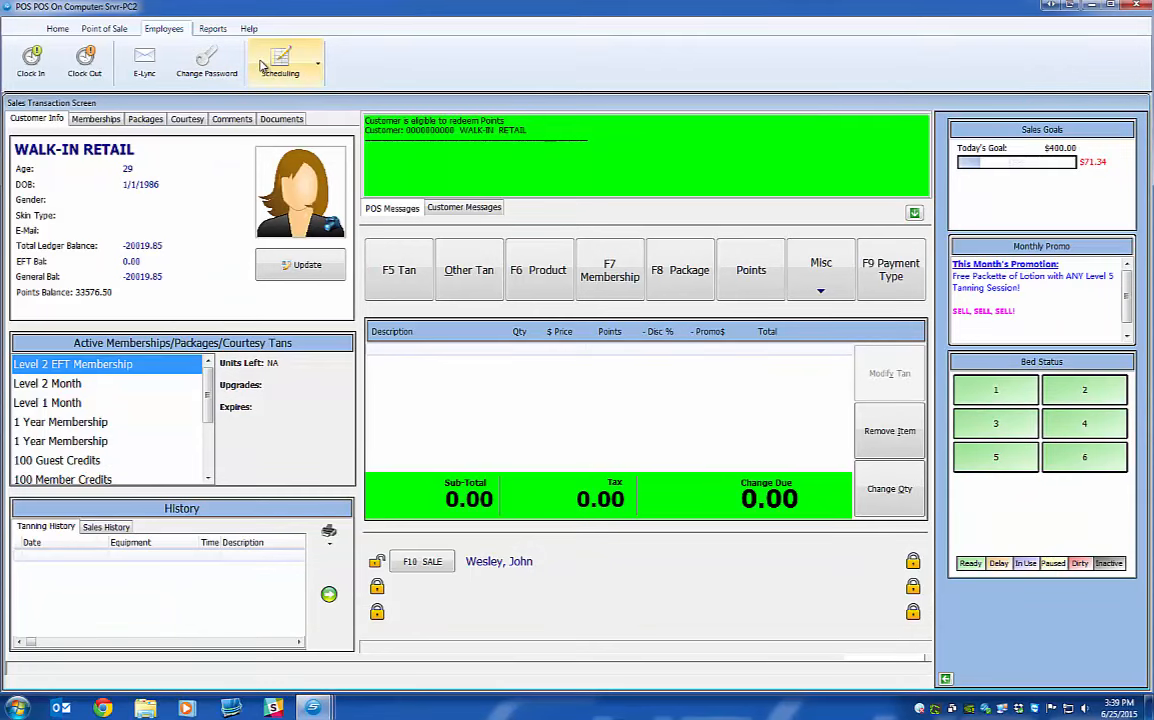
# Reopen and close the schedule, then cancel the Security Check to return to the sales screen.
pyautogui.click(262, 66)
pyautogui.click(278, 96)
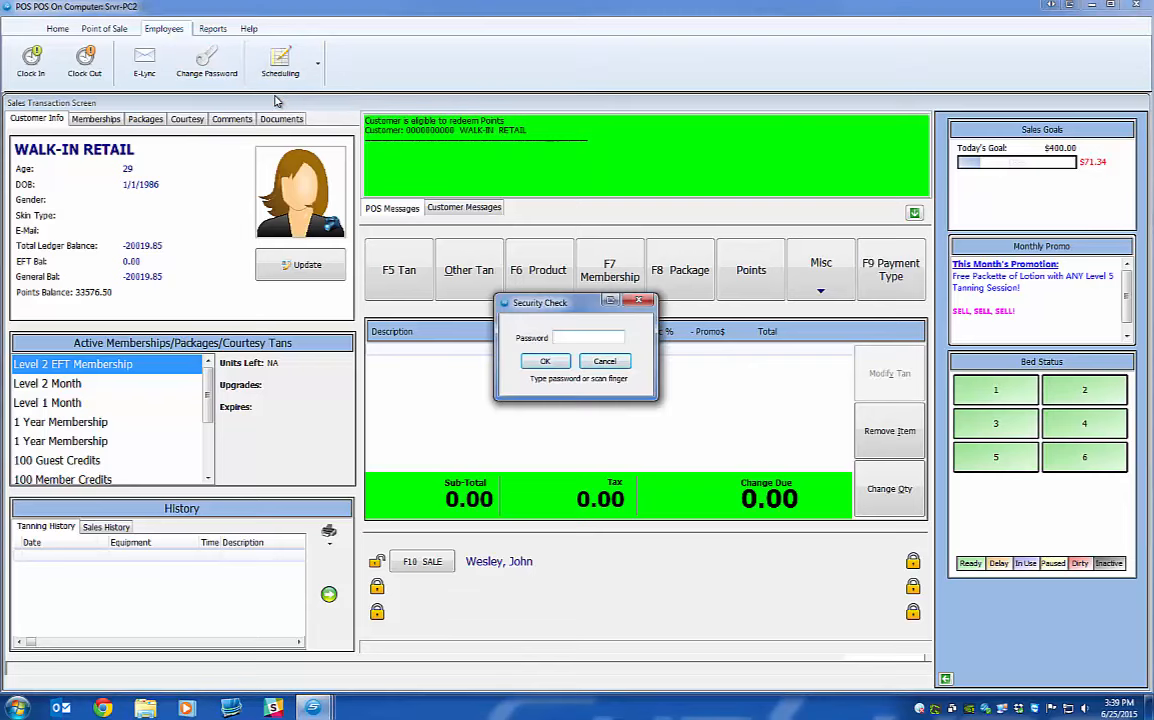
pyautogui.press('Return')
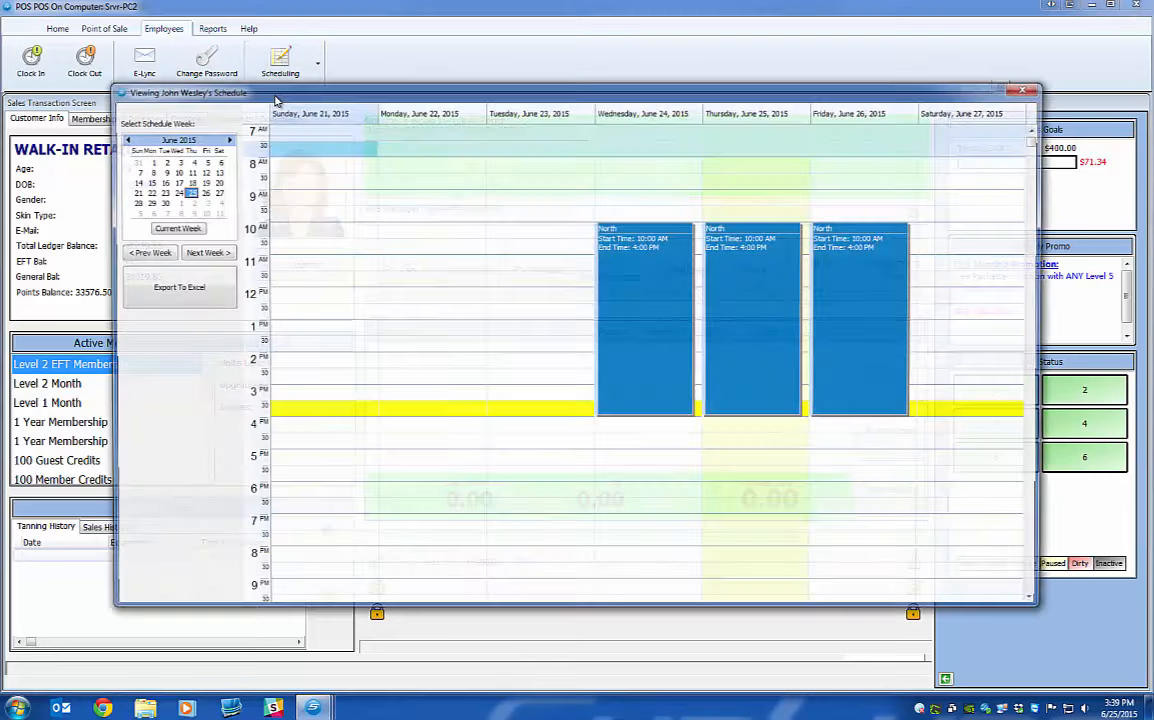
pyautogui.click(1029, 89)
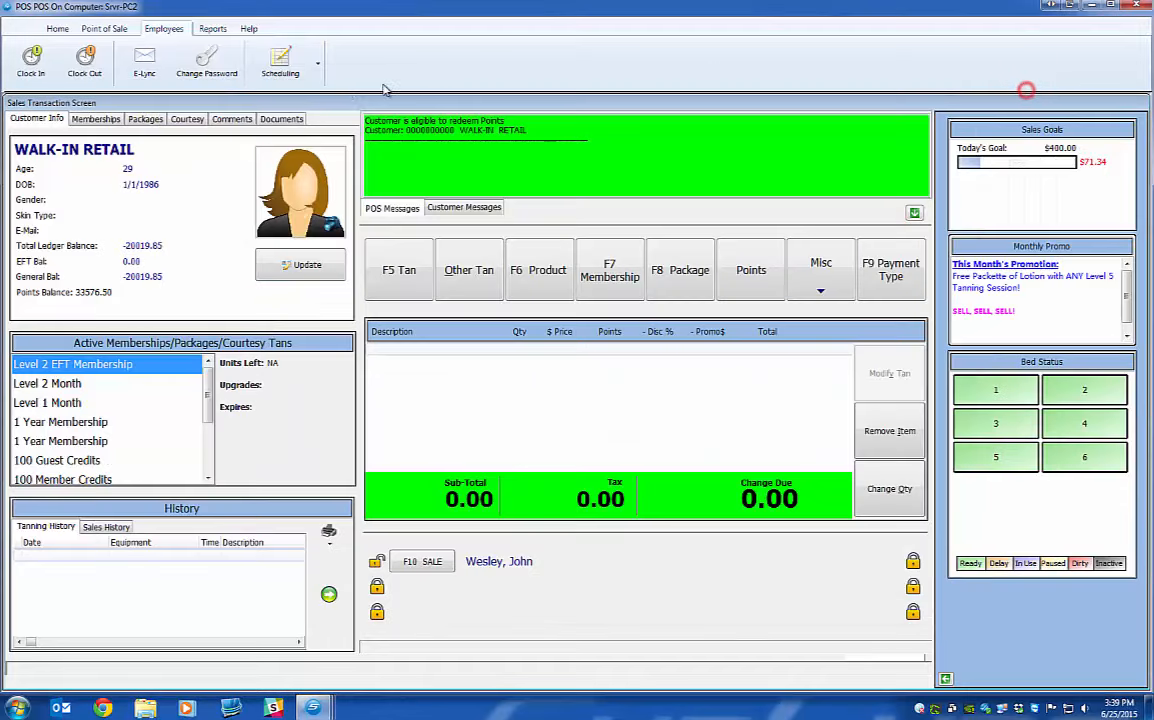
pyautogui.click(270, 60)
pyautogui.click(278, 96)
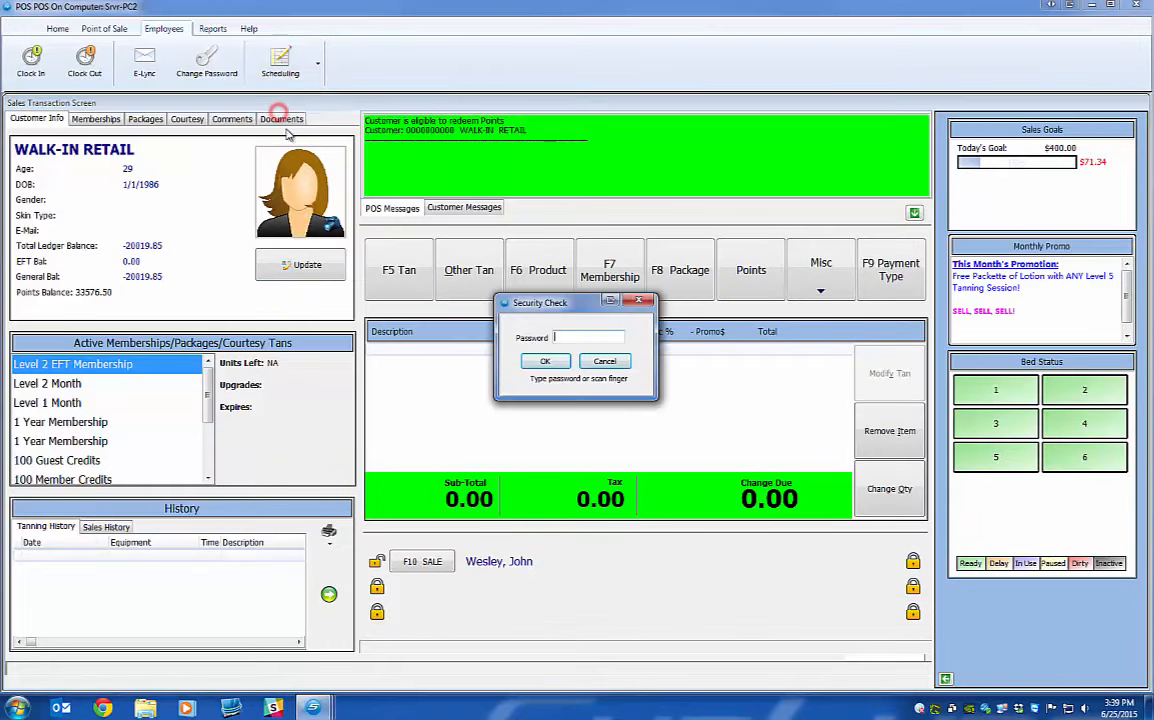
pyautogui.click(605, 361)
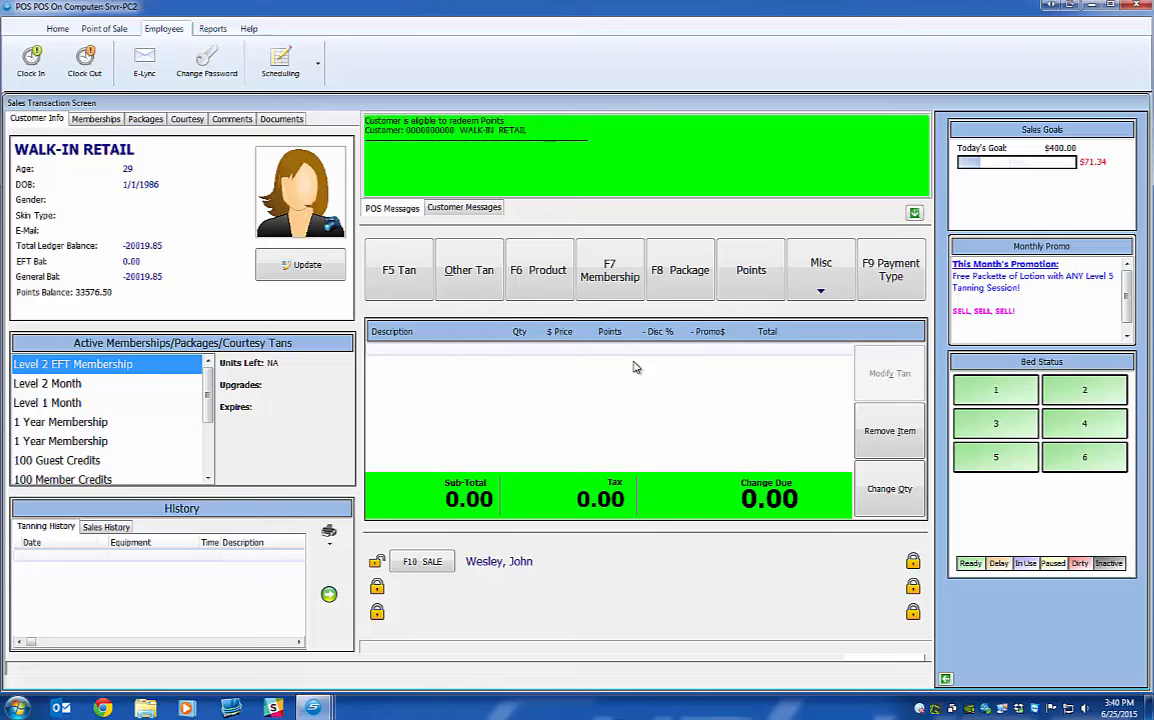
# Open your own schedule with your password and advance to the July 5–11 week.
pyautogui.click(283, 72)
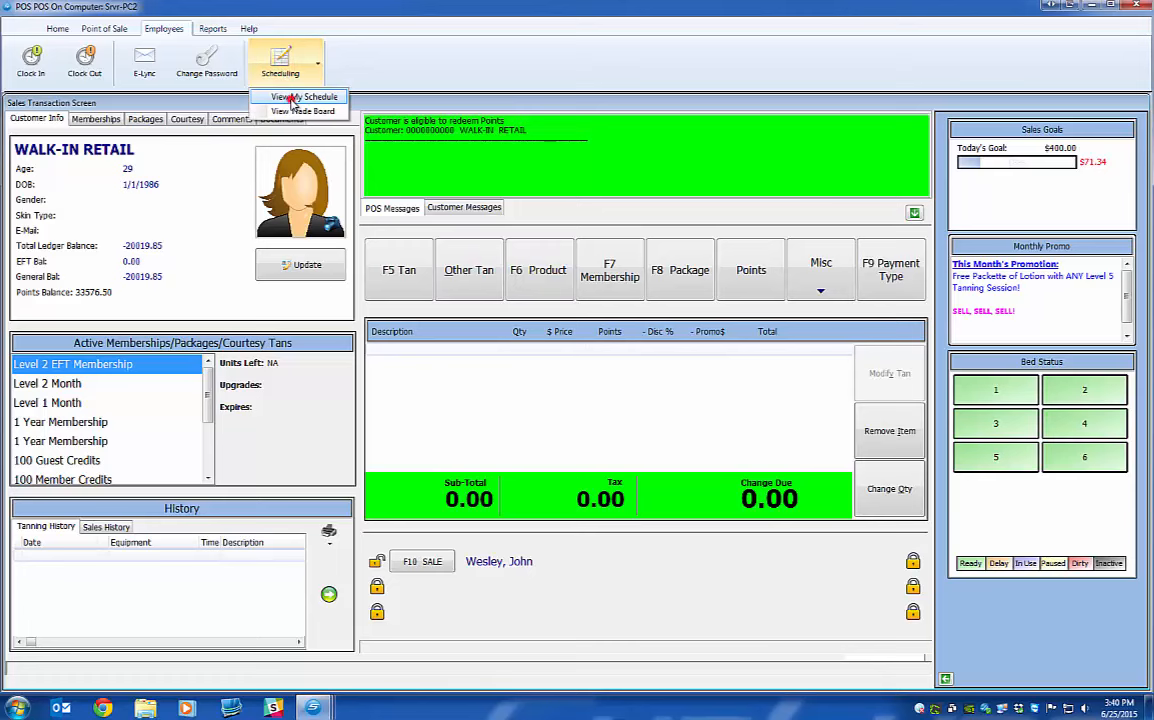
pyautogui.click(292, 98)
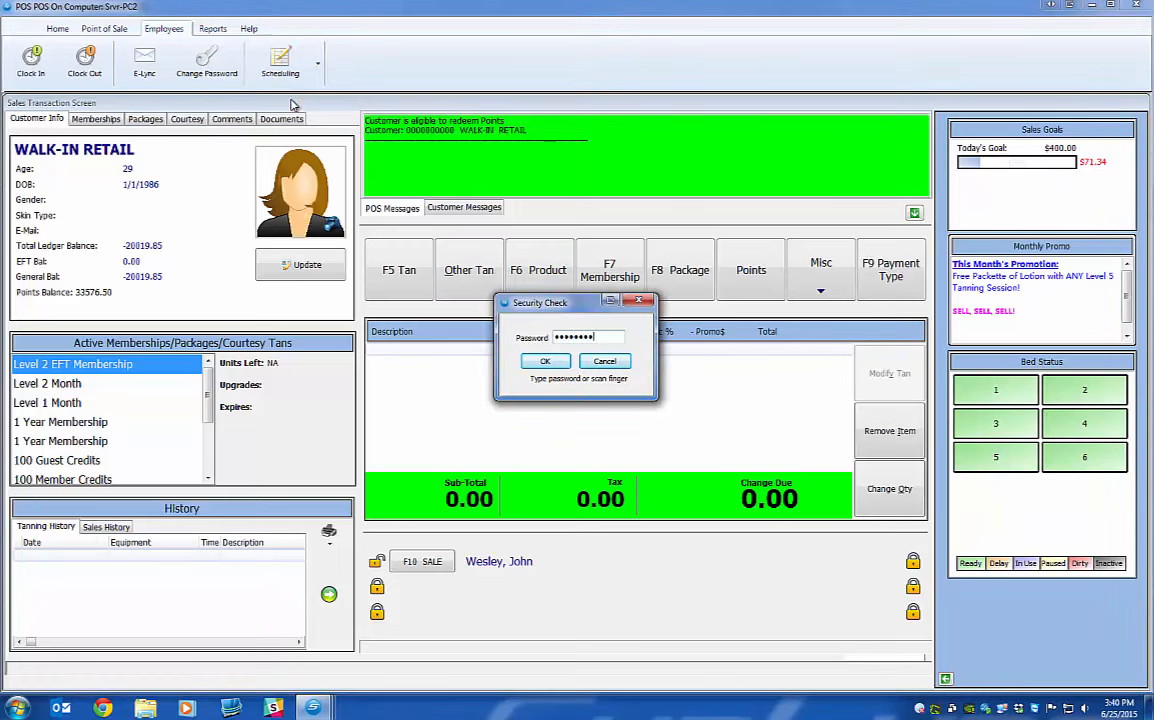
pyautogui.press('Return')
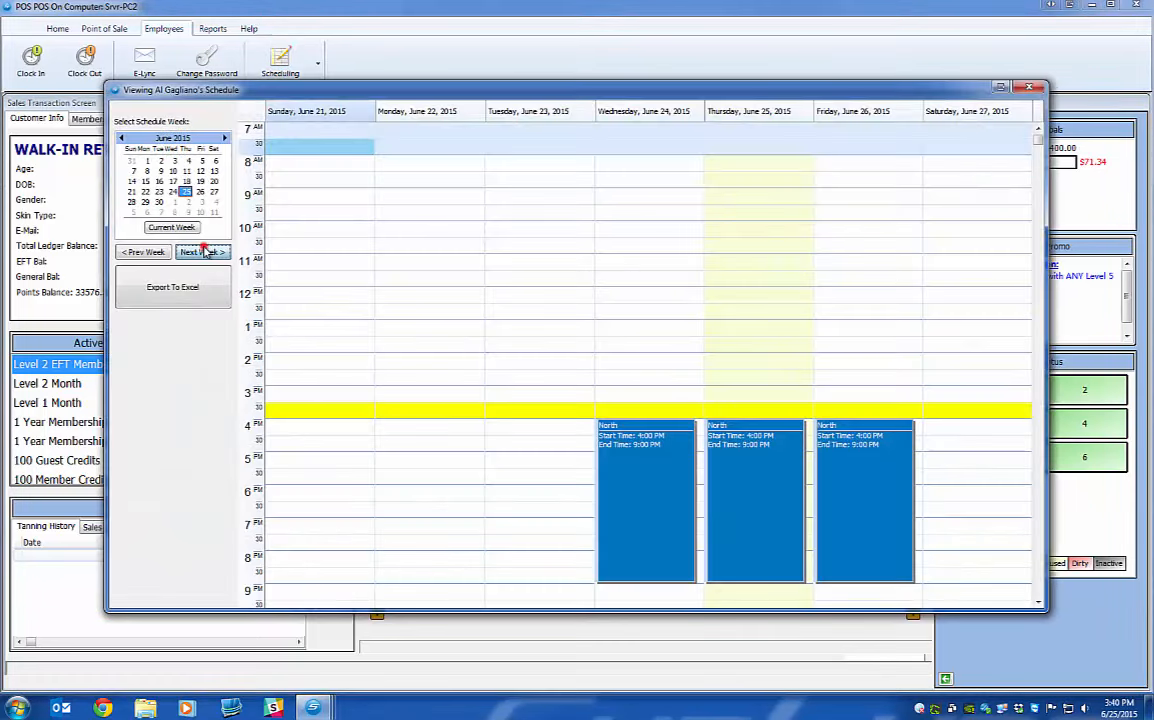
pyautogui.click(202, 252)
pyautogui.click(203, 252)
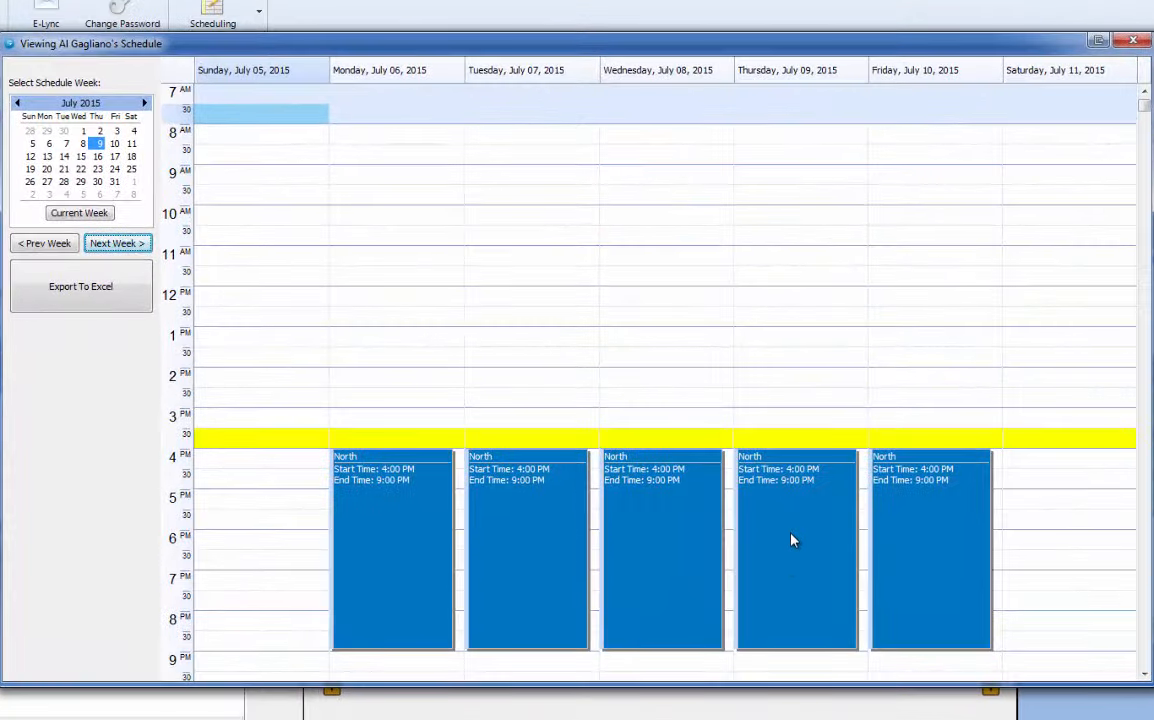
# Offer only the Thursday July 9 4:00–9:00 PM shift for trade, requiring a shift in exchange.
pyautogui.click(792, 540)
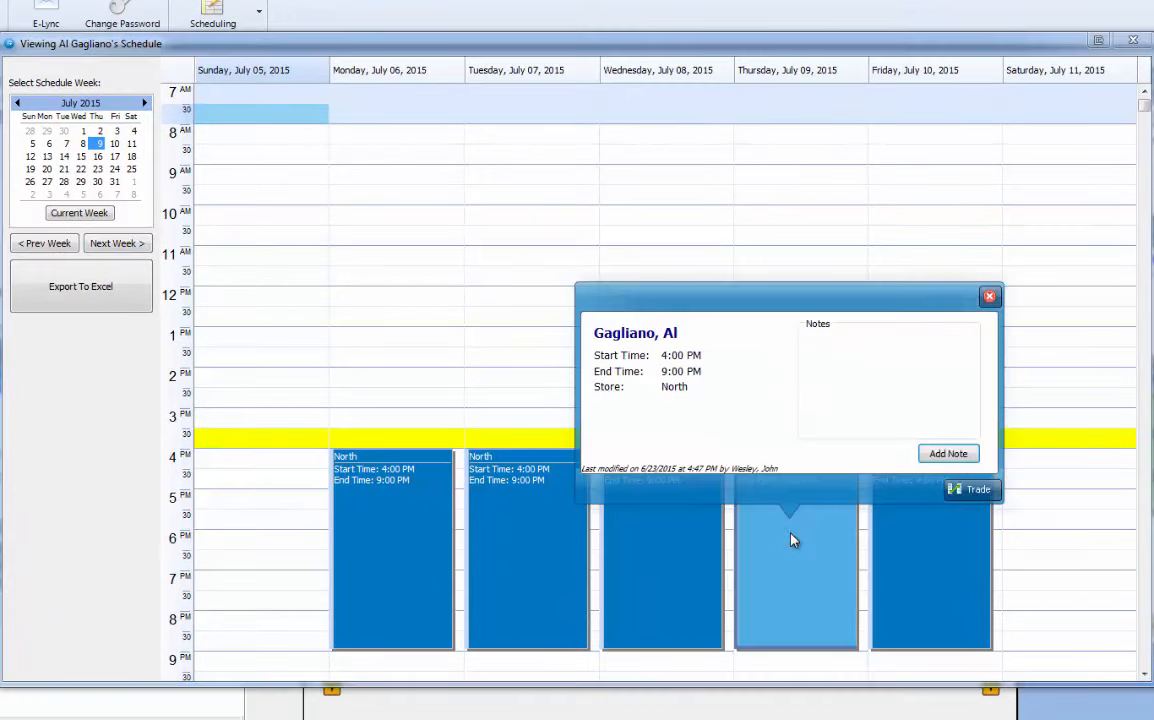
pyautogui.click(974, 489)
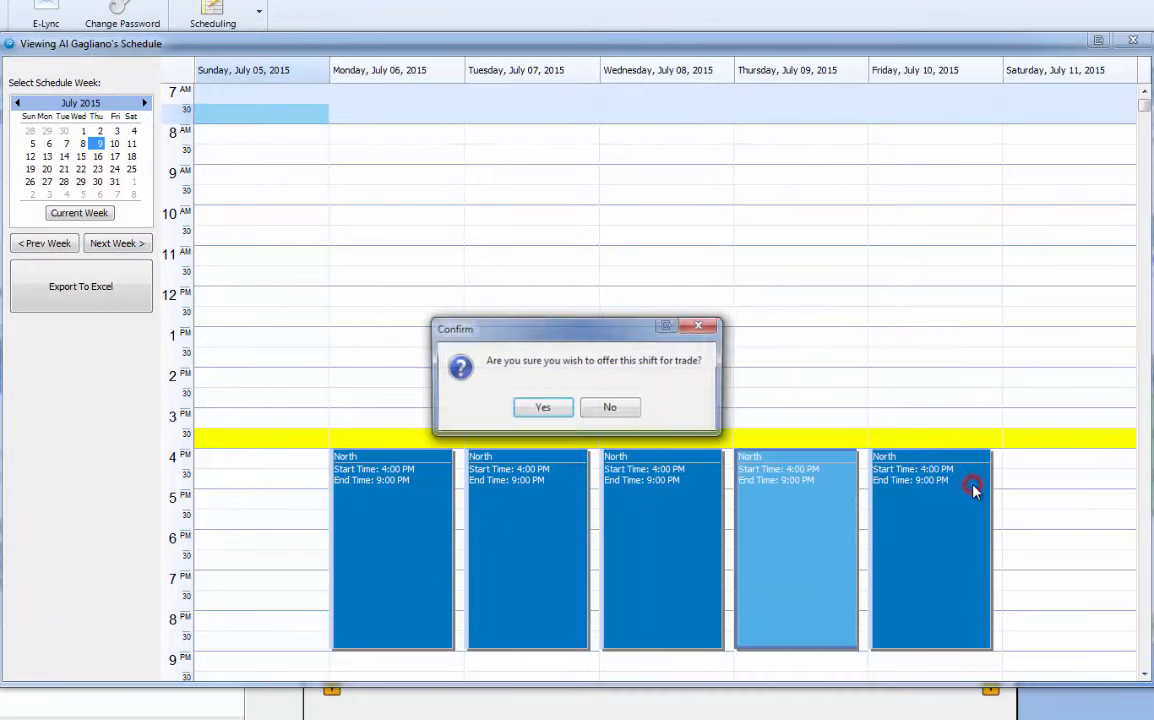
pyautogui.click(541, 407)
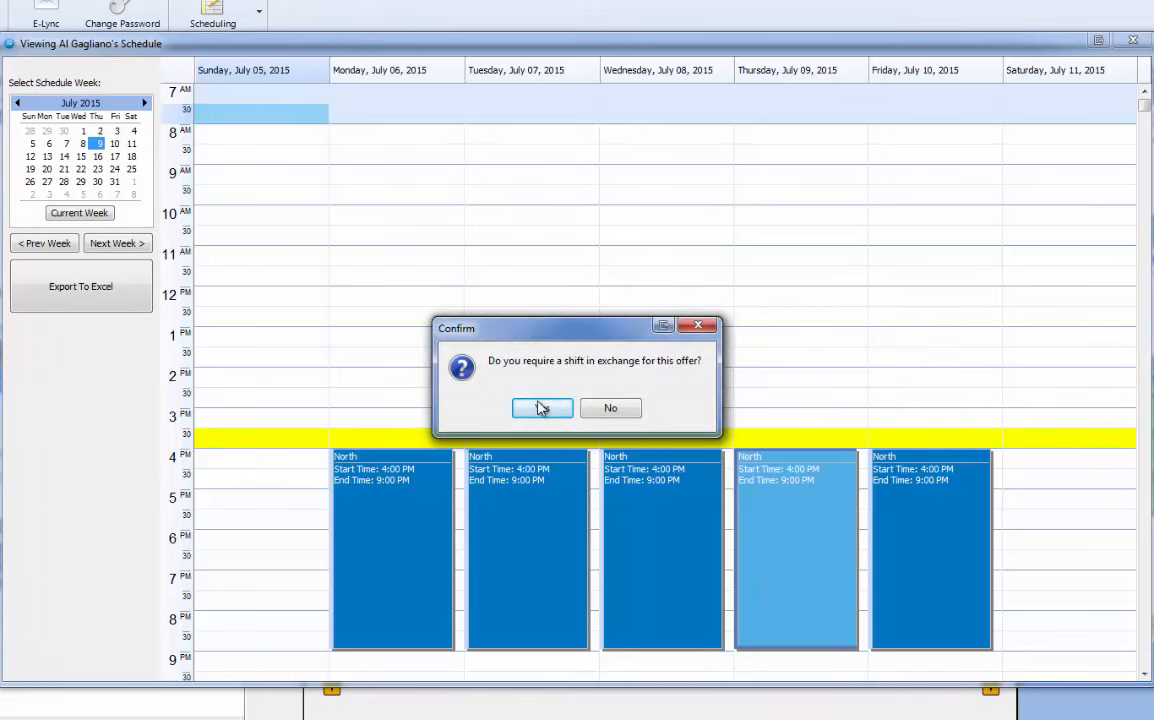
pyautogui.click(536, 408)
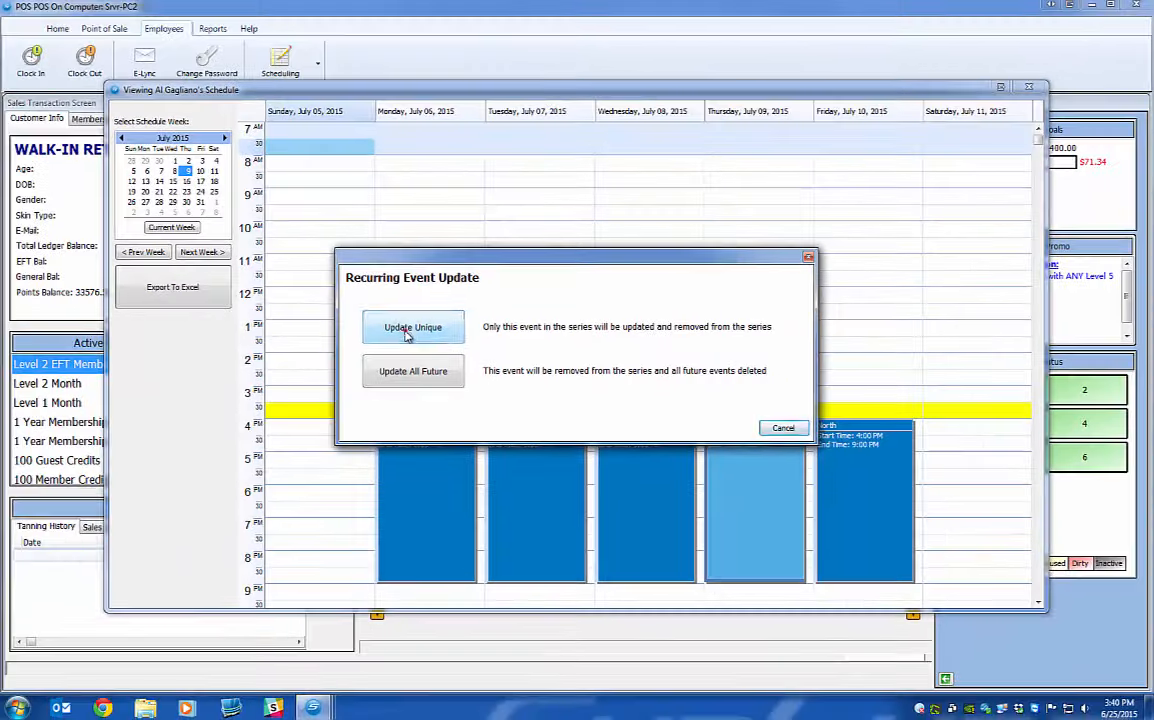
pyautogui.click(370, 336)
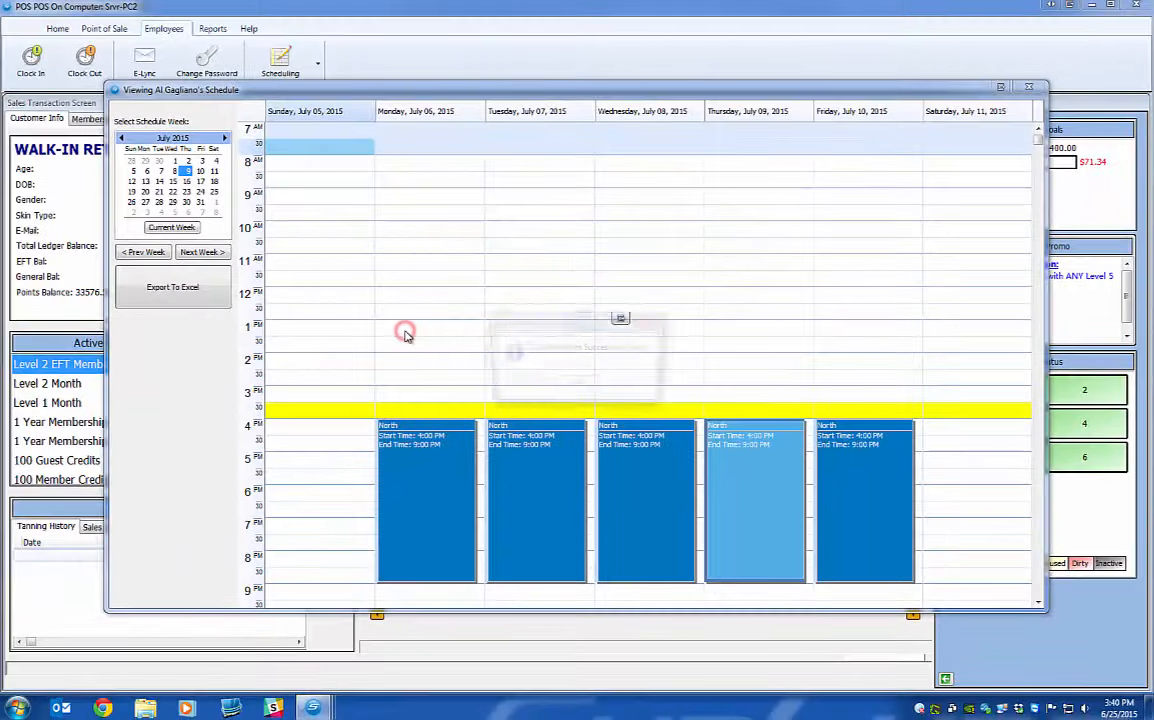
pyautogui.click(571, 384)
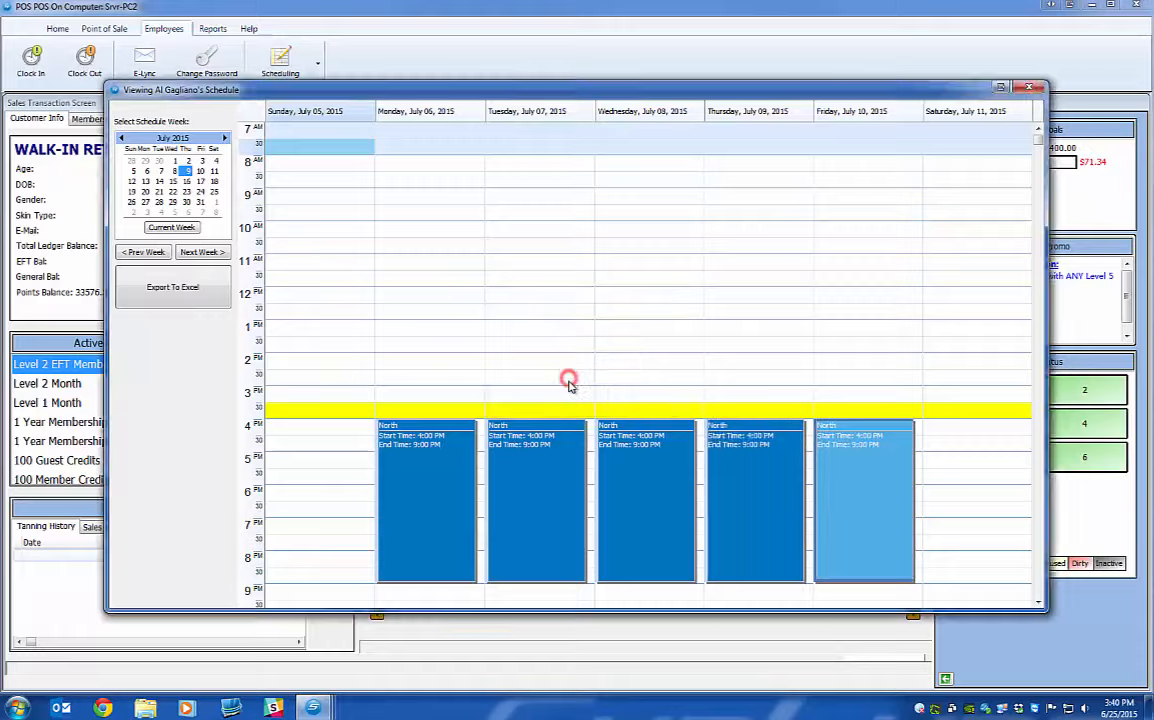
pyautogui.click(1029, 90)
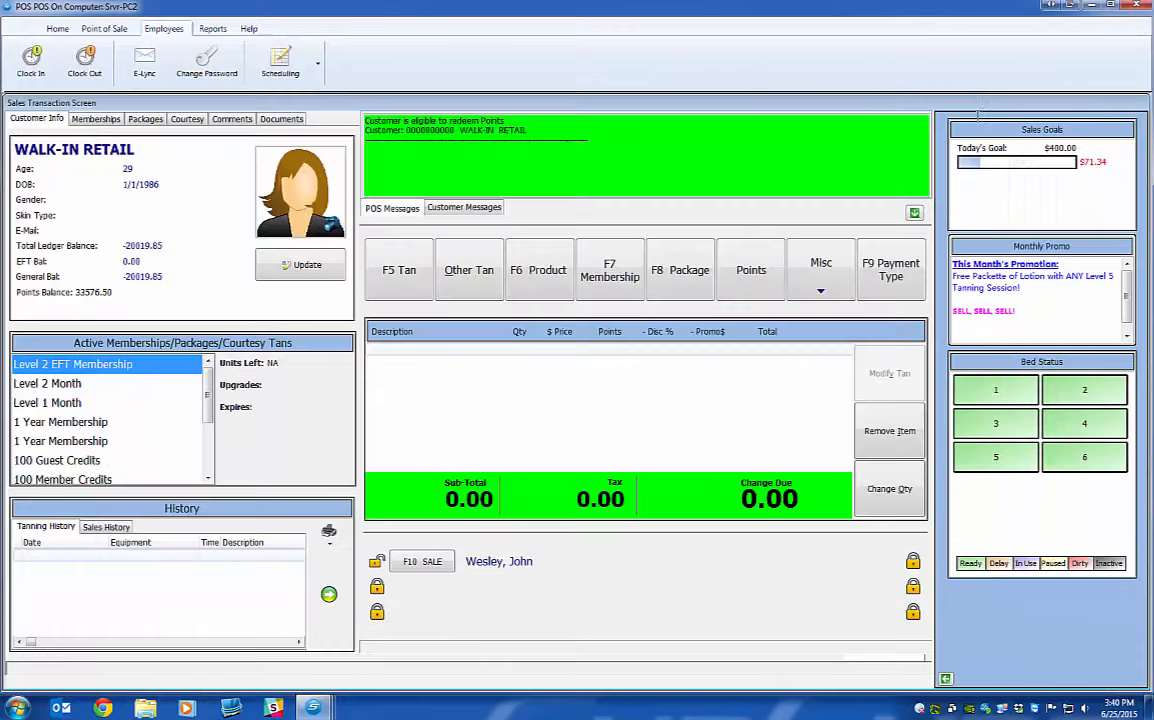
# In the manager's Trade Management, approve the pending 7/9/2015 request so it posts to the trade board.
pyautogui.click(516, 441)
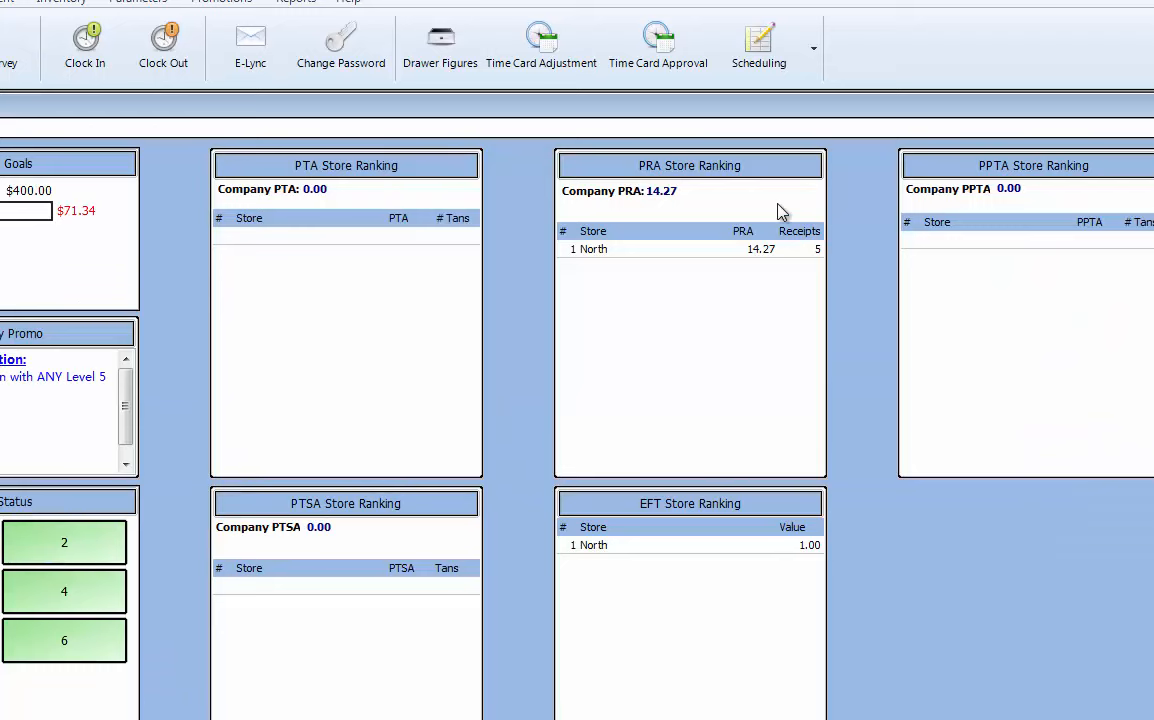
pyautogui.click(762, 48)
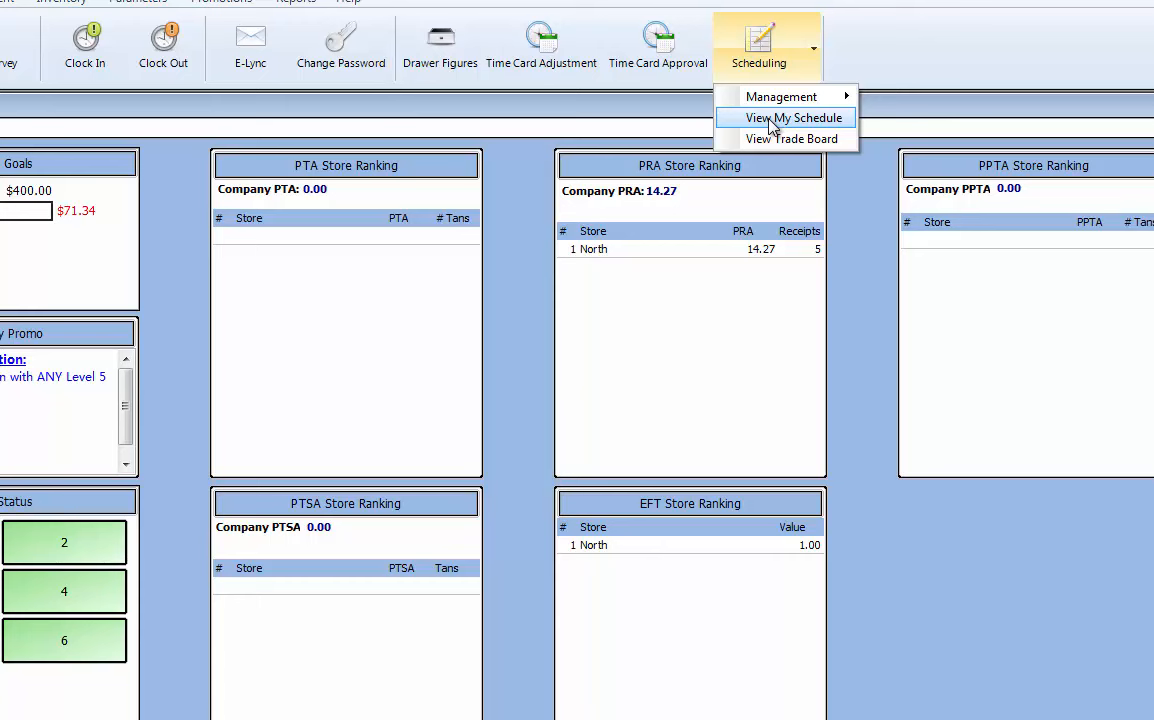
pyautogui.moveTo(781, 104)
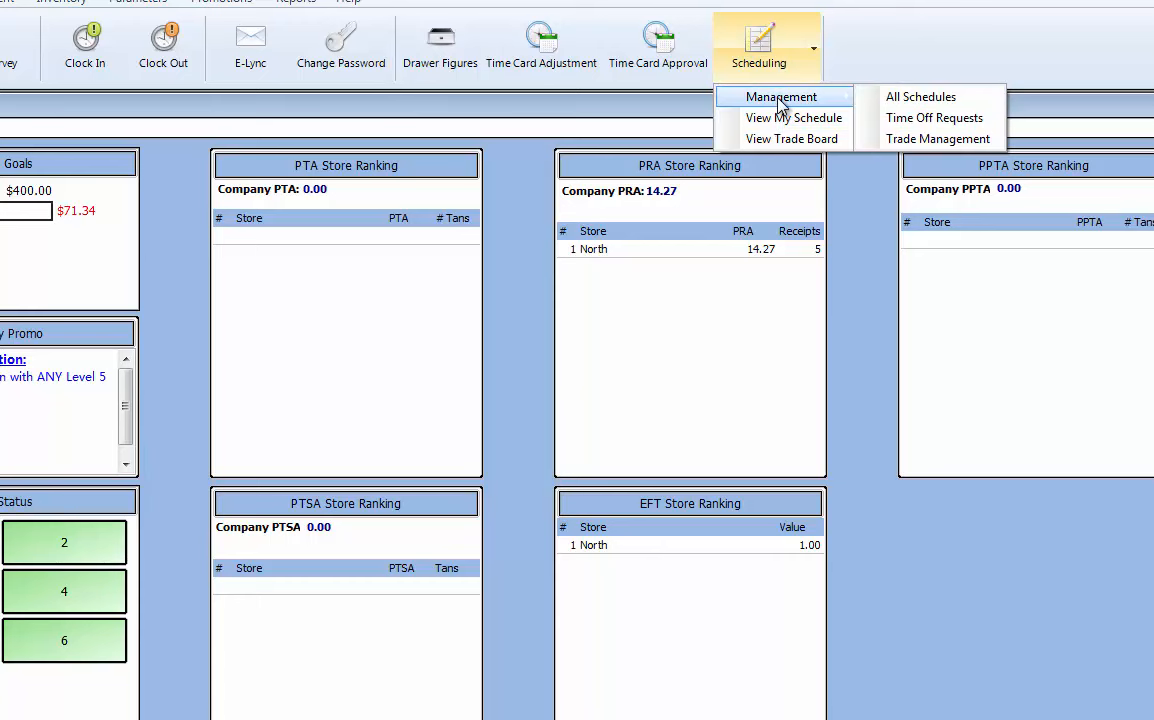
pyautogui.click(880, 139)
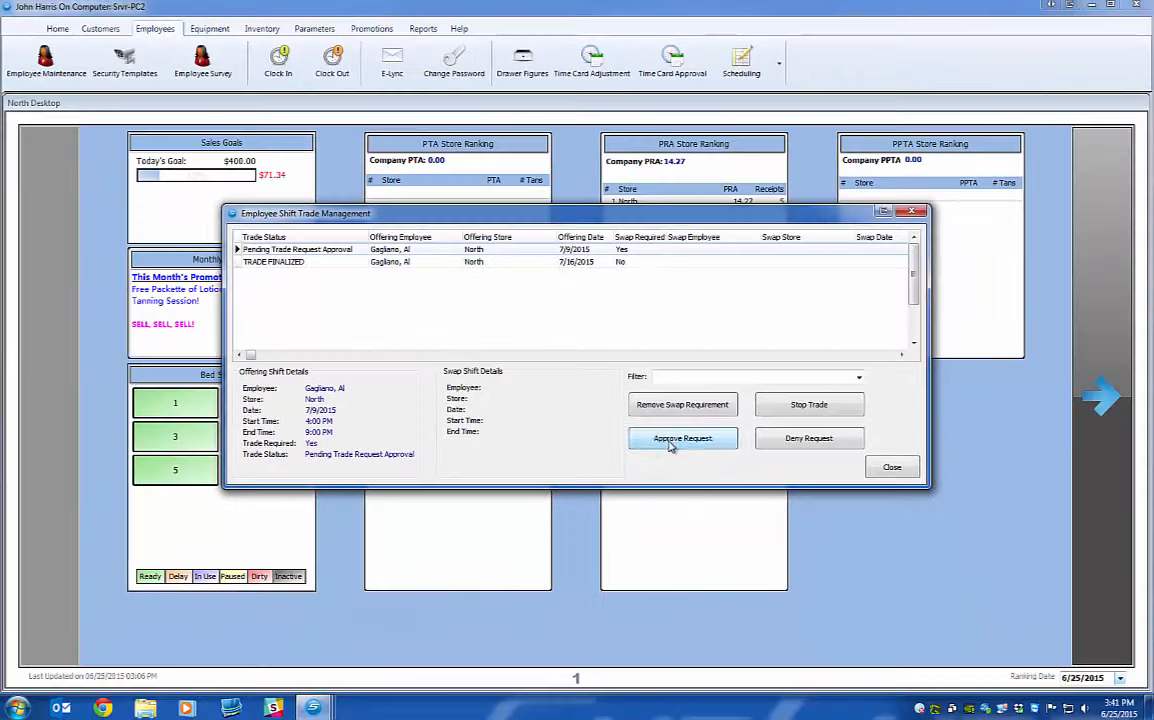
pyautogui.click(671, 446)
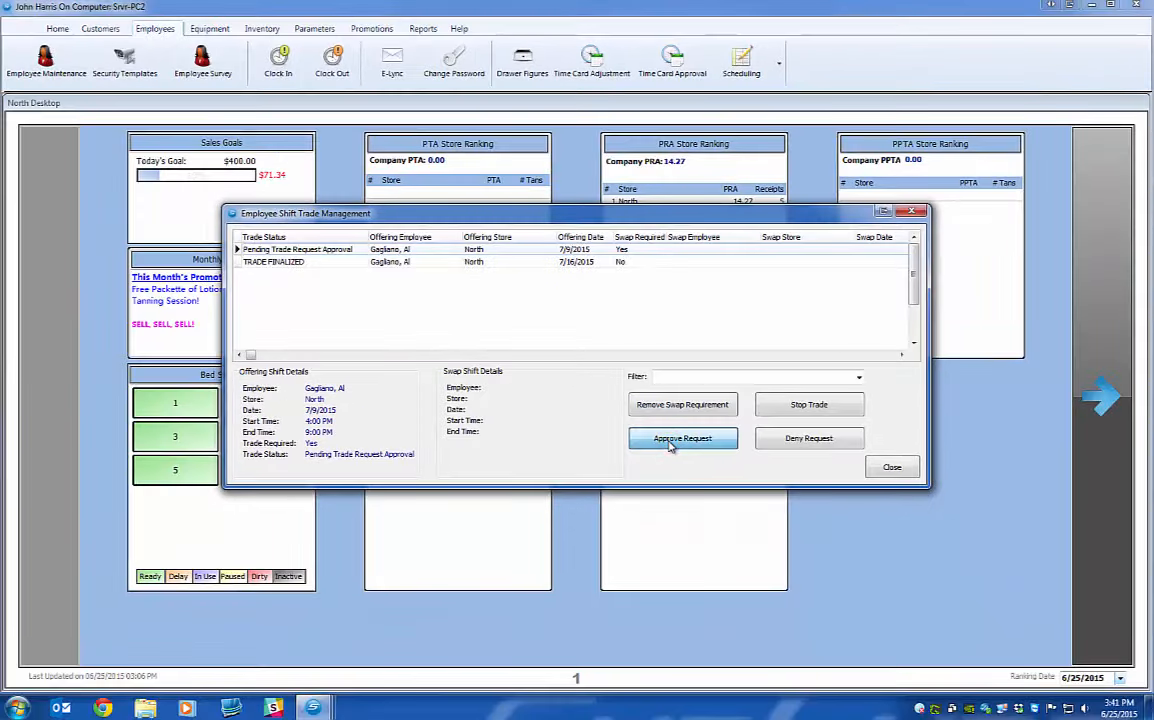
pyautogui.click(549, 386)
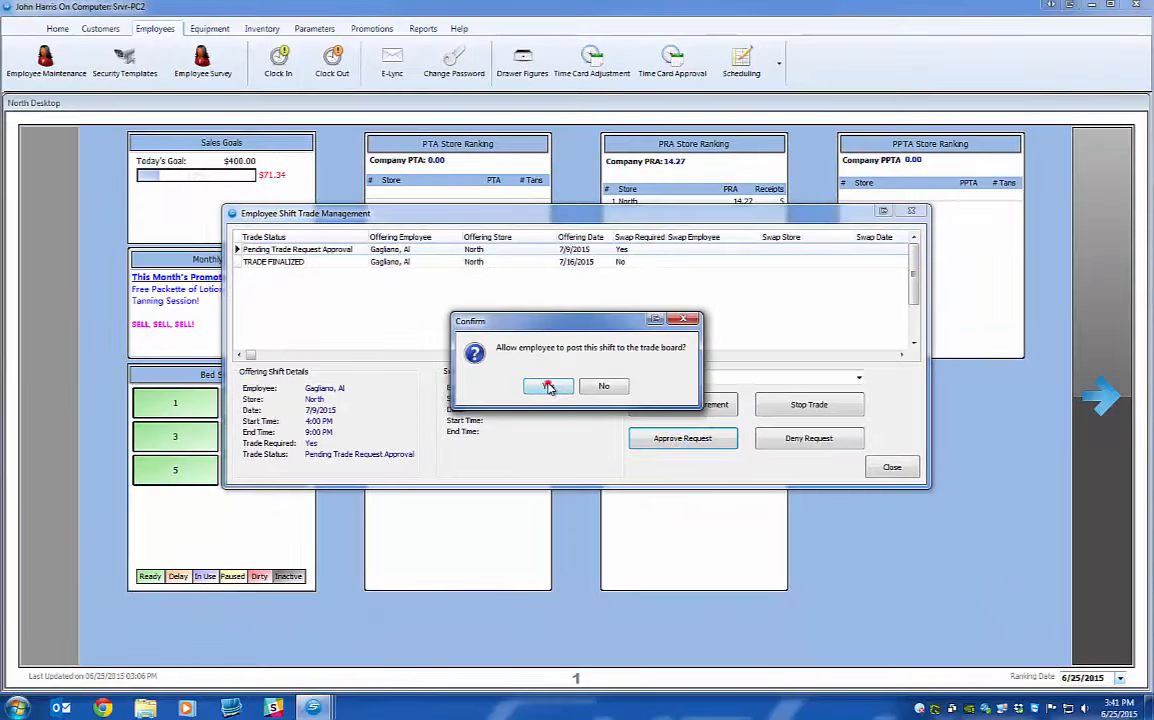
pyautogui.click(578, 386)
pyautogui.click(888, 466)
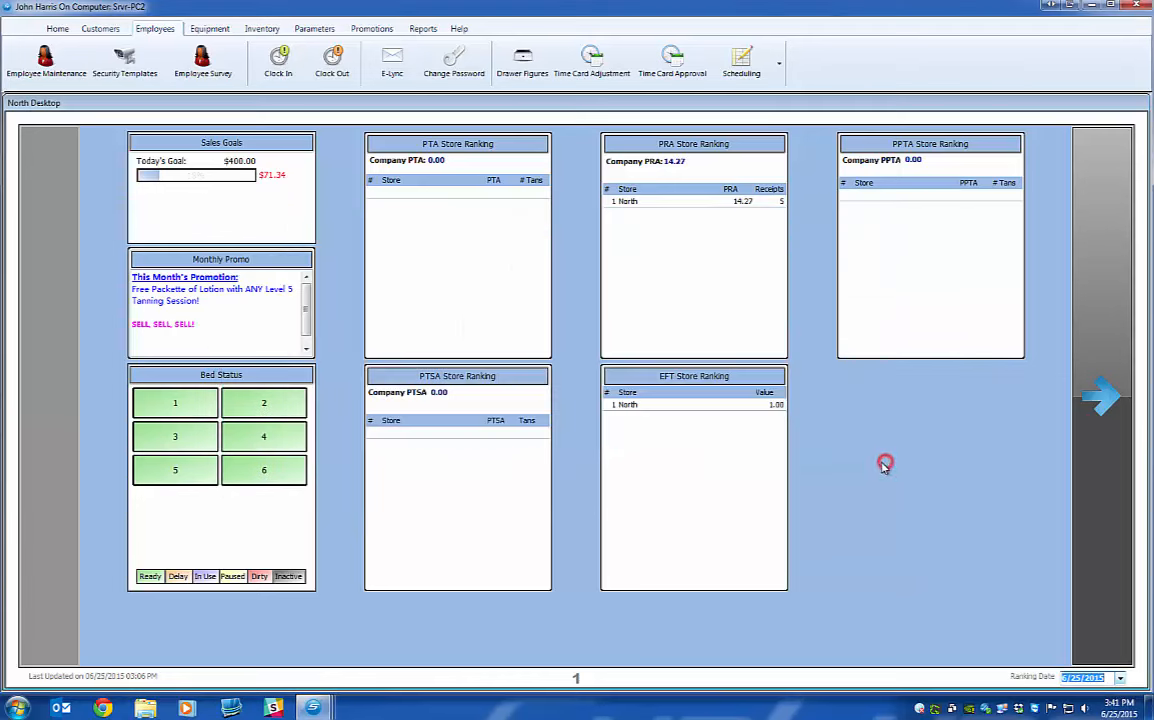
# In the POS window, open the trade board with your password and move to the week of July 9.
pyautogui.moveTo(313, 707)
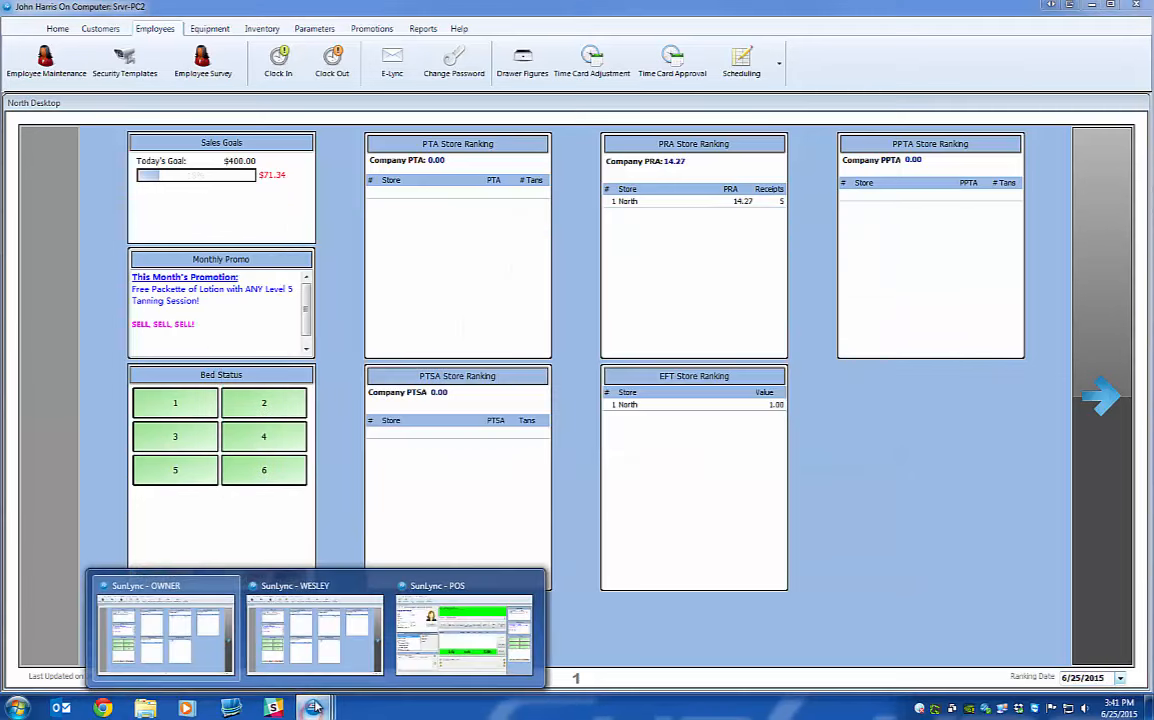
pyautogui.click(442, 606)
pyautogui.click(280, 62)
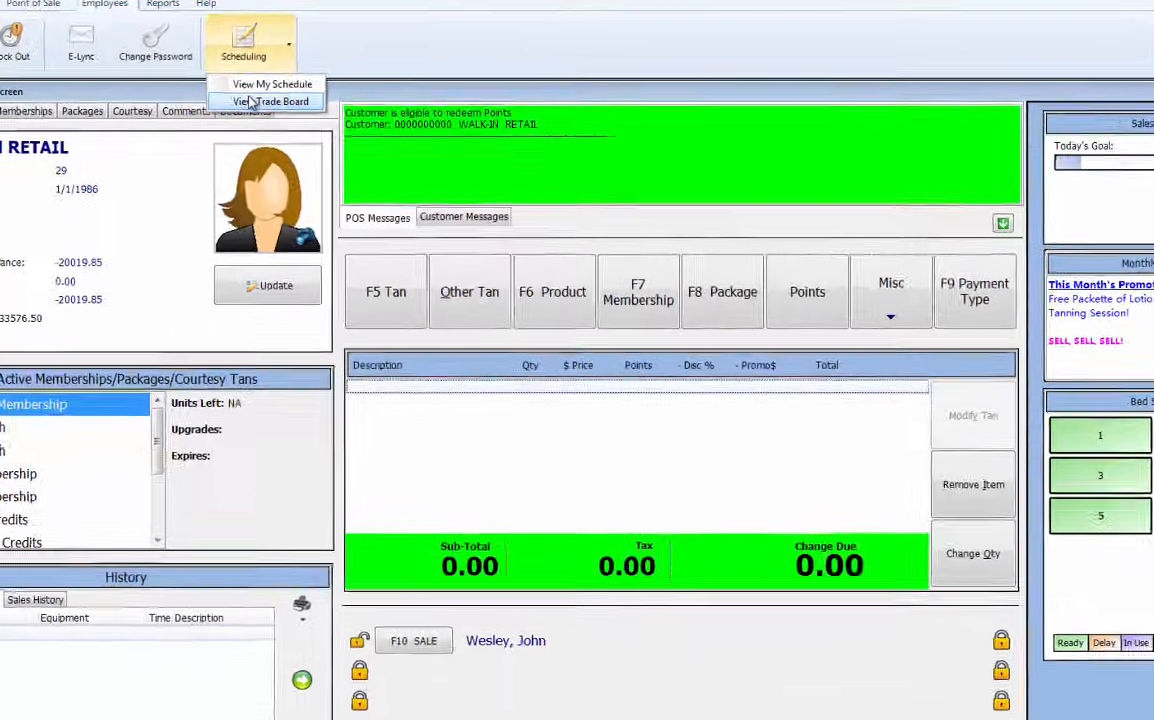
pyautogui.click(289, 112)
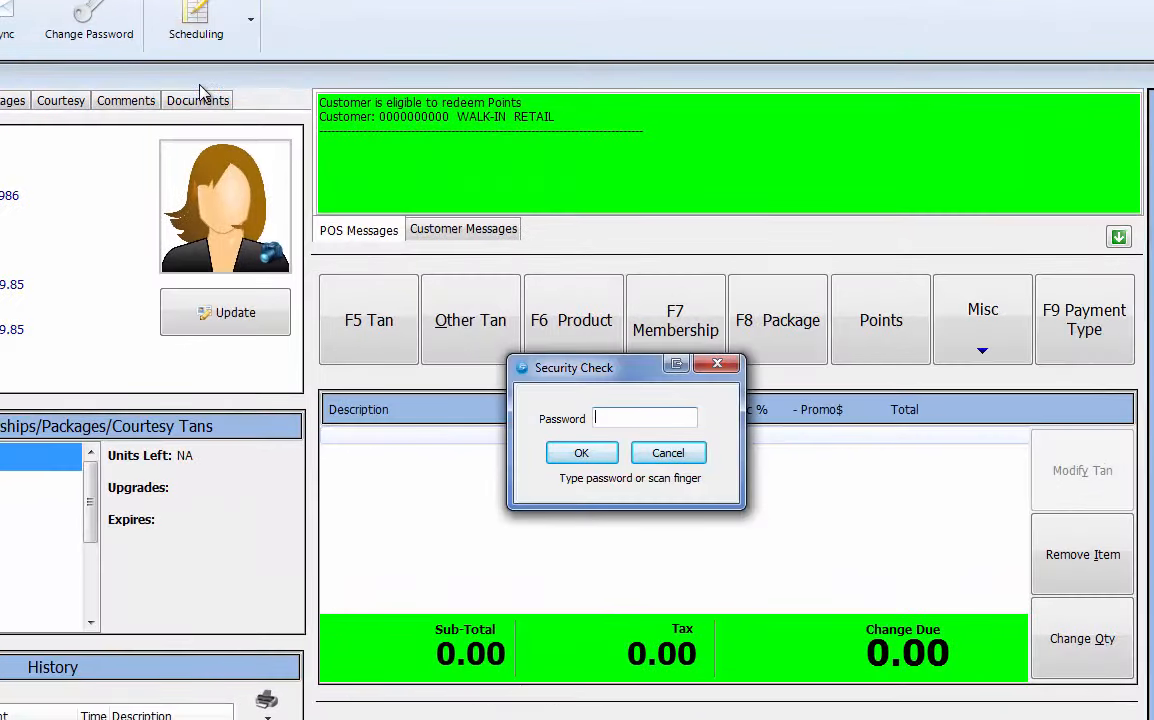
pyautogui.write('****')
pyautogui.press('Return')
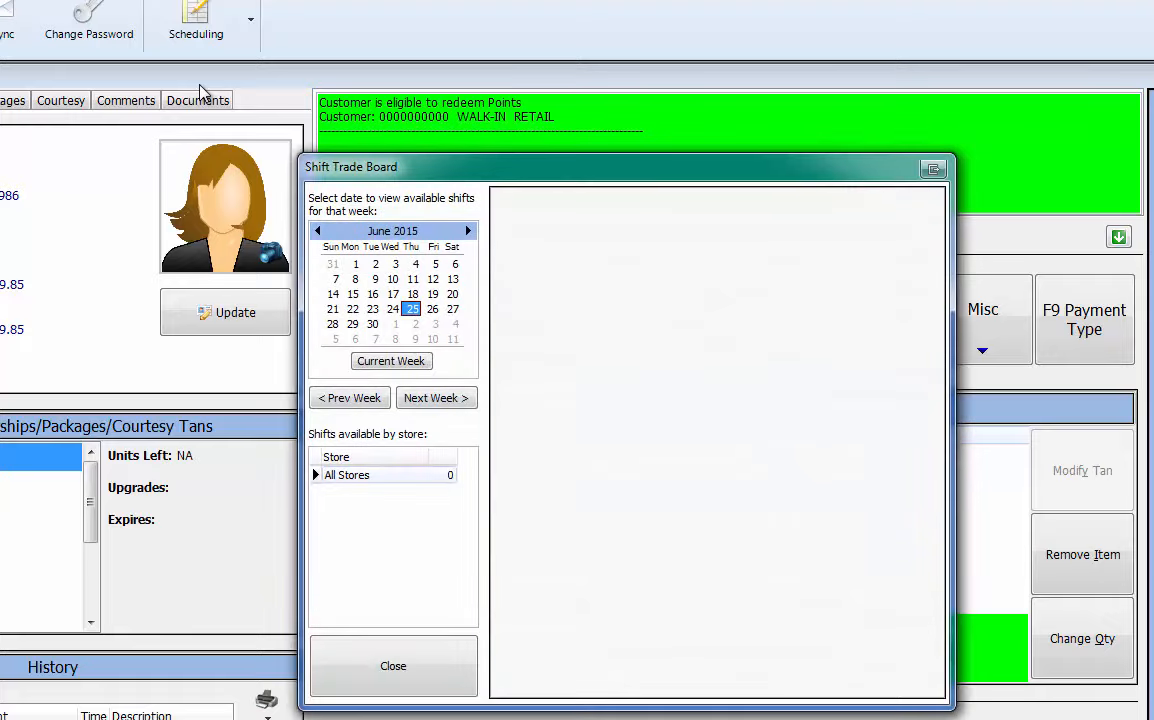
pyautogui.click(433, 396)
pyautogui.click(433, 396)
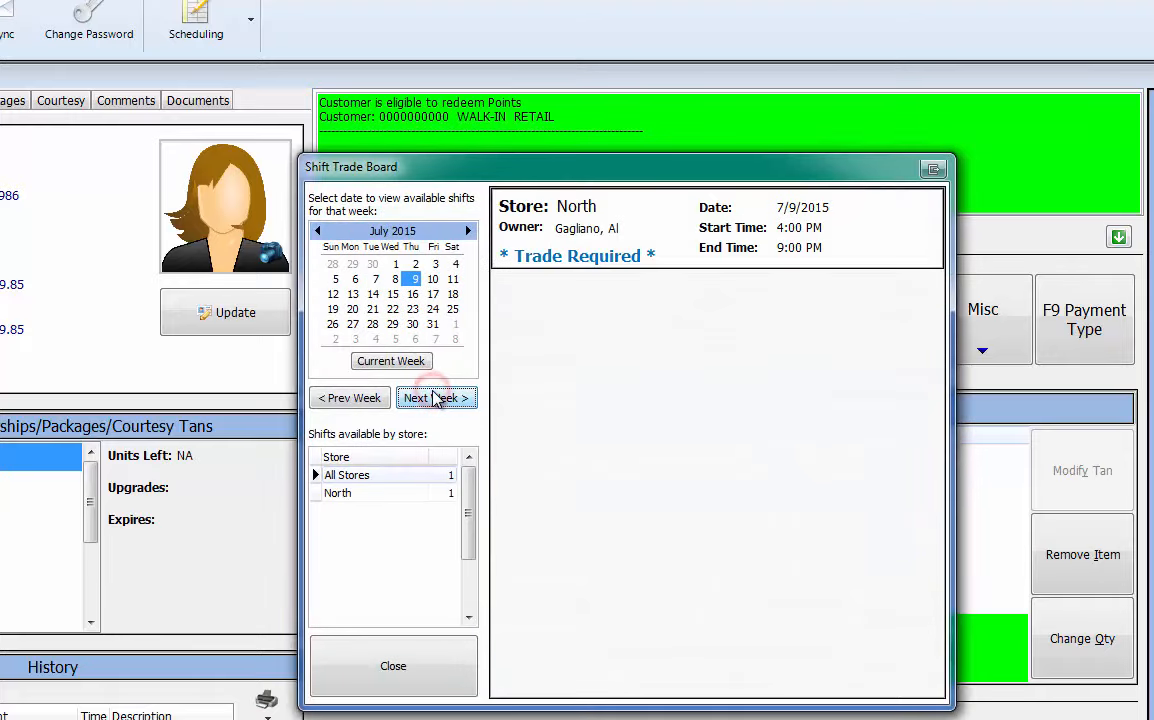
# Try to pick up the 7/9 North shift; it is refused over a conflicting 5:00–5:30 PM shift.
pyautogui.click(592, 204)
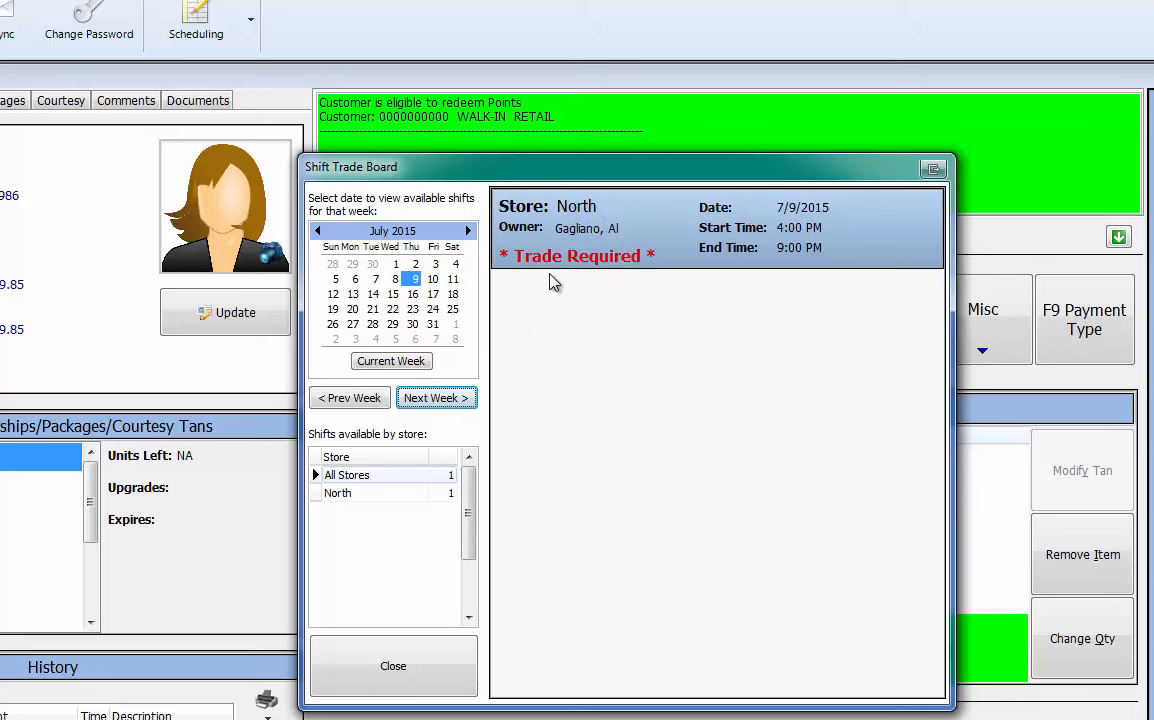
pyautogui.doubleClick(667, 249)
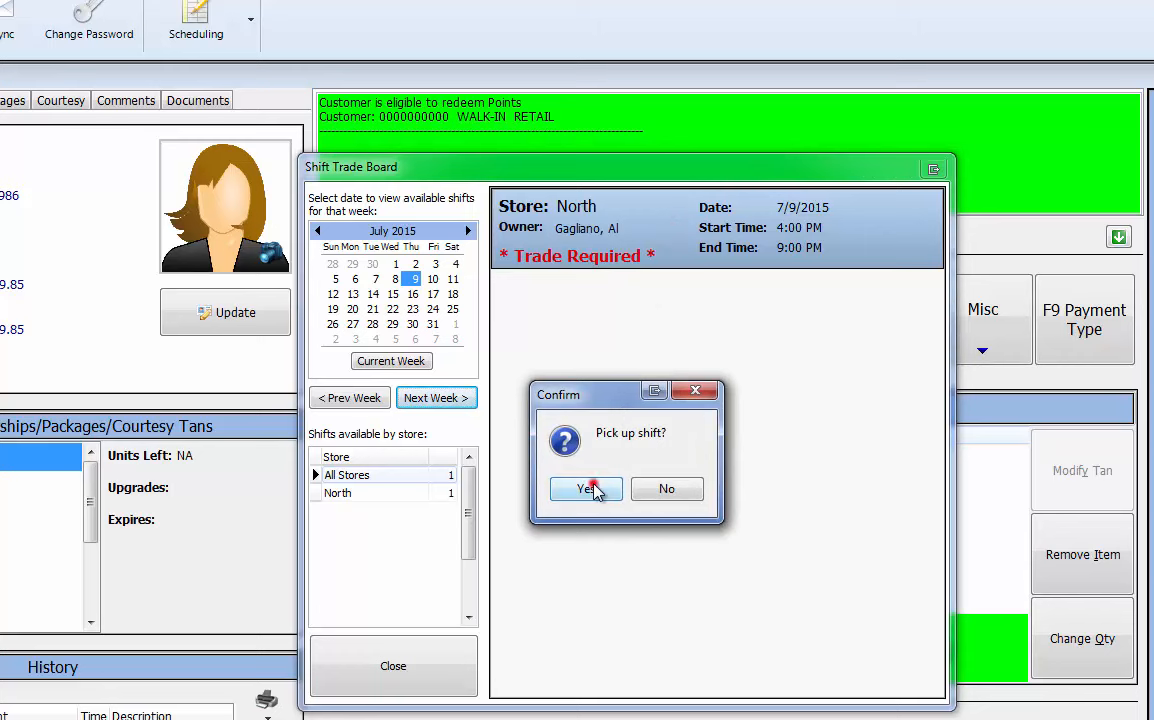
pyautogui.click(592, 489)
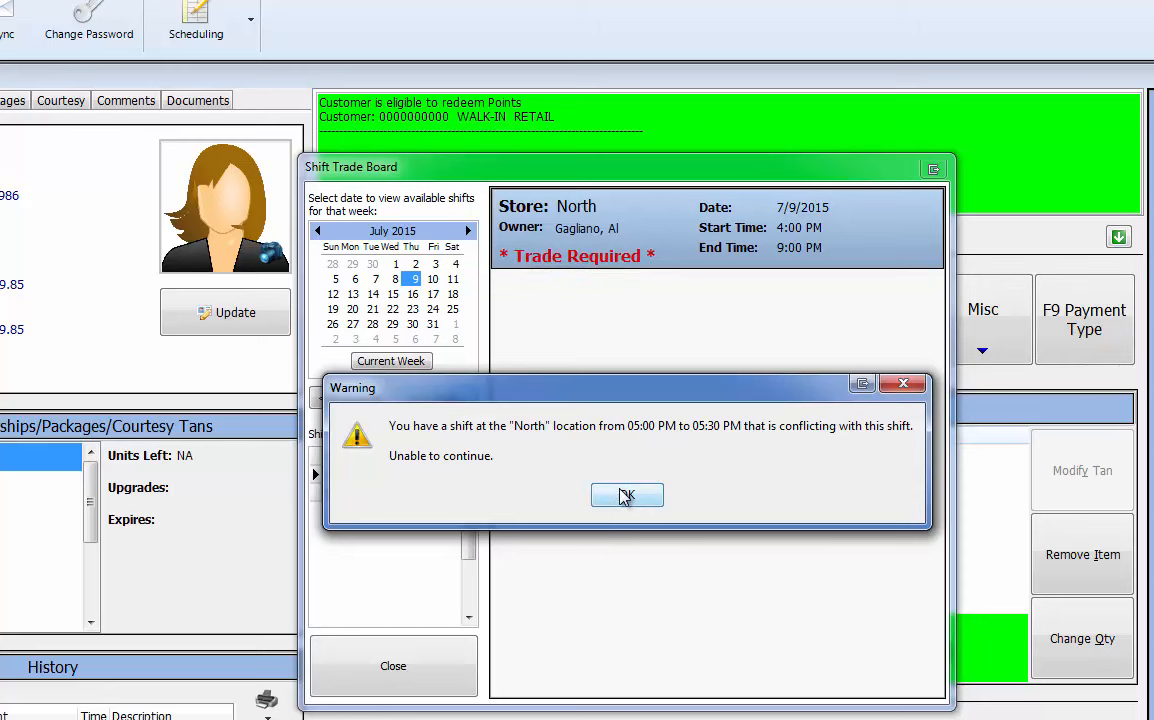
pyautogui.click(626, 495)
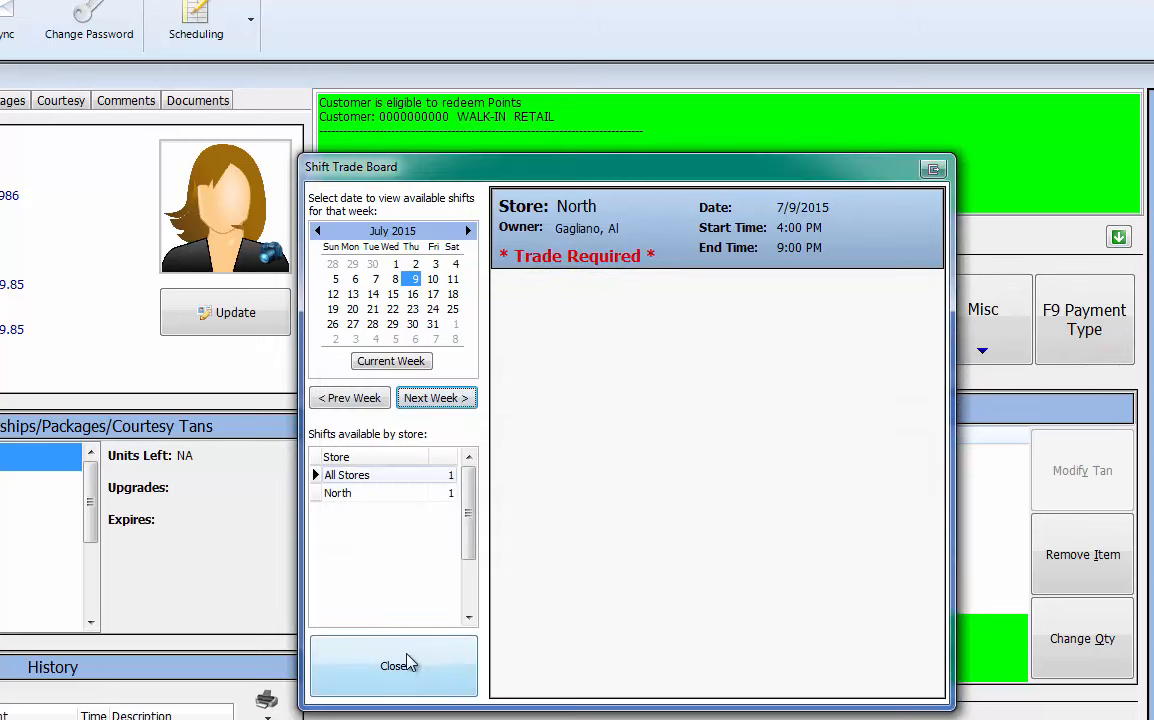
pyautogui.click(407, 663)
pyautogui.click(203, 24)
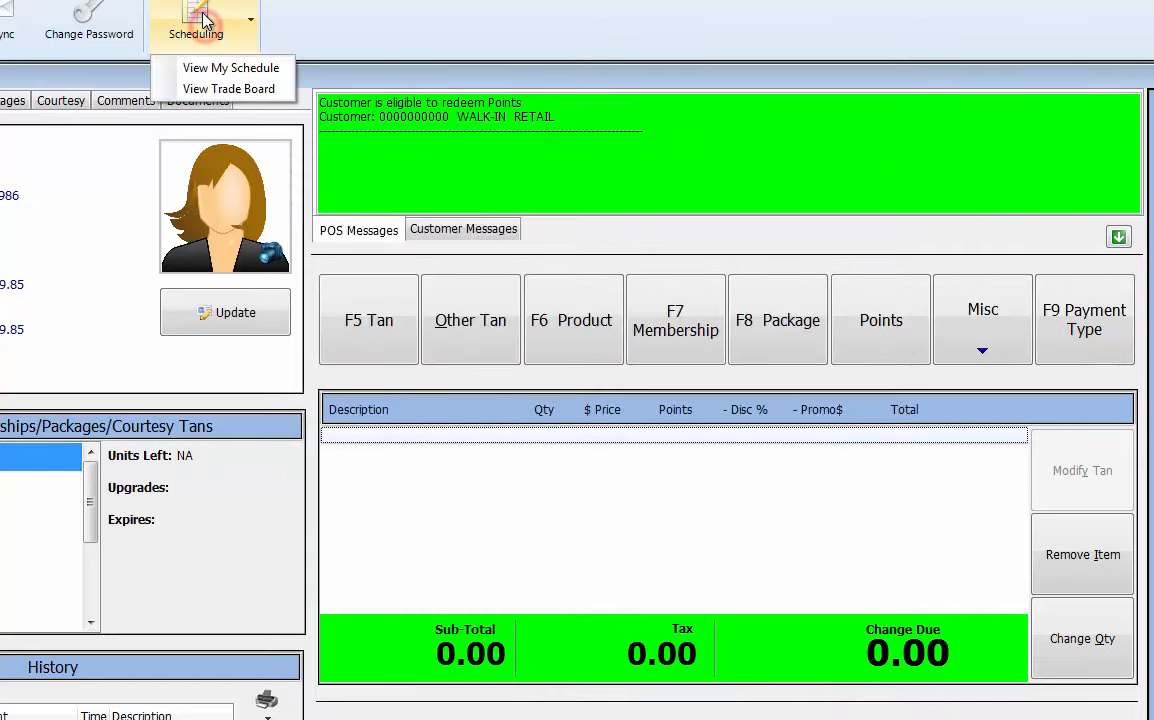
# Retry picking up the 7/9 North shift as a swap; it fails with 'You have no future shifts to trade'.
pyautogui.click(205, 92)
pyautogui.write('*****')
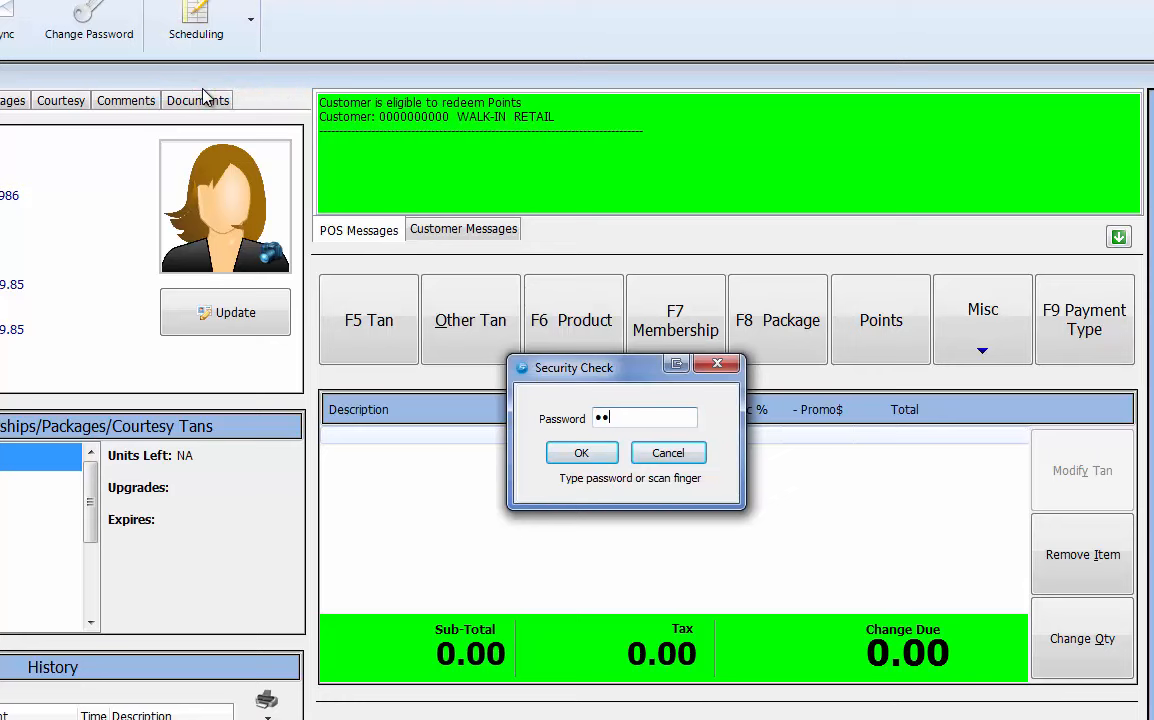
pyautogui.press('Return')
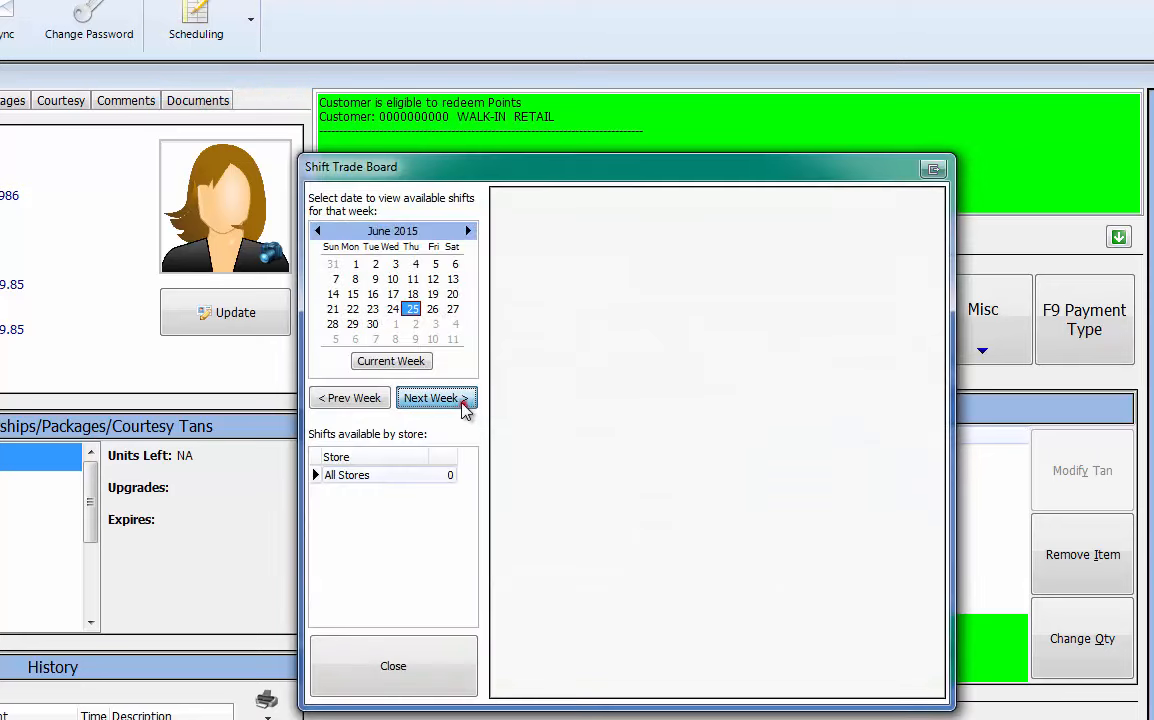
pyautogui.click(460, 402)
pyautogui.click(460, 402)
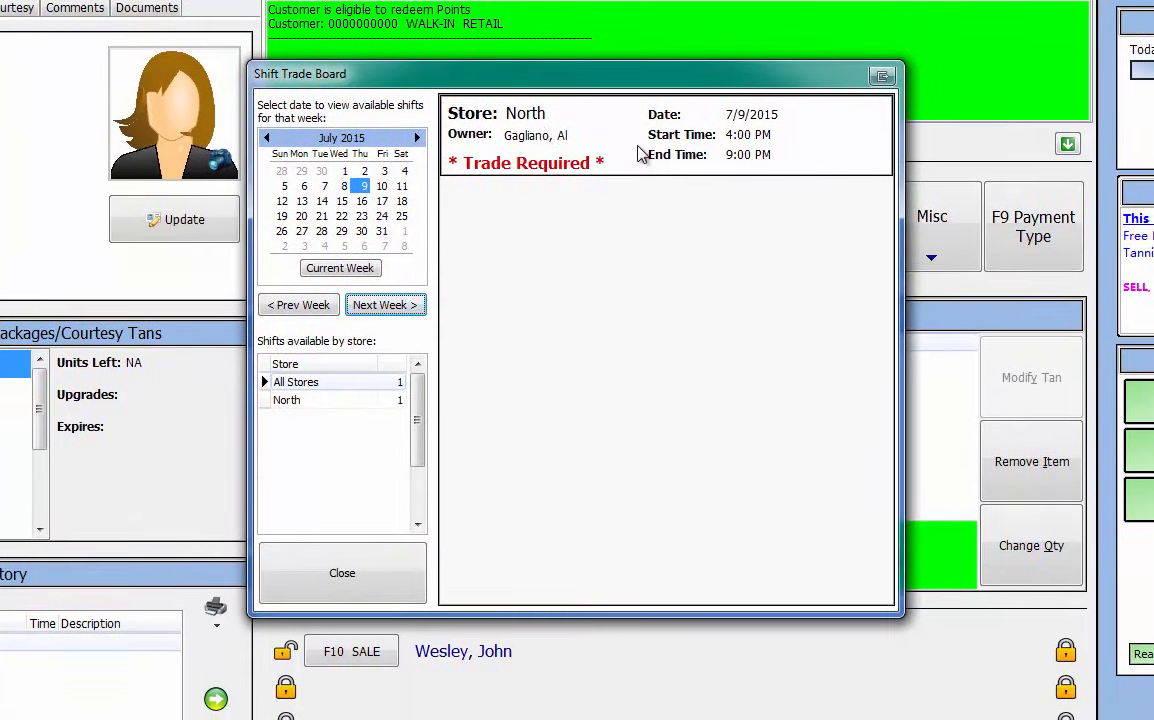
pyautogui.doubleClick(691, 241)
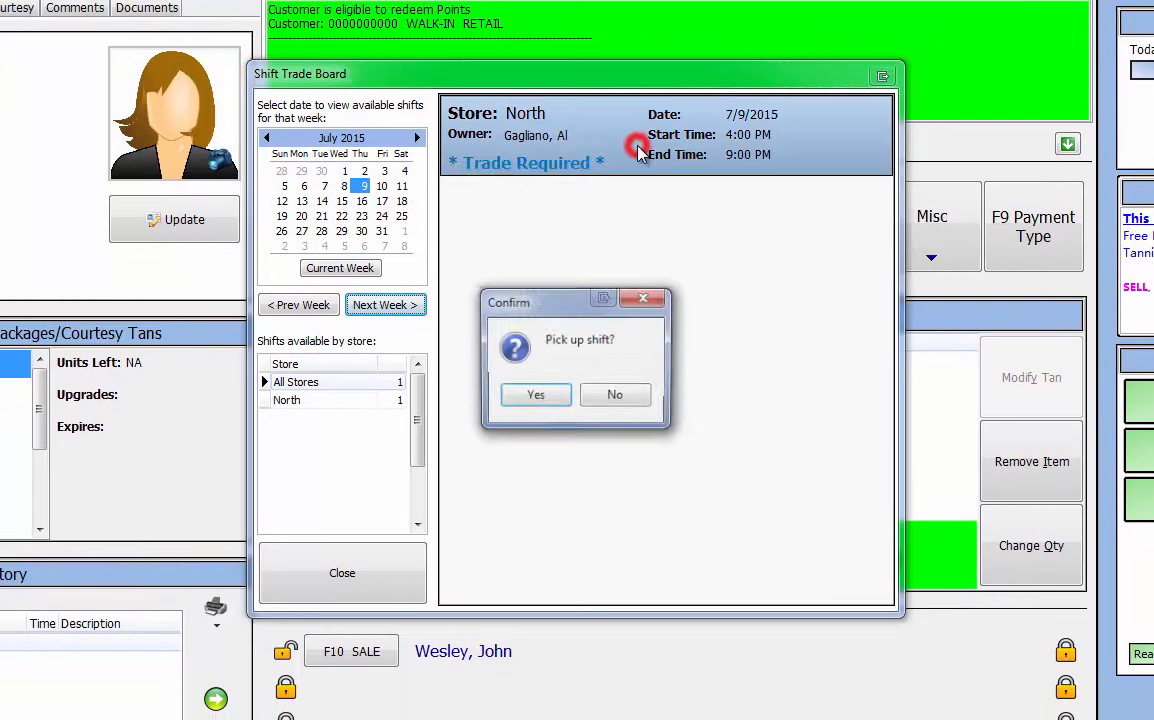
pyautogui.click(534, 395)
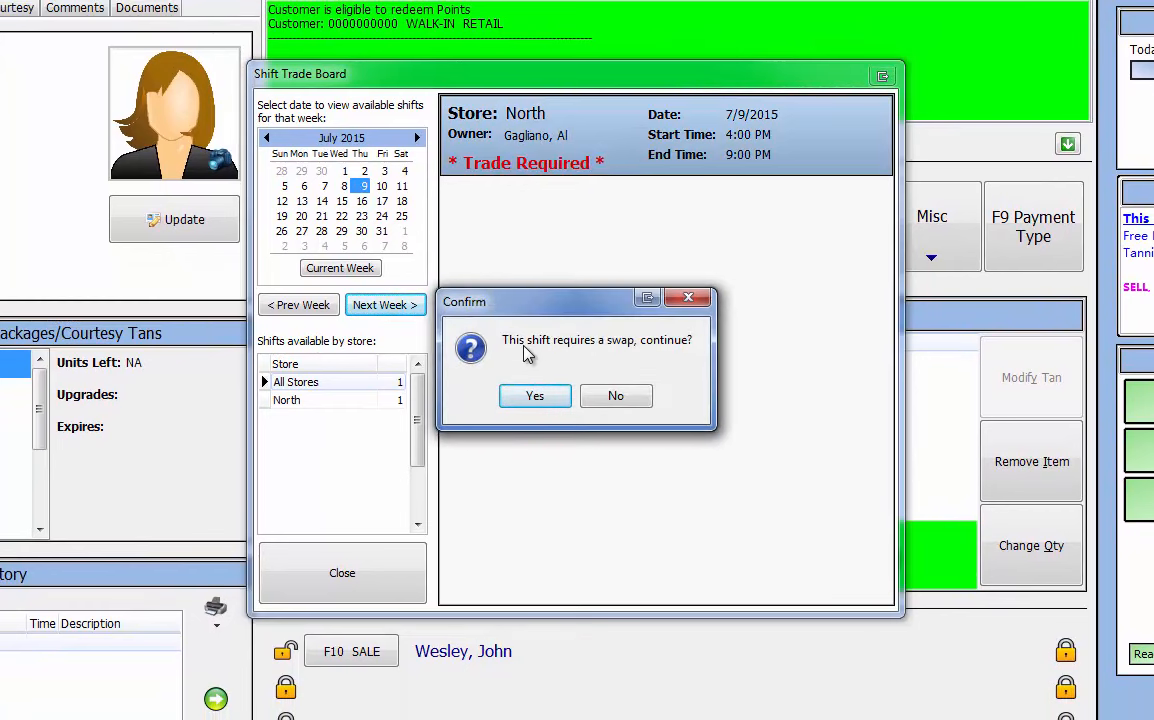
pyautogui.click(530, 400)
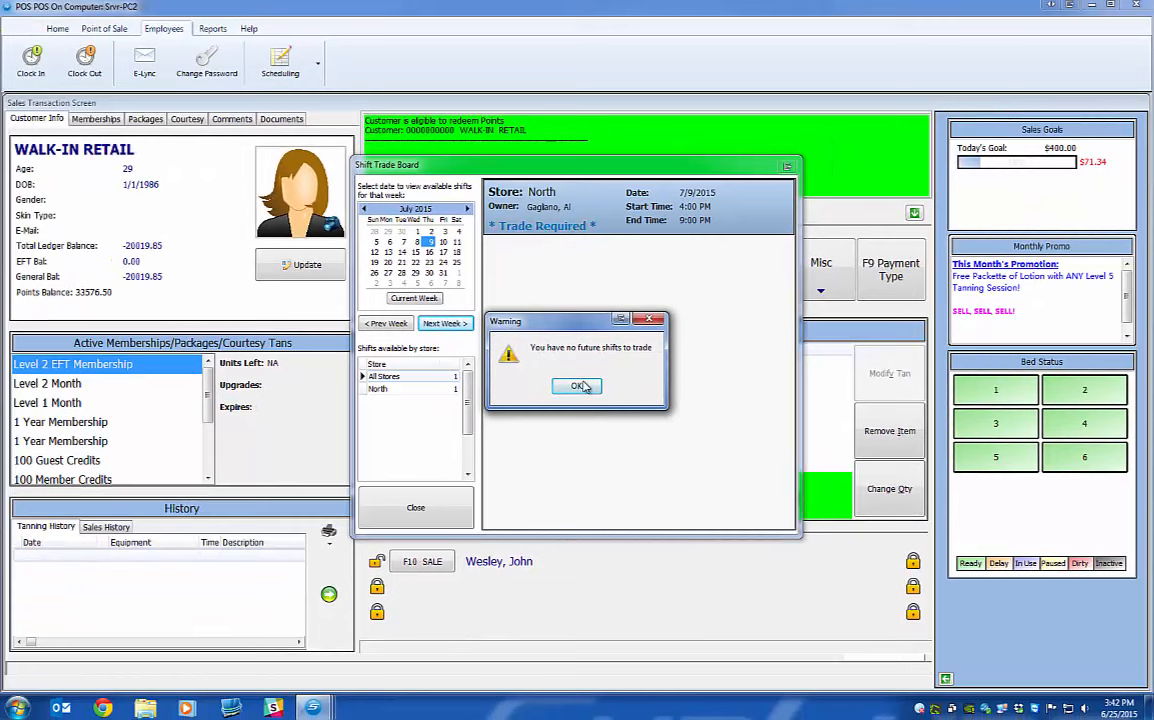
pyautogui.click(576, 387)
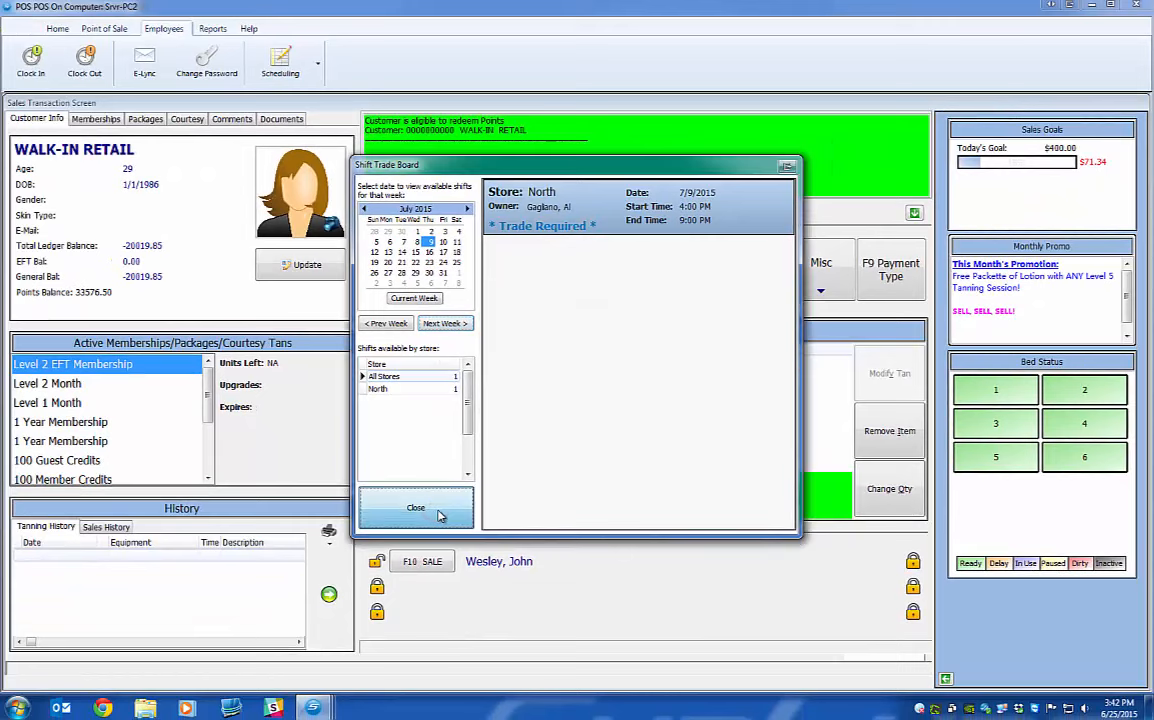
pyautogui.click(438, 510)
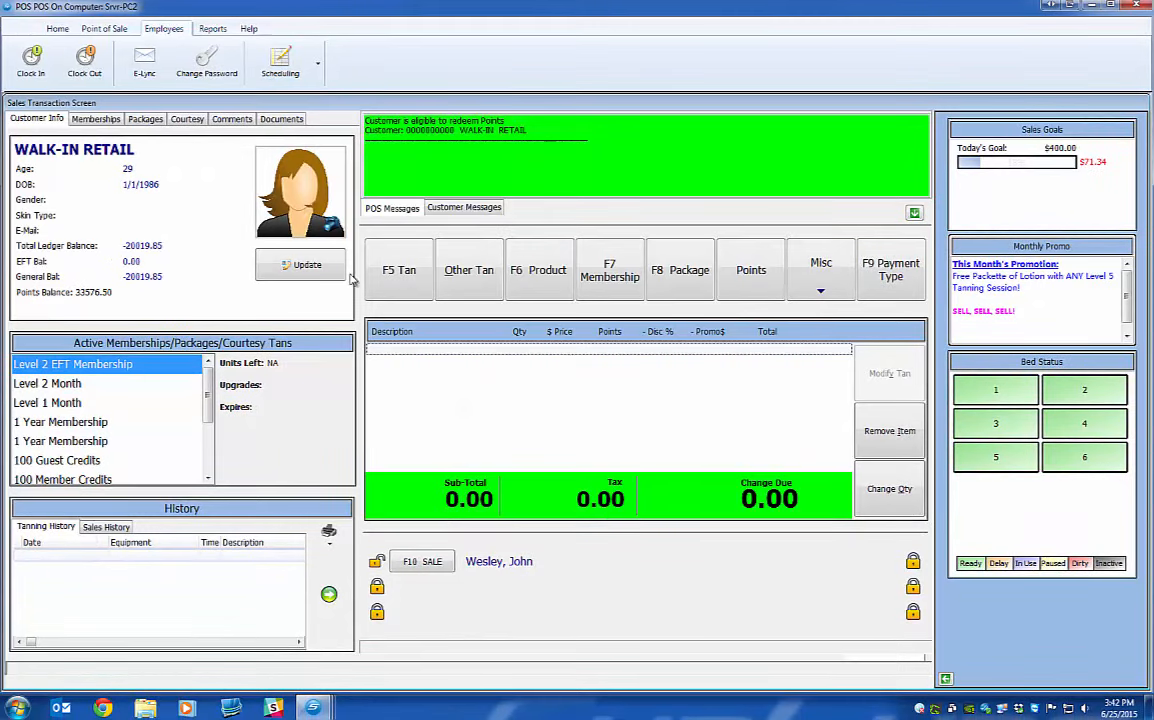
# In the manager's window, open the North employee schedule for the July 5–11 week.
pyautogui.moveTo(313, 705)
pyautogui.click(160, 625)
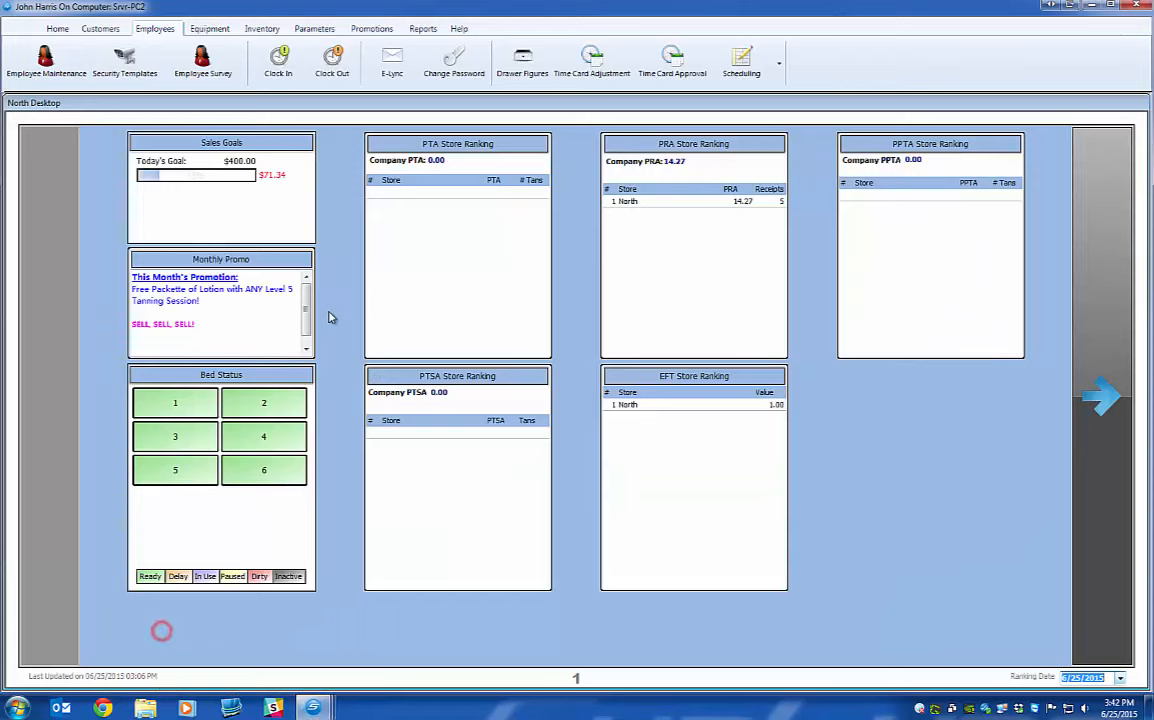
pyautogui.click(741, 62)
pyautogui.moveTo(740, 96)
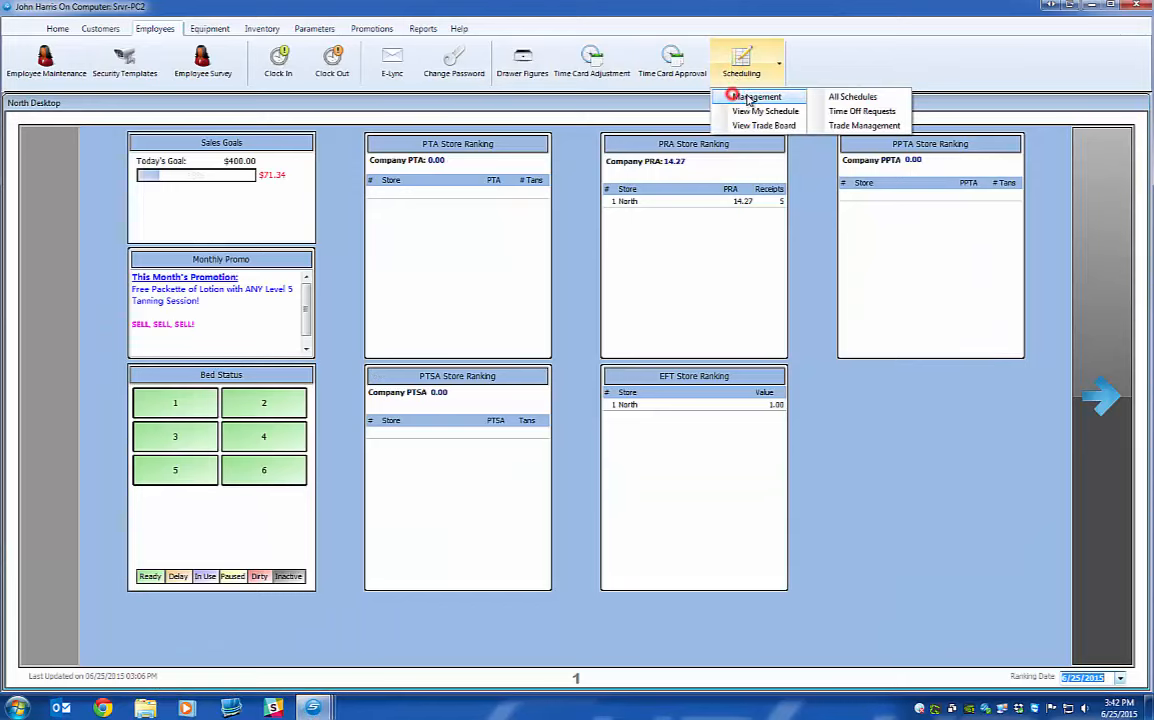
pyautogui.click(852, 97)
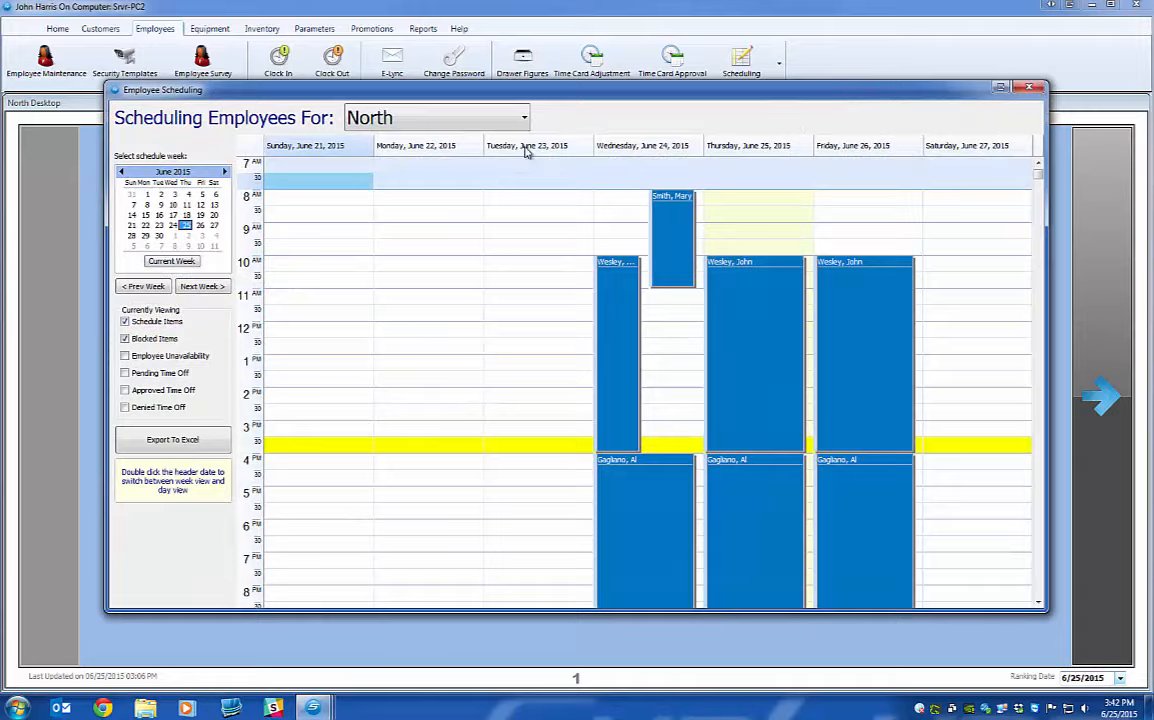
pyautogui.click(203, 288)
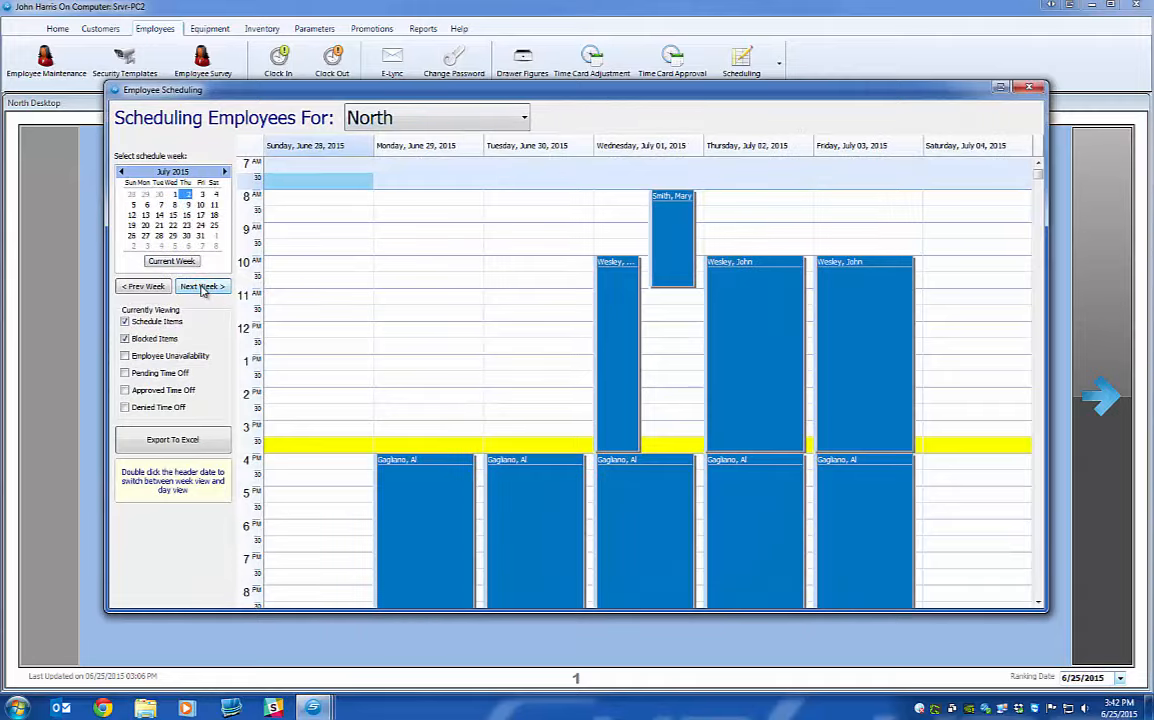
pyautogui.click(203, 288)
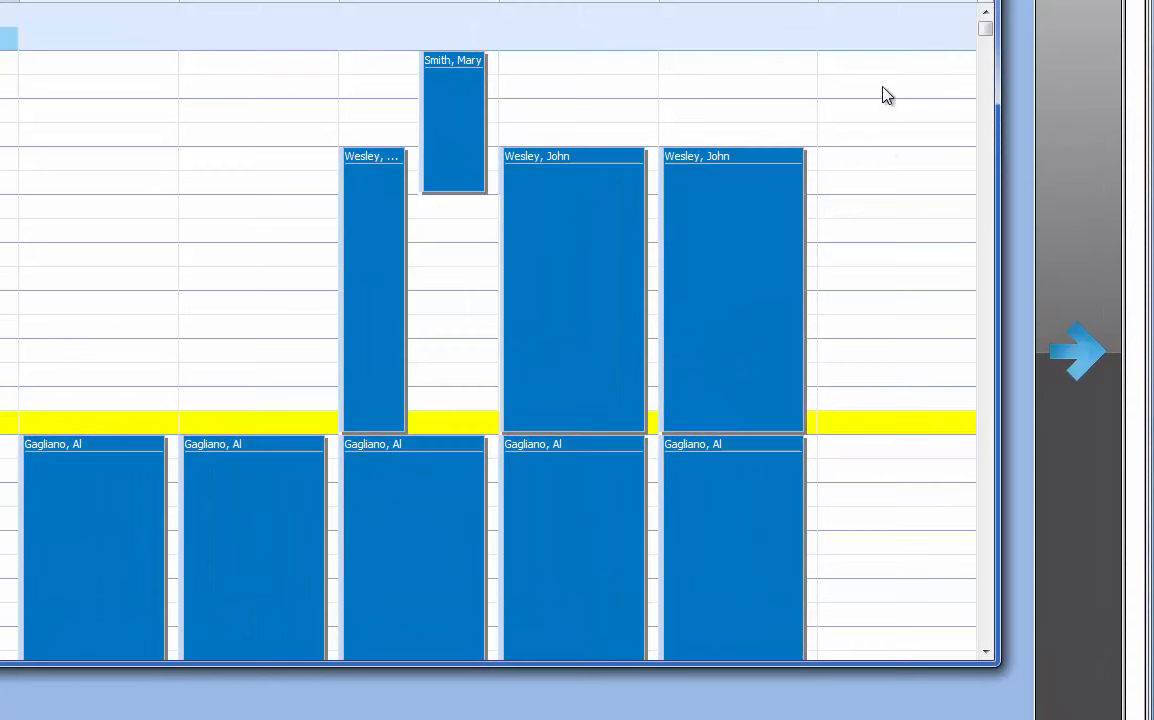
# Insert a Confirmed 8:00 AM–5:00 PM Saturday July 11 shift for the trading employee and save it.
pyautogui.click(968, 202)
pyautogui.moveTo(883, 68); pyautogui.dragTo(873, 470)
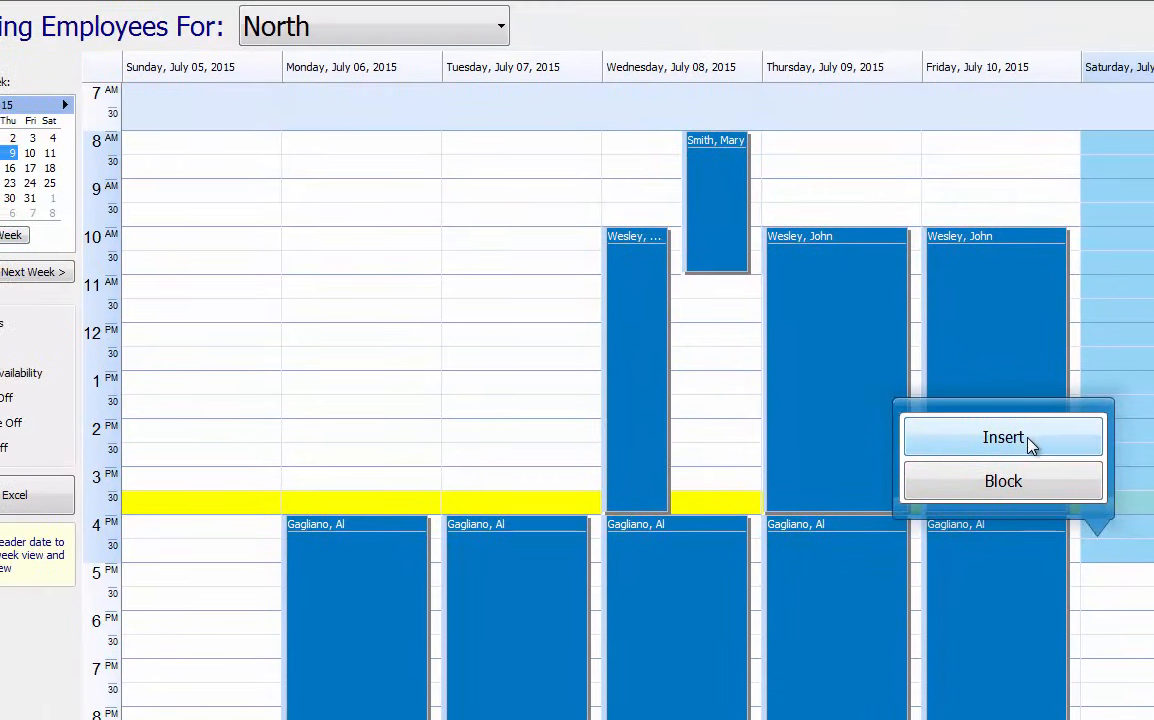
pyautogui.click(1030, 445)
pyautogui.click(328, 122)
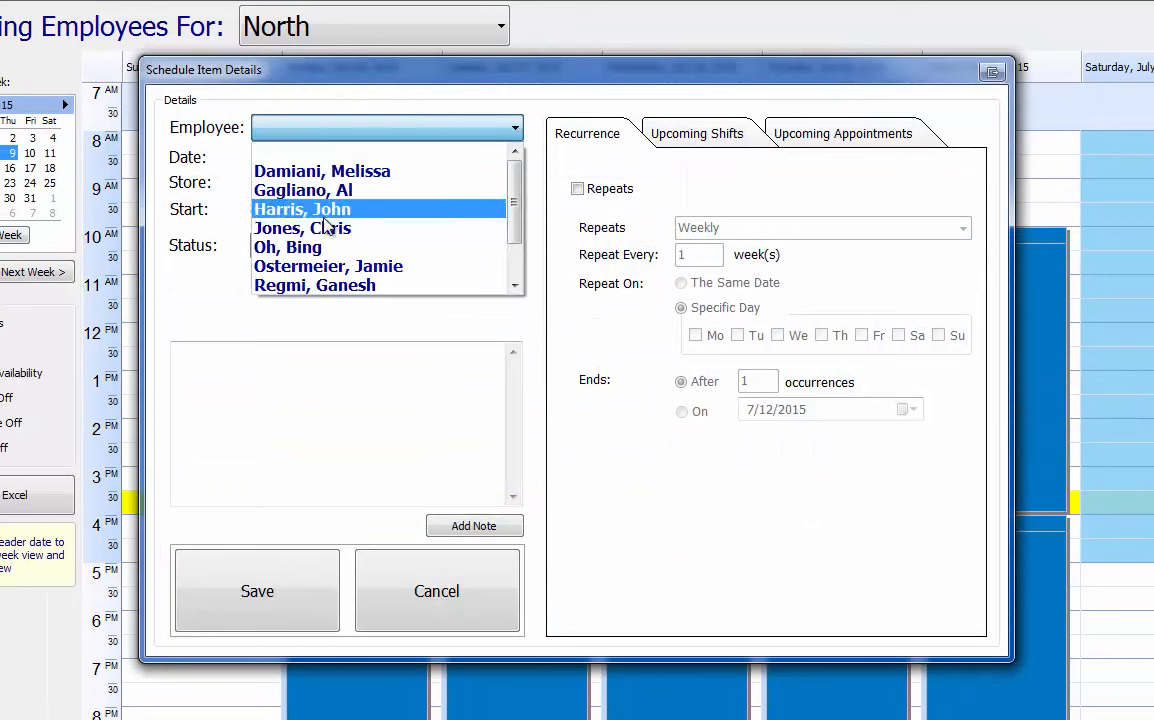
pyautogui.scroll(-1, 324, 265)
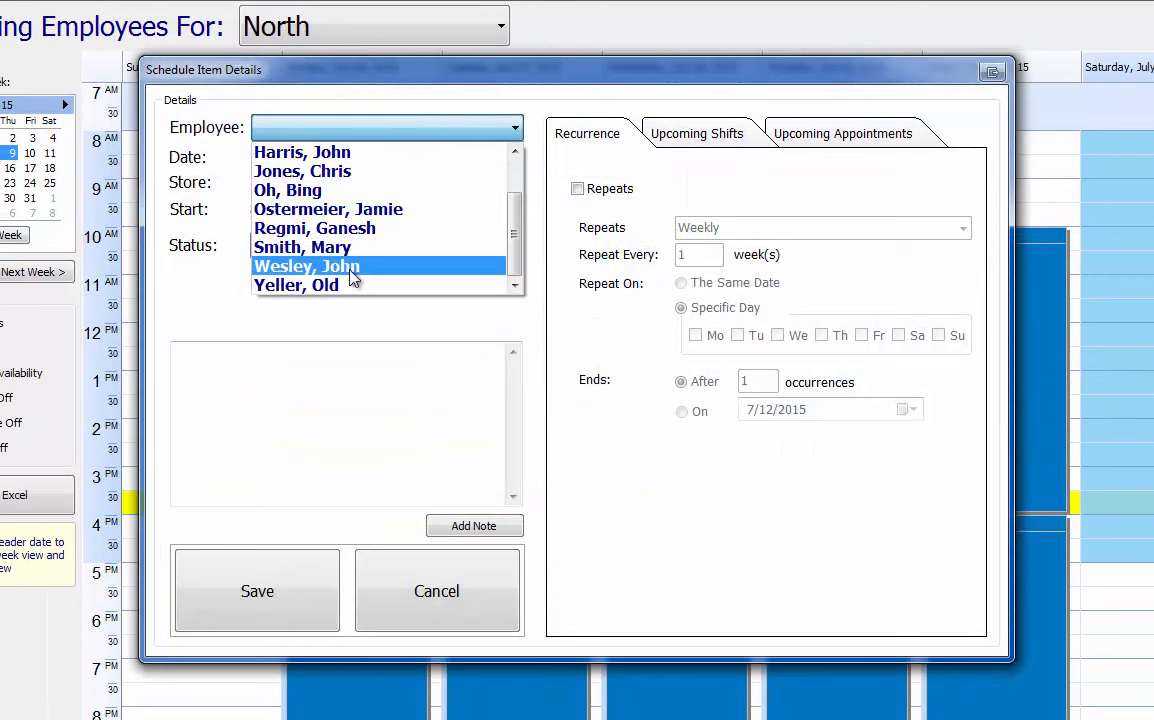
pyautogui.scroll(1, 358, 286)
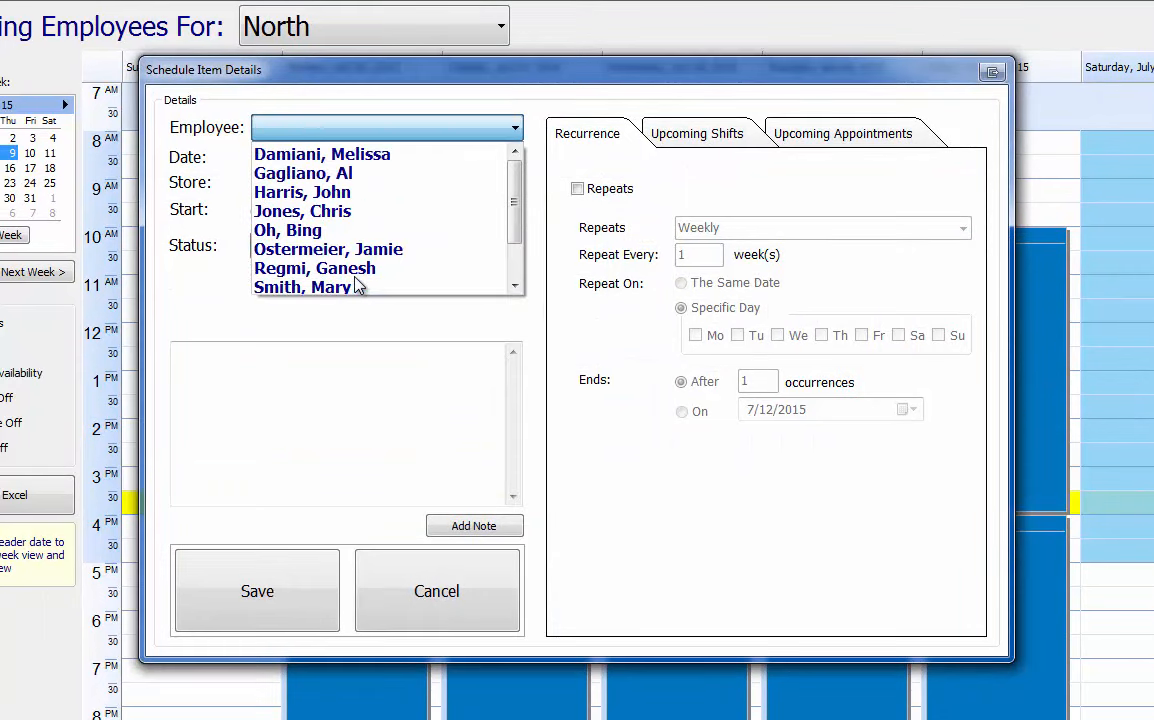
pyautogui.click(347, 211)
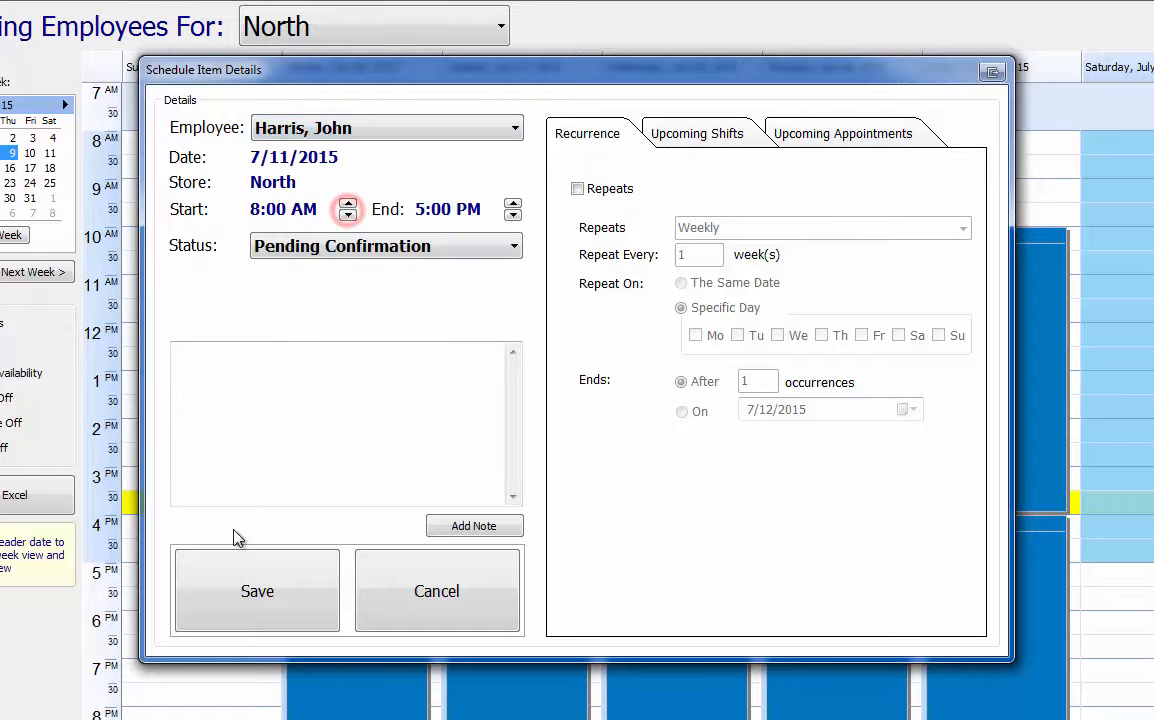
pyautogui.click(360, 246)
pyautogui.click(330, 289)
pyautogui.click(336, 533)
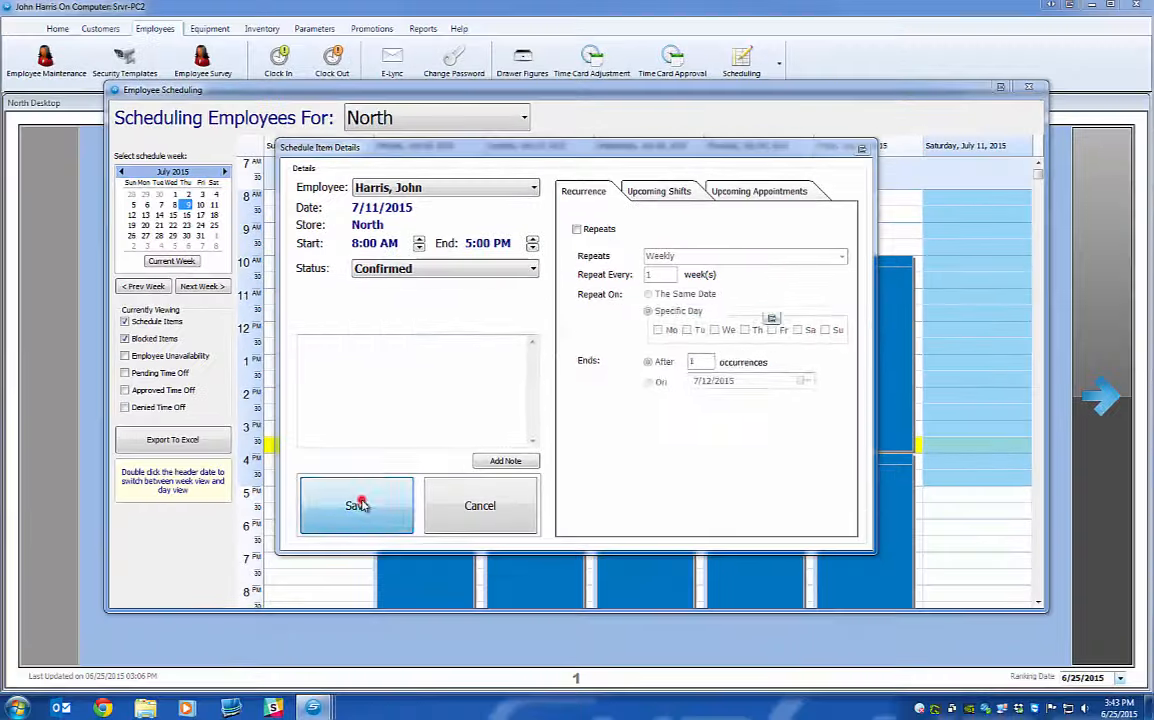
pyautogui.click(544, 386)
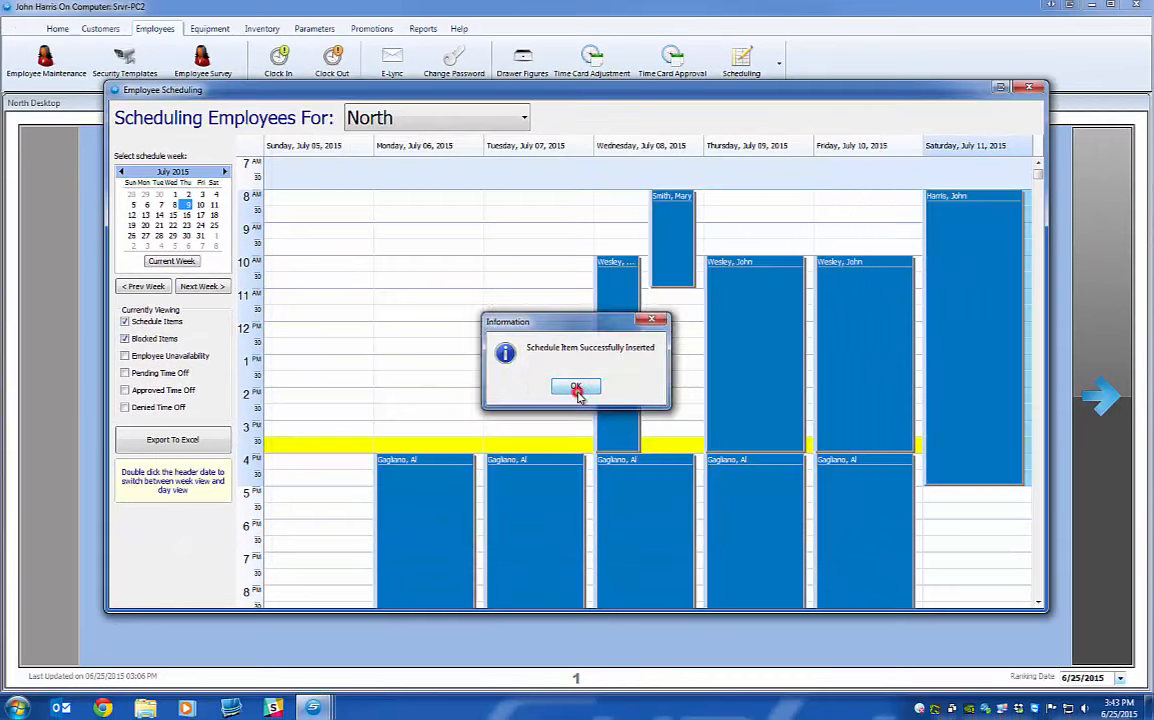
pyautogui.click(577, 387)
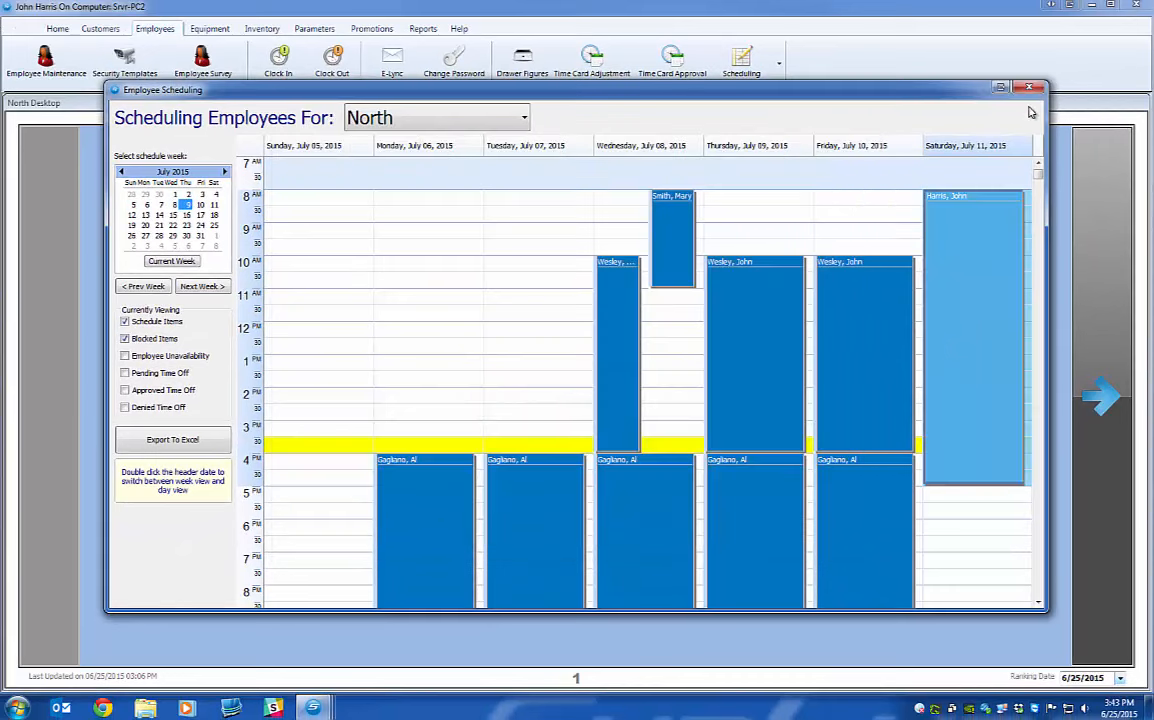
pyautogui.click(1029, 88)
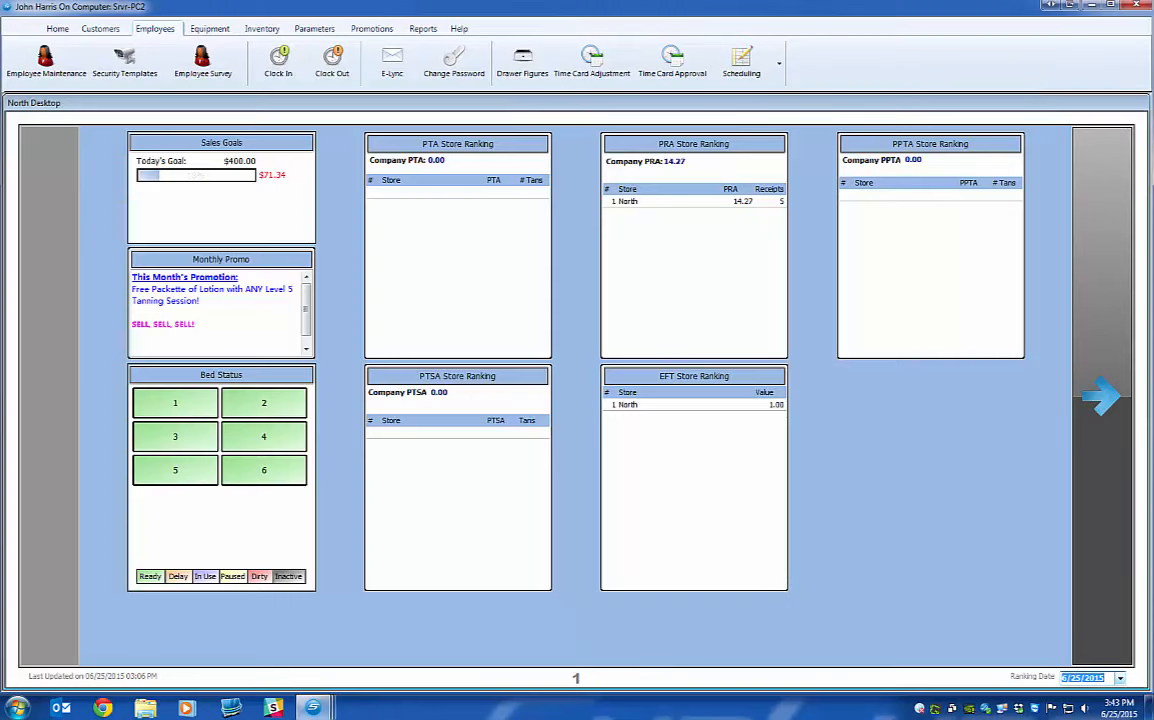
# In the POS window, open the trade board with your password and go to the week of July 9.
pyautogui.moveTo(313, 707)
pyautogui.click(416, 566)
pyautogui.click(305, 83)
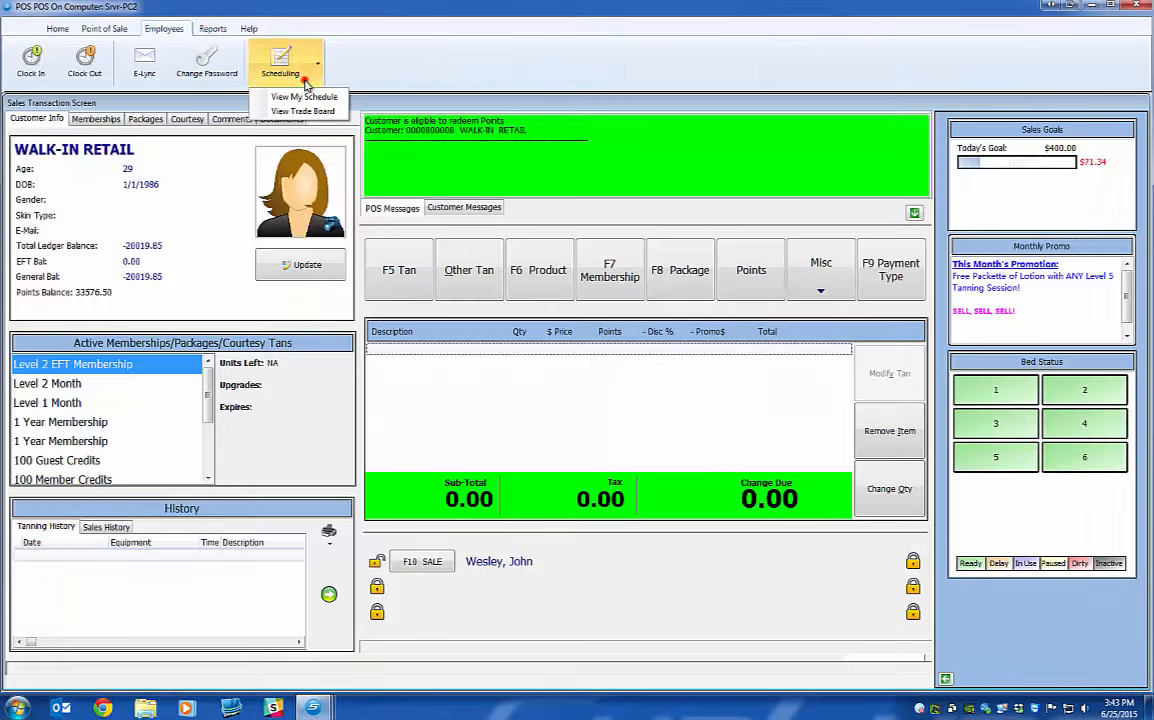
pyautogui.click(303, 111)
pyautogui.write('••')
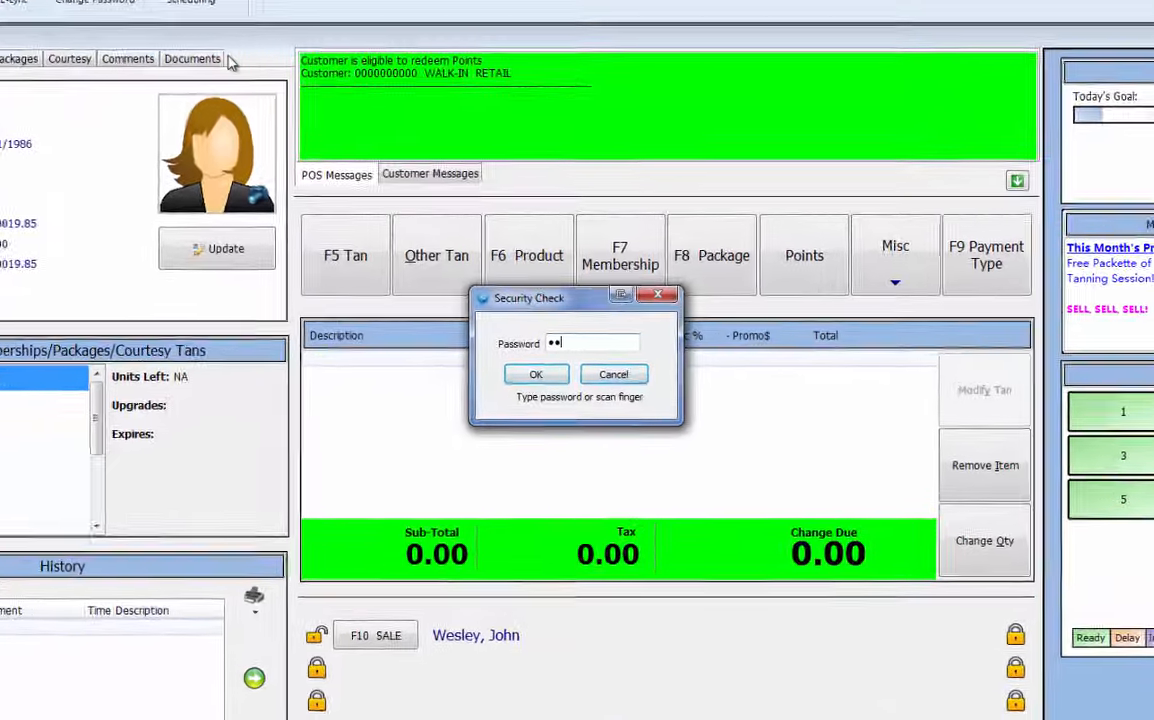
pyautogui.write('••••')
pyautogui.press('Return')
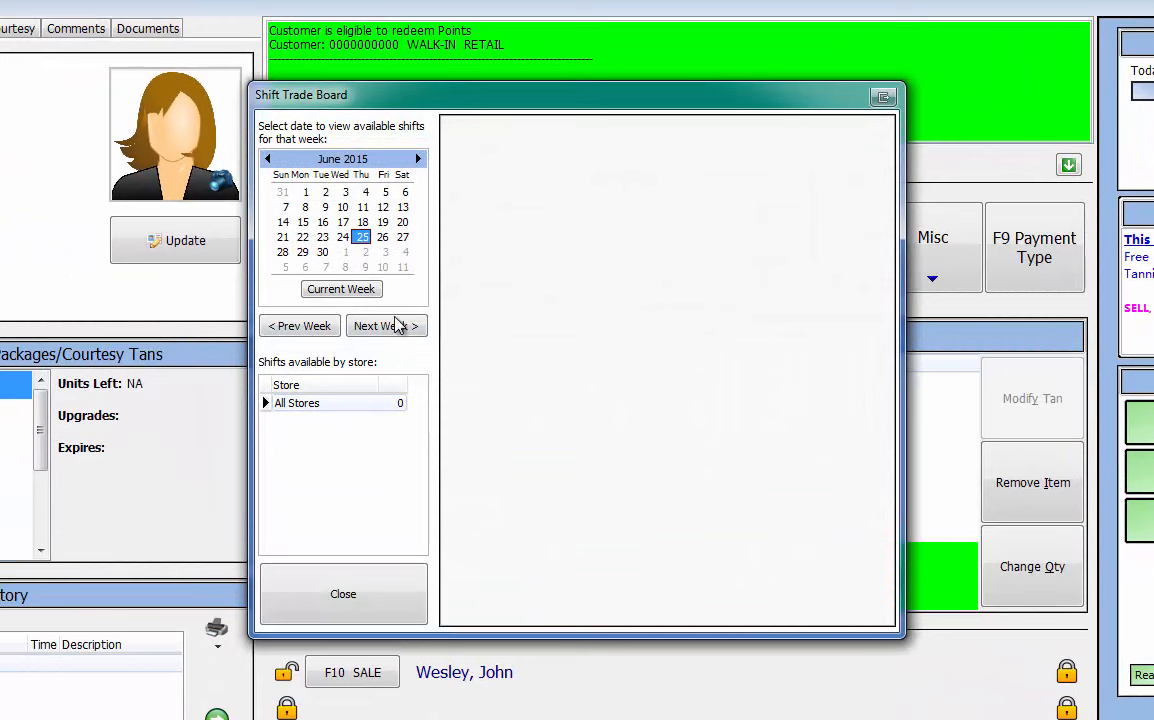
pyautogui.click(398, 326)
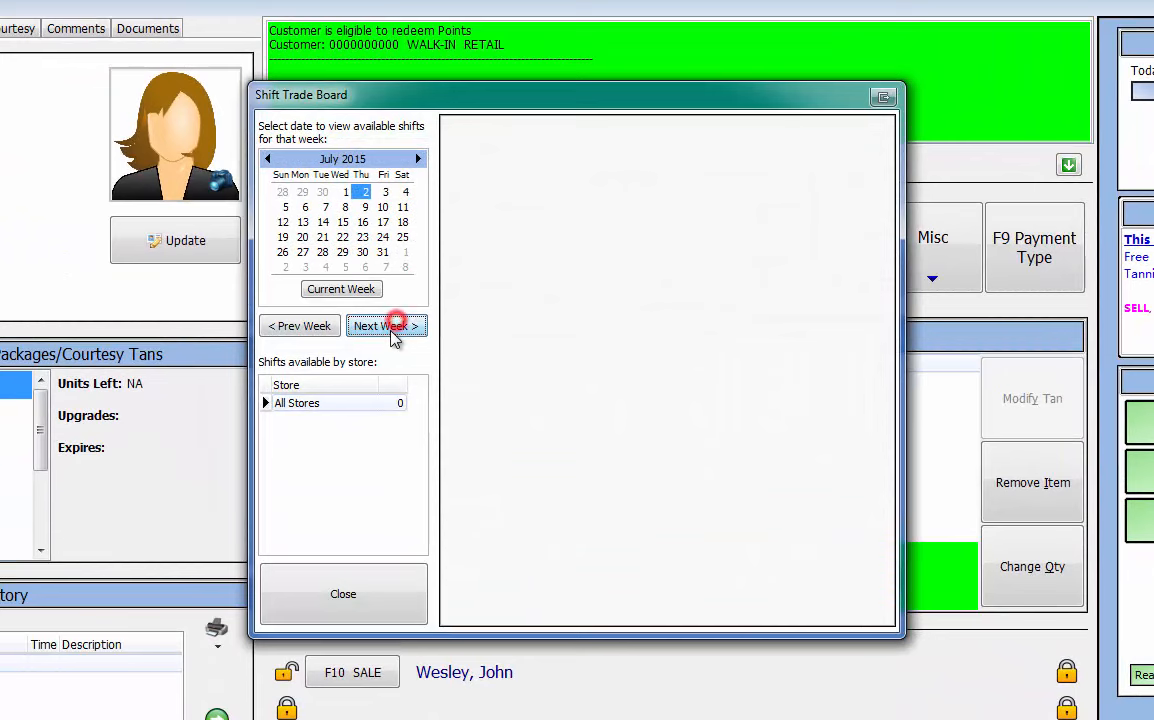
pyautogui.click(392, 327)
# Request the 7/9 North shift, agreeing to swap one of your shifts for it.
pyautogui.doubleClick(563, 180)
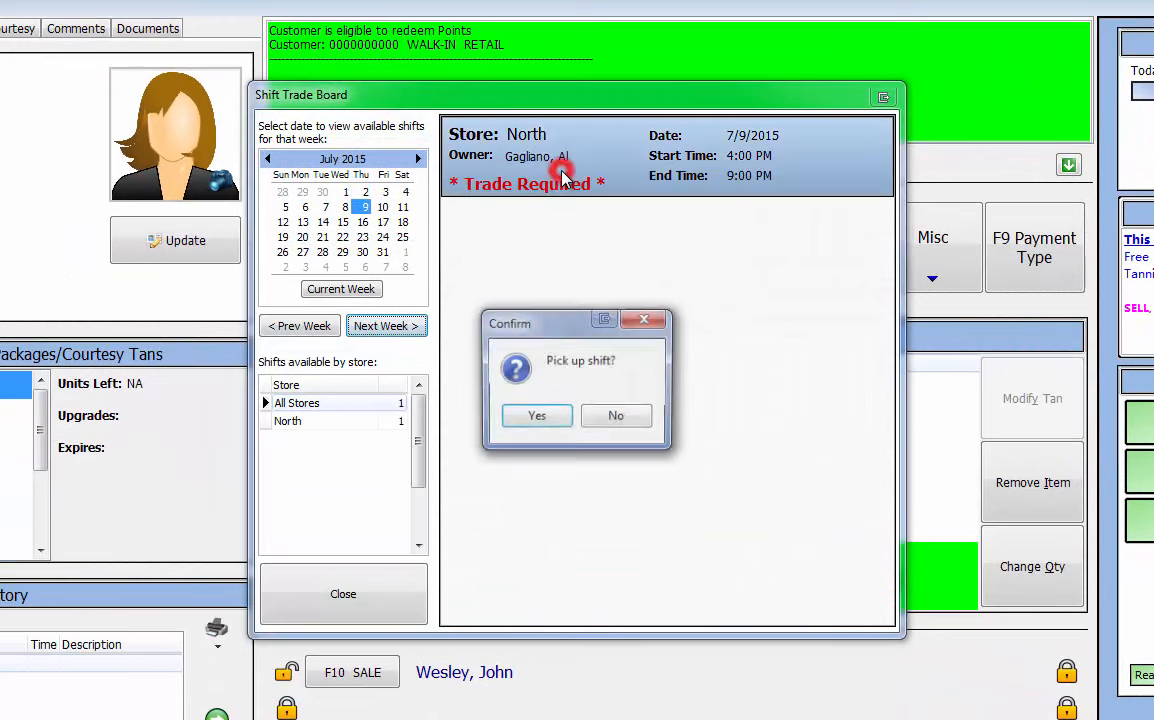
pyautogui.click(535, 416)
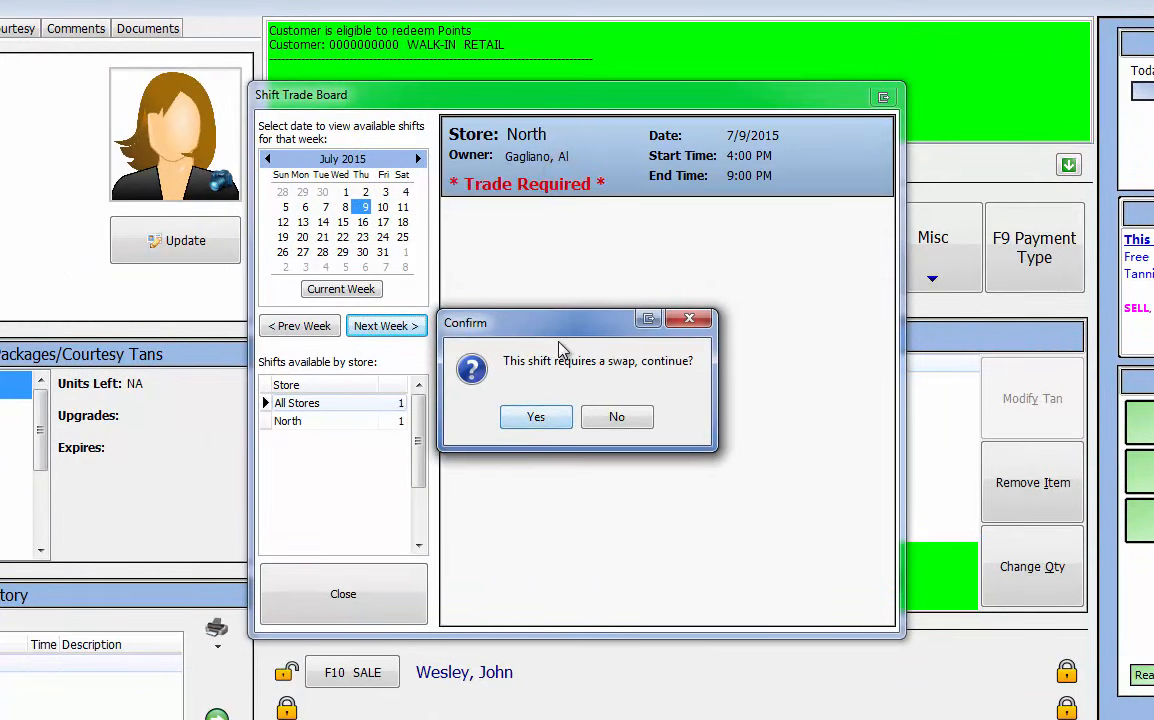
pyautogui.click(540, 418)
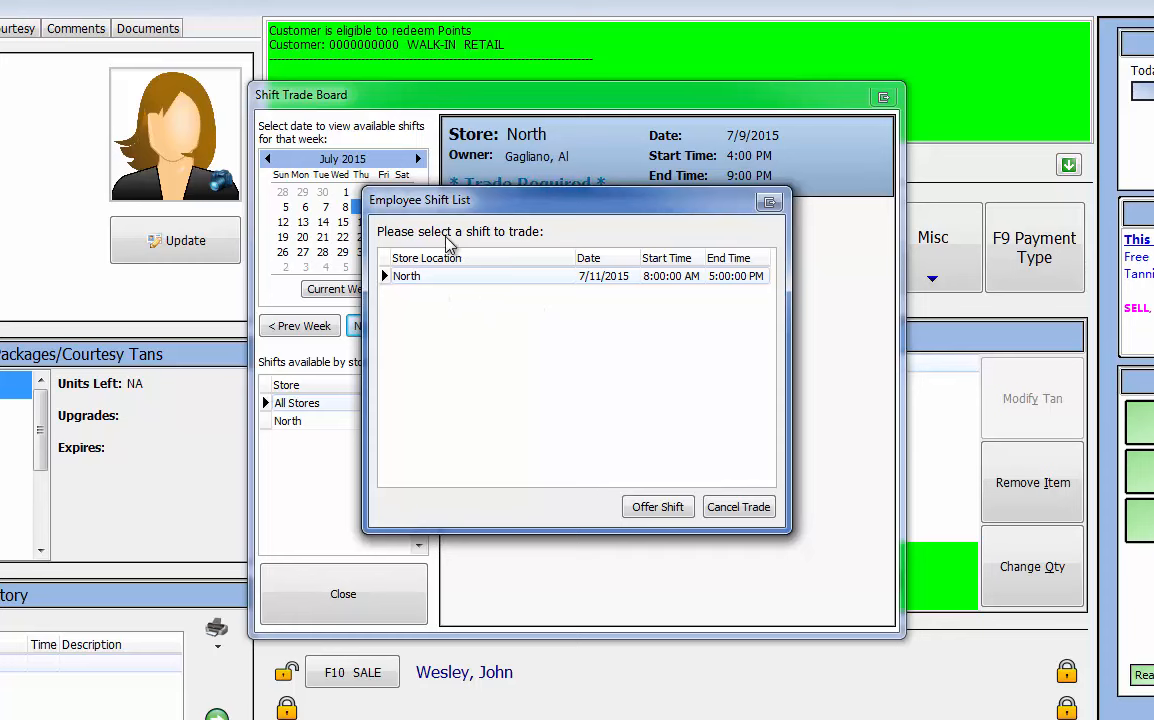
# Offer the Saturday 7/11 shift in exchange for the 7/9 shift, sending it for manager approval.
pyautogui.moveTo(480, 207); pyautogui.dragTo(562, 264)
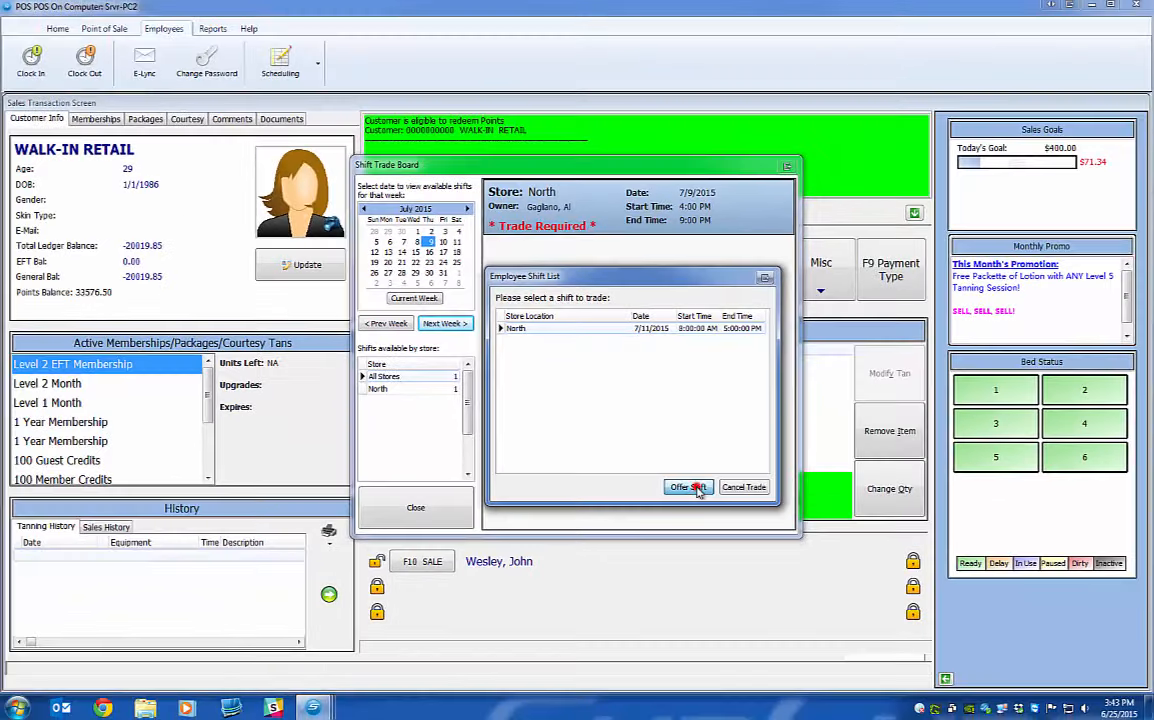
pyautogui.click(733, 553)
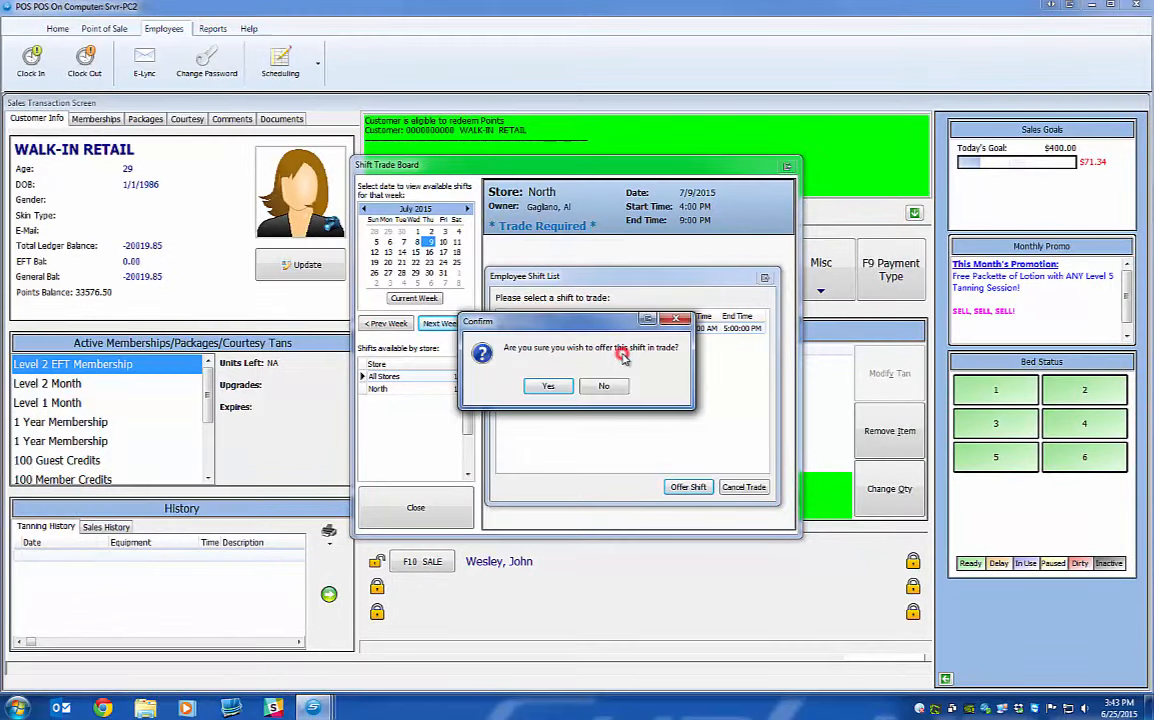
pyautogui.click(550, 386)
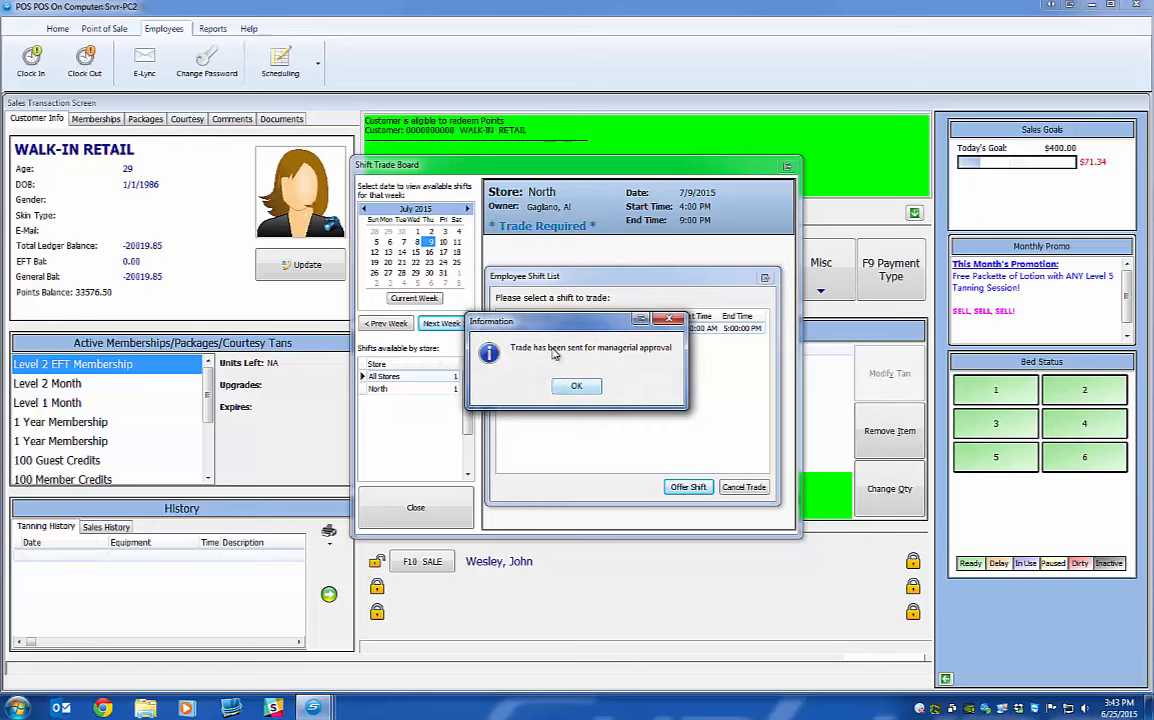
pyautogui.click(570, 387)
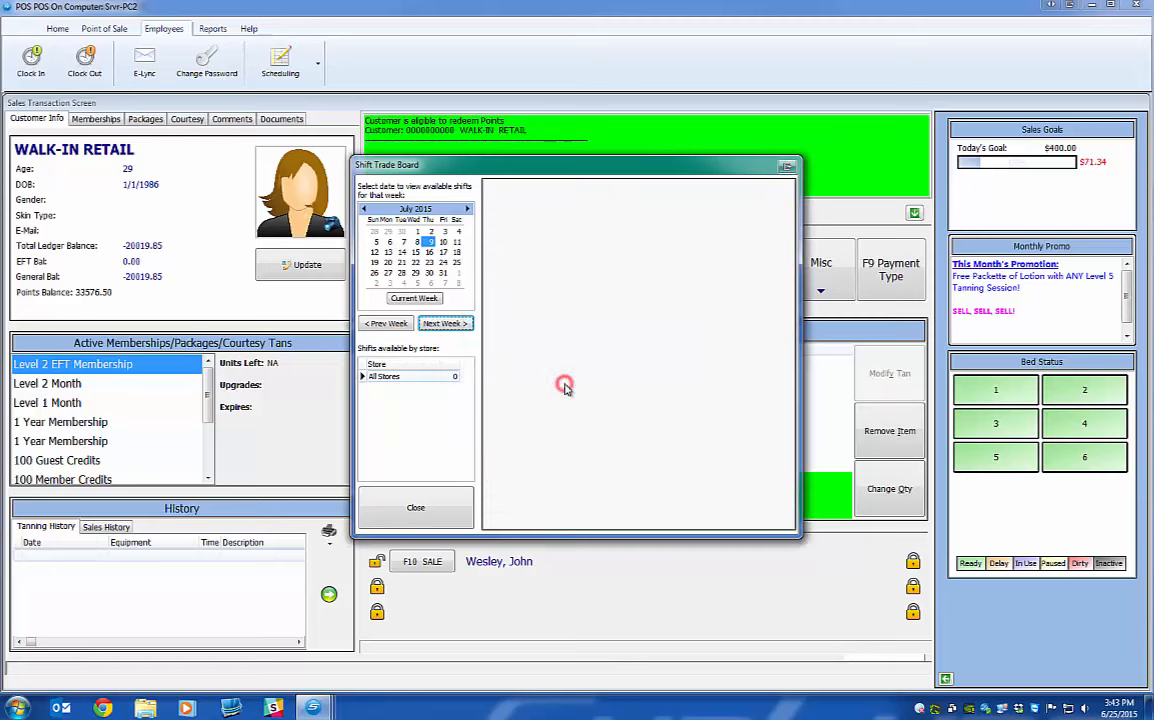
pyautogui.click(428, 507)
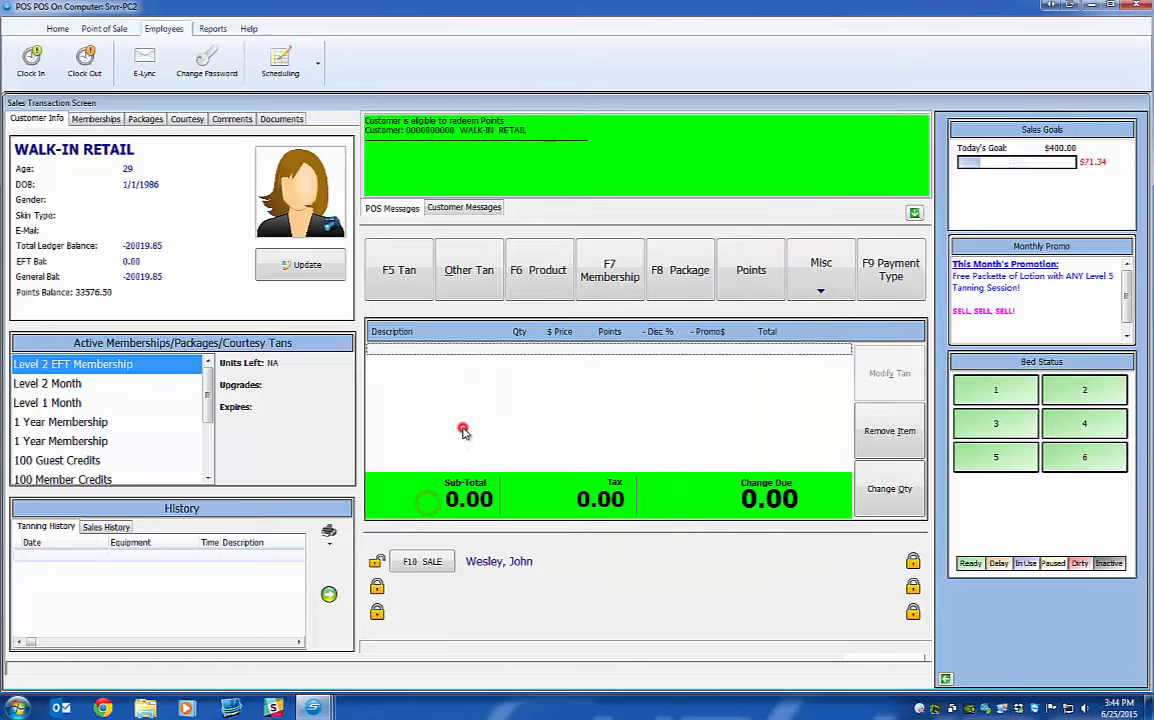
pyautogui.click(313, 708)
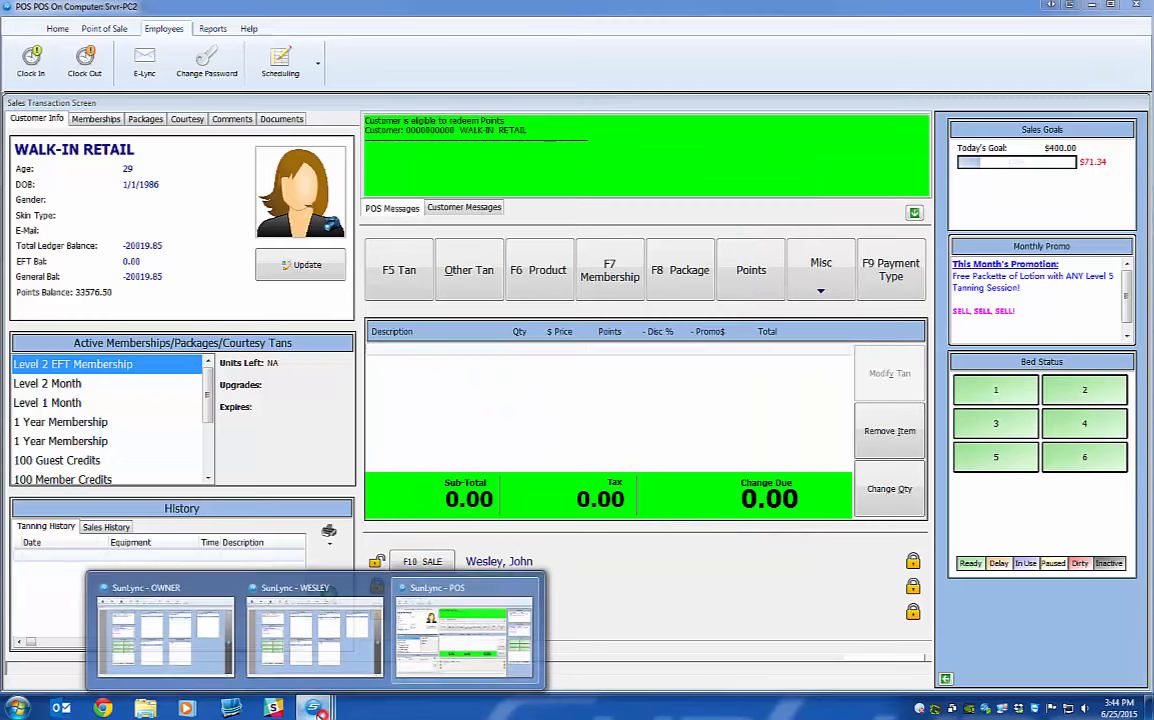
# In the owner window's Trade Management, approve the 7/11-for-7/9 swap request.
pyautogui.click(185, 640)
pyautogui.click(738, 80)
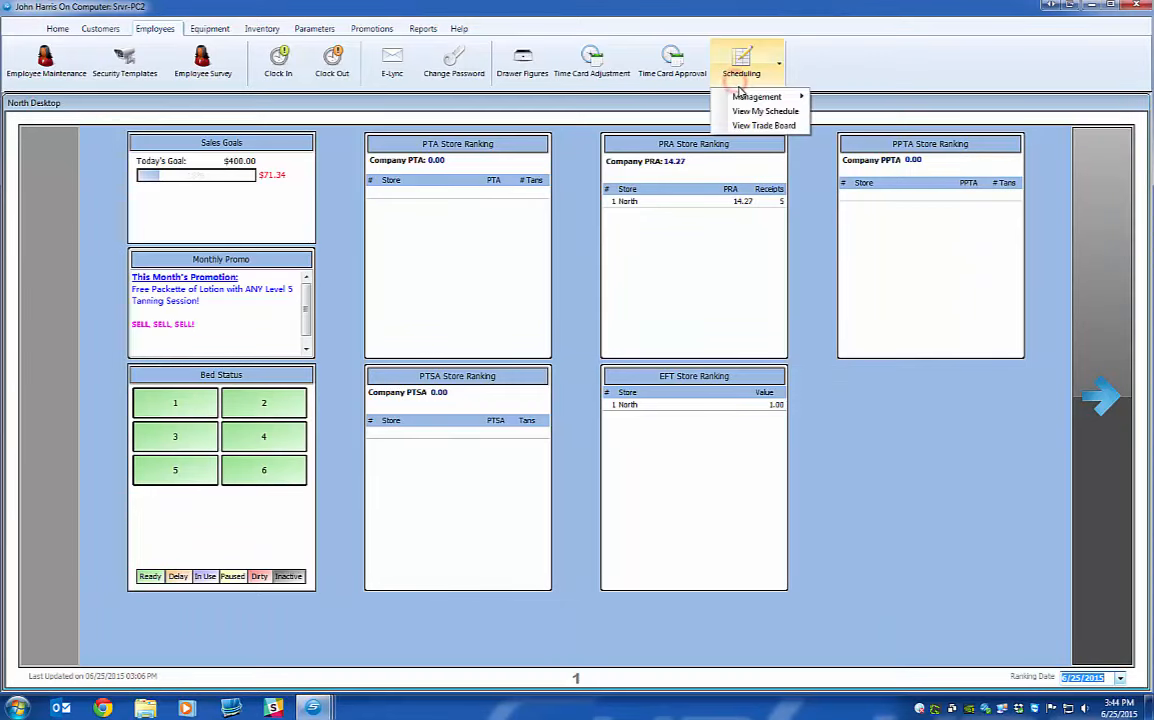
pyautogui.moveTo(739, 98)
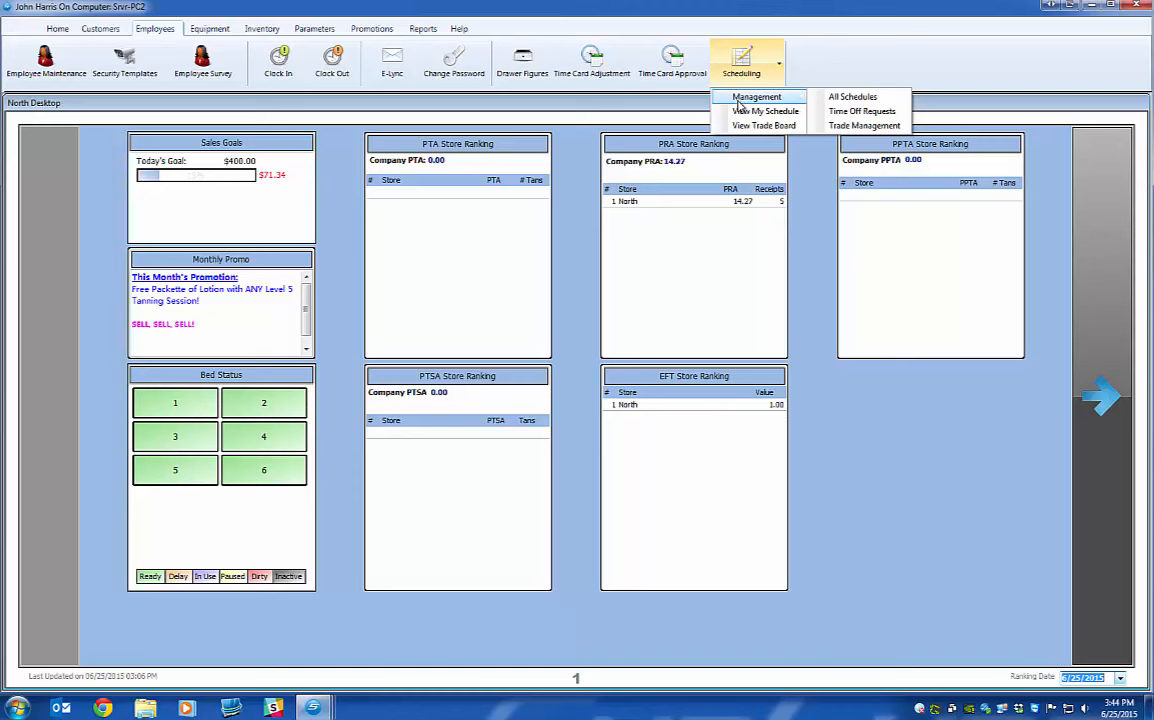
pyautogui.click(845, 126)
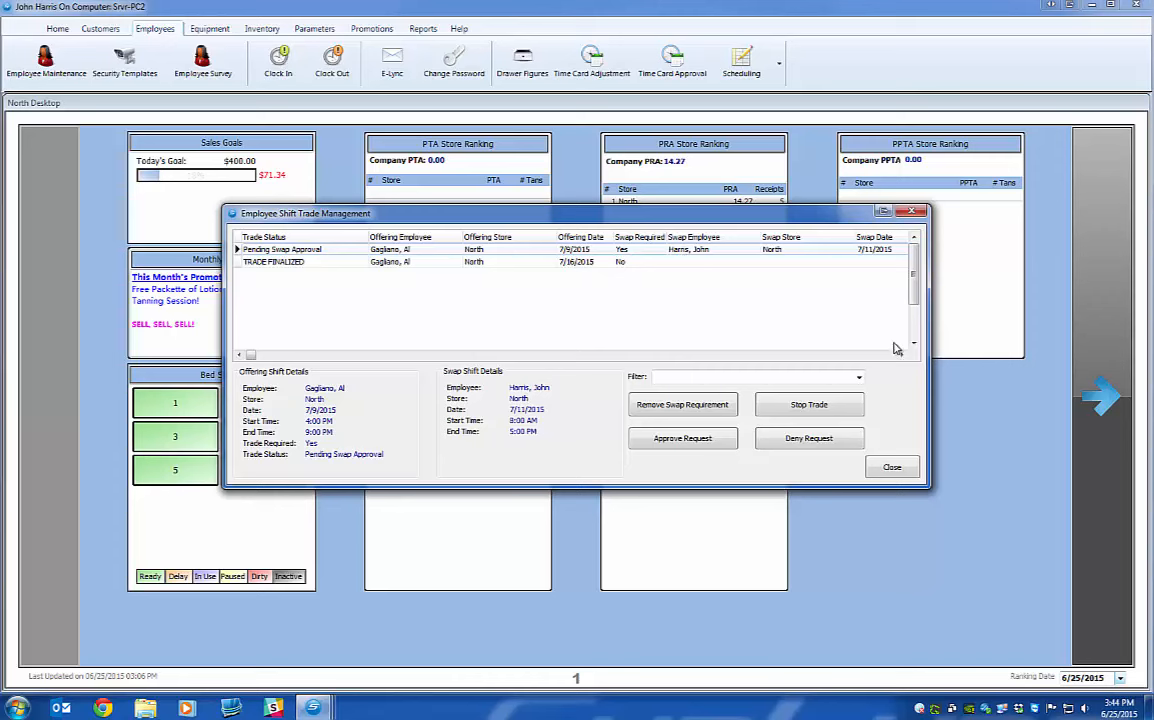
pyautogui.click(900, 355)
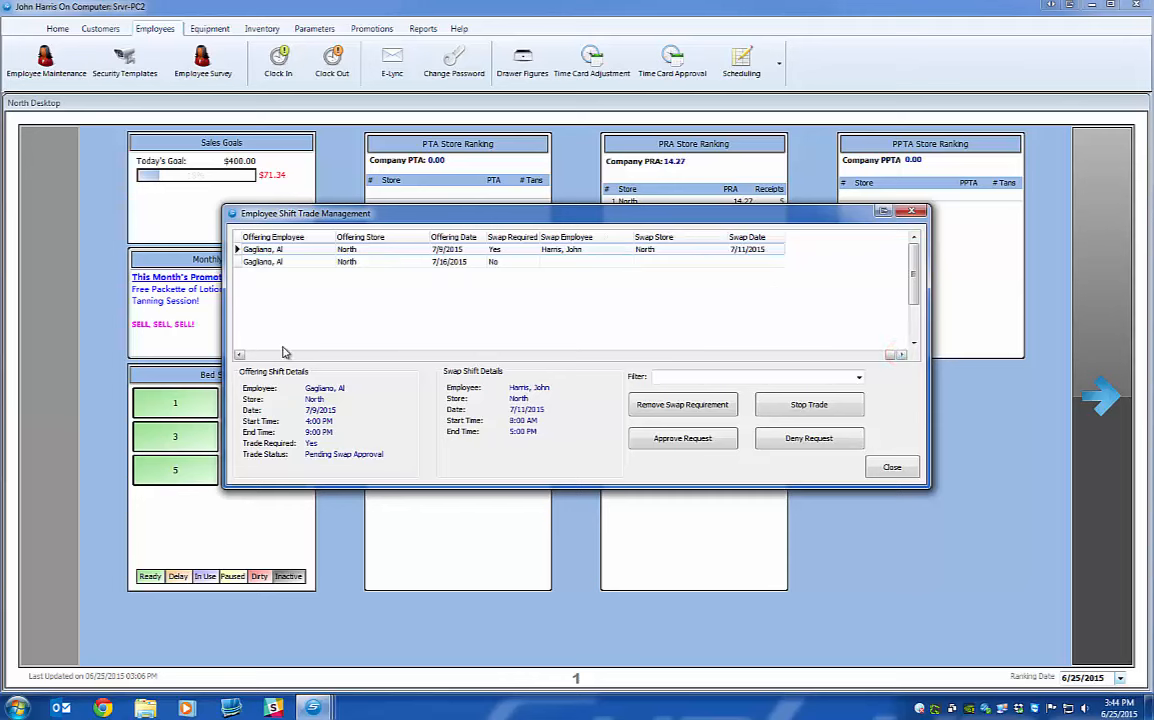
pyautogui.click(254, 356)
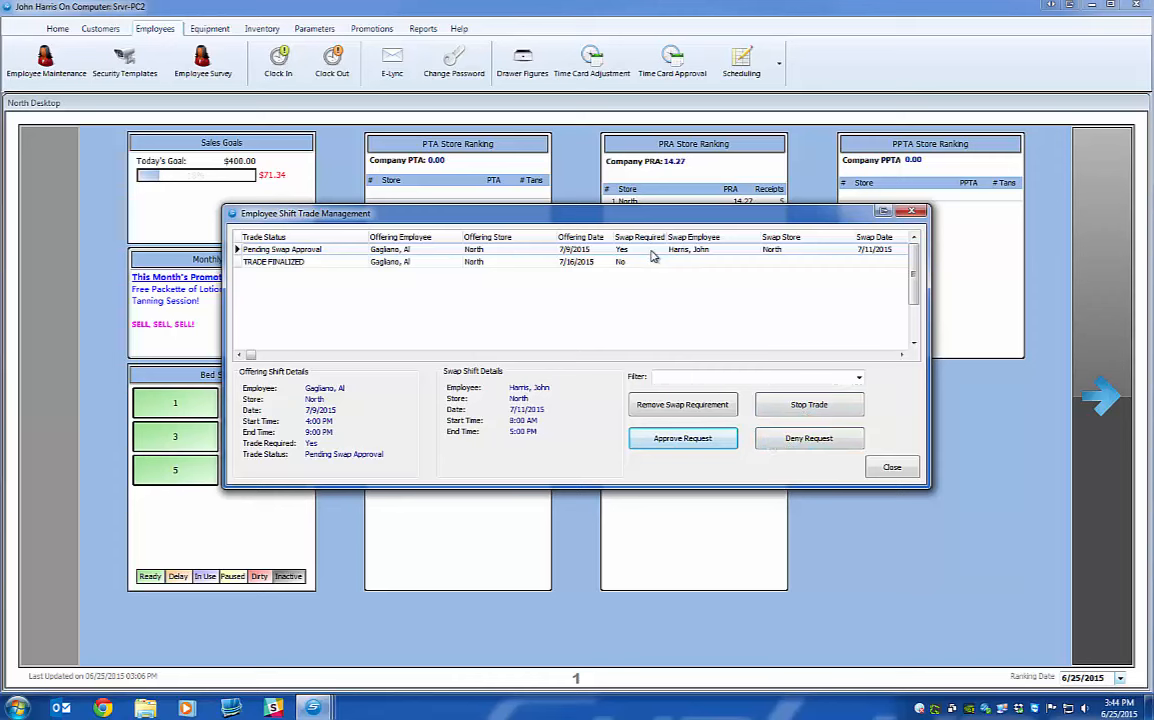
pyautogui.click(680, 441)
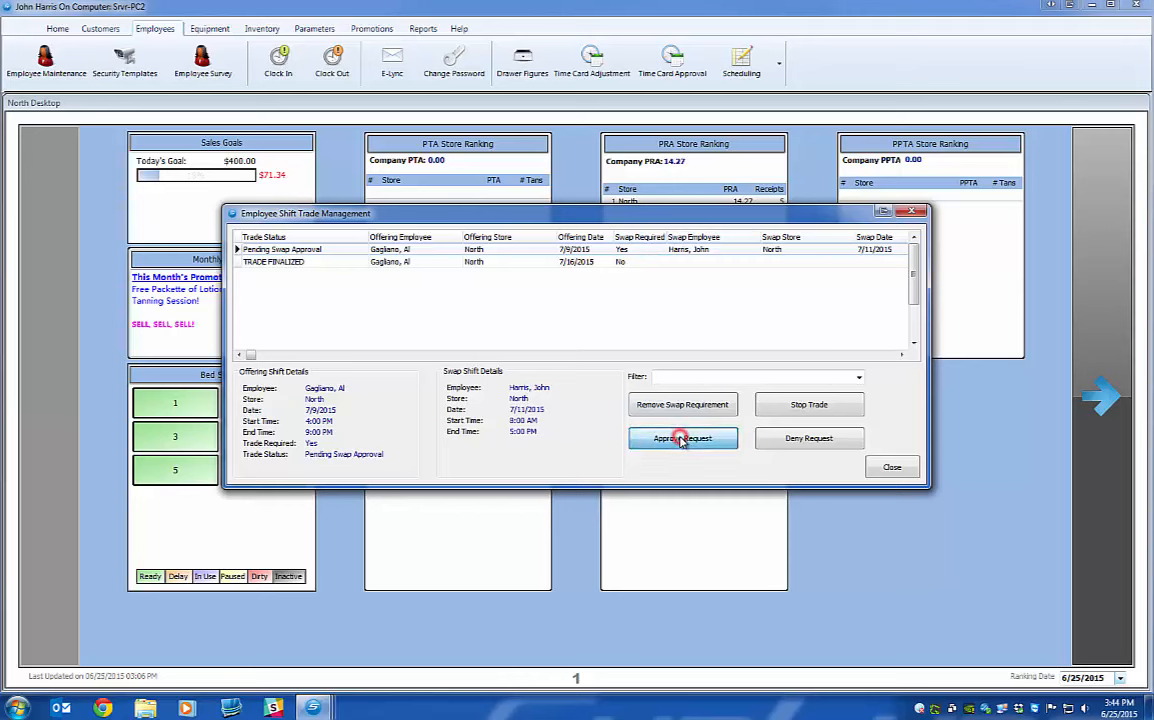
pyautogui.click(541, 385)
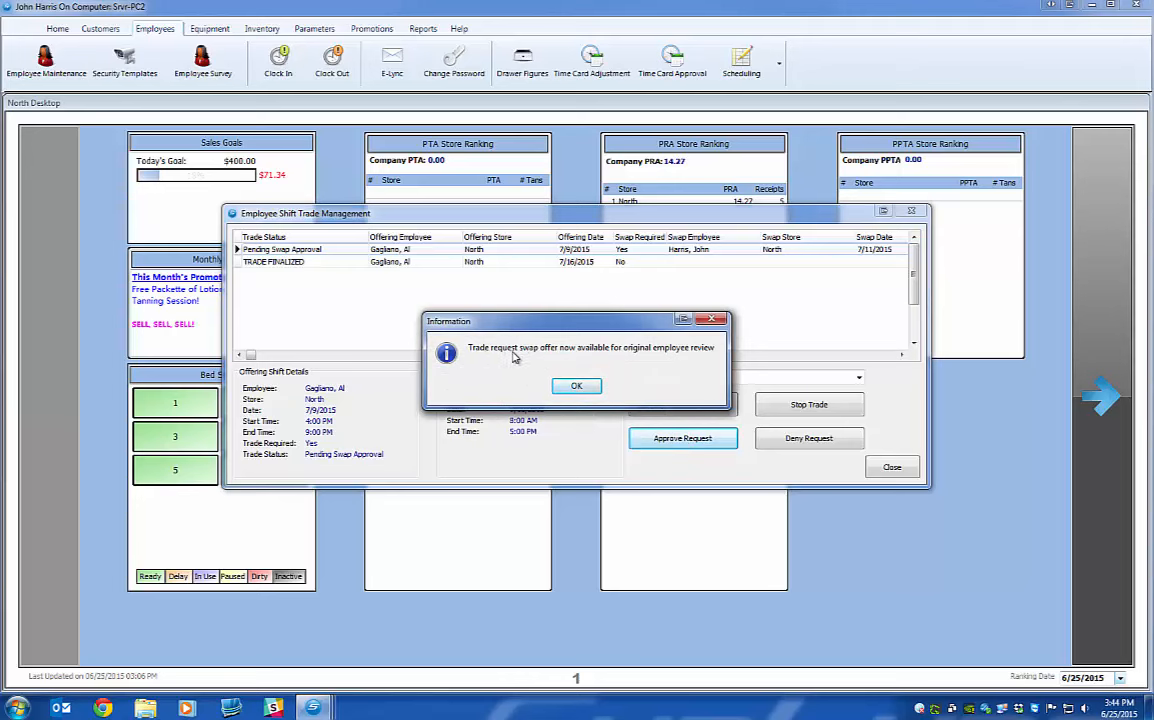
pyautogui.click(573, 387)
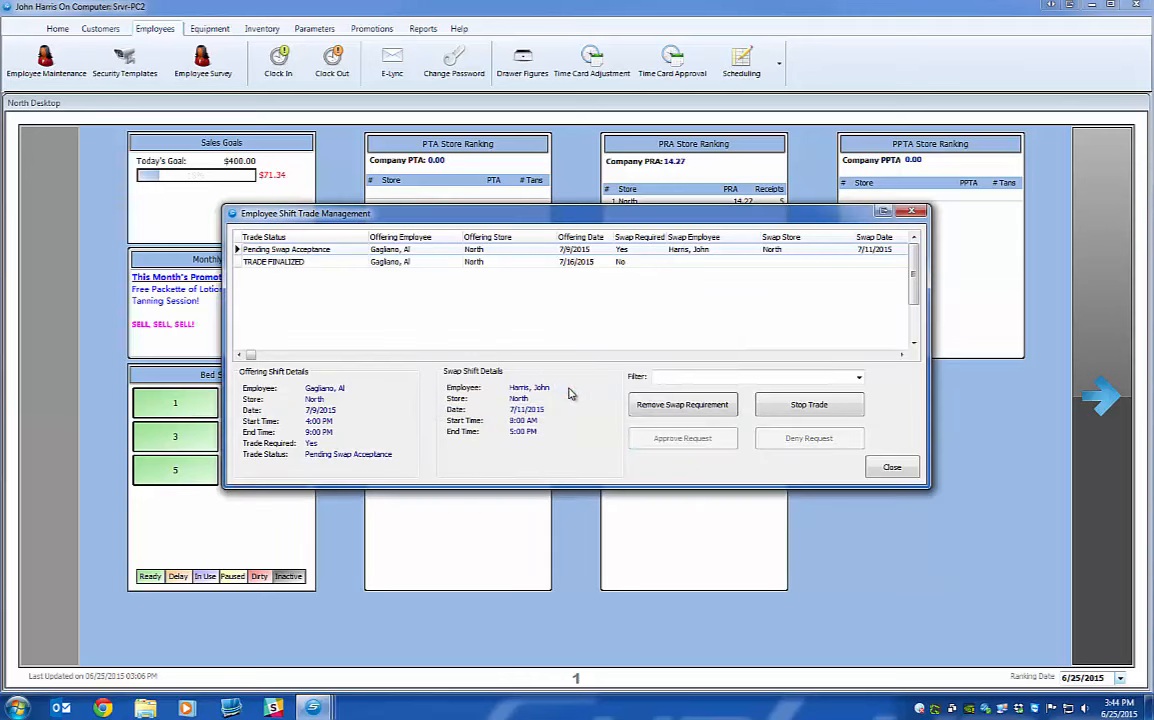
pyautogui.click(891, 470)
# Open the original employee's July 5–11 schedule and view the swap proposed for the Thursday July 9 shift.
pyautogui.moveTo(313, 706)
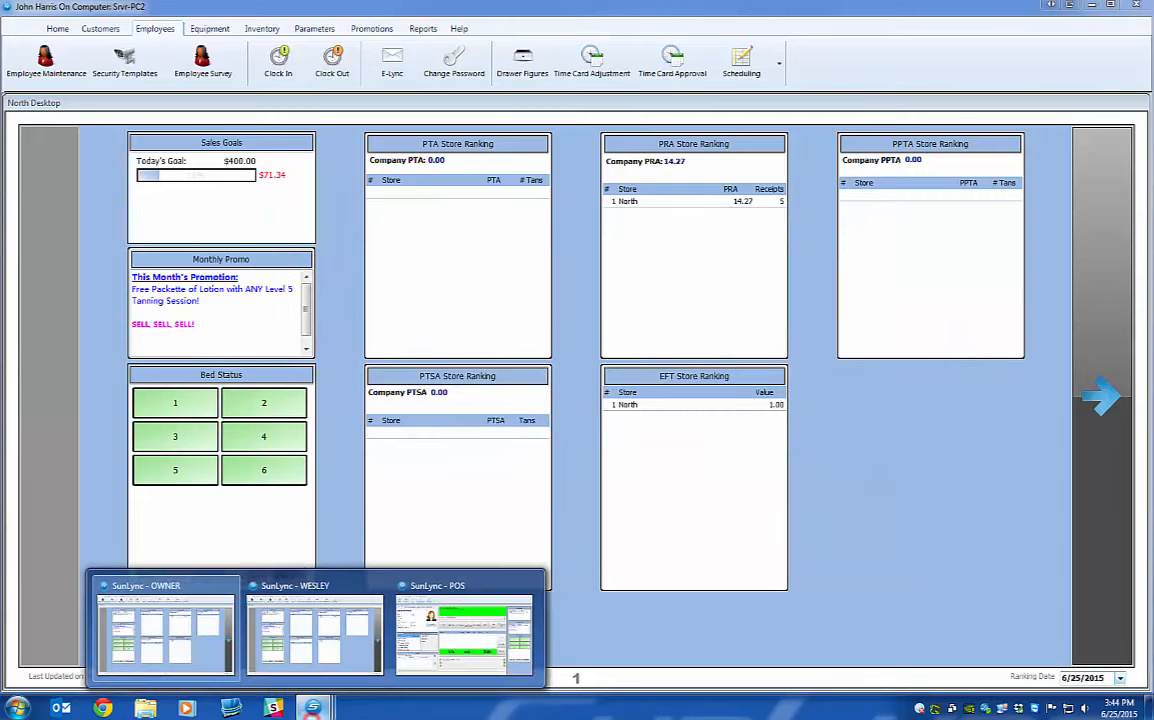
pyautogui.click(474, 641)
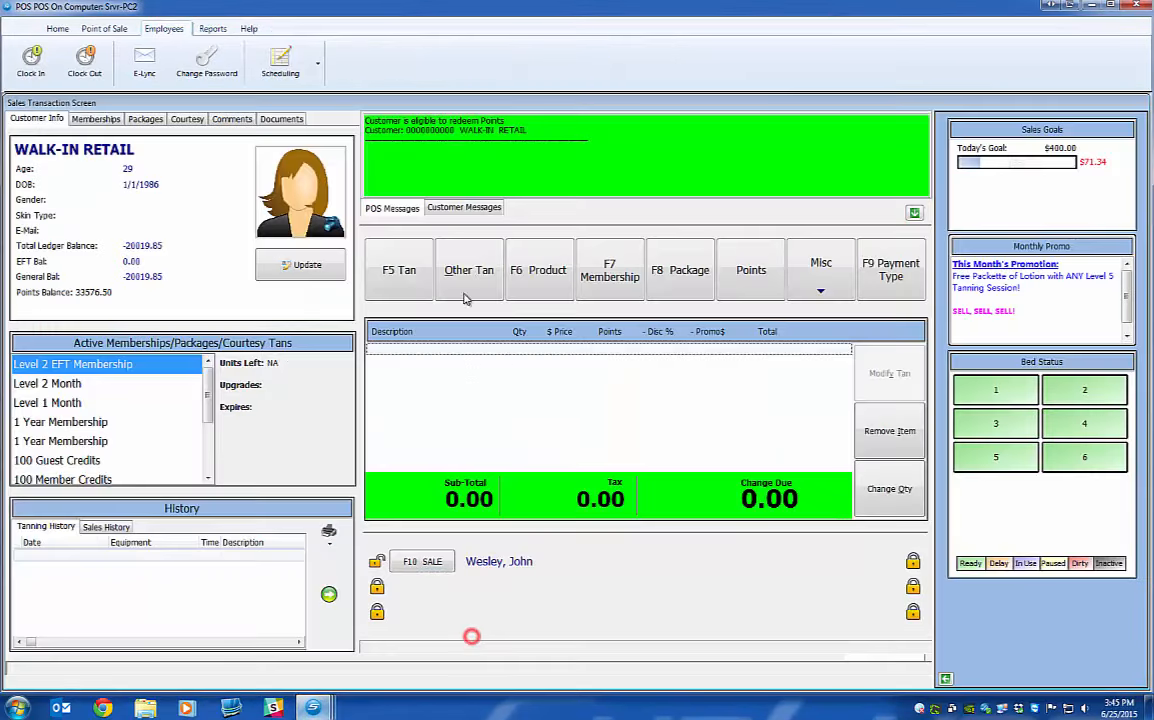
pyautogui.click(282, 66)
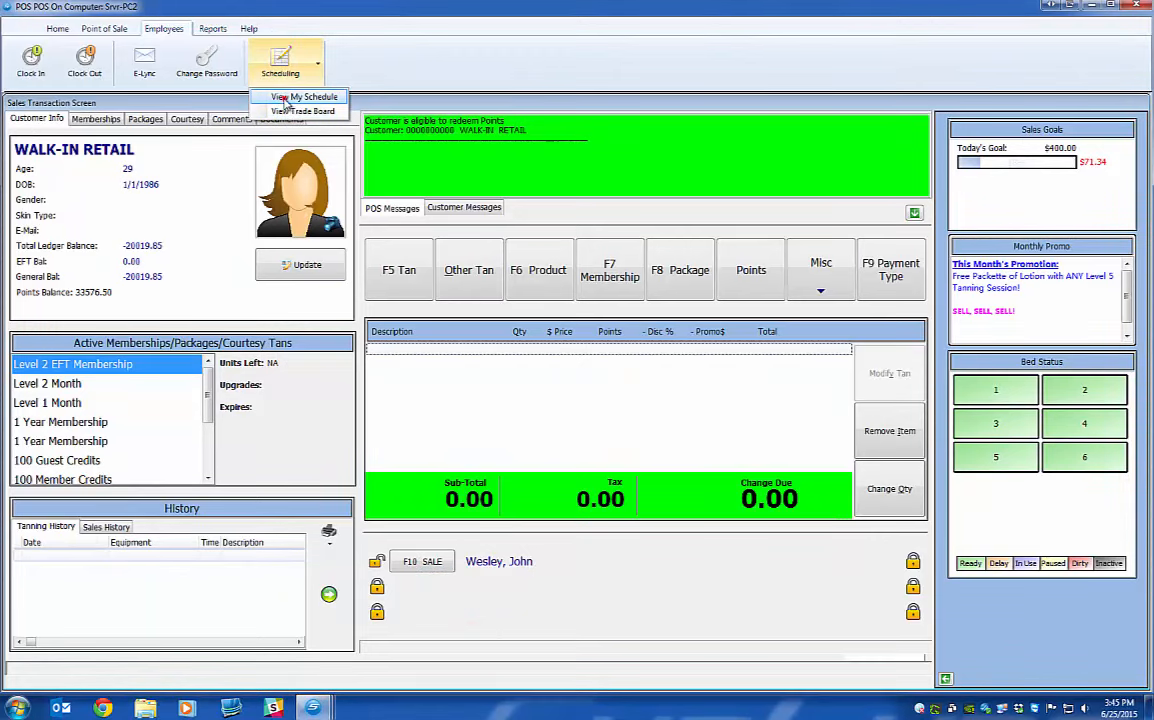
pyautogui.click(285, 98)
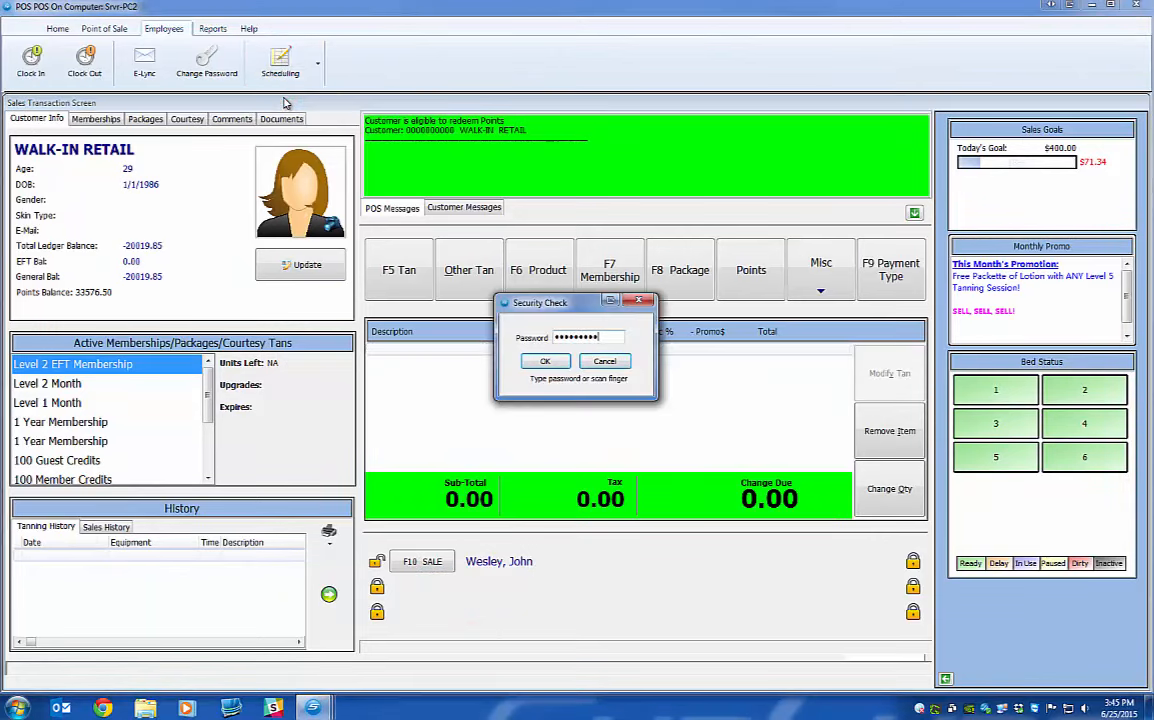
pyautogui.press('Return')
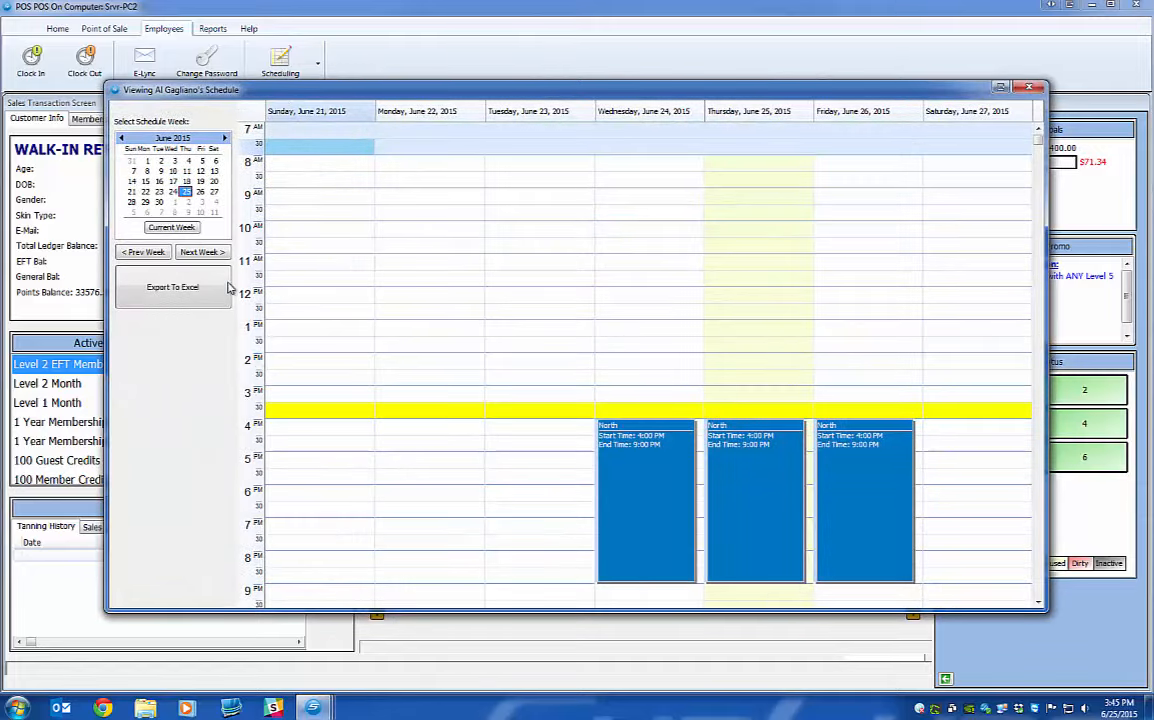
pyautogui.click(203, 252)
pyautogui.click(203, 252)
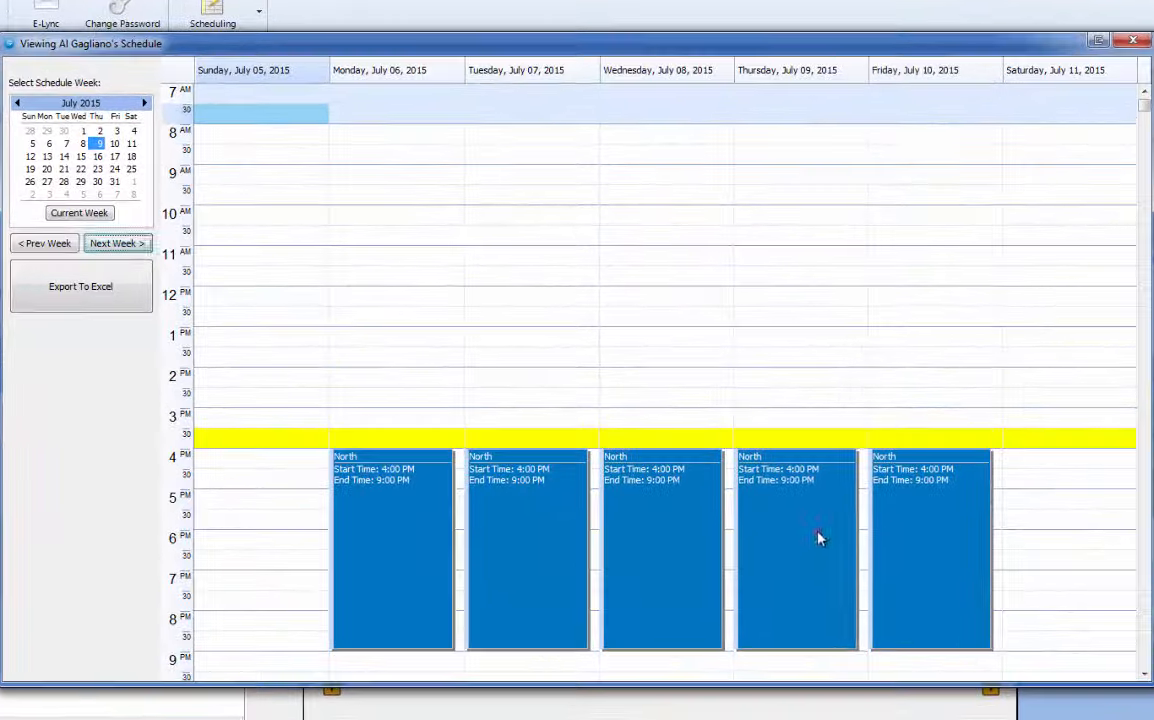
pyautogui.click(772, 489)
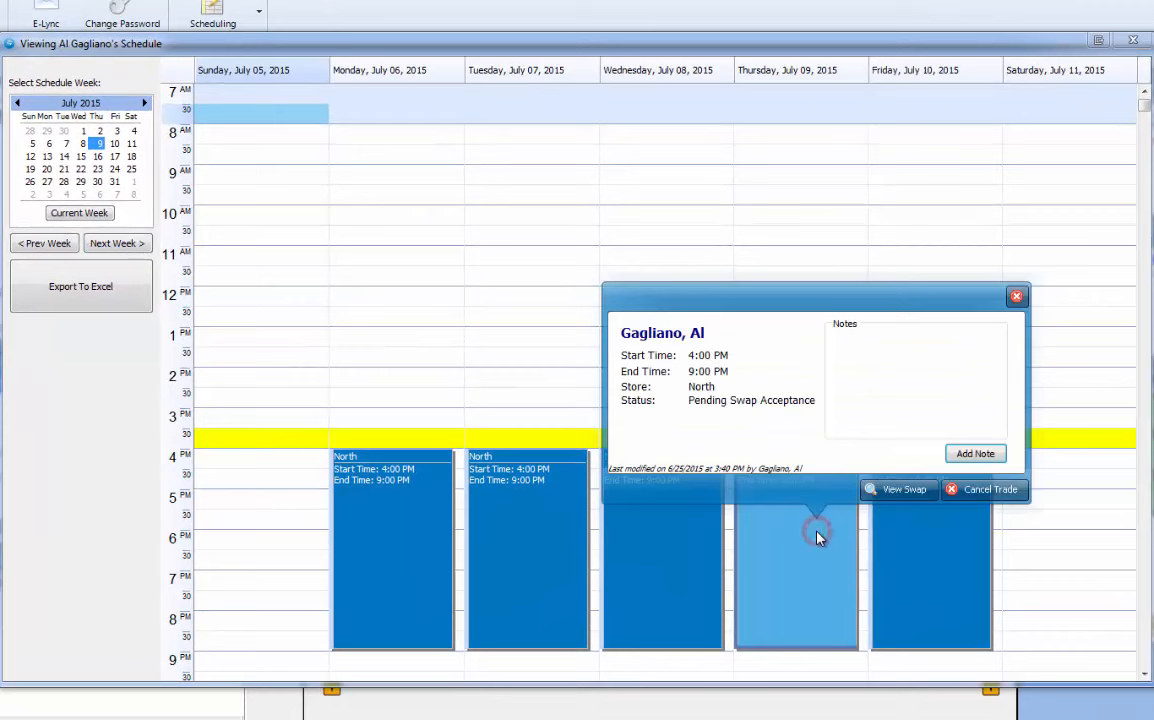
pyautogui.click(896, 490)
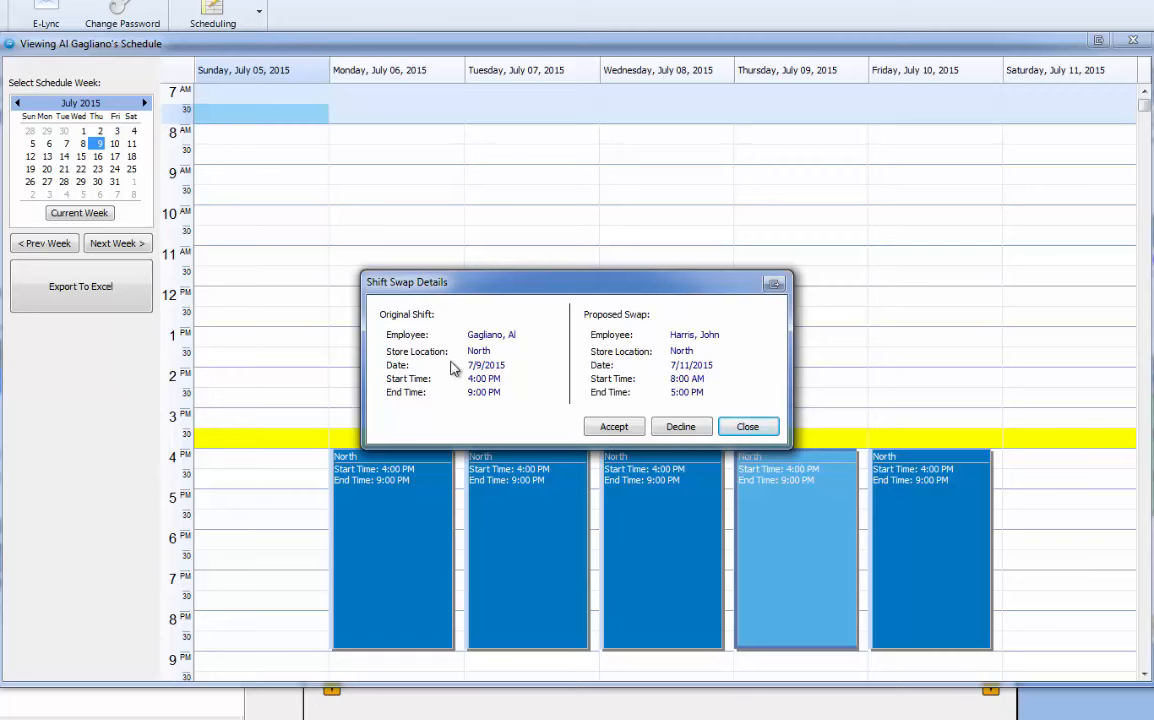
# Accept the swap, confirm the 7/11 8:00 AM–5:00 PM shift replaces 7/9, and close the schedule.
pyautogui.click(616, 428)
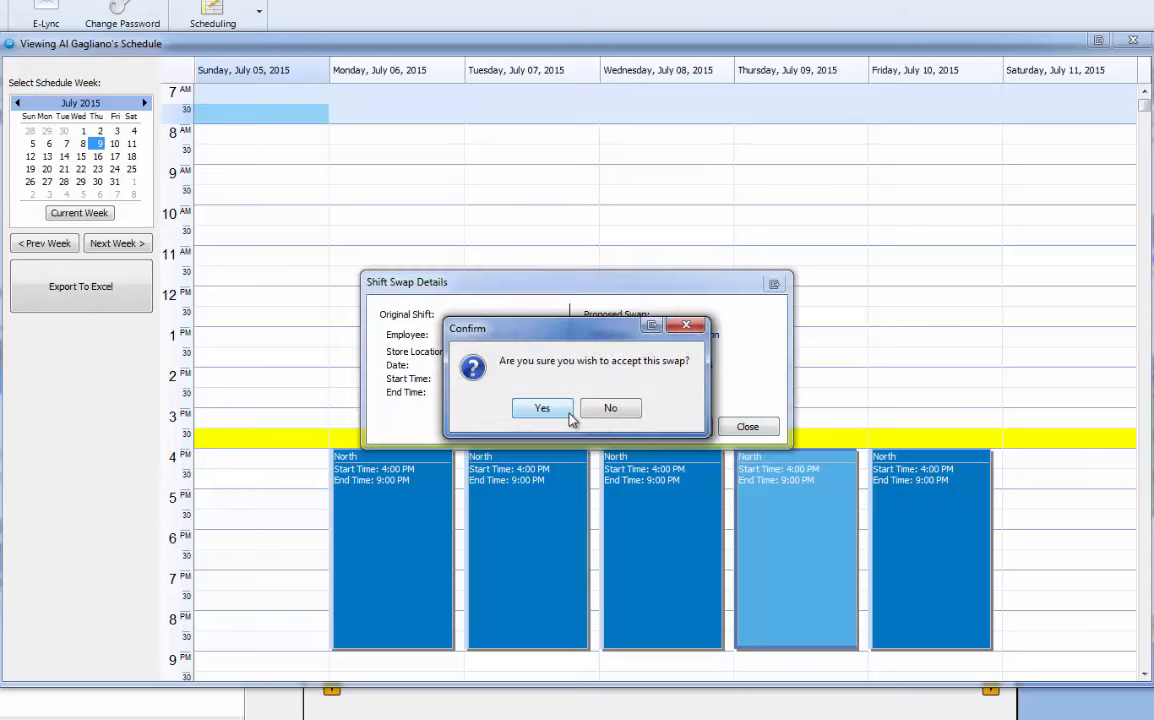
pyautogui.click(545, 408)
pyautogui.click(572, 410)
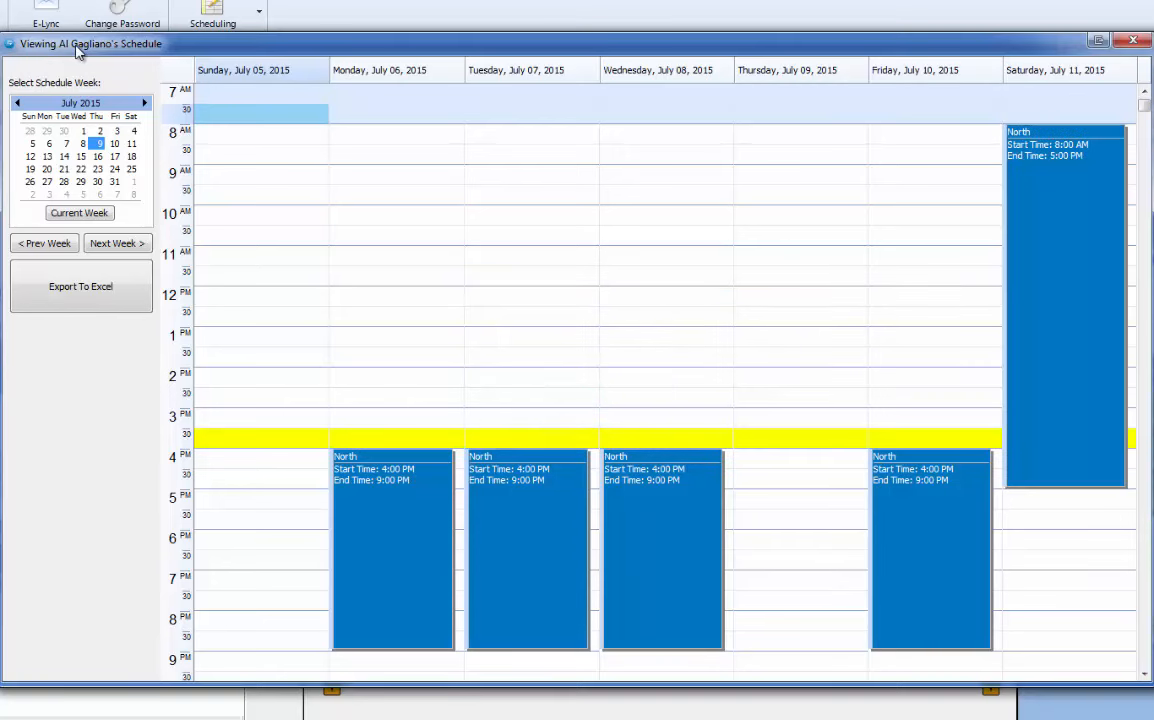
pyautogui.click(1092, 241)
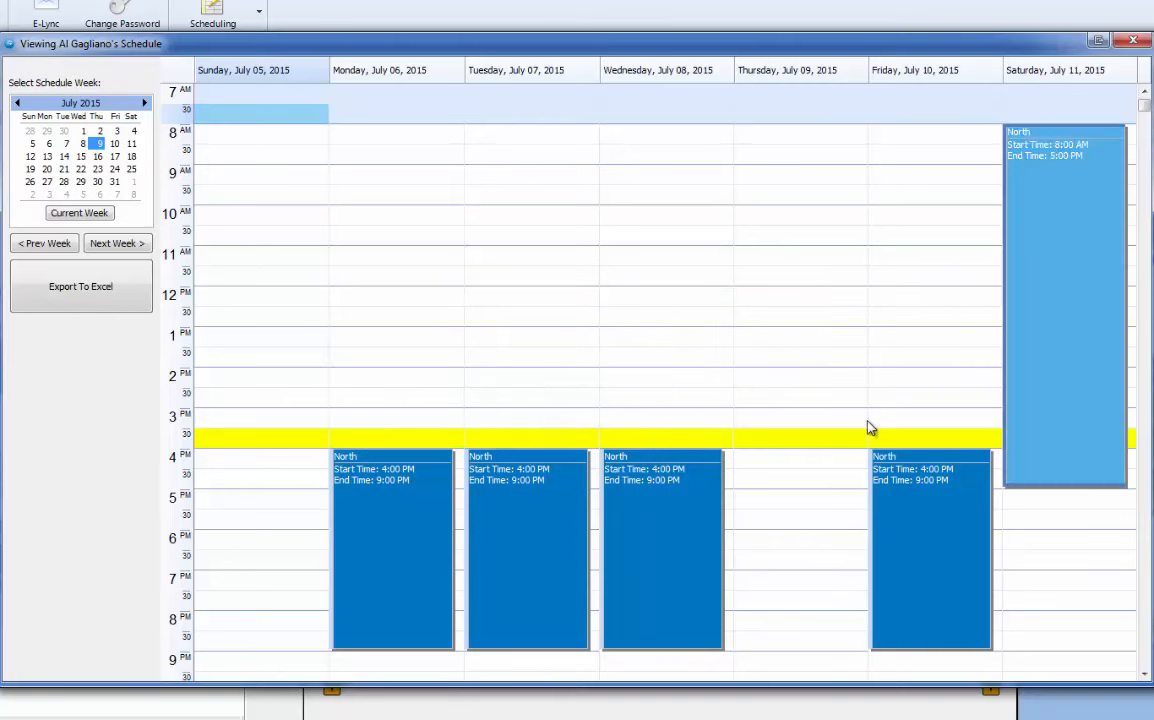
pyautogui.moveTo(815, 463); pyautogui.dragTo(810, 650)
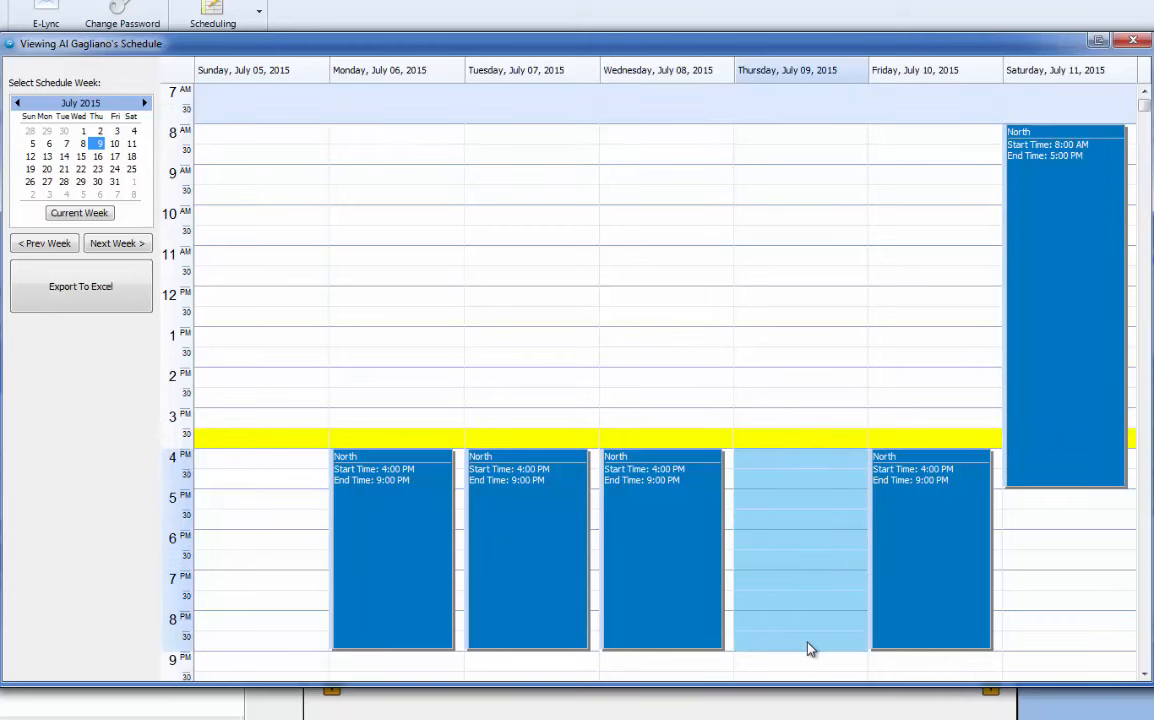
pyautogui.click(1051, 243)
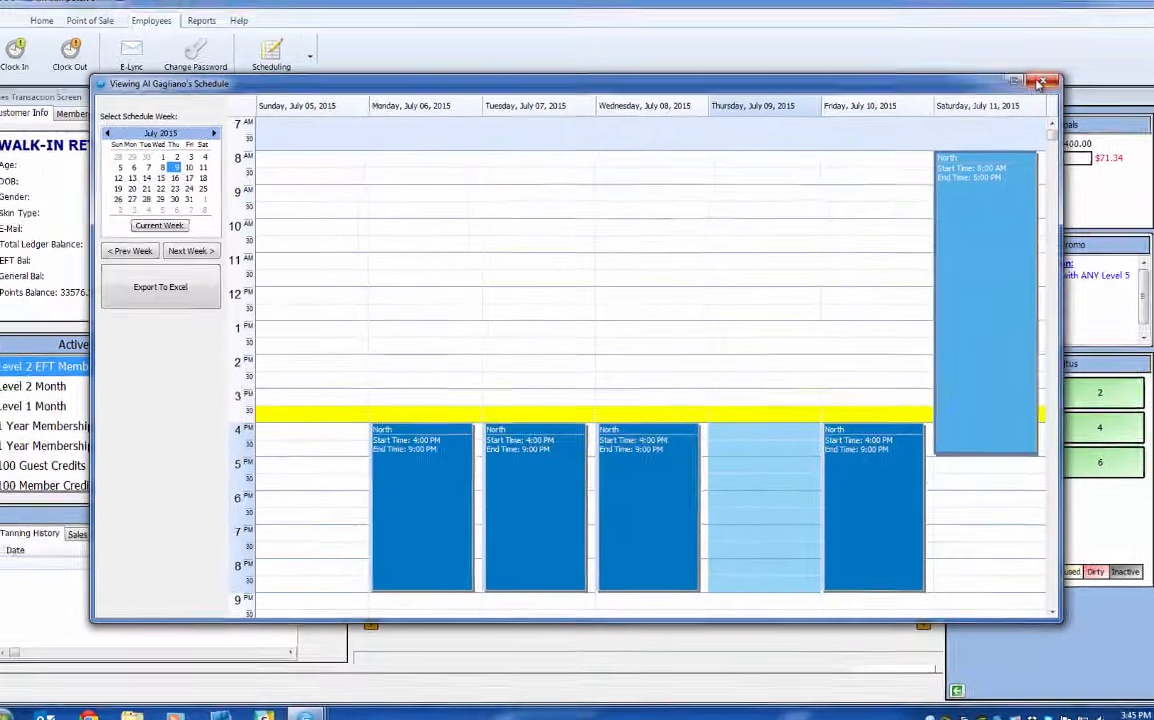
pyautogui.click(1130, 39)
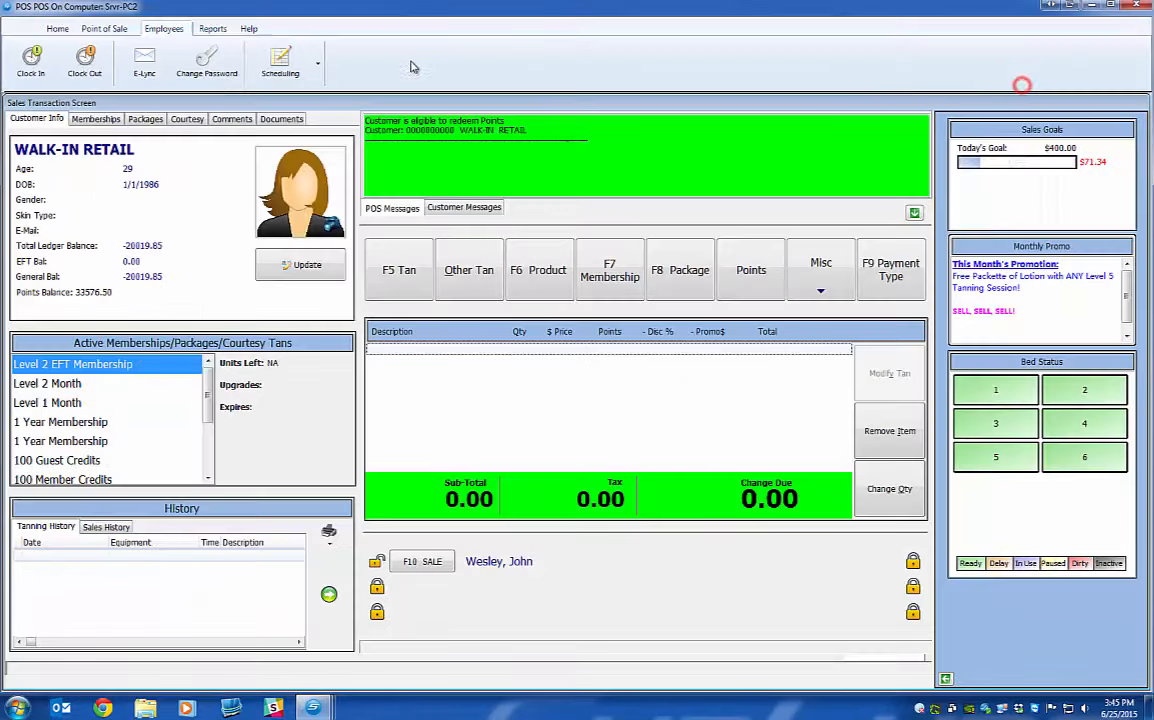
pyautogui.click(280, 62)
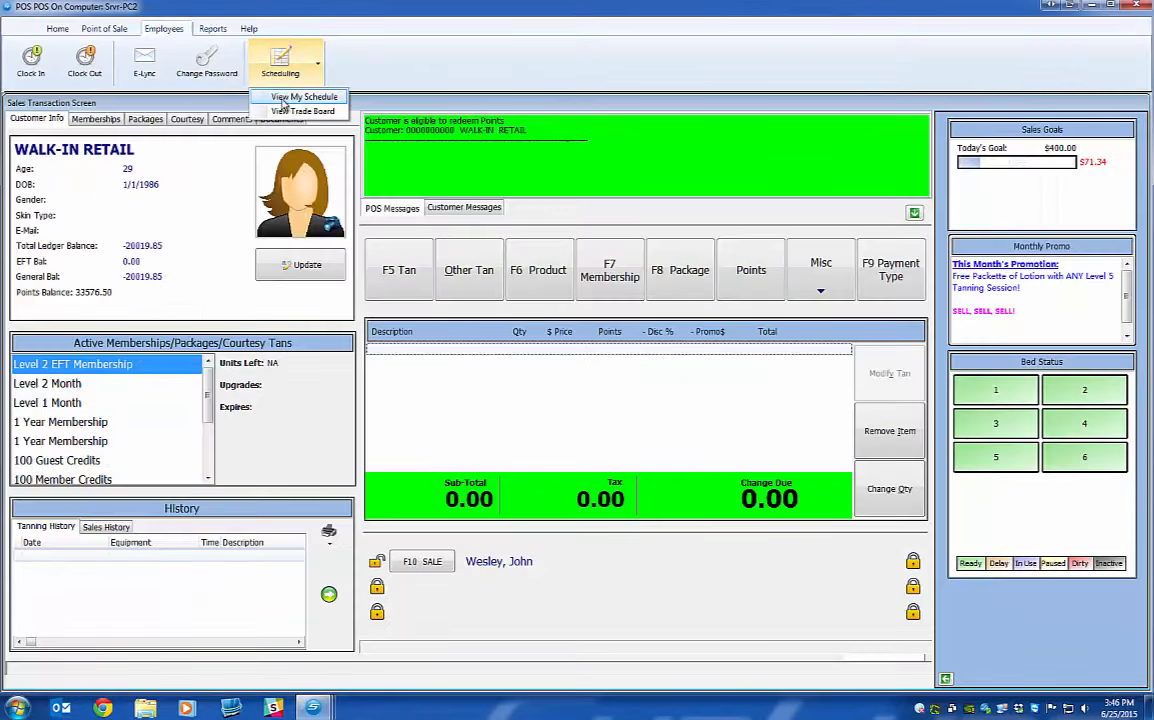
pyautogui.click(283, 97)
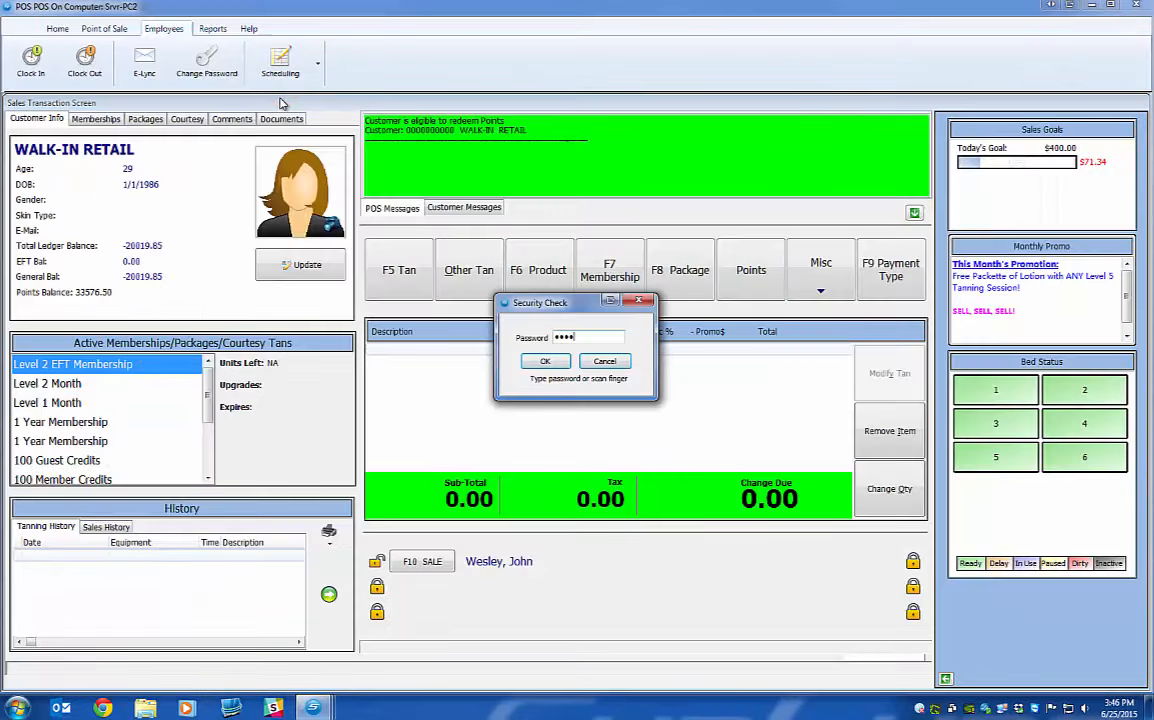
pyautogui.press('Return')
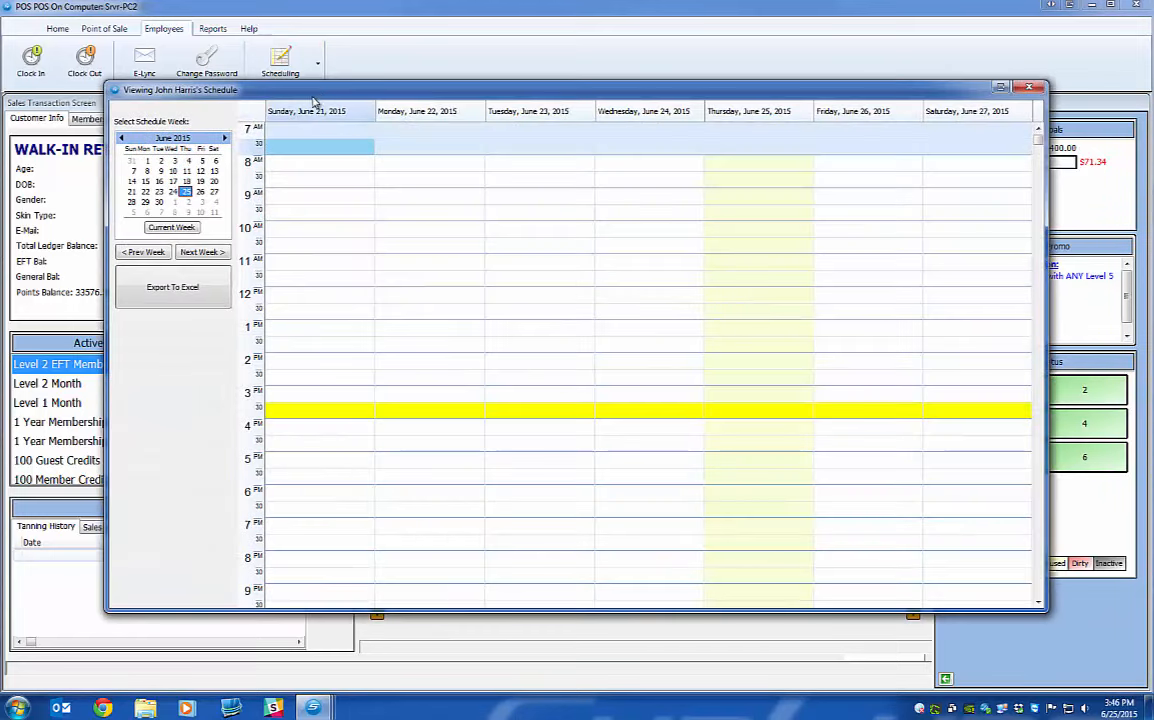
pyautogui.click(200, 251)
pyautogui.click(200, 251)
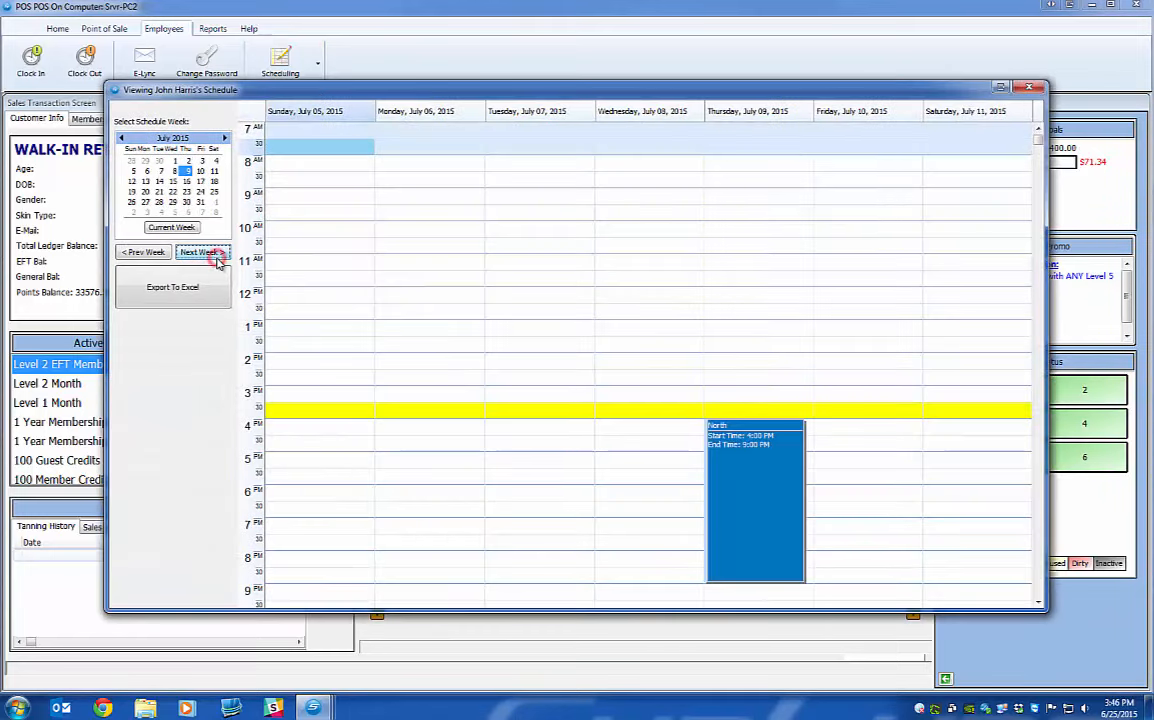
pyautogui.click(750, 432)
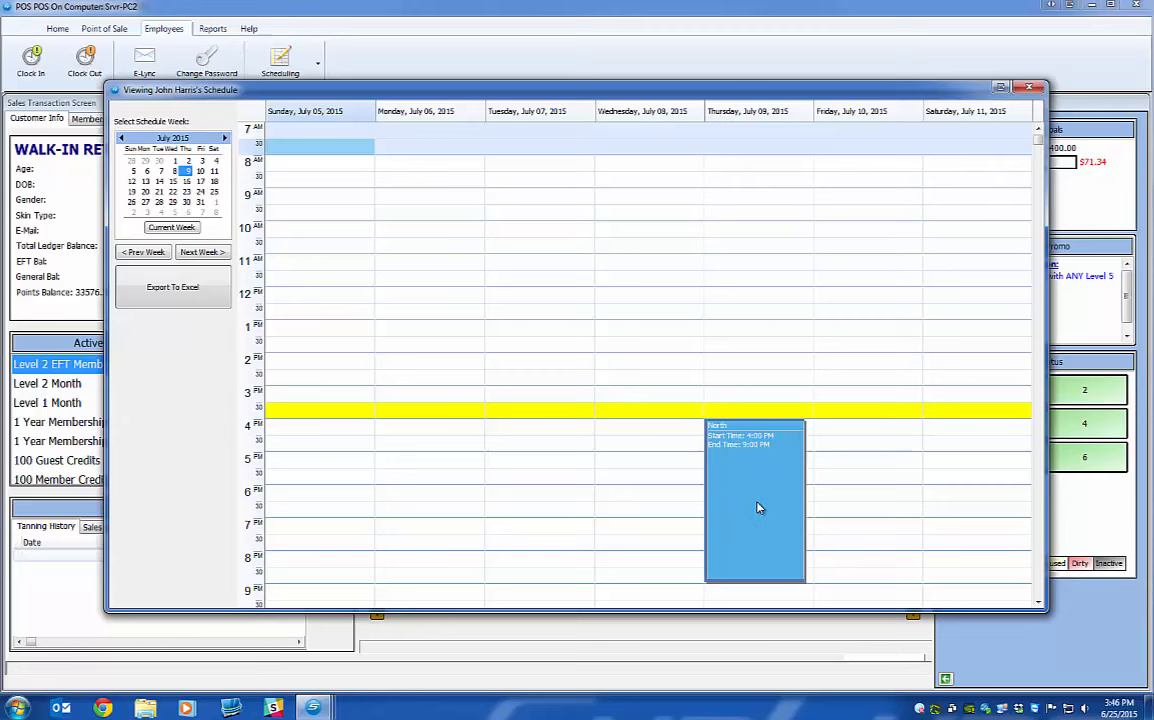
pyautogui.click(1028, 88)
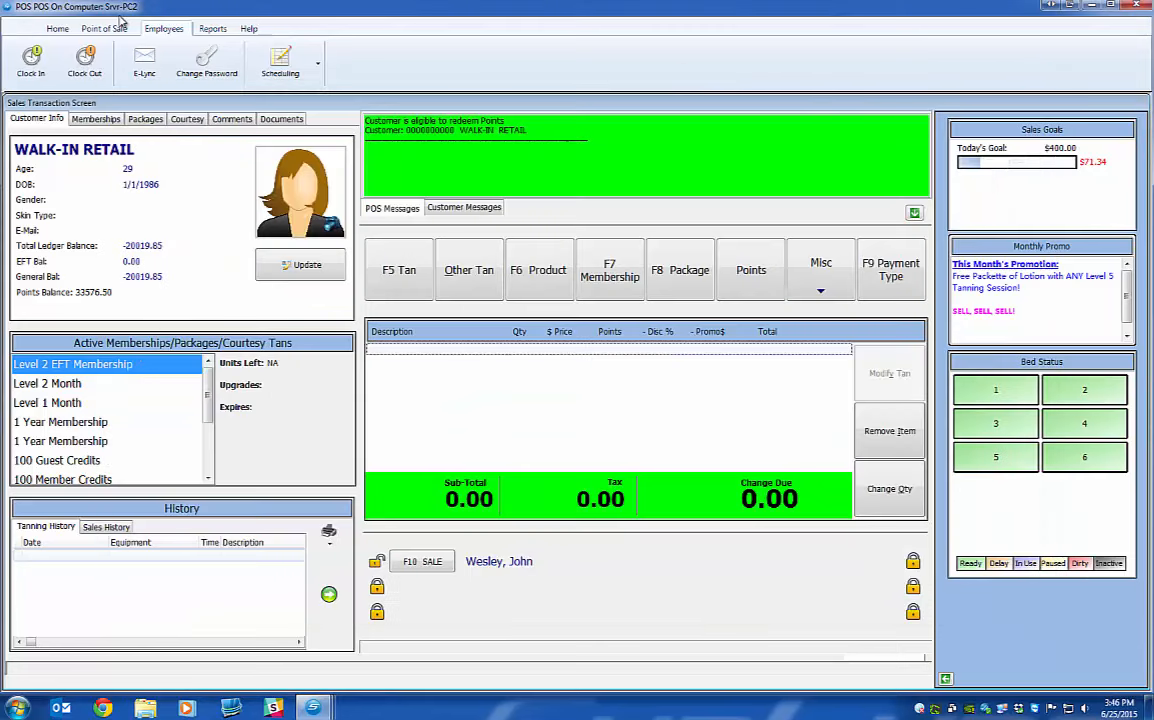
pyautogui.click(283, 62)
pyautogui.click(395, 35)
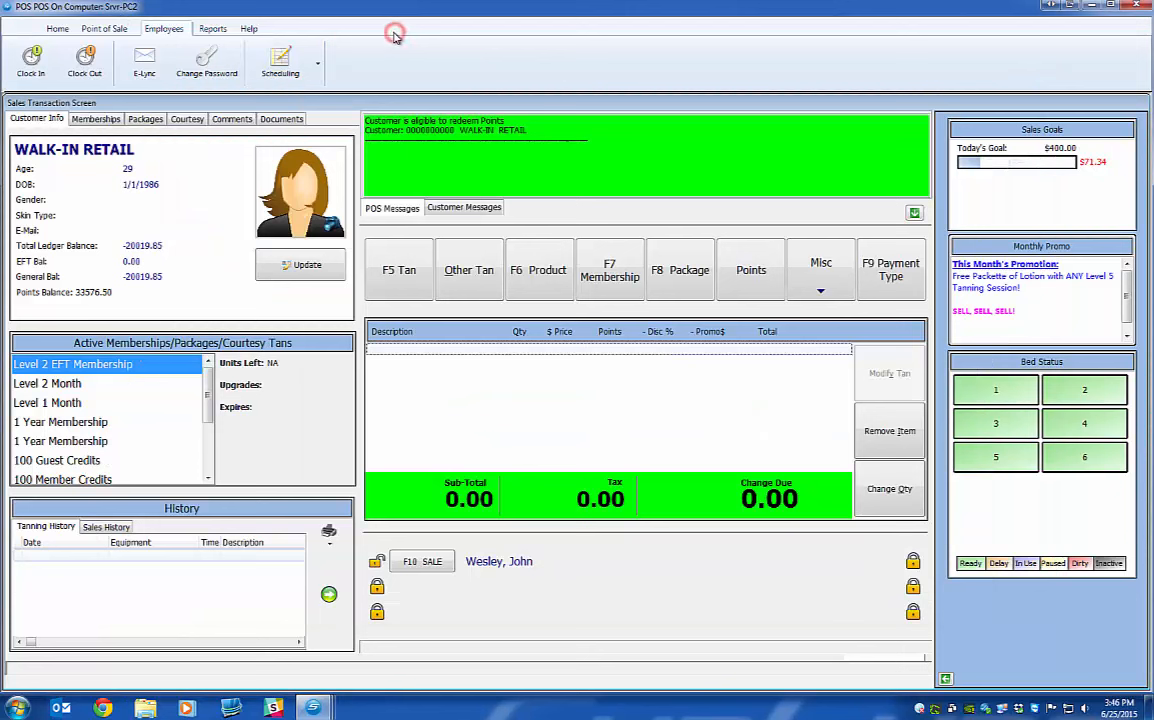